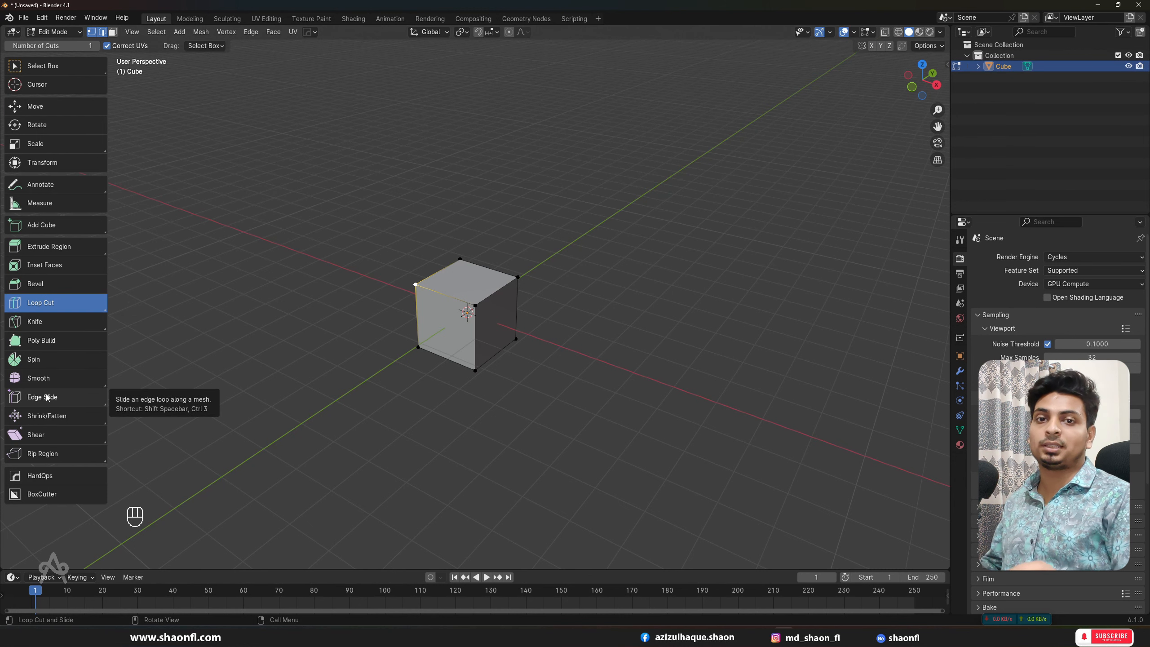
{"action": "key", "text": "Tab"}
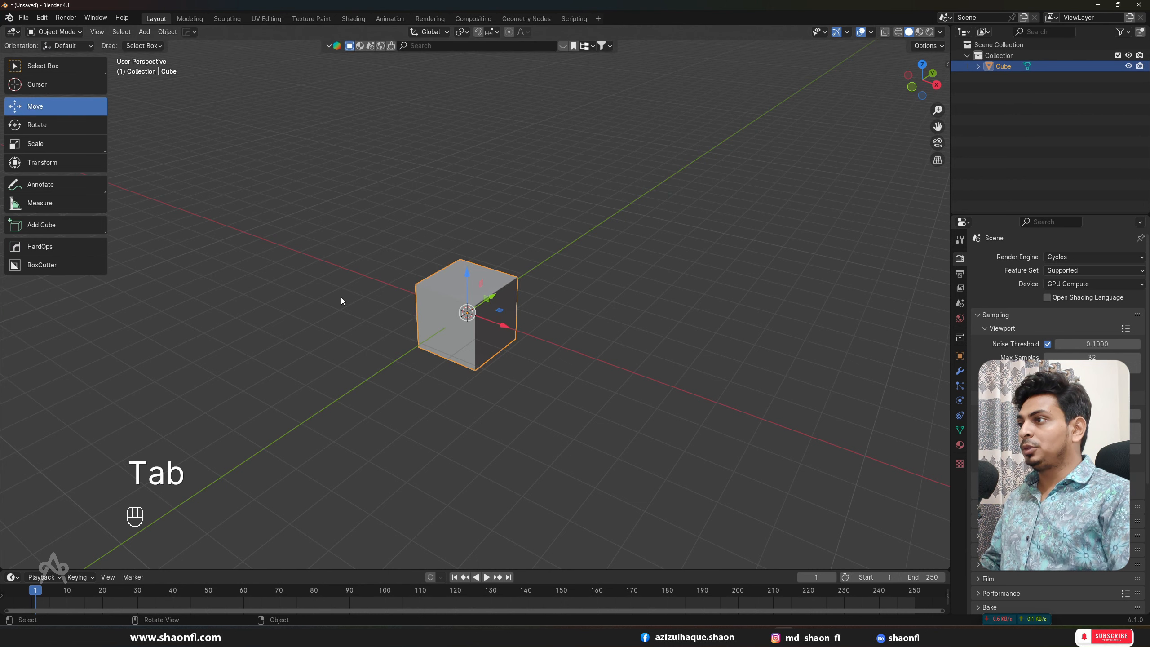
{"action": "scroll", "coordinate": [370, 323], "scroll_direction": "up", "scroll_amount": 1}
{"action": "middle_click_drag", "start_coordinate": [339, 325], "coordinate": [453, 330], "text": "alt"}
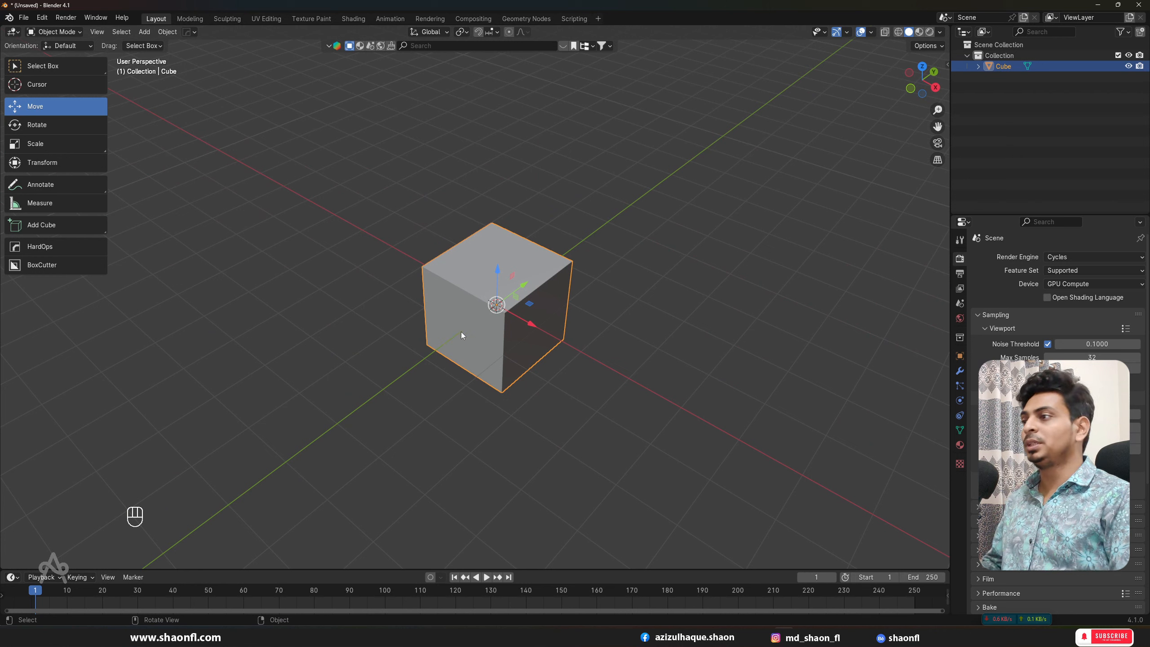
{"action": "key", "text": "Tab"}
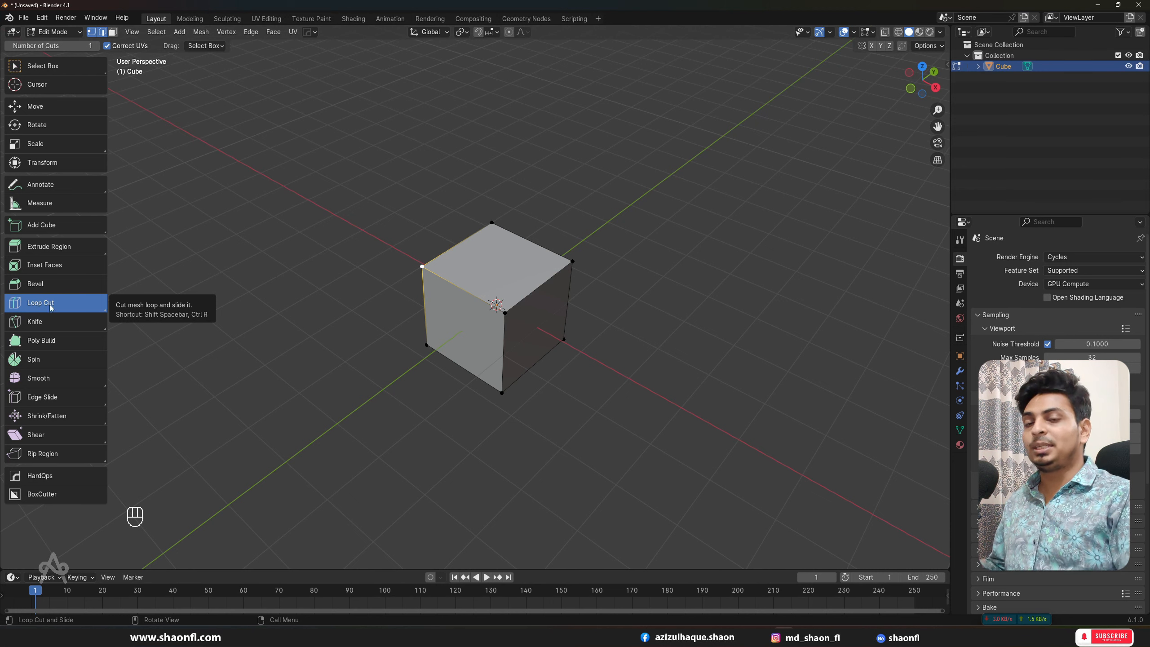
{"action": "scroll", "coordinate": [525, 264], "scroll_direction": "up", "scroll_amount": 3}
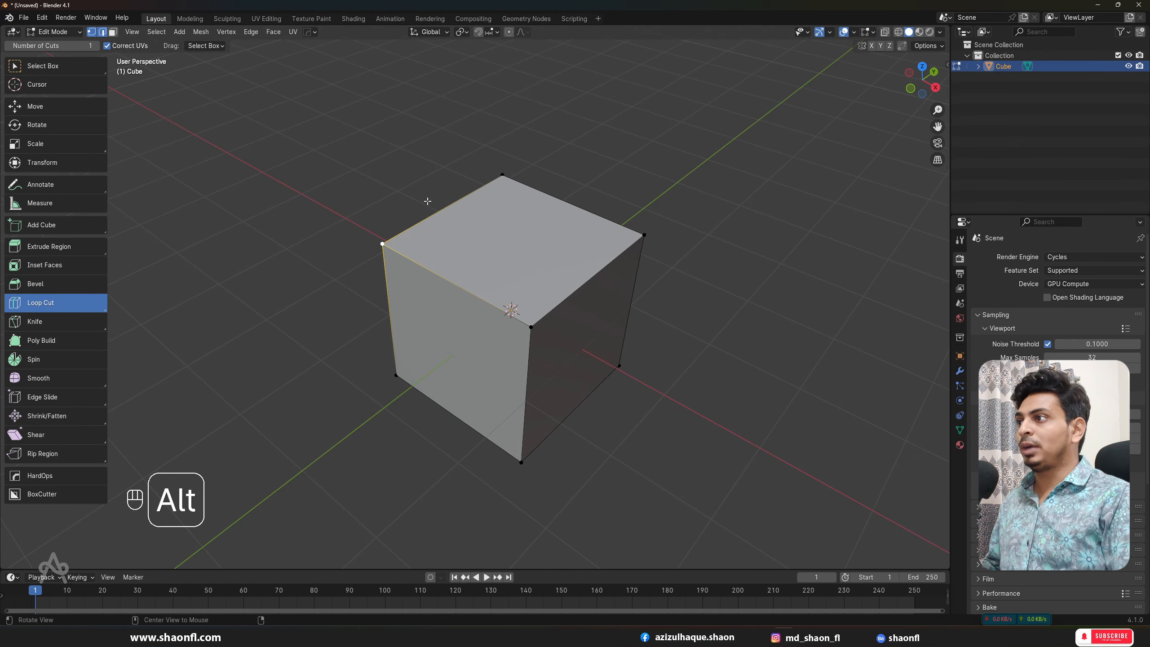
{"action": "left_click_drag", "start_coordinate": [427, 201], "coordinate": [529, 211], "text": "alt"}
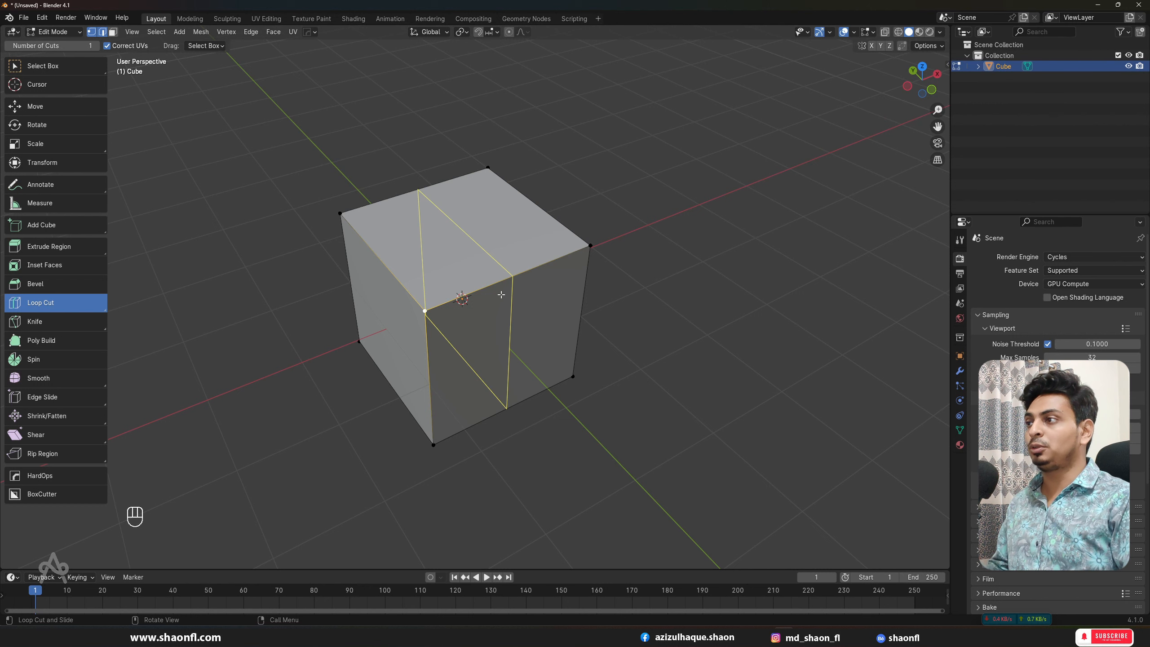
Try a single loop cut through the middle of the cube and undo it.
{"action": "key", "text": "Escape"}
{"action": "scroll", "coordinate": [562, 290], "scroll_direction": "up", "scroll_amount": 2}
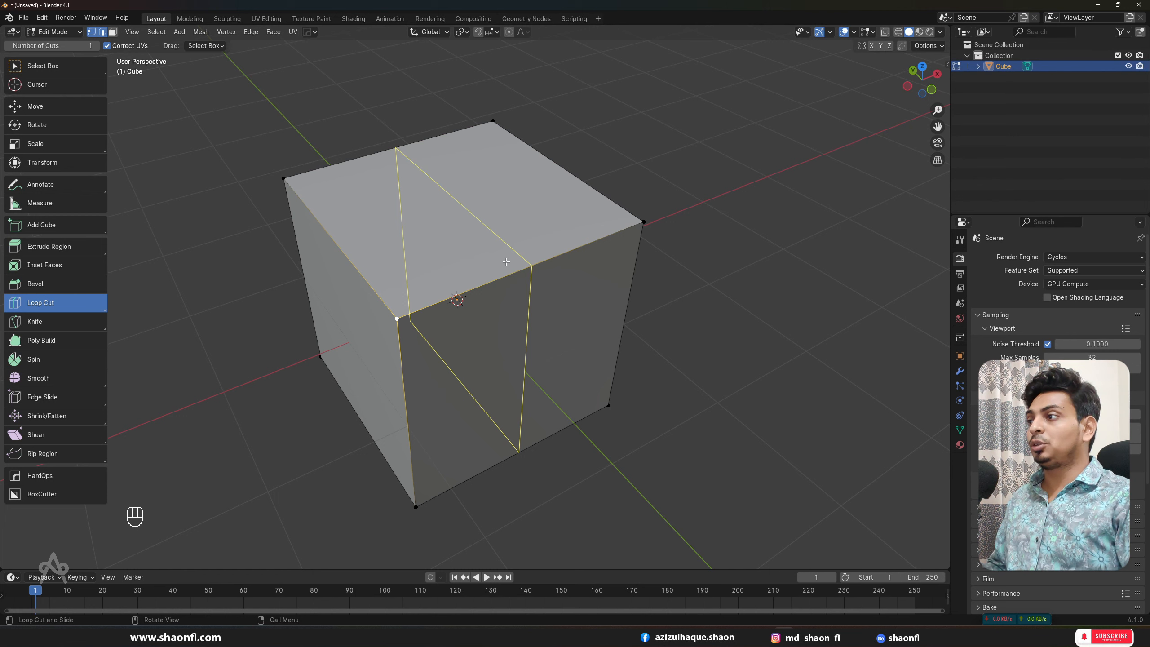
{"action": "left_click", "coordinate": [397, 320]}
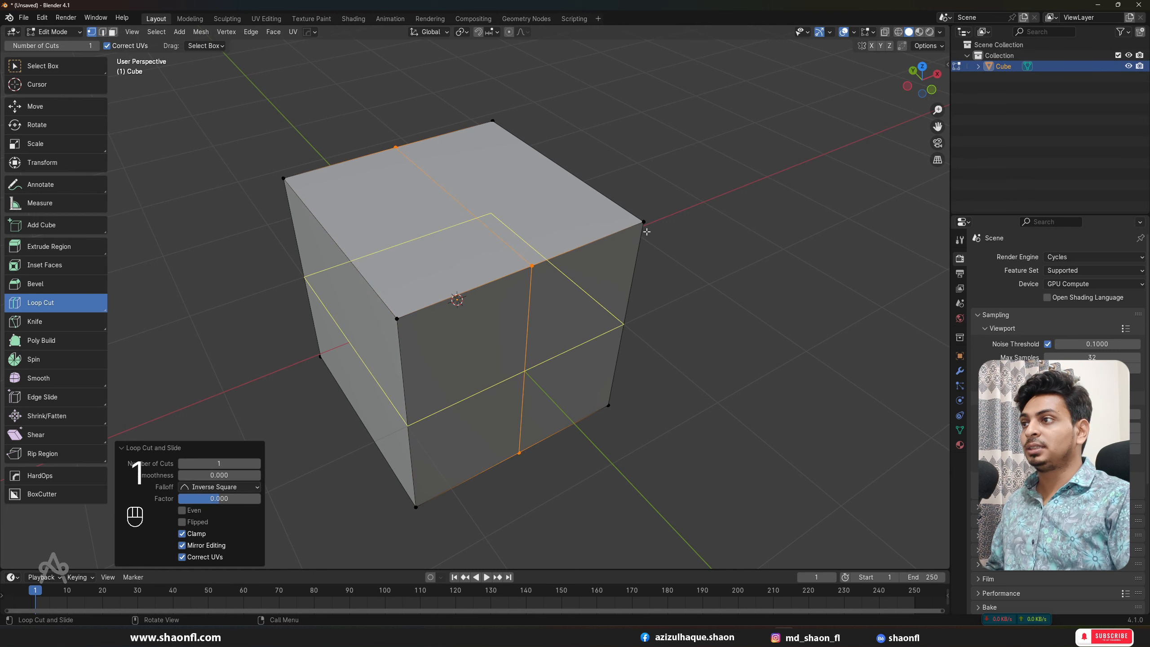
{"action": "key", "text": "ctrl+z"}
Examine the cube's corner vertices and faces from several angles with the Move tool active, selecting and deselecting one upper corner.
{"action": "left_click", "coordinate": [42, 106]}
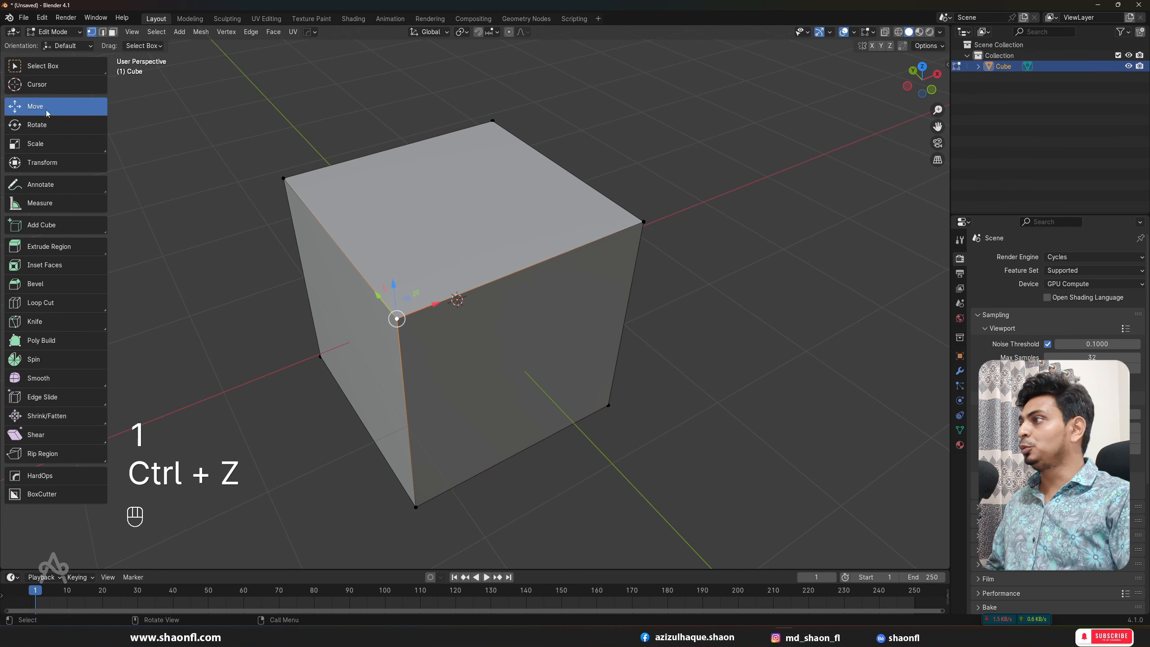
{"action": "left_click", "coordinate": [643, 222]}
{"action": "left_click_drag", "start_coordinate": [624, 284], "coordinate": [636, 272], "text": "alt"}
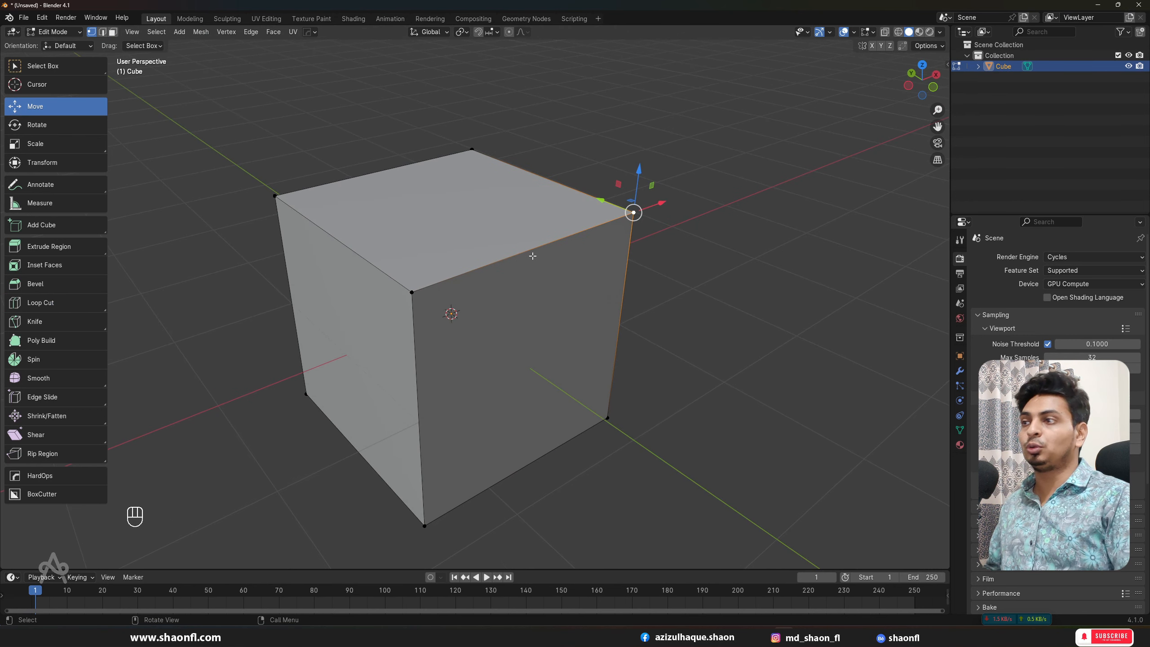
{"action": "left_click_drag", "start_coordinate": [491, 290], "coordinate": [566, 235], "text": "alt"}
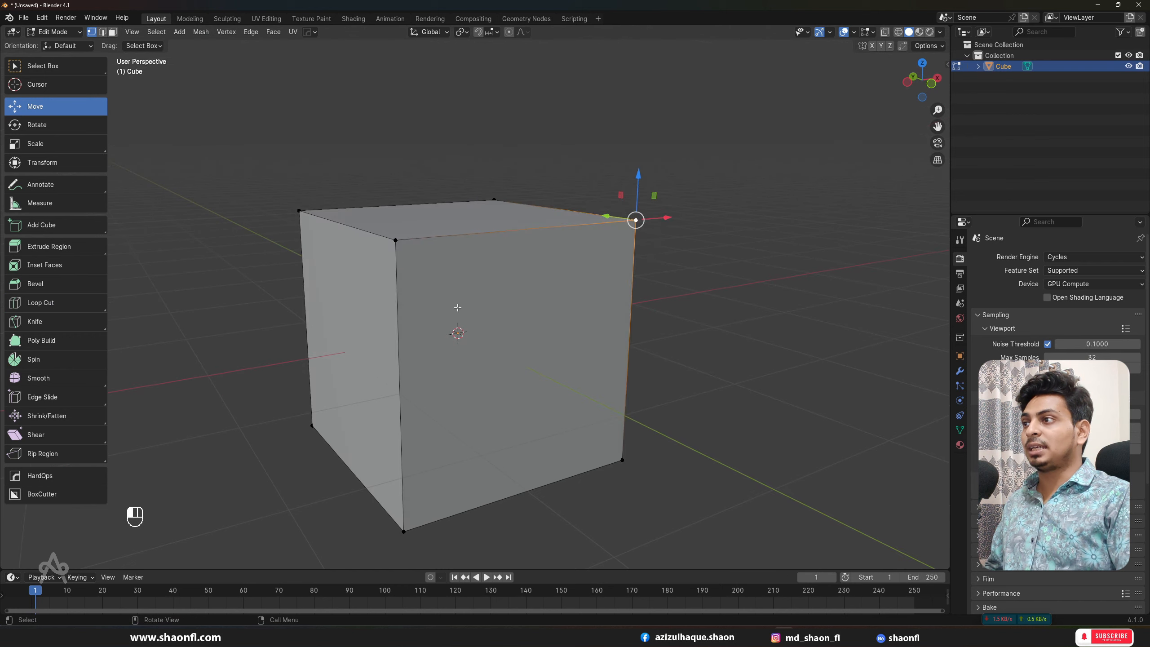
{"action": "left_click", "coordinate": [642, 180]}
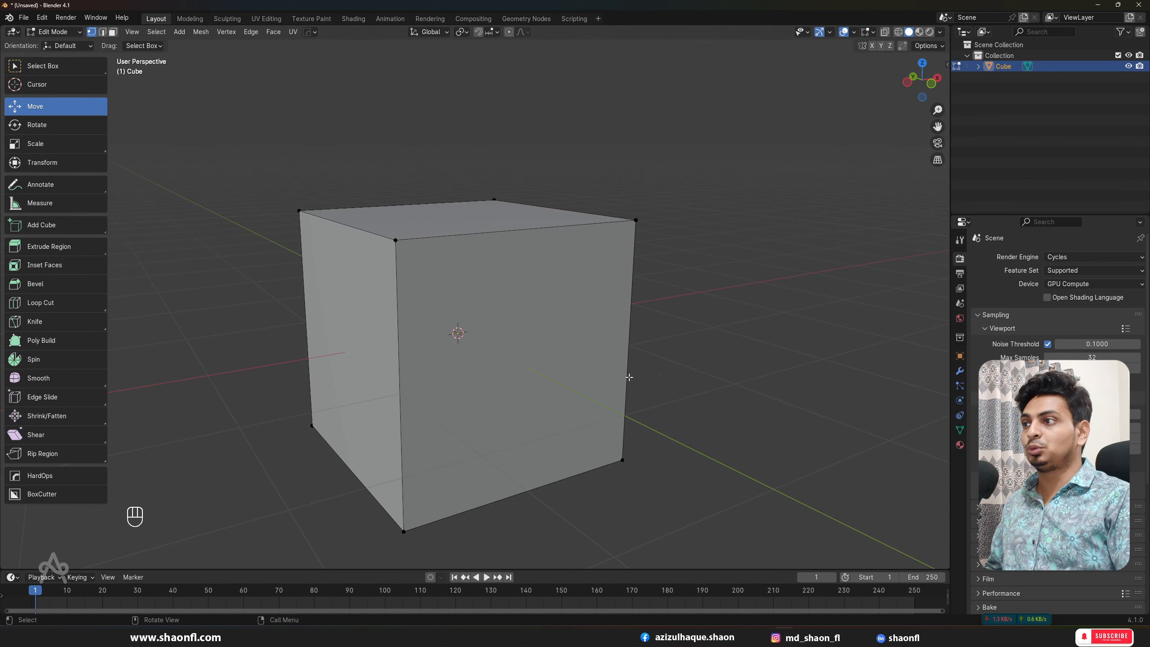
{"action": "left_click_drag", "start_coordinate": [630, 378], "coordinate": [537, 440], "text": "alt"}
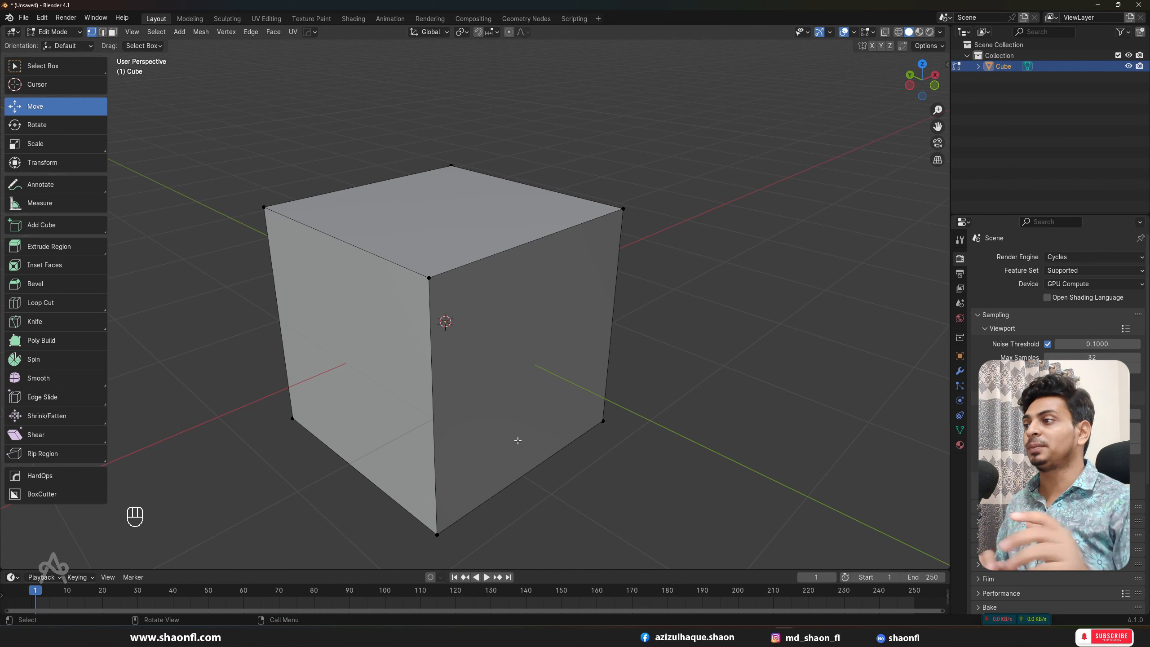
{"action": "left_click_drag", "start_coordinate": [500, 360], "coordinate": [475, 314], "text": "alt"}
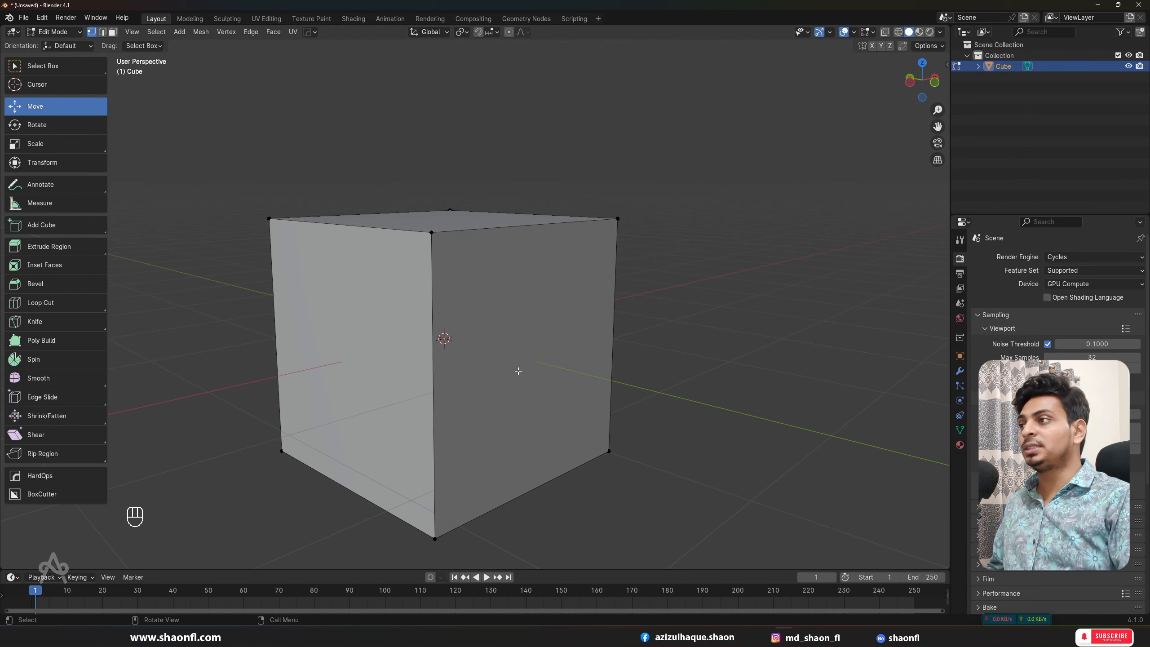
{"action": "left_click_drag", "start_coordinate": [517, 372], "coordinate": [492, 342], "text": "alt"}
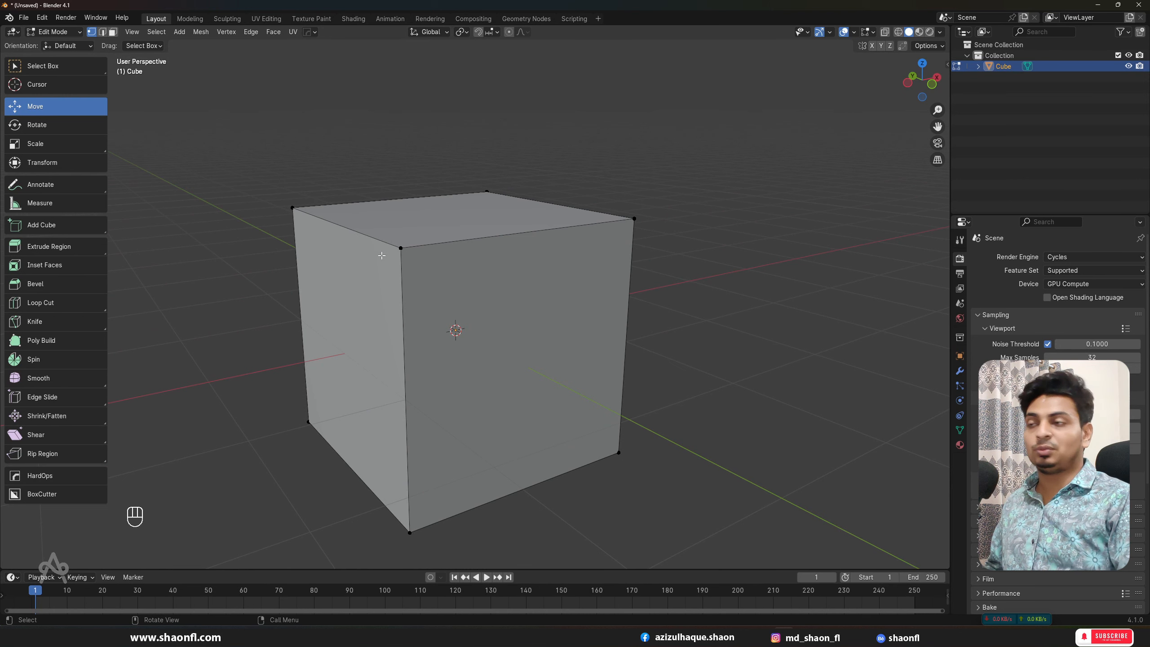
{"action": "left_click_drag", "start_coordinate": [466, 223], "coordinate": [468, 250], "text": "alt"}
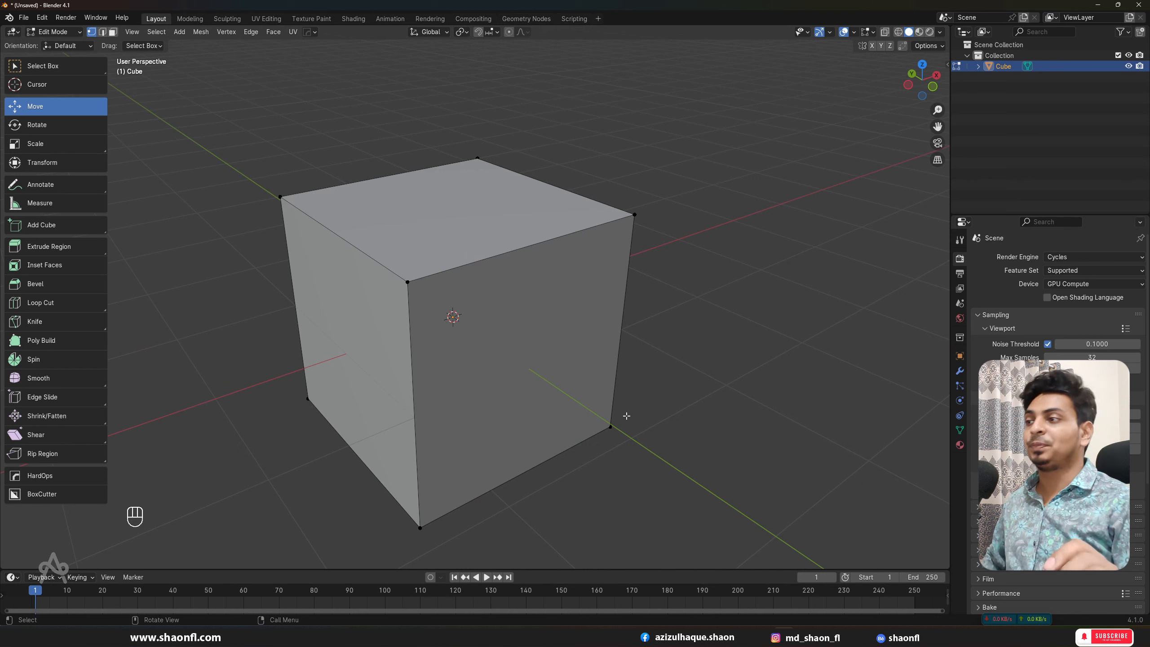
Try a loop cut with 4 cuts and increased smoothness across the cube, and undo it.
{"action": "left_click", "coordinate": [40, 302]}
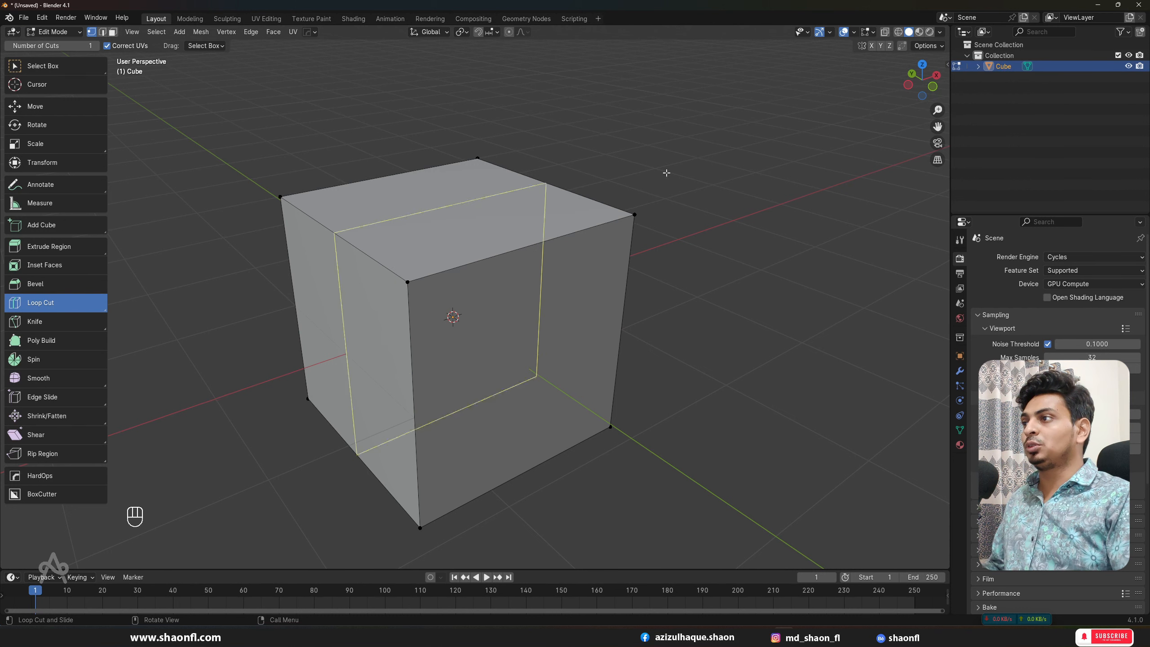
{"action": "left_click_drag", "start_coordinate": [531, 245], "coordinate": [530, 255], "text": "alt"}
{"action": "left_click", "coordinate": [530, 255]}
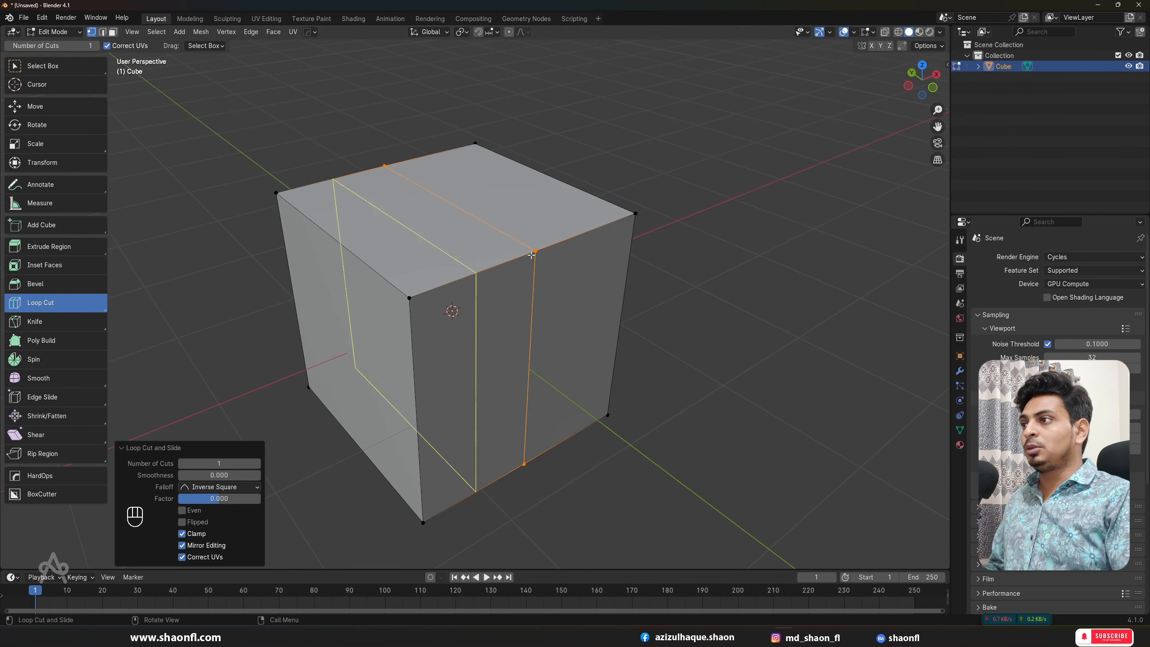
{"action": "left_click", "coordinate": [257, 463]}
{"action": "left_click", "coordinate": [256, 463]}
{"action": "left_click", "coordinate": [257, 464]}
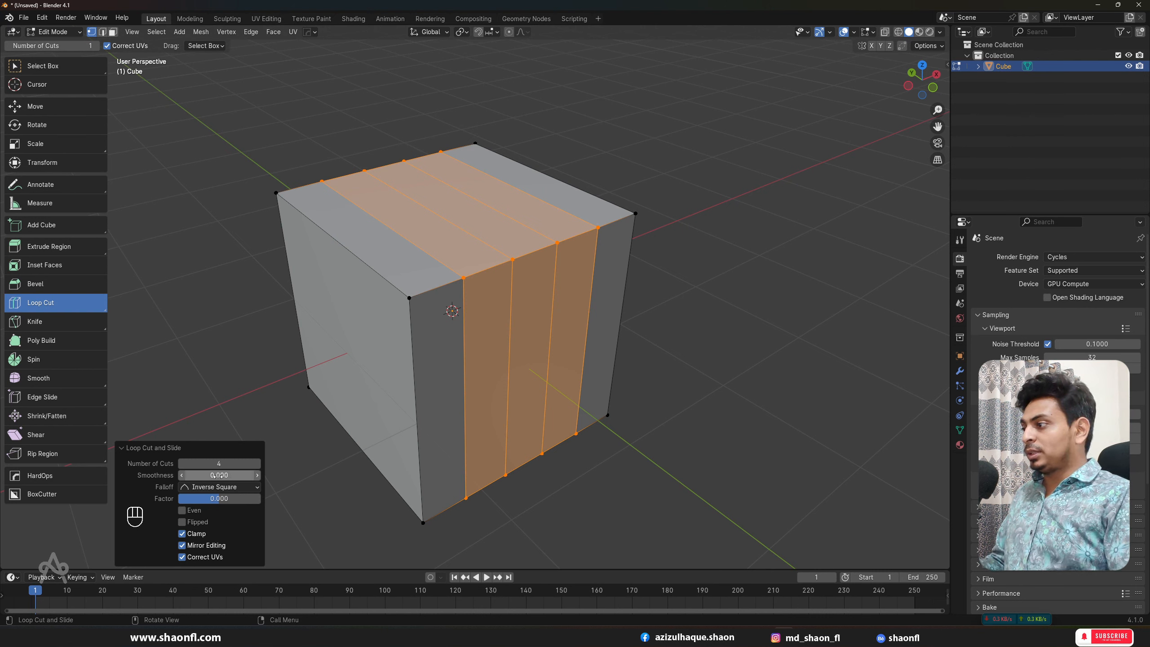
{"action": "mouse_move", "coordinate": [219, 475]}
{"action": "left_mouse_down"}
{"action": "mouse_move", "coordinate": [272, 476]}
{"action": "mouse_move", "coordinate": [124, 476]}
{"action": "mouse_move", "coordinate": [292, 476]}
{"action": "mouse_move", "coordinate": [130, 475]}
{"action": "mouse_move", "coordinate": [240, 475]}
{"action": "mouse_move", "coordinate": [219, 475]}
{"action": "left_mouse_up"}
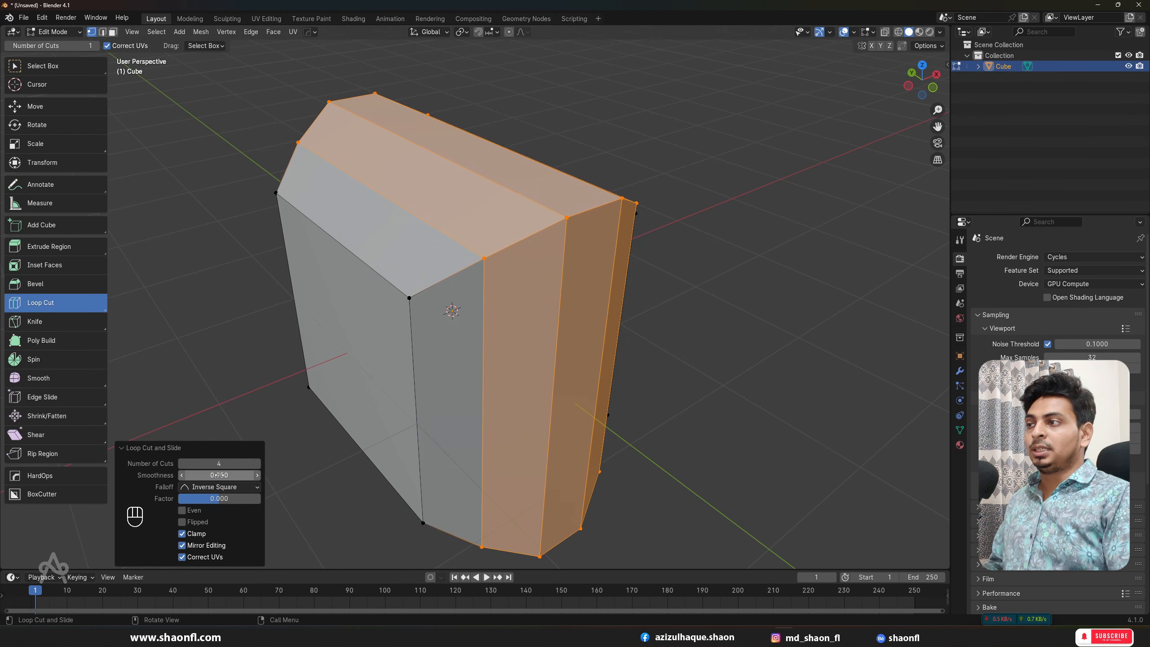
{"action": "key", "text": "ctrl+z"}
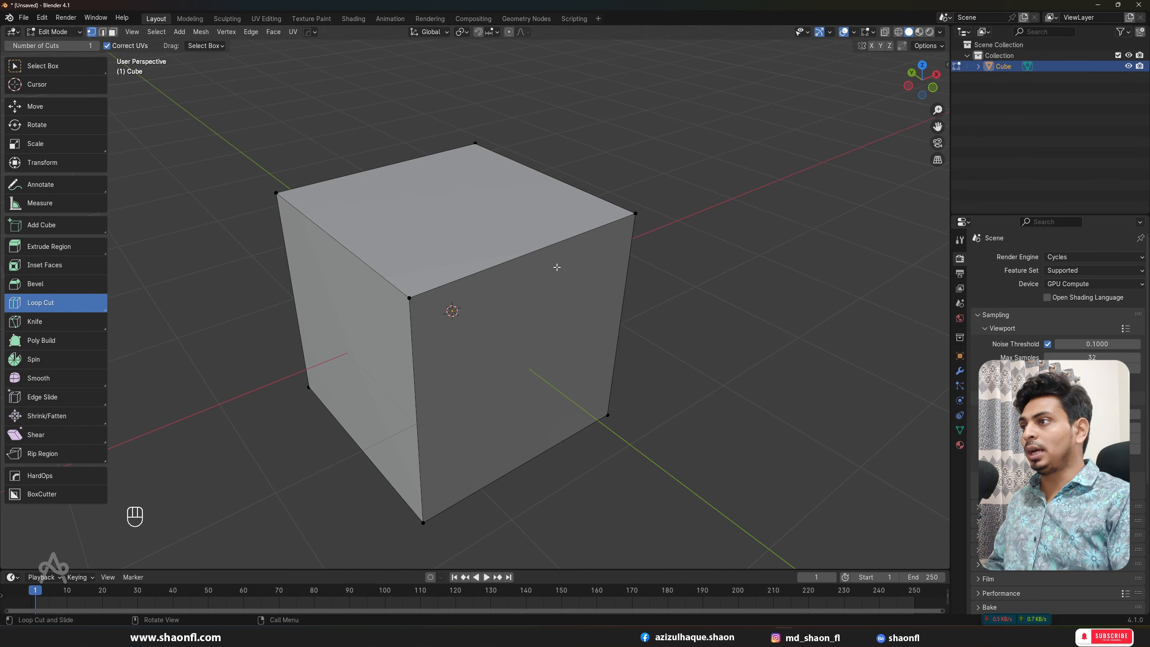
Try single vertical loop cuts on the cube, sliding each one along the edges, and undo the first.
{"action": "key", "text": "ctrl+r"}
{"action": "left_click", "coordinate": [545, 251]}
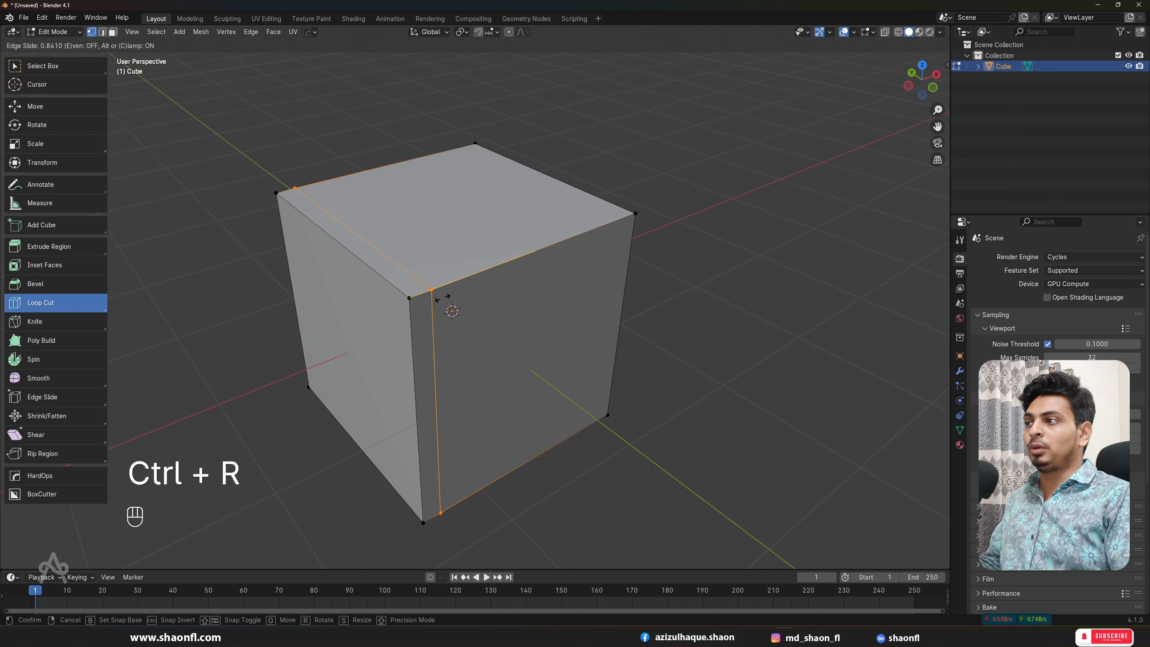
{"action": "left_click", "coordinate": [542, 270]}
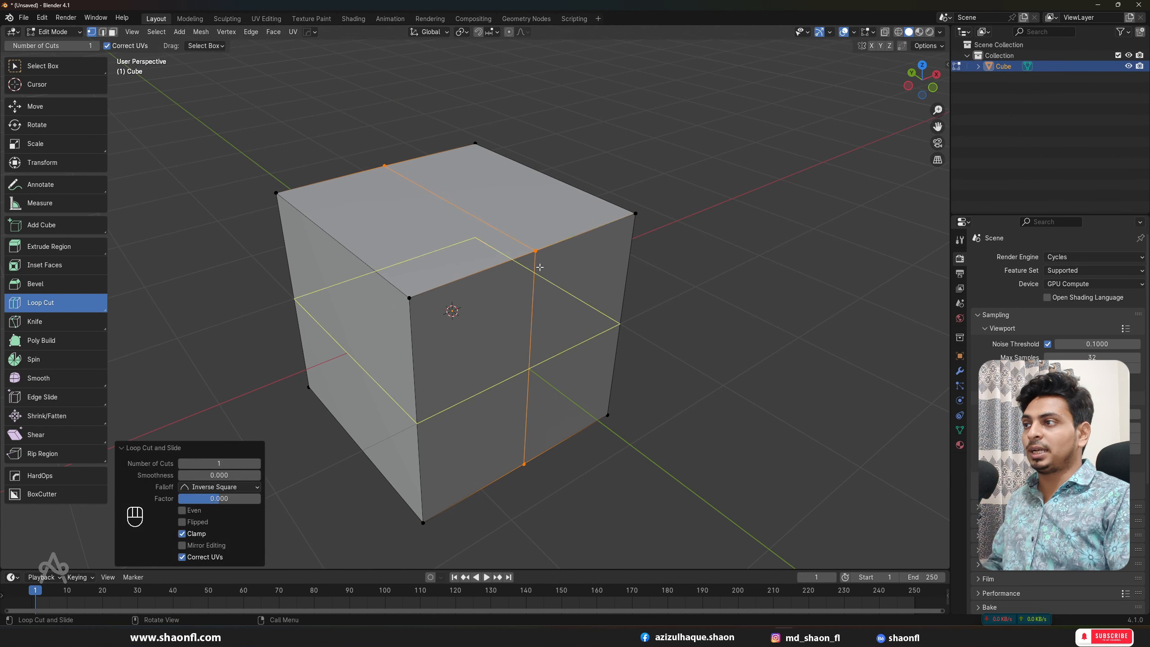
{"action": "key", "text": "ctrl+z"}
{"action": "key", "text": "ctrl+r"}
{"action": "left_click", "coordinate": [584, 243]}
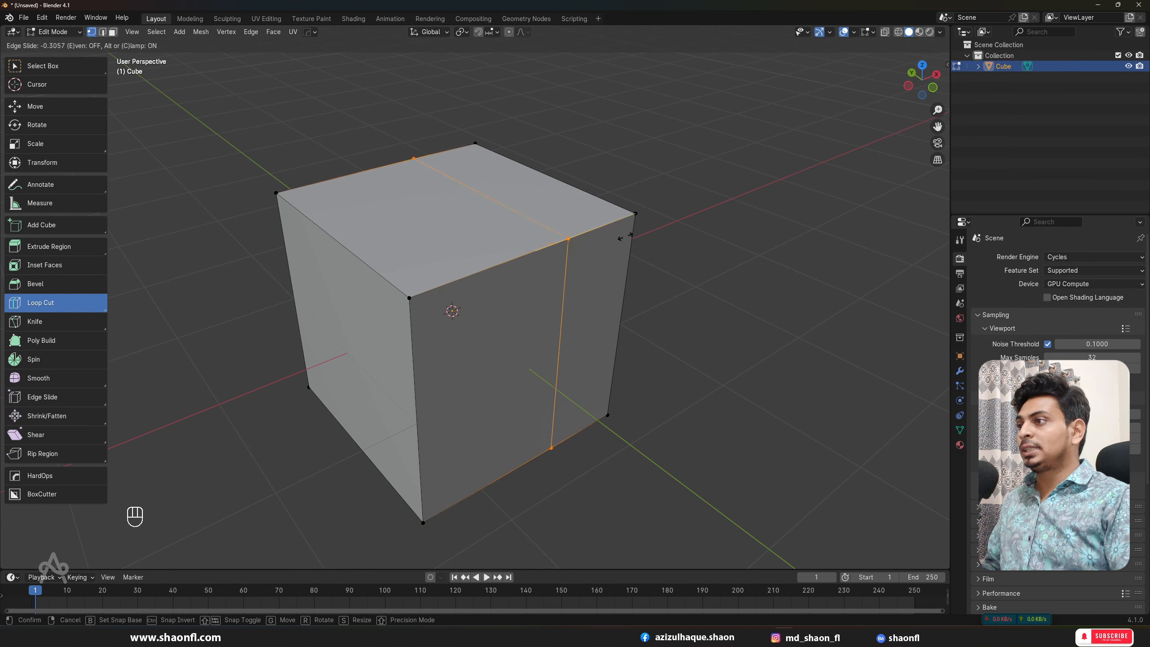
{"action": "left_click", "coordinate": [584, 249]}
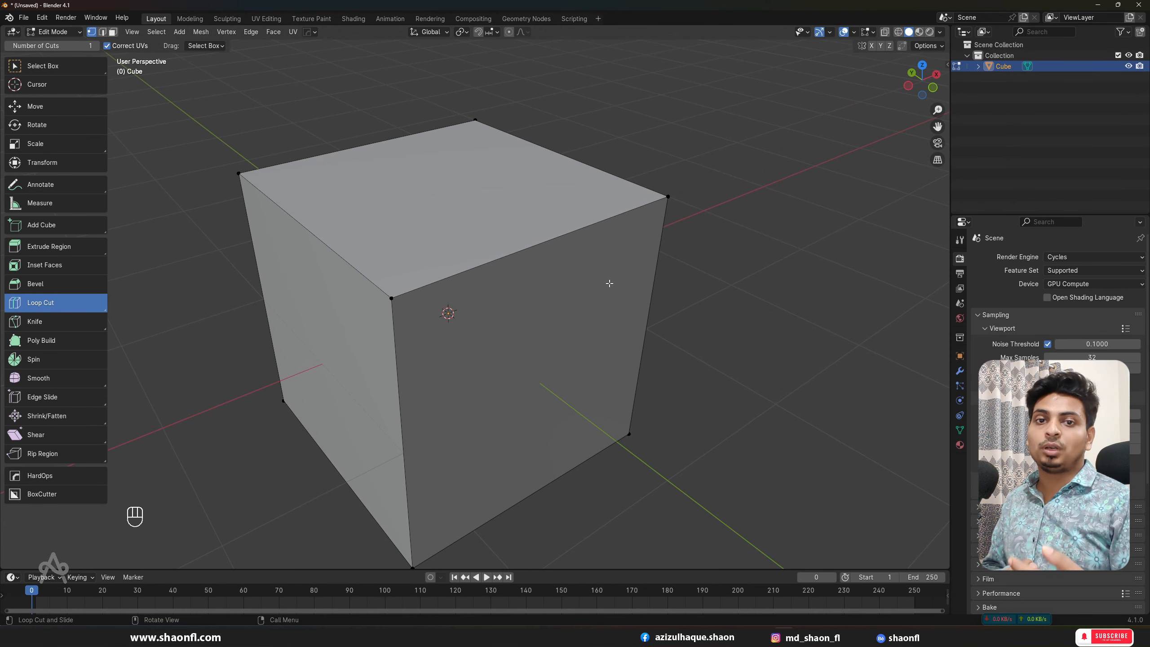
Add a vertical loop cut to the cube and set its number of cuts to 5.
{"action": "left_click", "coordinate": [556, 249]}
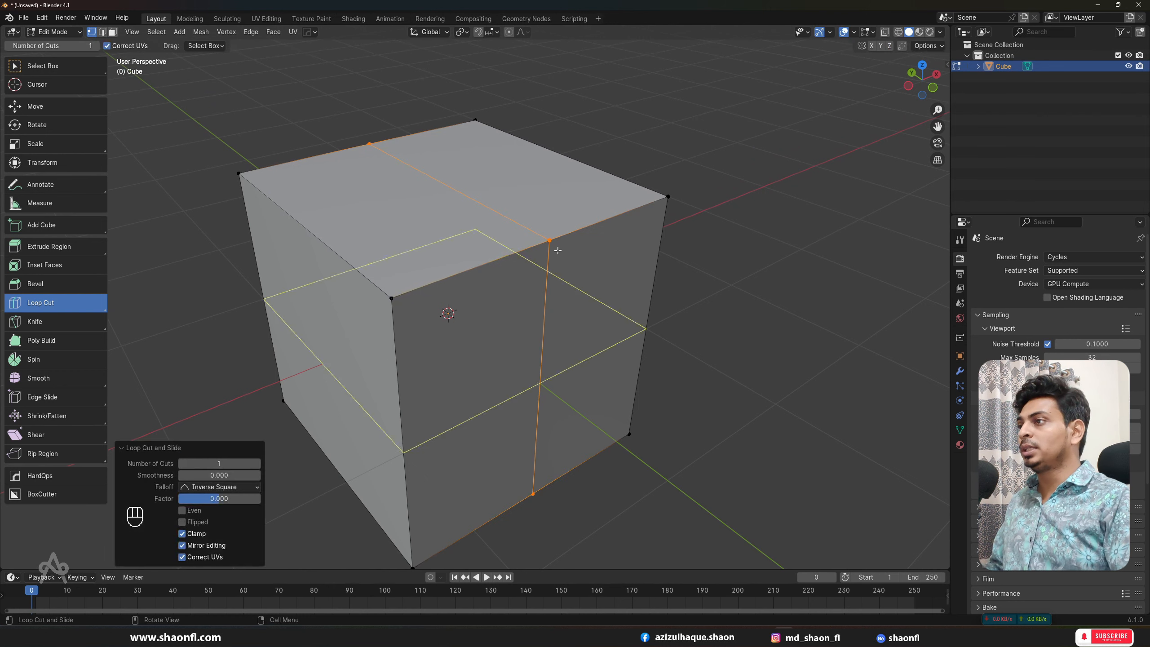
{"action": "left_click_drag", "start_coordinate": [213, 463], "coordinate": [246, 464]}
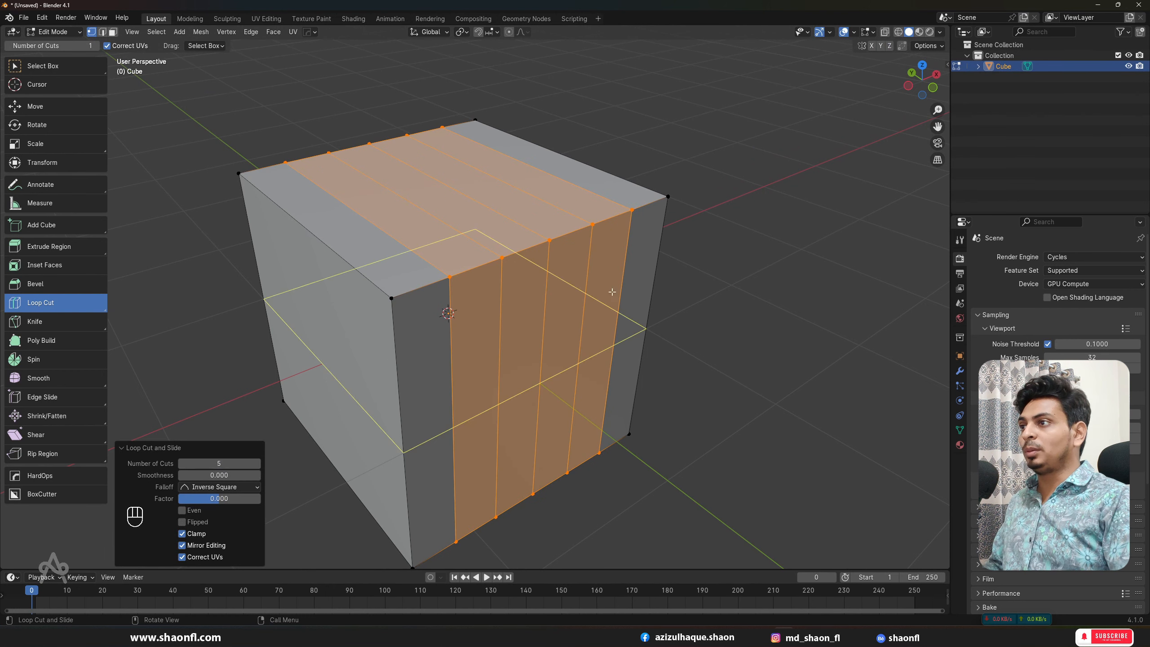
{"action": "scroll", "coordinate": [398, 380], "scroll_direction": "up", "scroll_amount": 2}
{"action": "scroll", "coordinate": [401, 392], "scroll_direction": "down", "scroll_amount": 3}
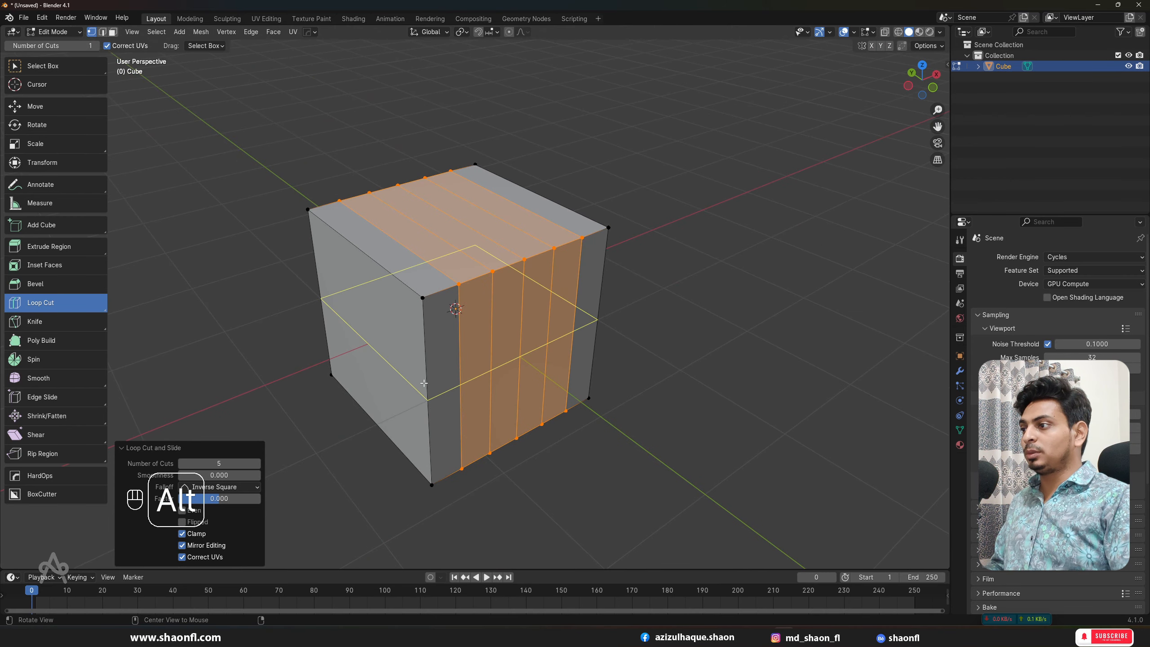
Review the keyboard and mouse emulation options in the Input preferences and close the Preferences window.
{"action": "left_click", "coordinate": [41, 18]}
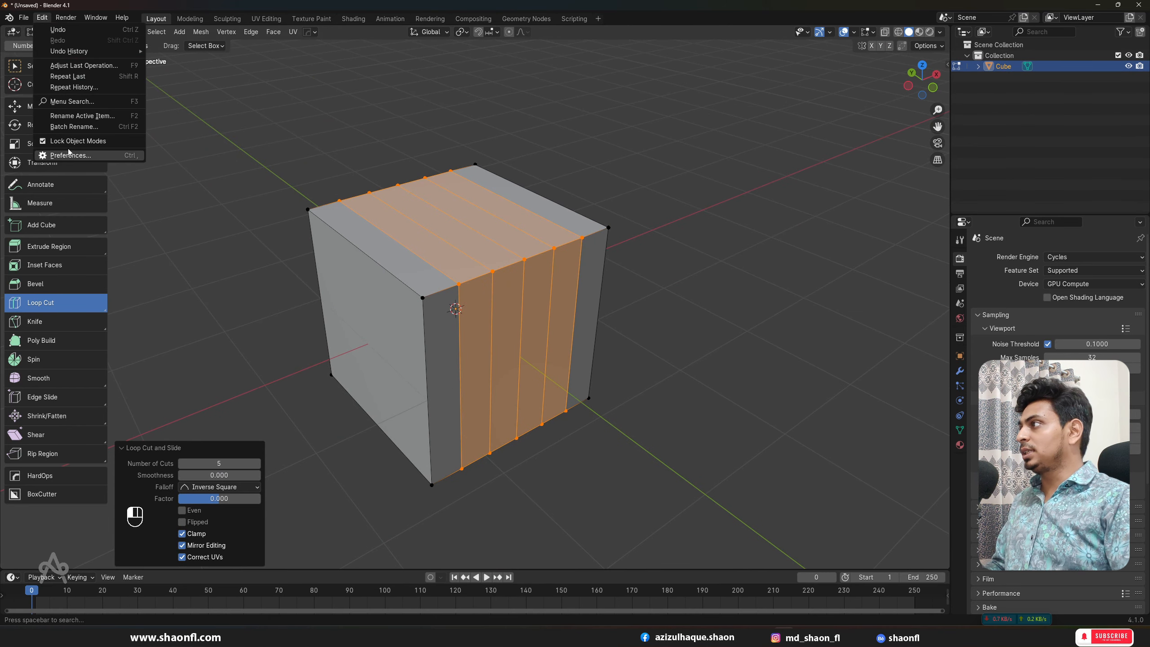
{"action": "left_click", "coordinate": [63, 156]}
{"action": "left_click", "coordinate": [29, 133]}
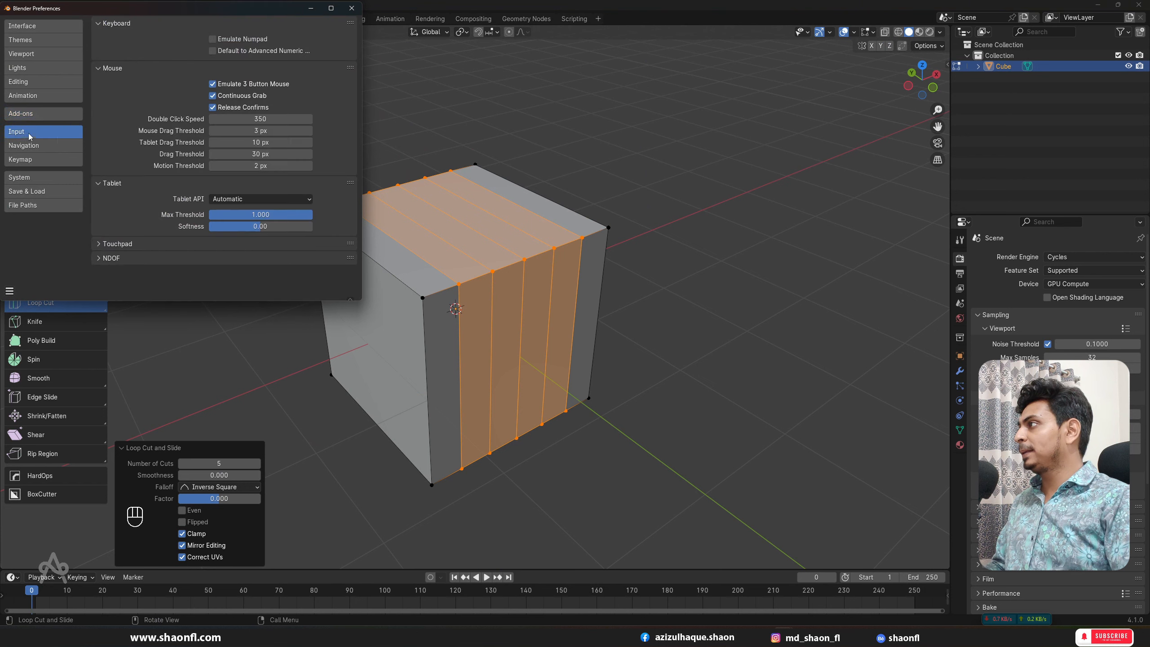
{"action": "left_click", "coordinate": [225, 42]}
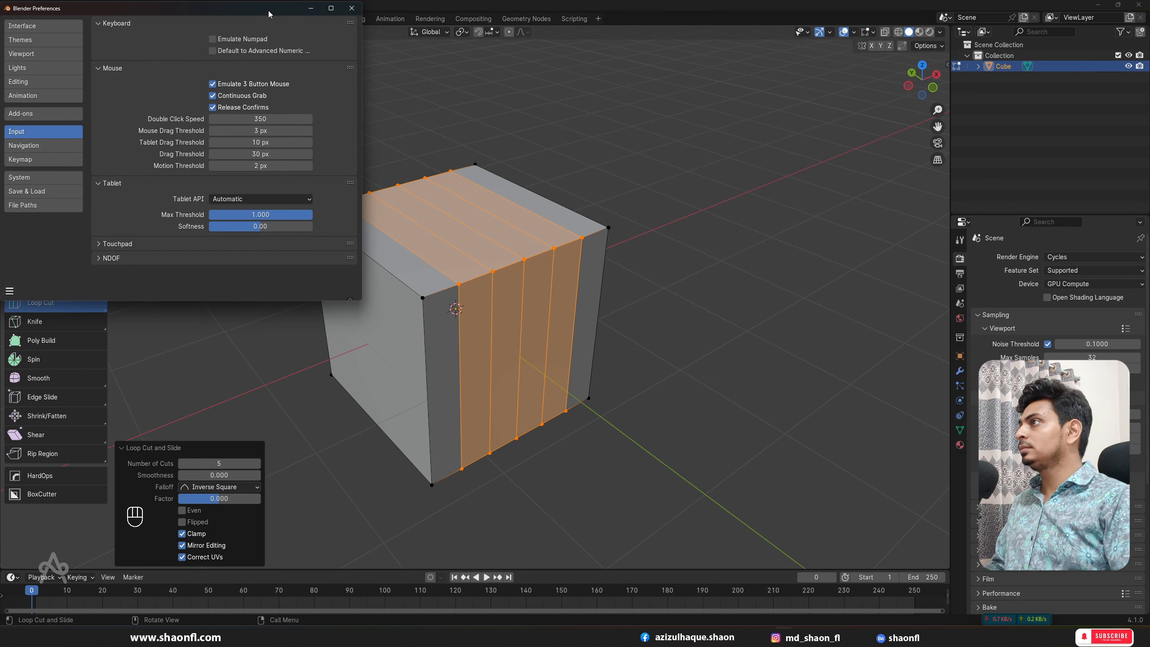
{"action": "left_click_drag", "start_coordinate": [268, 11], "coordinate": [280, 16]}
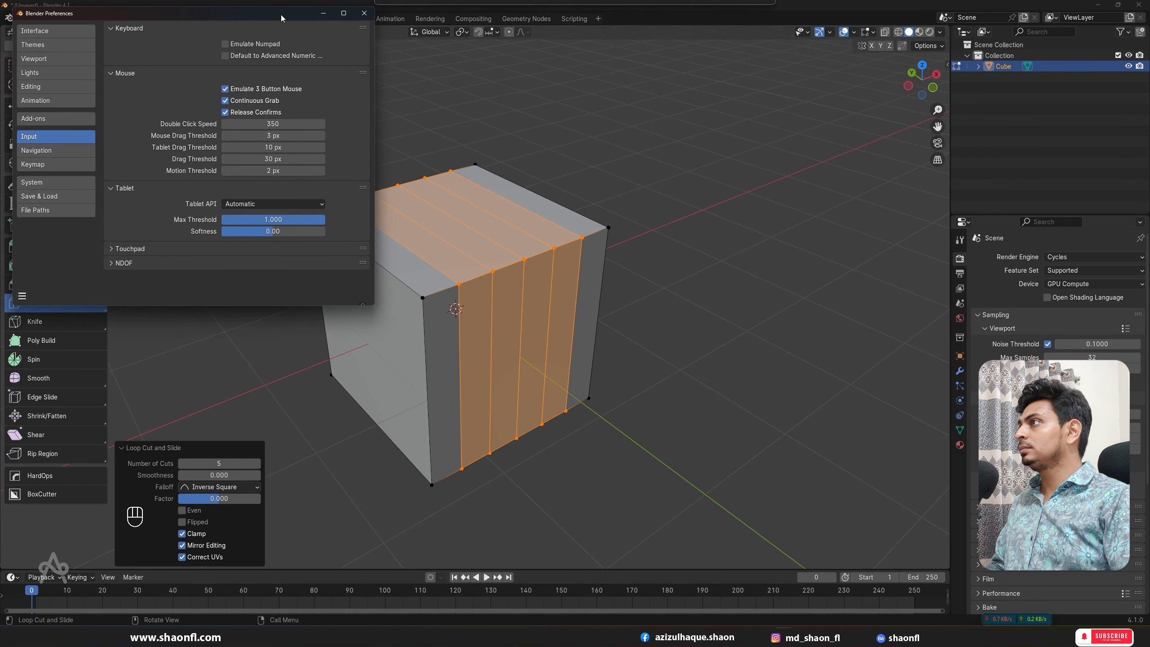
{"action": "left_click", "coordinate": [364, 12]}
Try a single horizontal loop cut around the cube, crossing the vertical cuts, and undo it.
{"action": "scroll", "coordinate": [550, 263], "scroll_direction": "down", "scroll_amount": 4}
{"action": "left_click_drag", "start_coordinate": [532, 285], "coordinate": [539, 278], "text": "alt"}
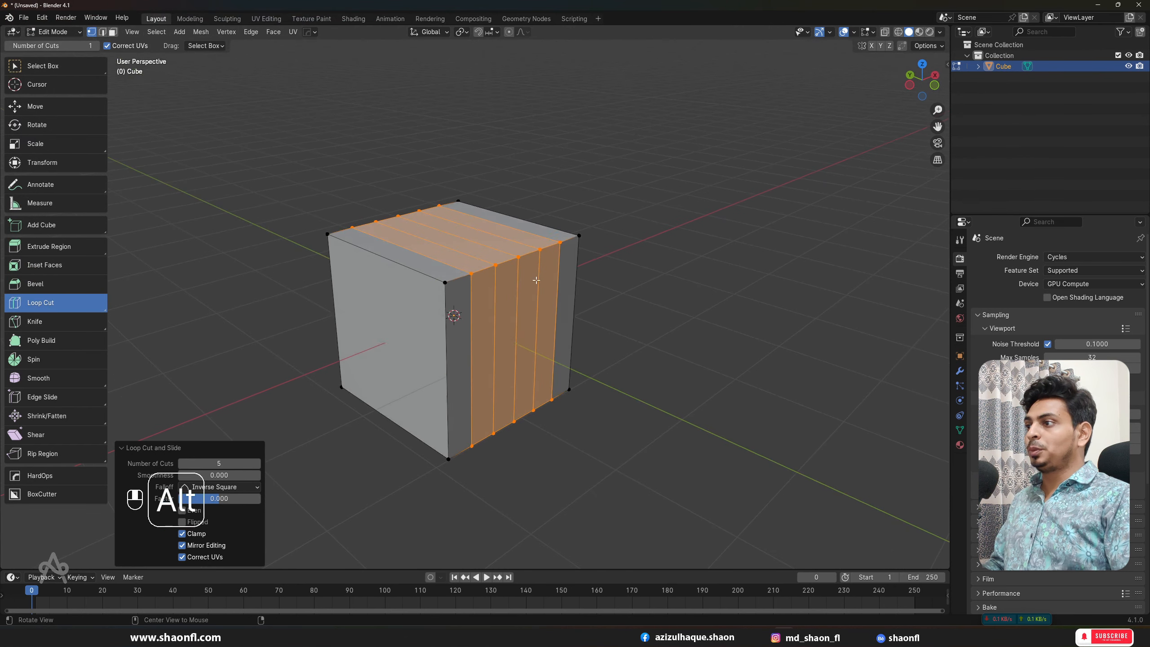
{"action": "key", "text": "ctrl+r"}
{"action": "left_click", "coordinate": [456, 358]}
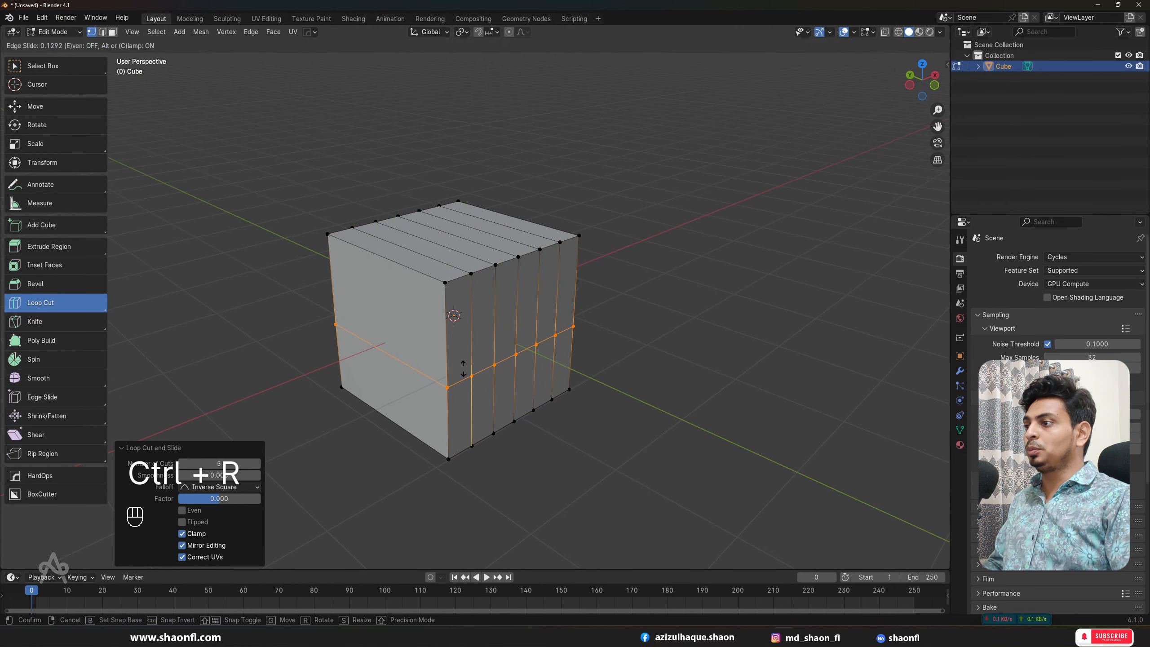
{"action": "left_click", "coordinate": [420, 354]}
{"action": "scroll", "coordinate": [420, 354], "scroll_direction": "up", "scroll_amount": 2}
{"action": "scroll", "coordinate": [722, 285], "scroll_direction": "down", "scroll_amount": 3}
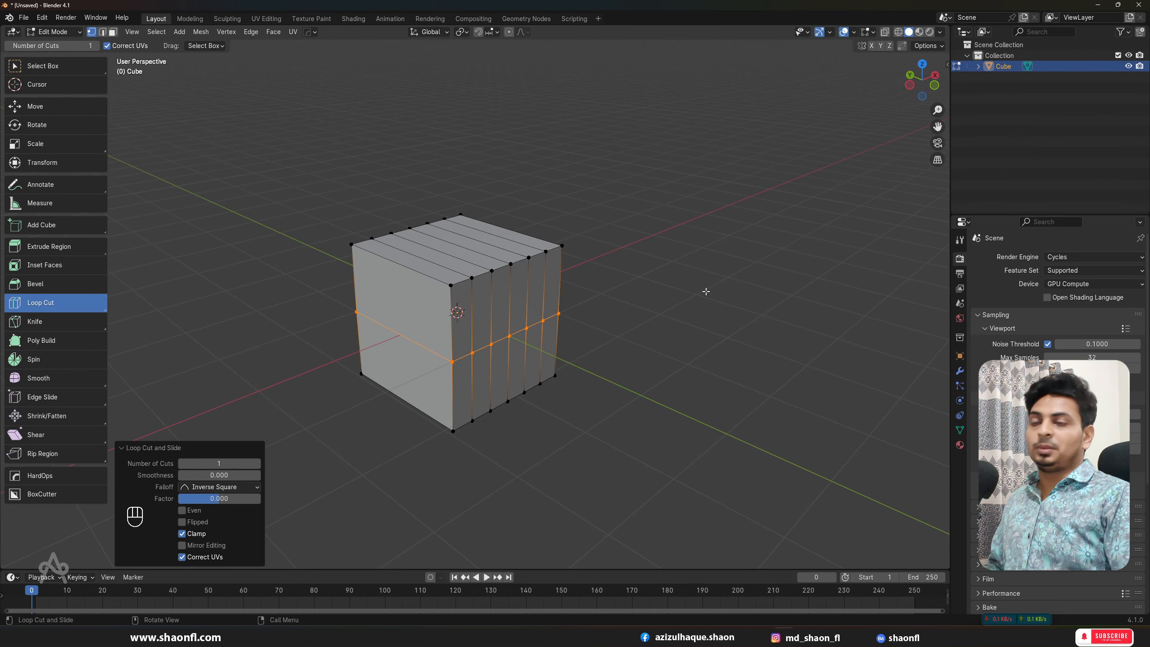
{"action": "key", "text": "ctrl+z"}
{"action": "left_click_drag", "start_coordinate": [617, 295], "coordinate": [611, 311], "text": "alt"}
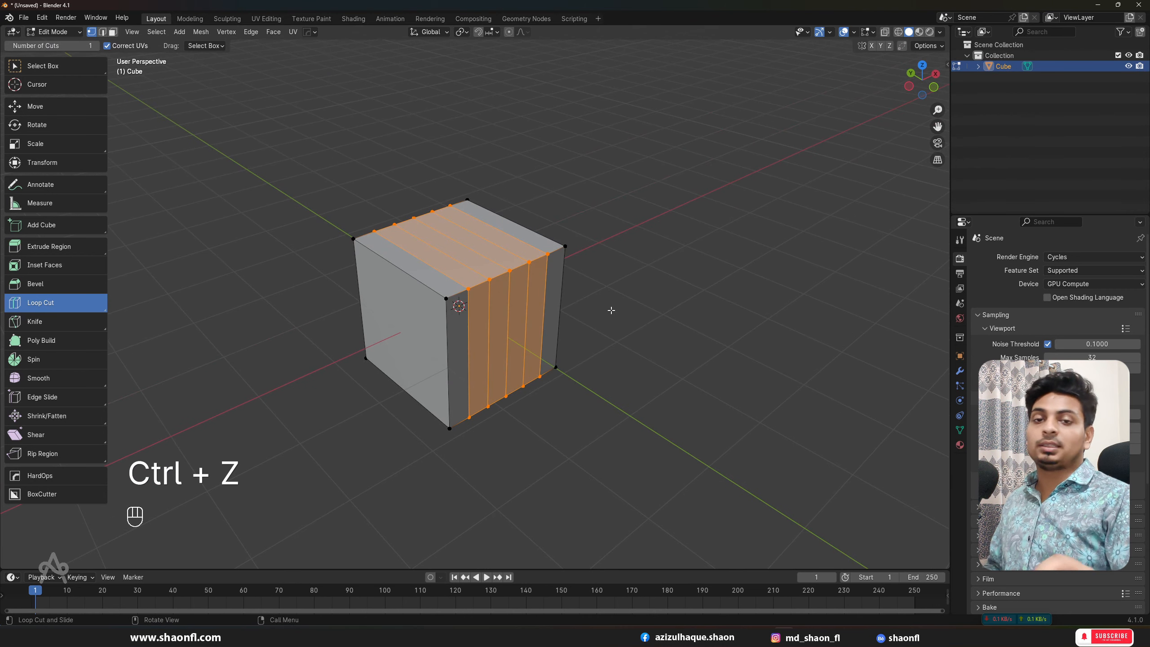
Undo the existing vertical cuts and add a new vertical loop cut around the cube with 4 cuts.
{"action": "key", "text": "ctrl+z"}
{"action": "scroll", "coordinate": [453, 317], "scroll_direction": "up", "scroll_amount": 2}
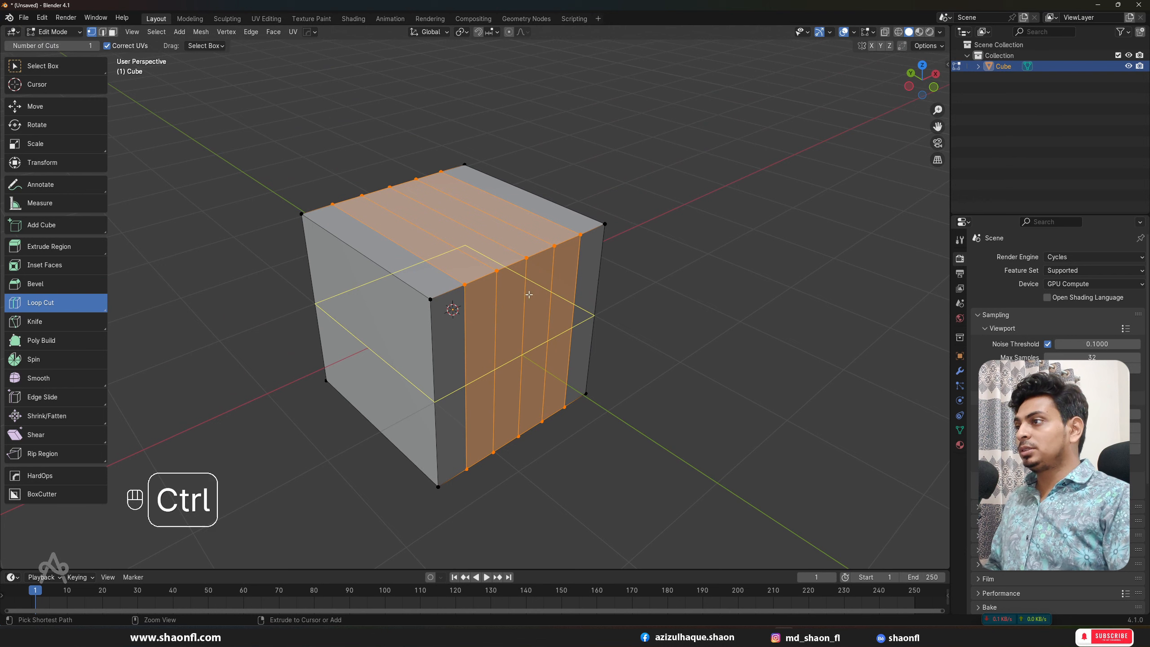
{"action": "key", "text": "ctrl+z"}
{"action": "left_click", "coordinate": [498, 292]}
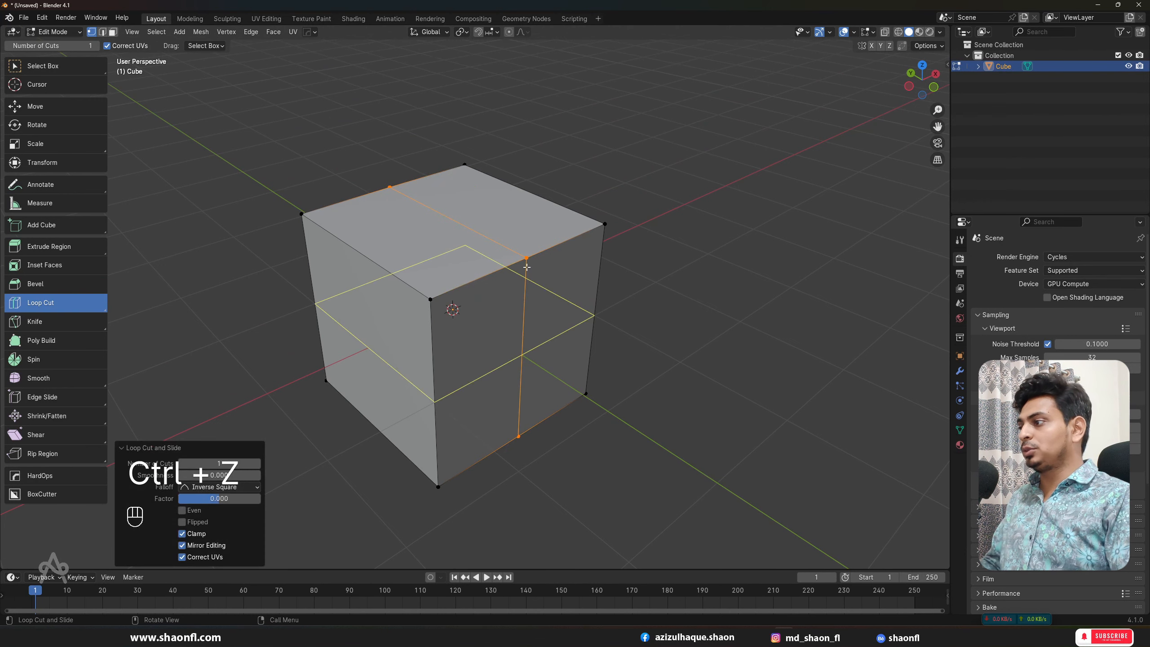
{"action": "key", "text": "Escape"}
{"action": "mouse_move", "coordinate": [231, 464]}
{"action": "left_mouse_down"}
{"action": "mouse_move", "coordinate": [261, 464]}
{"action": "mouse_move", "coordinate": [231, 464]}
{"action": "left_mouse_up"}
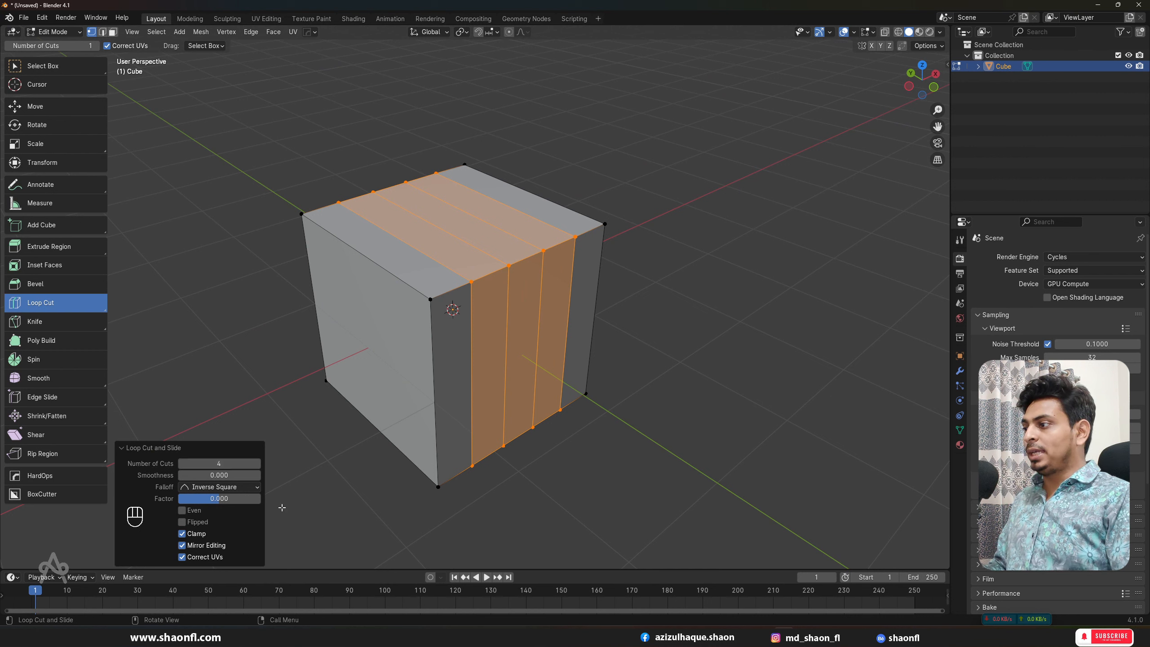
Add a horizontal loop cut around the cube, crossing the vertical ones, with the number of cuts set to 10.
{"action": "left_click", "coordinate": [431, 399]}
{"action": "left_click_drag", "start_coordinate": [208, 464], "coordinate": [249, 463]}
{"action": "middle_click_drag", "start_coordinate": [496, 274], "coordinate": [464, 238]}
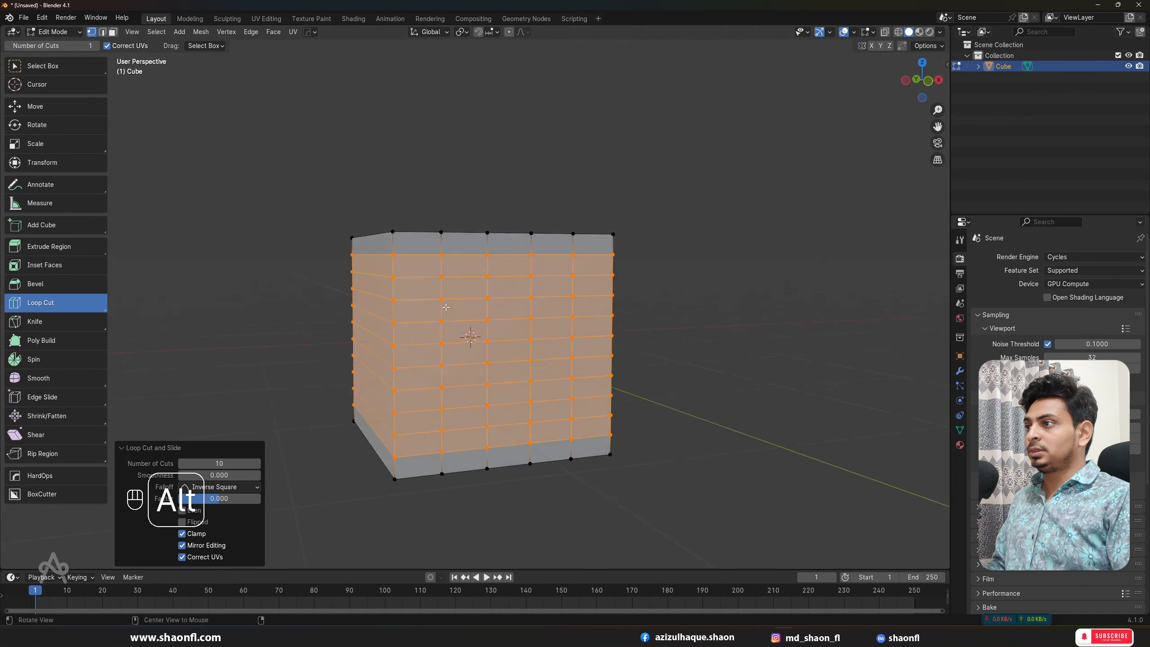
Add further vertical loop cuts beside the cube's corner edge and horizontal ones in its upper part, raising the number of cuts for each.
{"action": "left_click", "coordinate": [418, 226]}
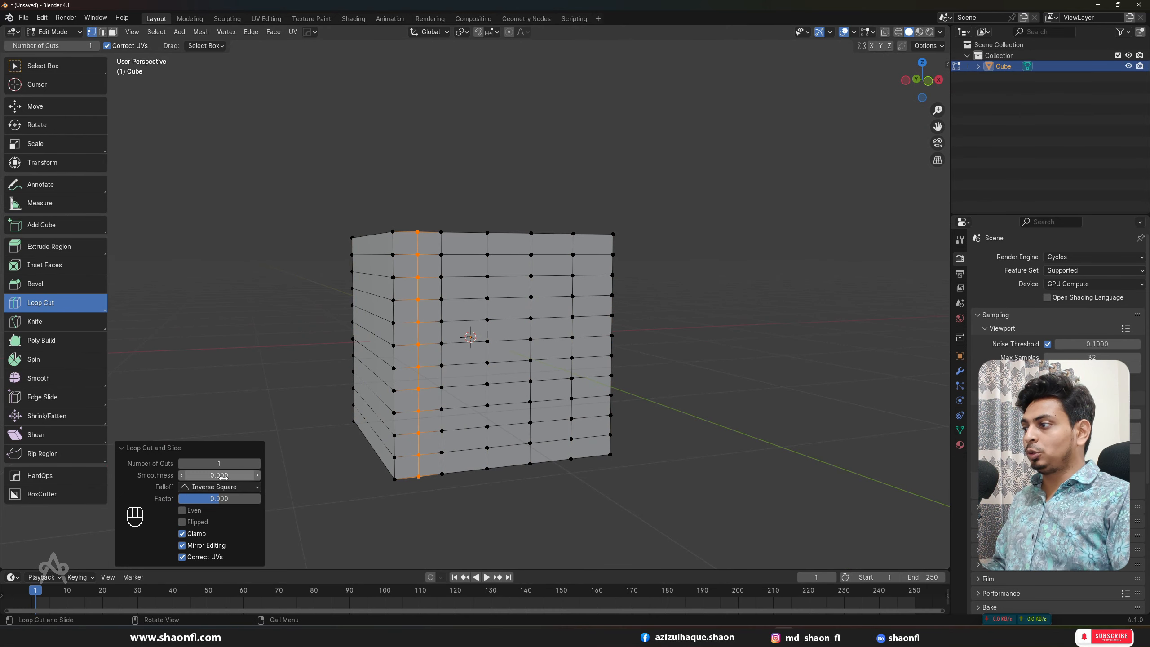
{"action": "left_click_drag", "start_coordinate": [220, 463], "coordinate": [249, 464]}
{"action": "middle_click_drag", "start_coordinate": [421, 313], "coordinate": [449, 272]}
{"action": "left_click", "coordinate": [448, 272]}
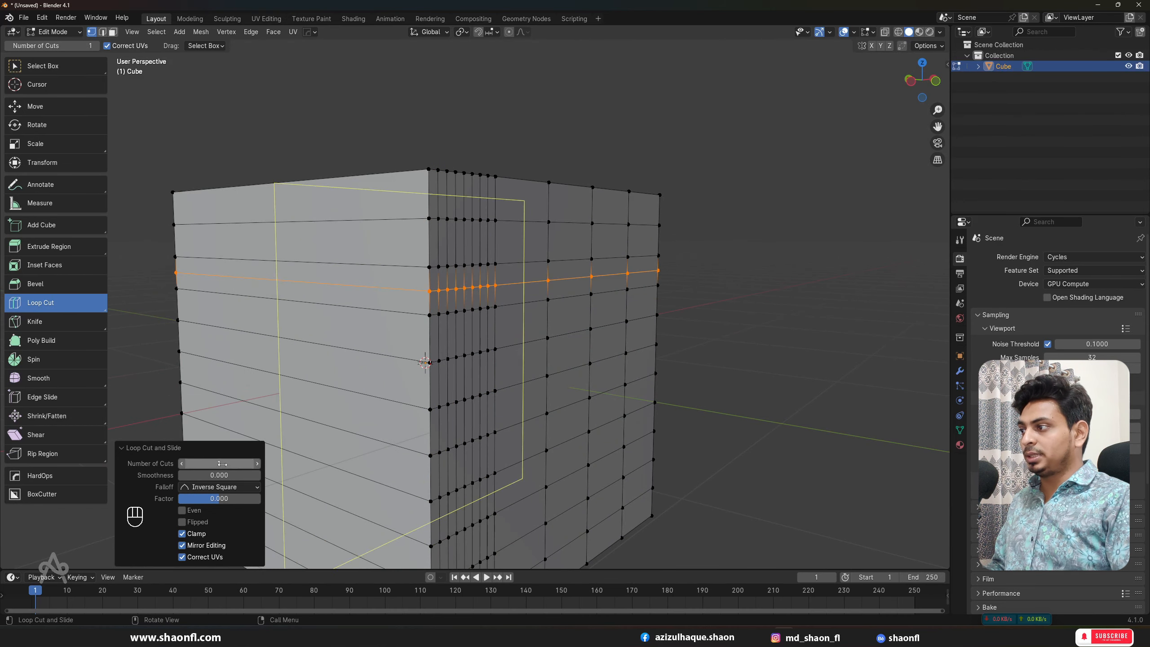
{"action": "left_click_drag", "start_coordinate": [220, 464], "coordinate": [245, 464]}
{"action": "middle_click_drag", "start_coordinate": [394, 317], "coordinate": [408, 340], "text": "alt"}
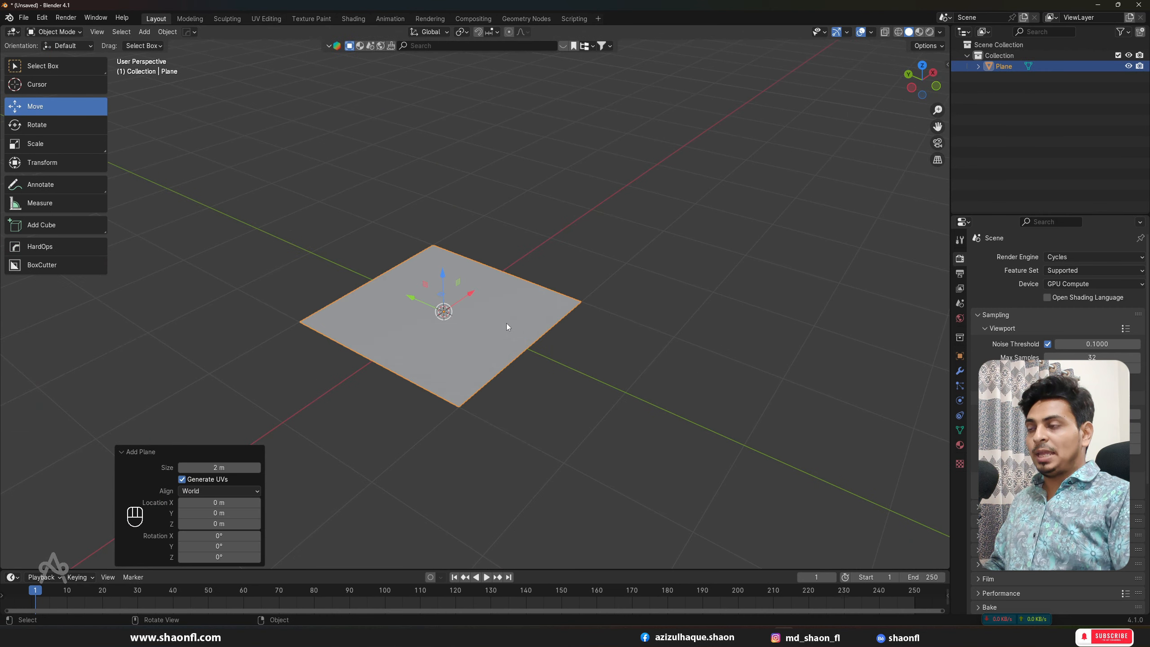
View the plane from the top and enter Edit Mode.
{"action": "key", "text": "KP_7"}
{"action": "middle_click_drag", "start_coordinate": [518, 303], "coordinate": [525, 308], "text": "shift"}
{"action": "key", "text": "Tab"}
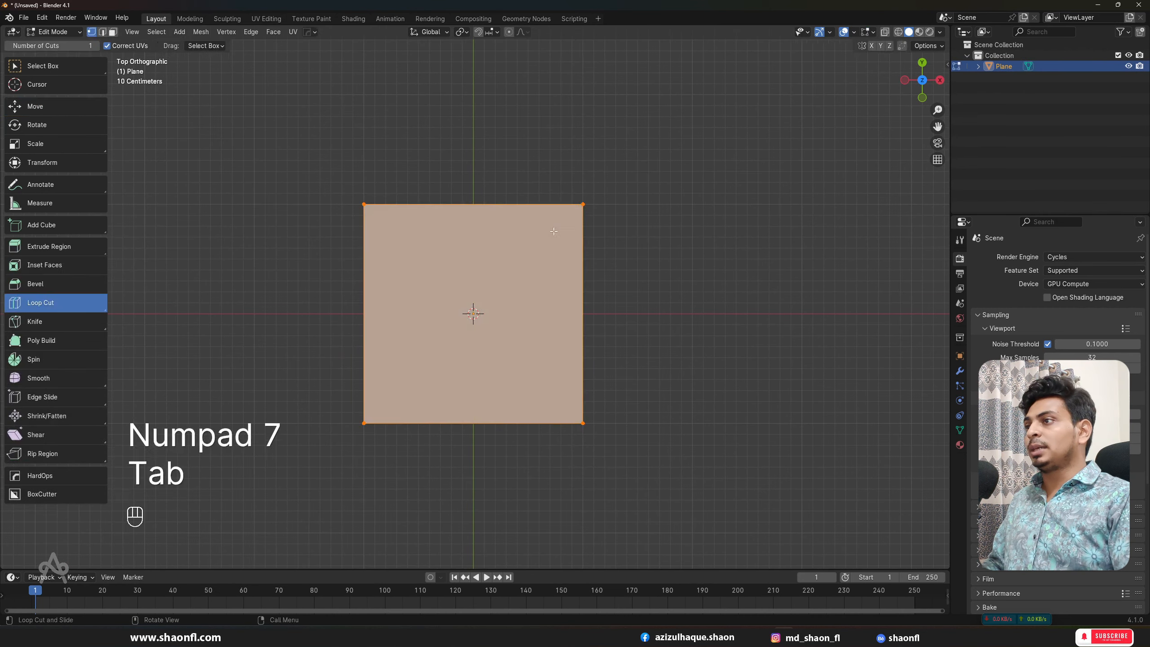
{"action": "left_click_drag", "start_coordinate": [546, 238], "coordinate": [588, 198]}
{"action": "key", "text": "ctrl+z"}
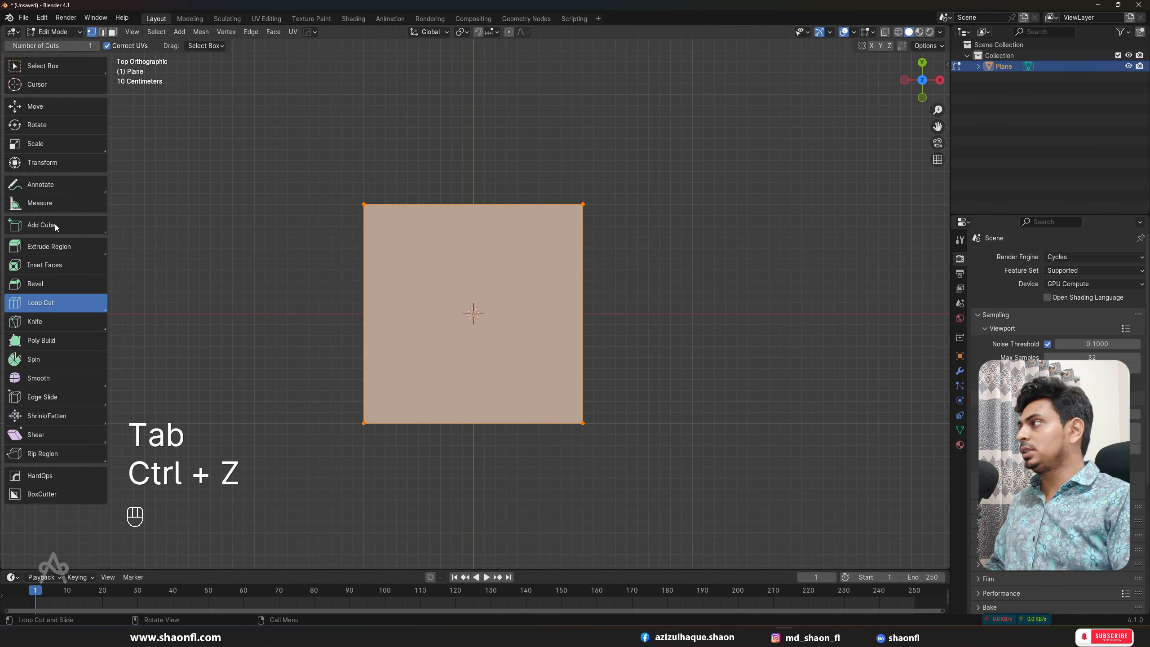
{"action": "key", "text": "ctrl+r"}
{"action": "key", "text": "Escape"}
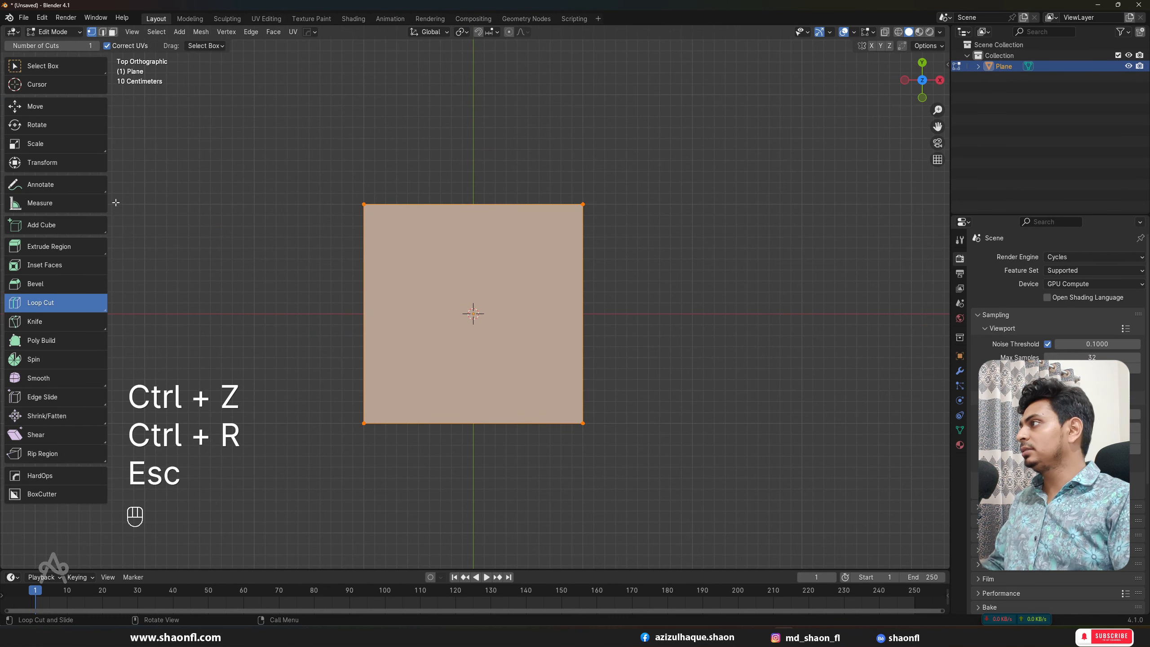
Activate the Move tool and delete the plane's upper-right corner vertex.
{"action": "left_click", "coordinate": [35, 144]}
{"action": "left_click", "coordinate": [35, 106]}
{"action": "left_click", "coordinate": [565, 219]}
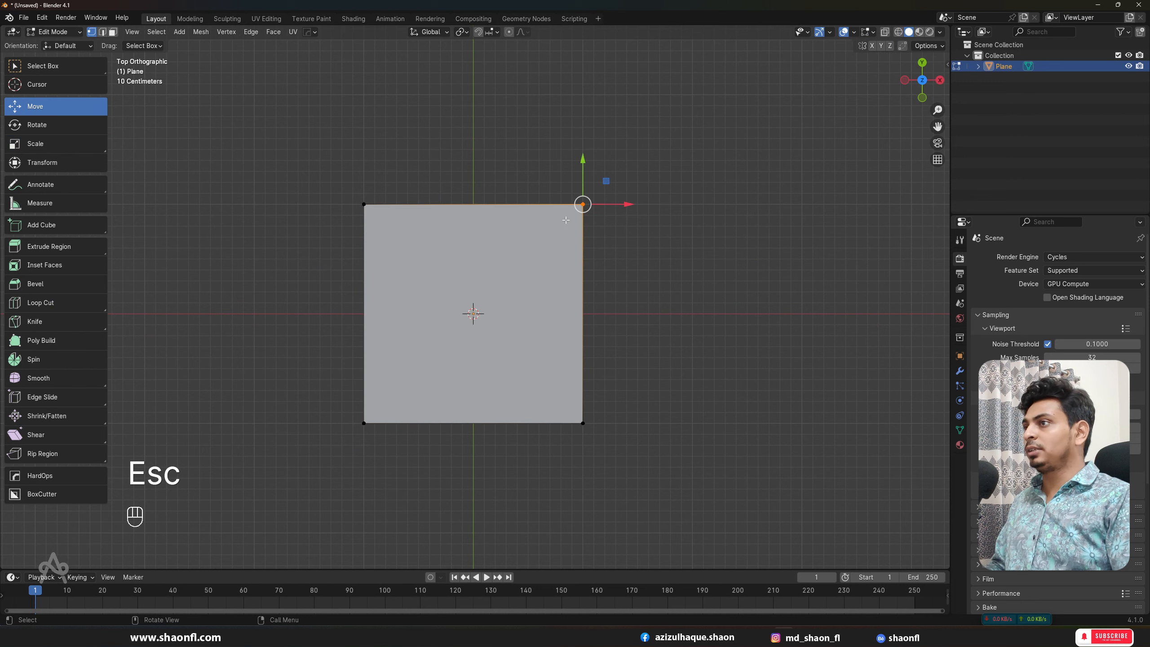
{"action": "key", "text": "x"}
{"action": "left_click", "coordinate": [613, 178]}
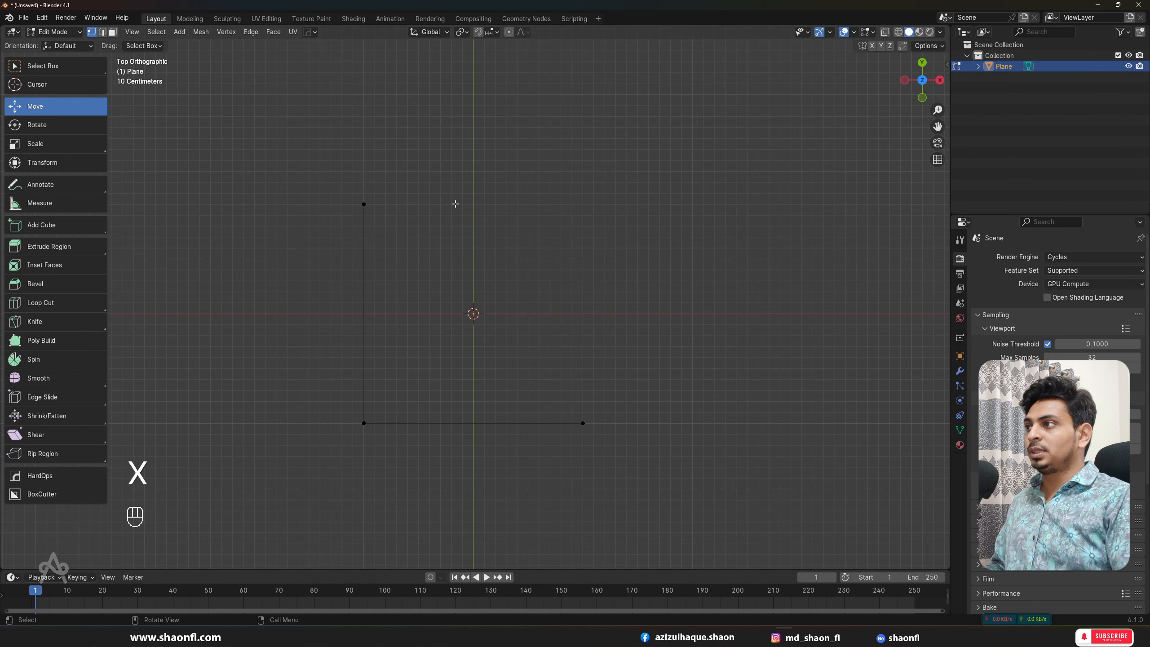
Select the three remaining vertices, fill them with a new face from vertices, and deselect it.
{"action": "left_click_drag", "start_coordinate": [302, 174], "coordinate": [667, 484]}
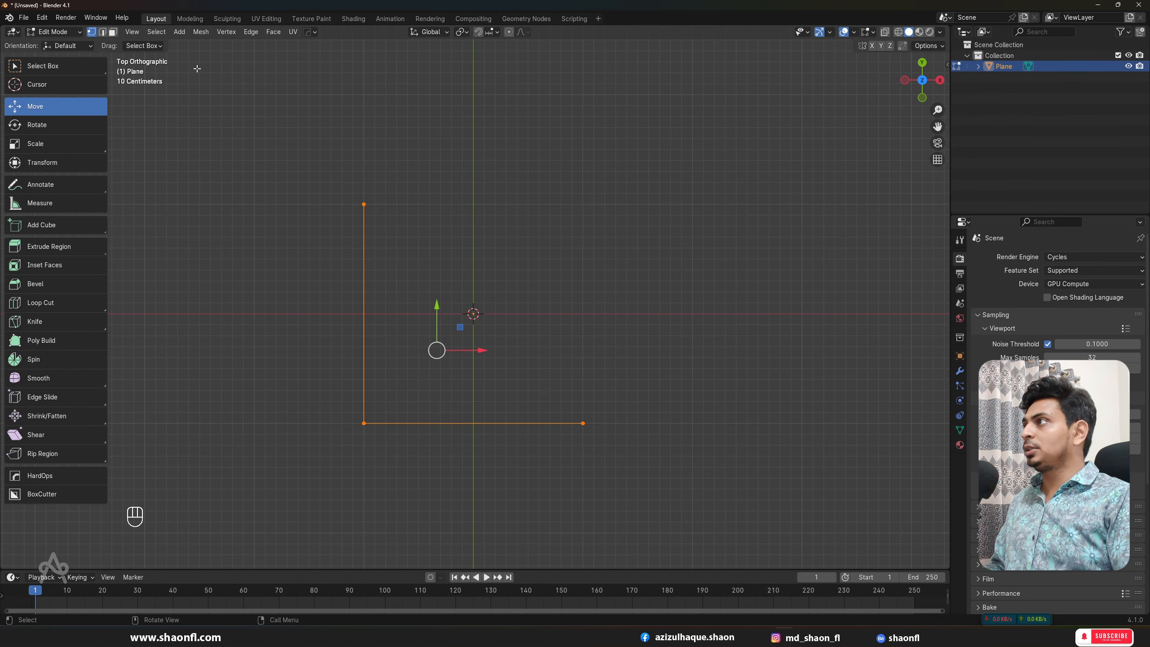
{"action": "left_click", "coordinate": [201, 32]}
{"action": "mouse_move", "coordinate": [226, 31]}
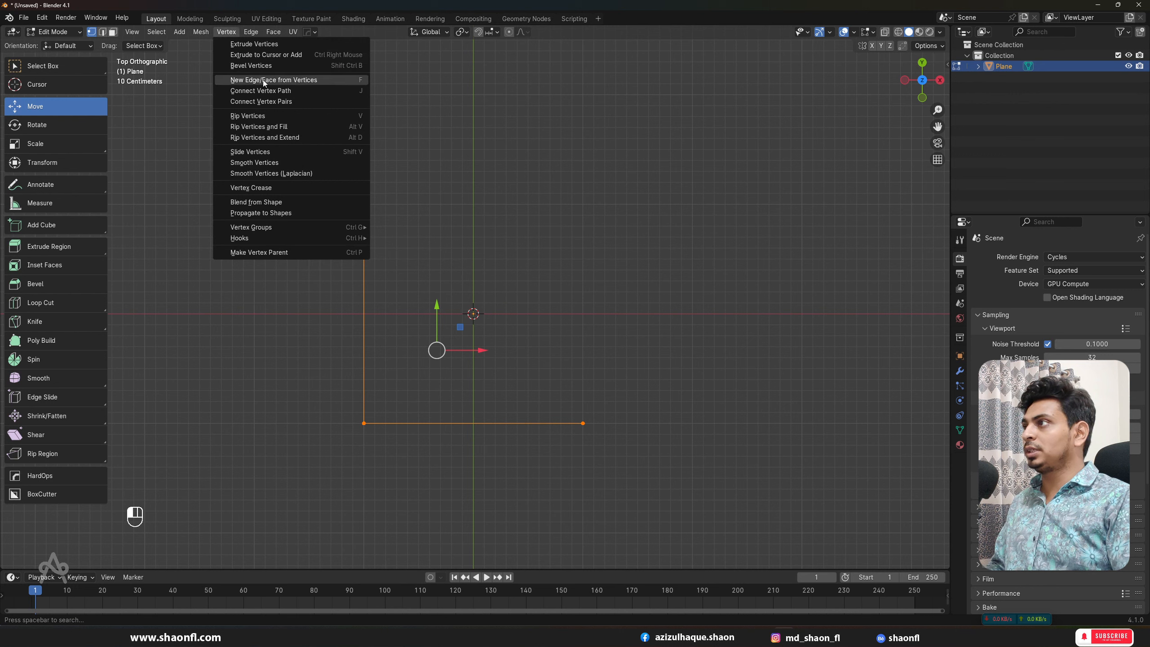
{"action": "left_click", "coordinate": [324, 79]}
{"action": "left_click", "coordinate": [581, 280]}
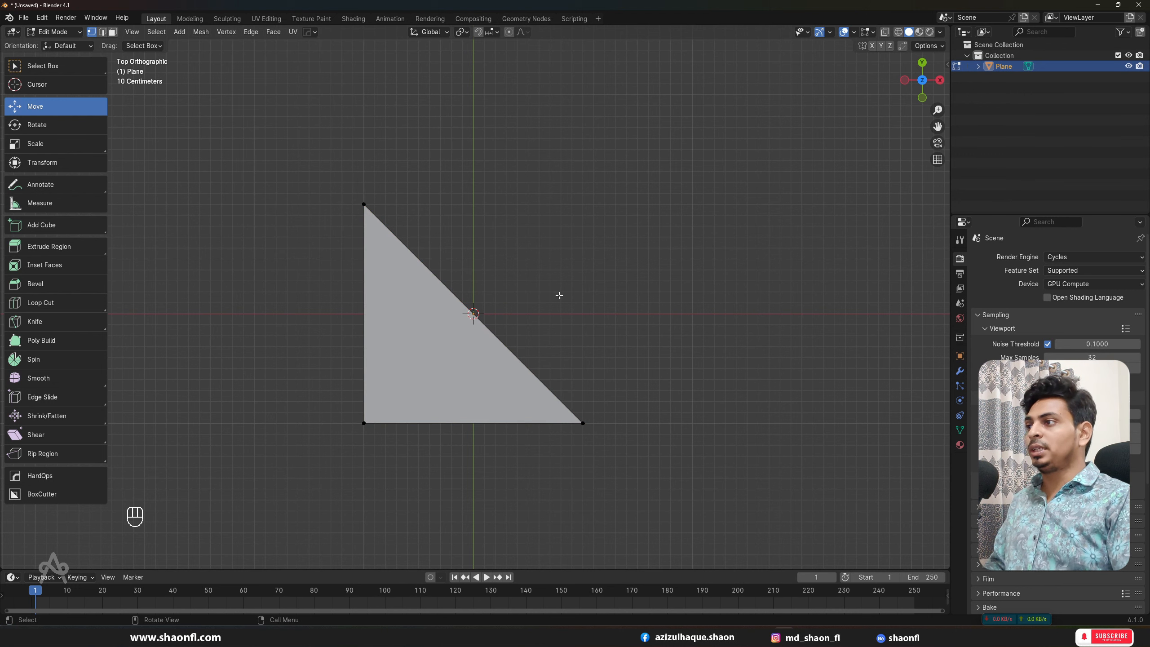
Try a loop cut on the triangular face, and undo back to the full square plane.
{"action": "key", "text": "ctrl+r"}
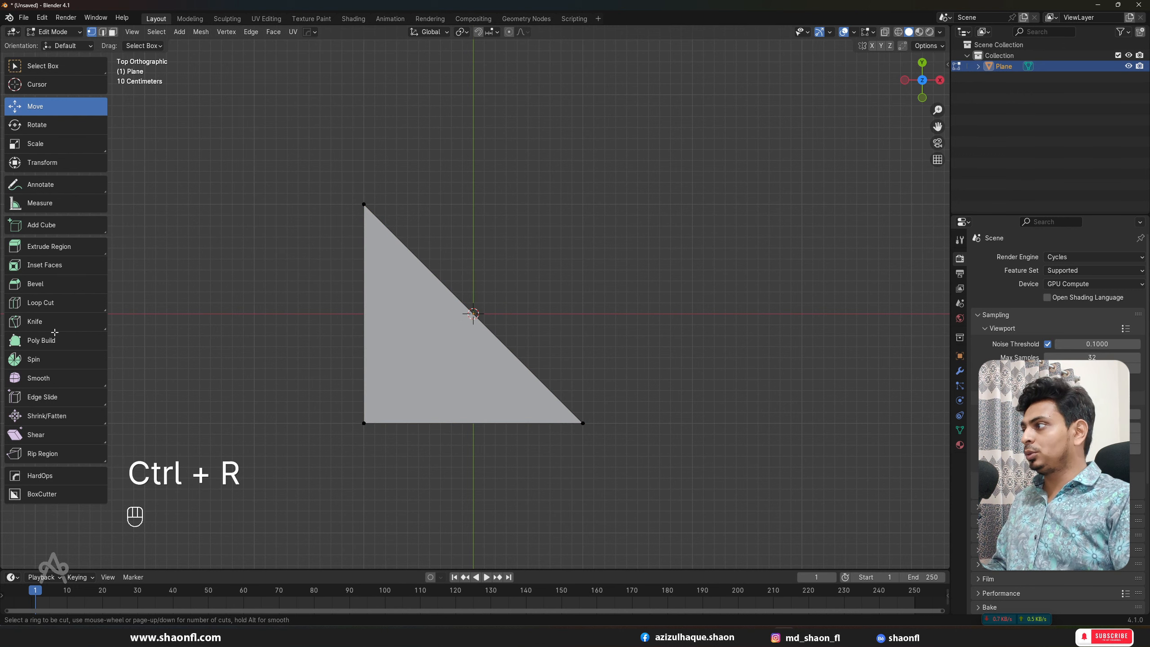
{"action": "left_click", "coordinate": [50, 304]}
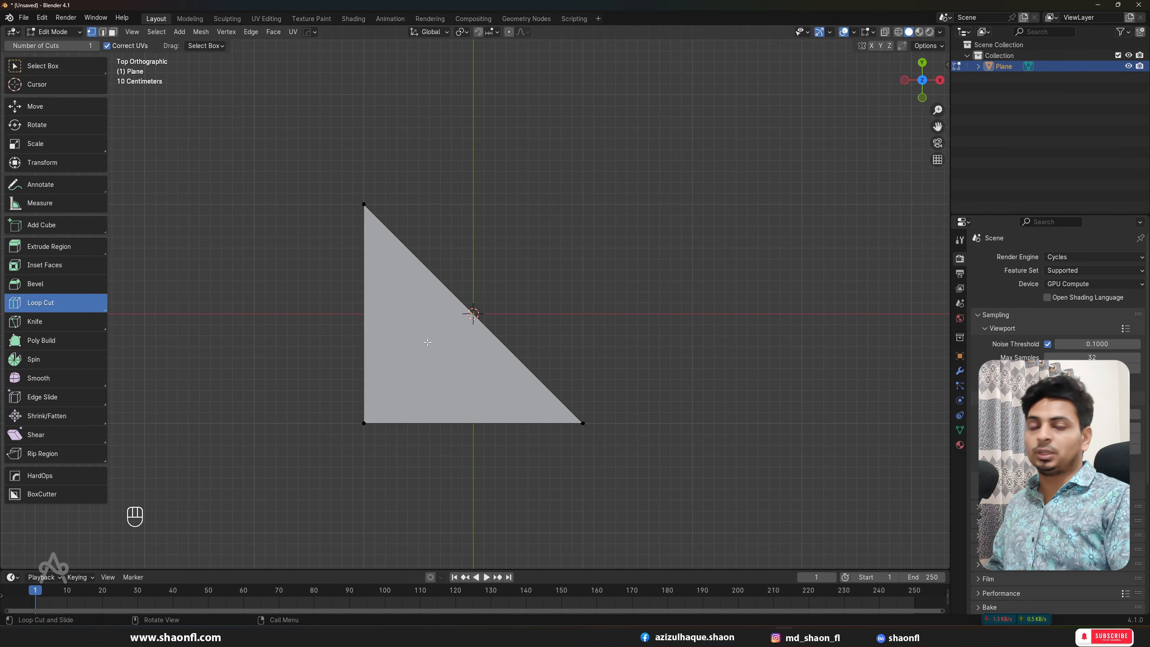
{"action": "key", "text": "ctrl+z"}
{"action": "key", "text": "ctrl+z"}
{"action": "key", "text": "ctrl+z"}
{"action": "key", "text": "ctrl+z"}
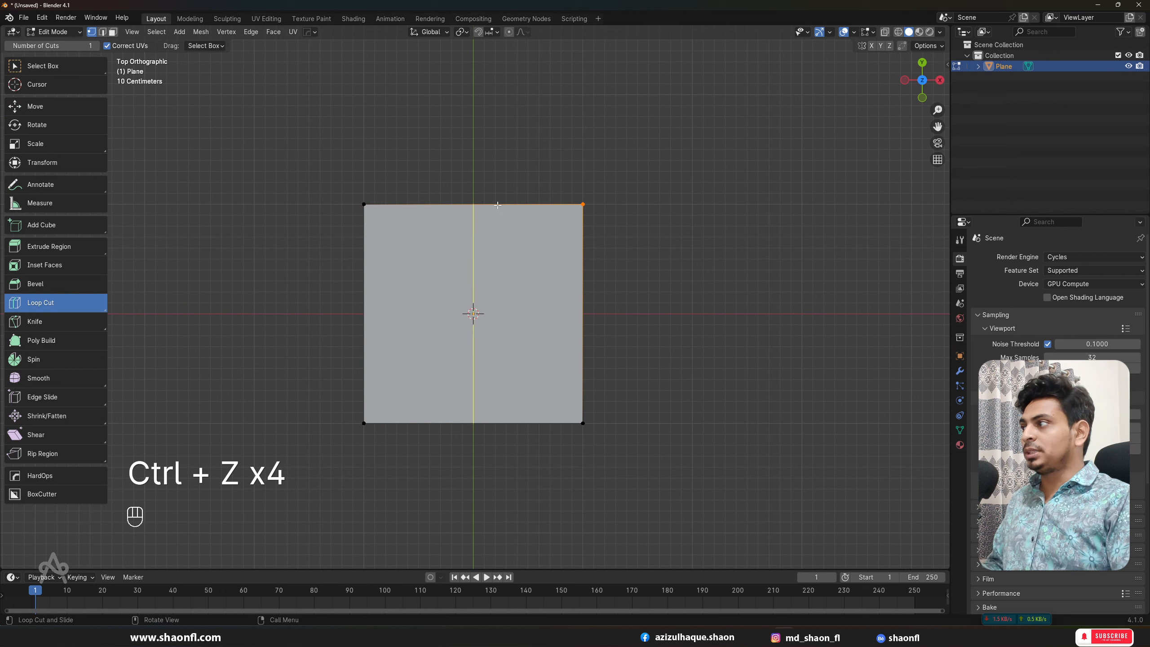
Try a vertical loop cut with 10 cuts and a crossing horizontal one with 8 cuts on the plane, and undo both.
{"action": "left_click", "coordinate": [442, 195]}
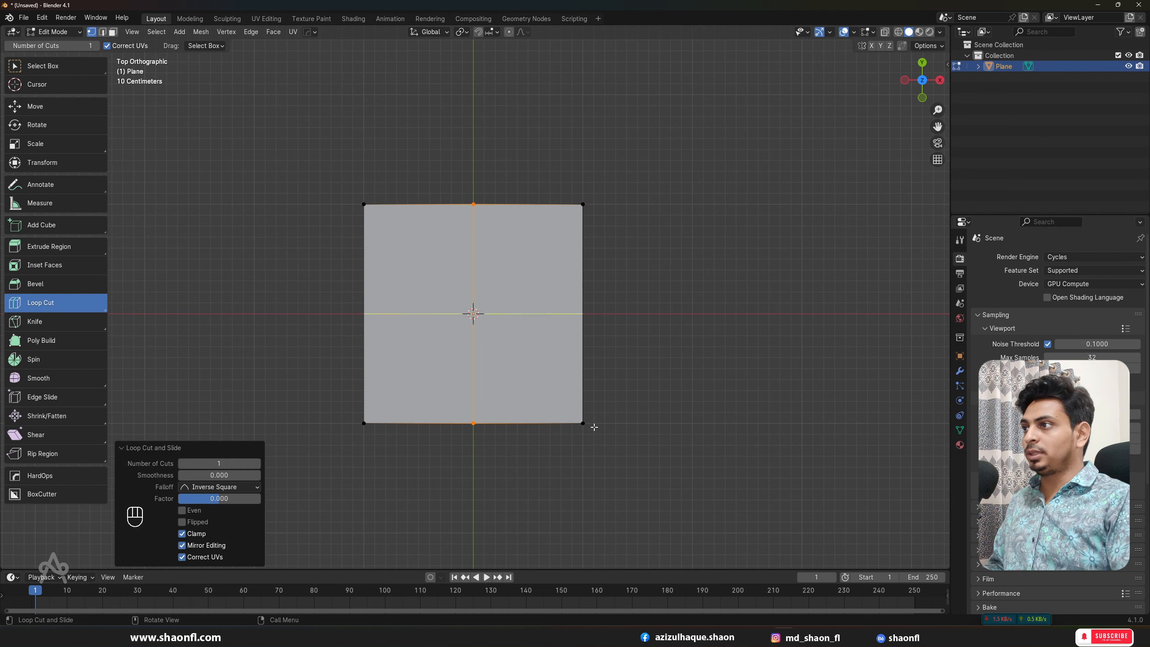
{"action": "left_click_drag", "start_coordinate": [225, 464], "coordinate": [267, 465]}
{"action": "scroll", "coordinate": [437, 341], "scroll_direction": "up", "scroll_amount": 2}
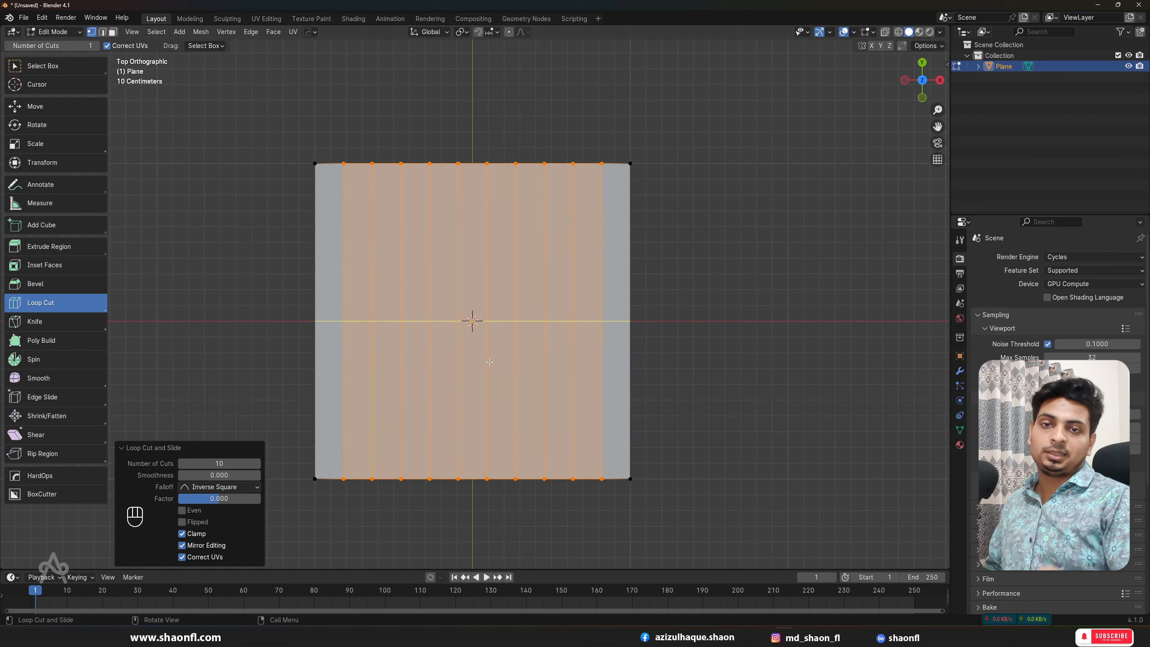
{"action": "left_click", "coordinate": [630, 300]}
{"action": "left_click_drag", "start_coordinate": [218, 463], "coordinate": [254, 463]}
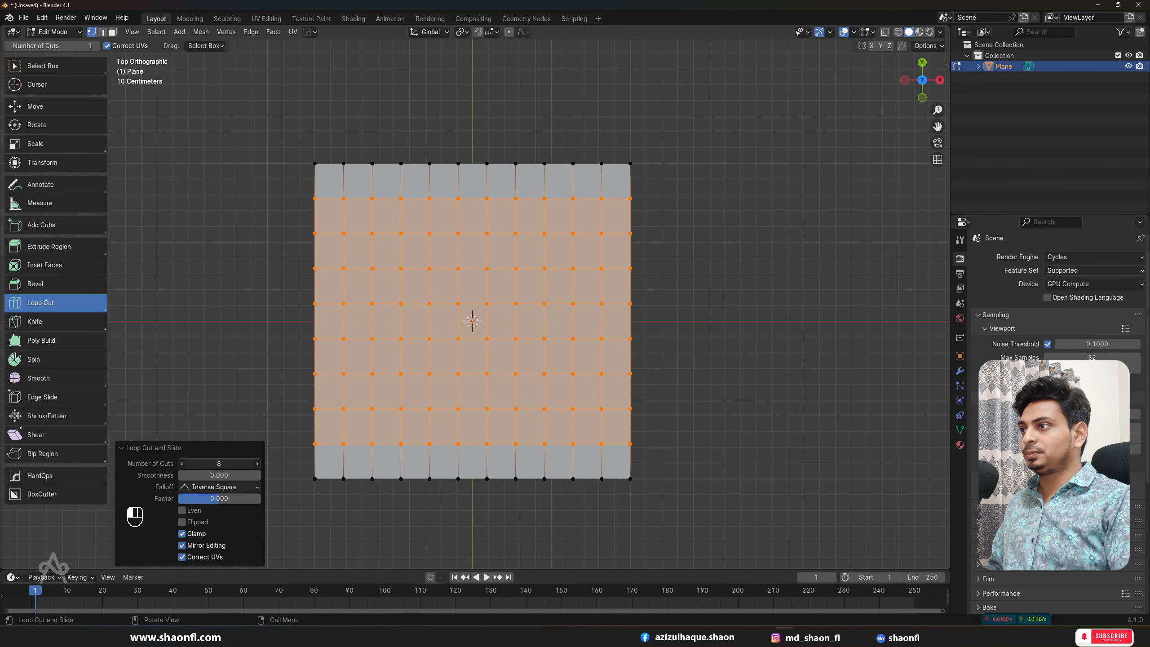
{"action": "key", "text": "ctrl+z"}
{"action": "key", "text": "ctrl+z"}
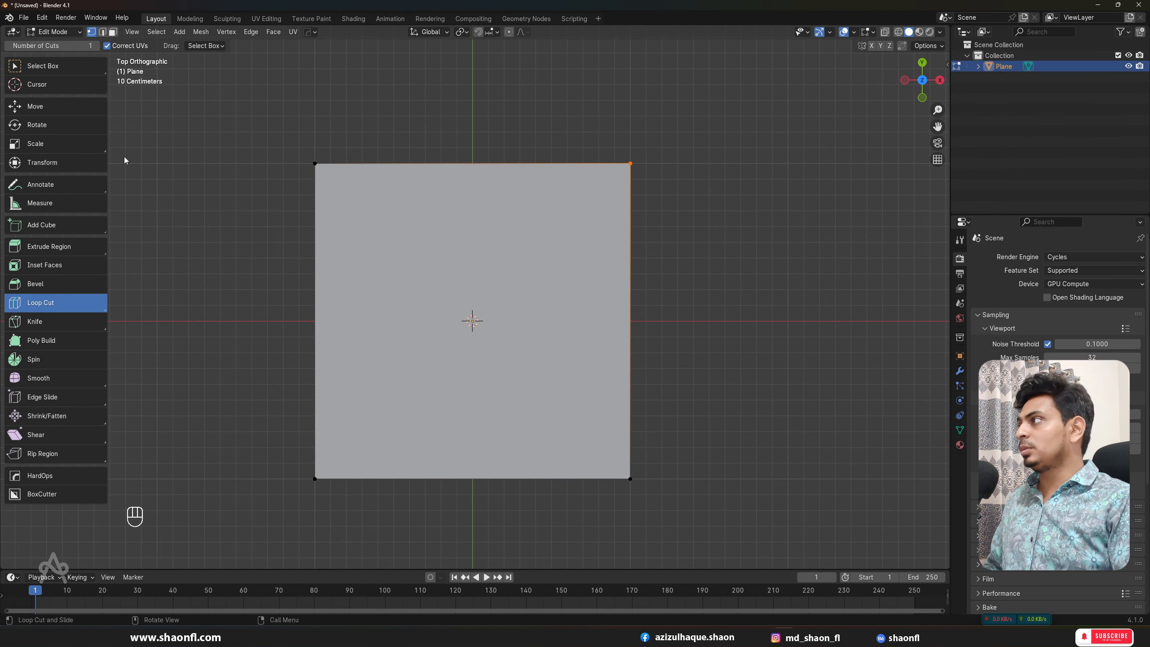
Select the plane's two upper vertices with the Move tool active and examine the available vertex operations.
{"action": "left_click", "coordinate": [36, 108]}
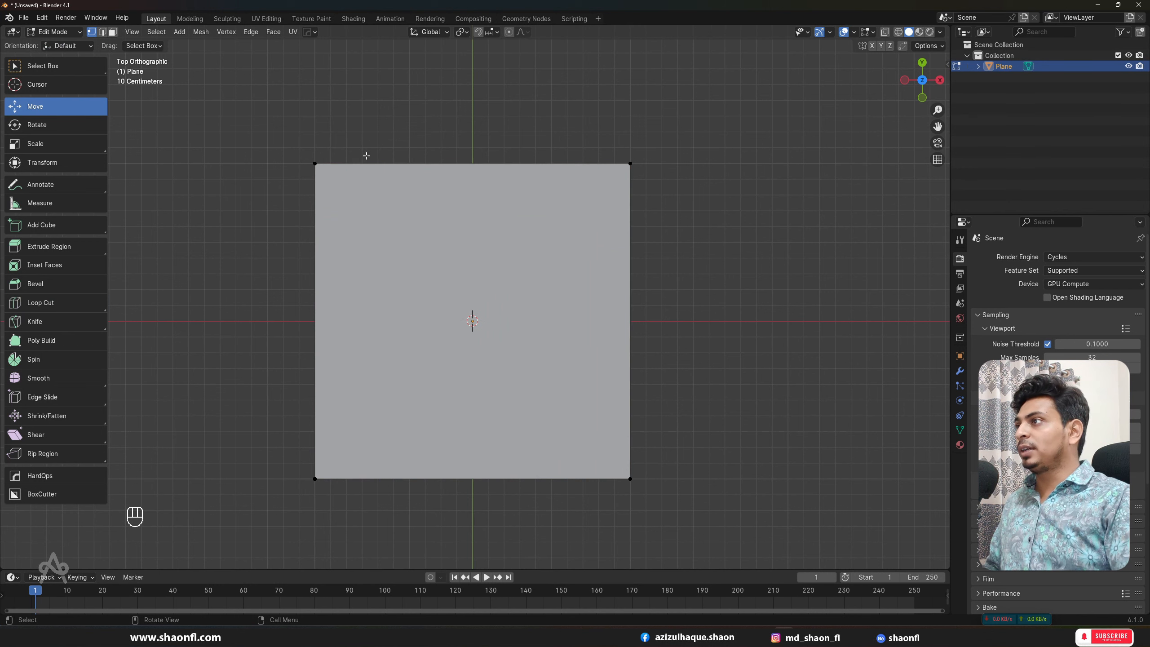
{"action": "left_click_drag", "start_coordinate": [274, 129], "coordinate": [693, 184]}
{"action": "left_click_drag", "start_coordinate": [281, 143], "coordinate": [666, 179]}
{"action": "key", "text": "ctrl+v"}
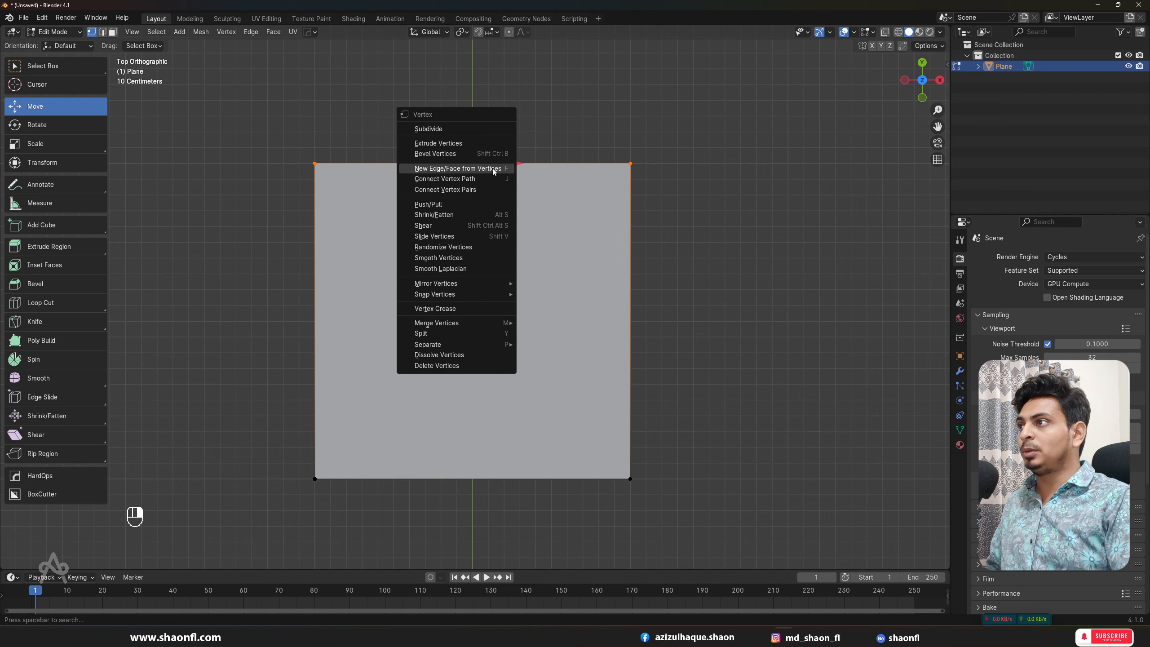
{"action": "left_click", "coordinate": [443, 129]}
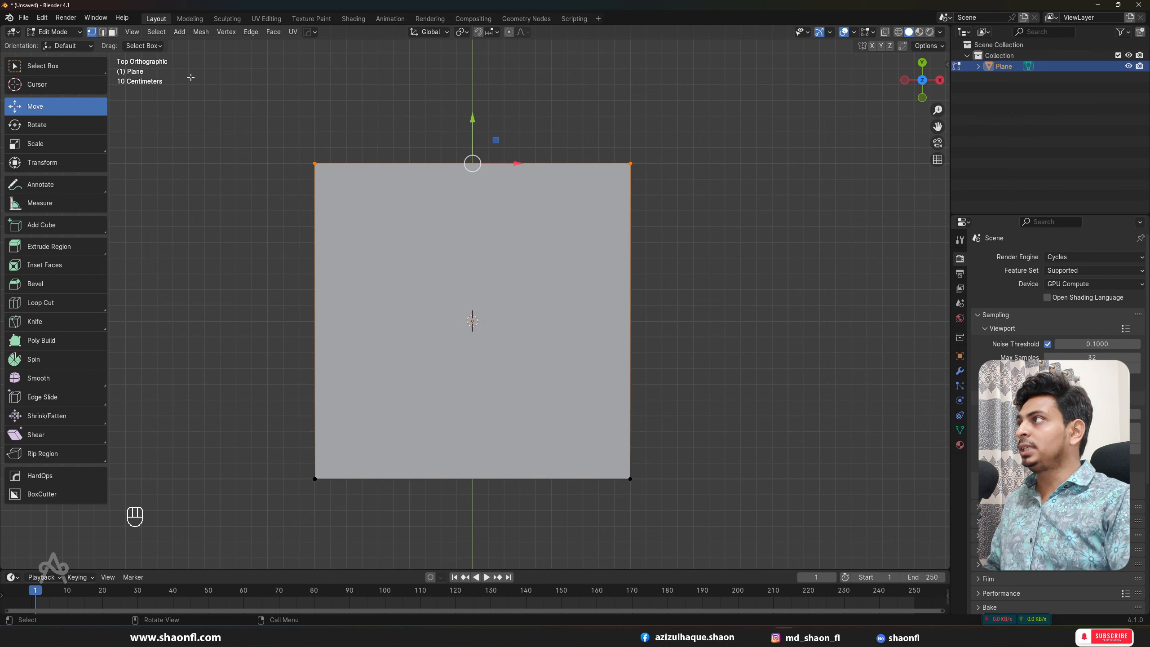
{"action": "right_click", "coordinate": [416, 192]}
{"action": "left_click", "coordinate": [373, 150]}
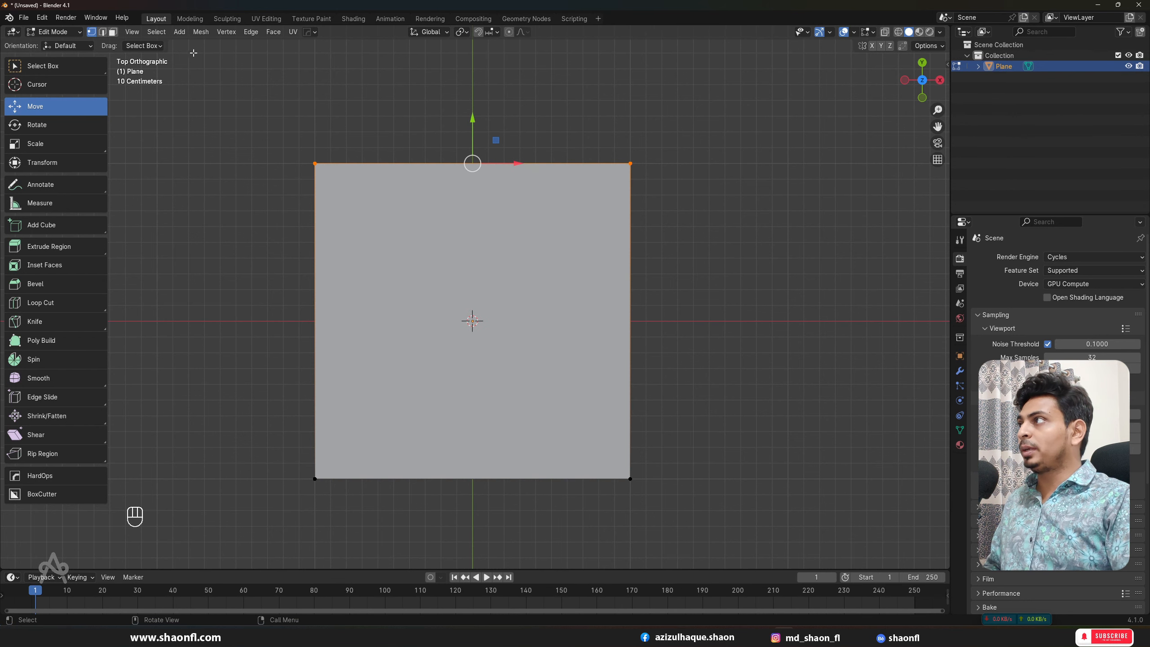
{"action": "left_click", "coordinate": [226, 32]}
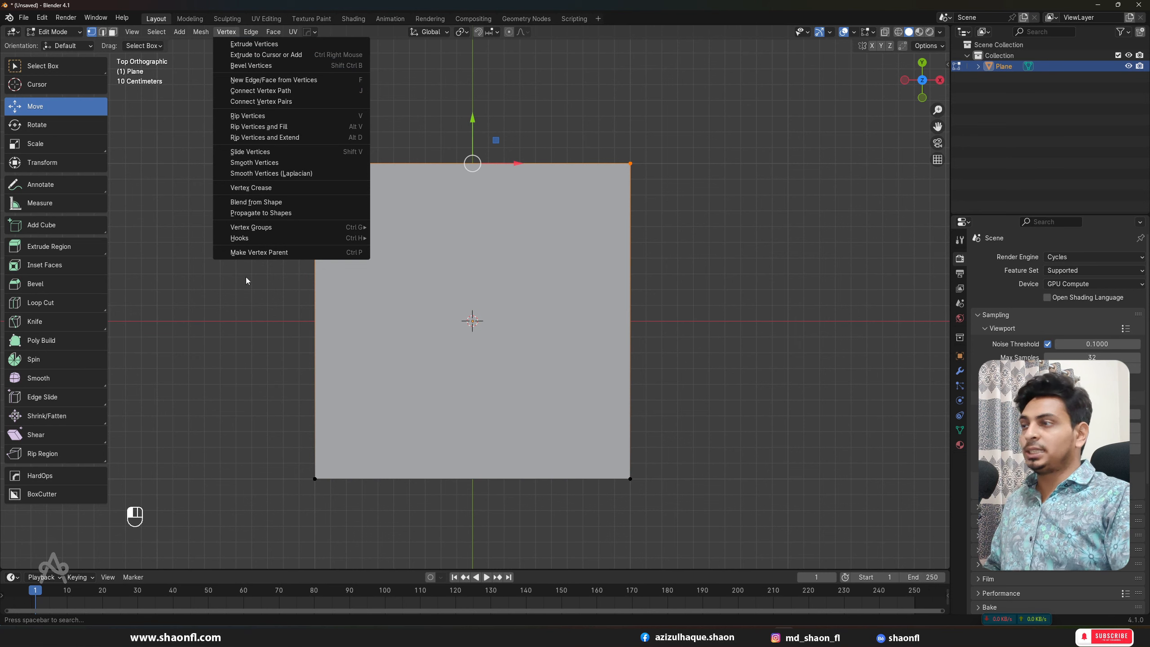
Examine the edge operations in edge select mode and the face operations in face select mode.
{"action": "left_click", "coordinate": [103, 32]}
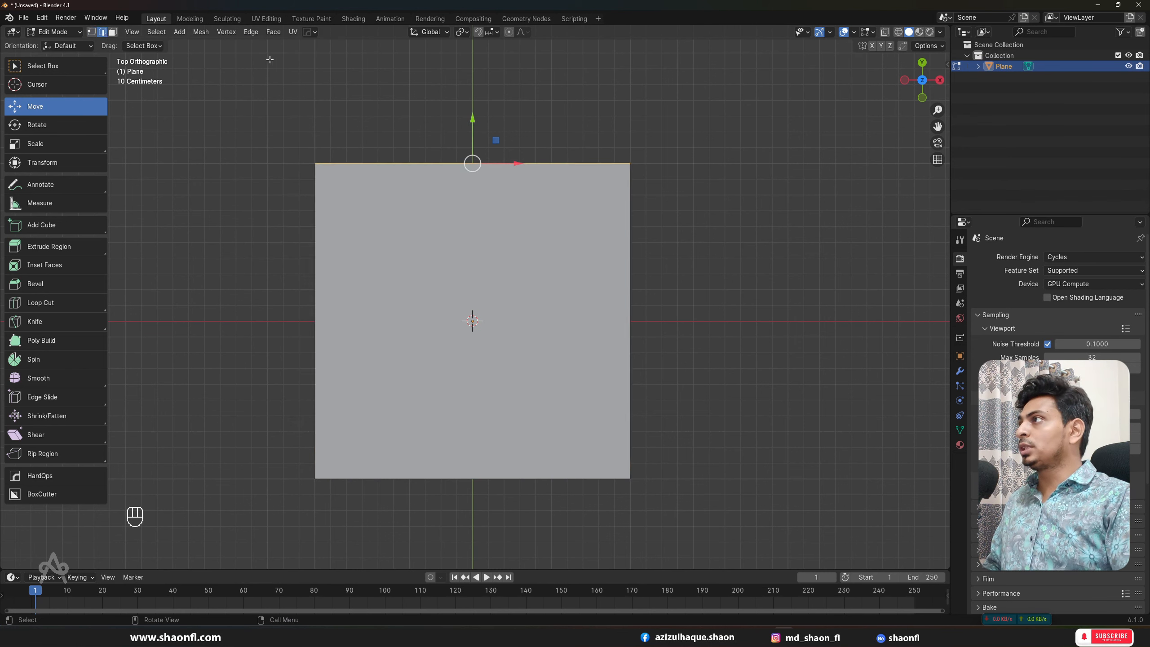
{"action": "left_click", "coordinate": [250, 32]}
{"action": "key", "text": "ctrl+e"}
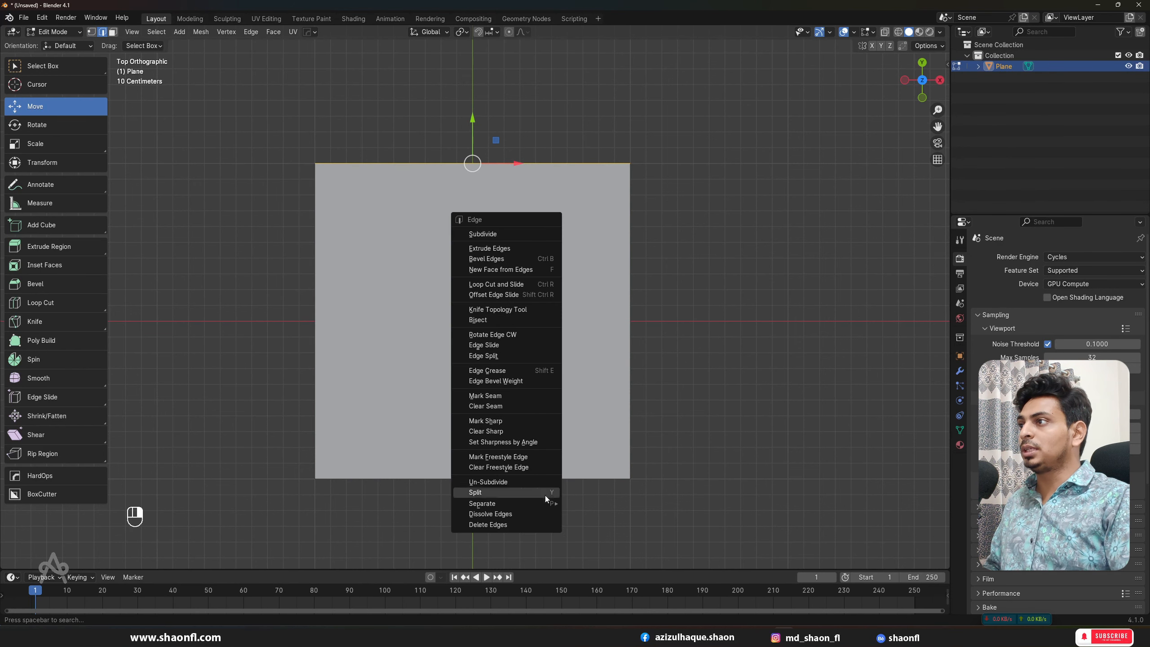
{"action": "left_click", "coordinate": [113, 32]}
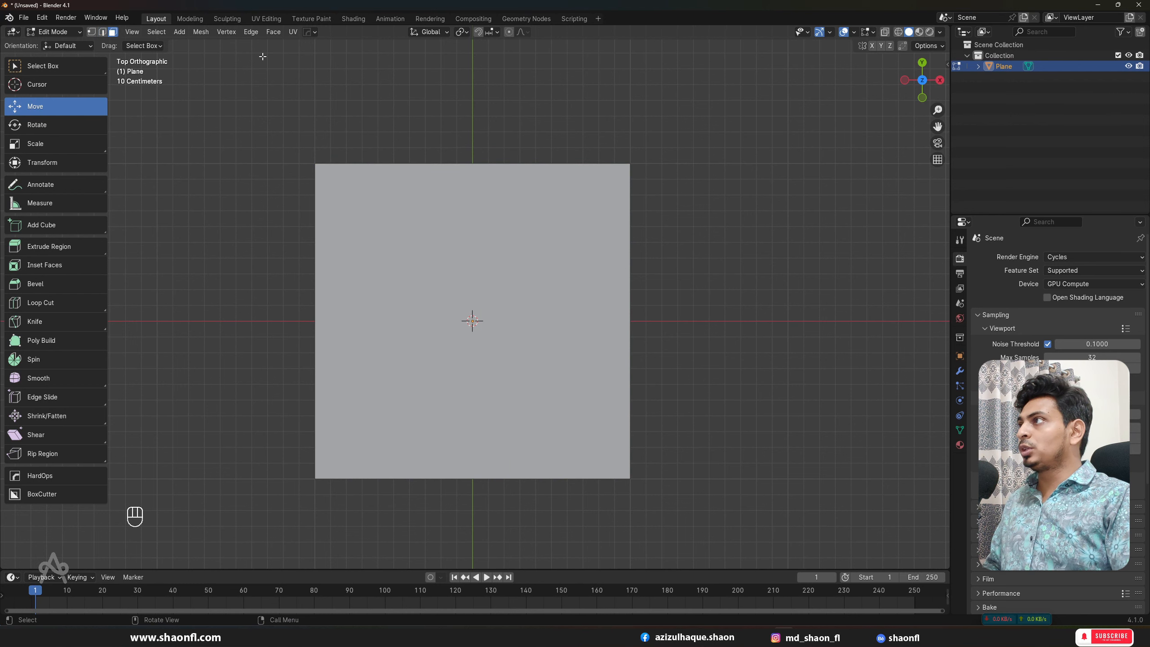
{"action": "left_click", "coordinate": [272, 32]}
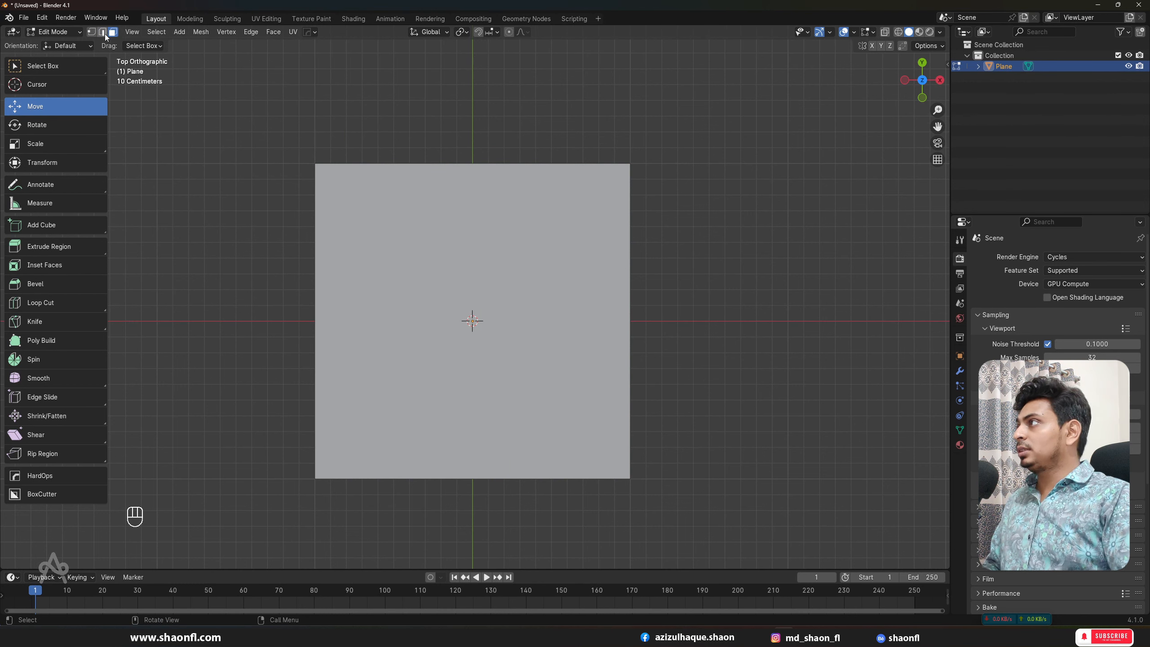
Return to vertex select mode, select the plane's two upper vertices and subdivide the edge between them.
{"action": "left_click", "coordinate": [91, 30]}
{"action": "left_click_drag", "start_coordinate": [273, 138], "coordinate": [705, 186]}
{"action": "right_click", "coordinate": [471, 136]}
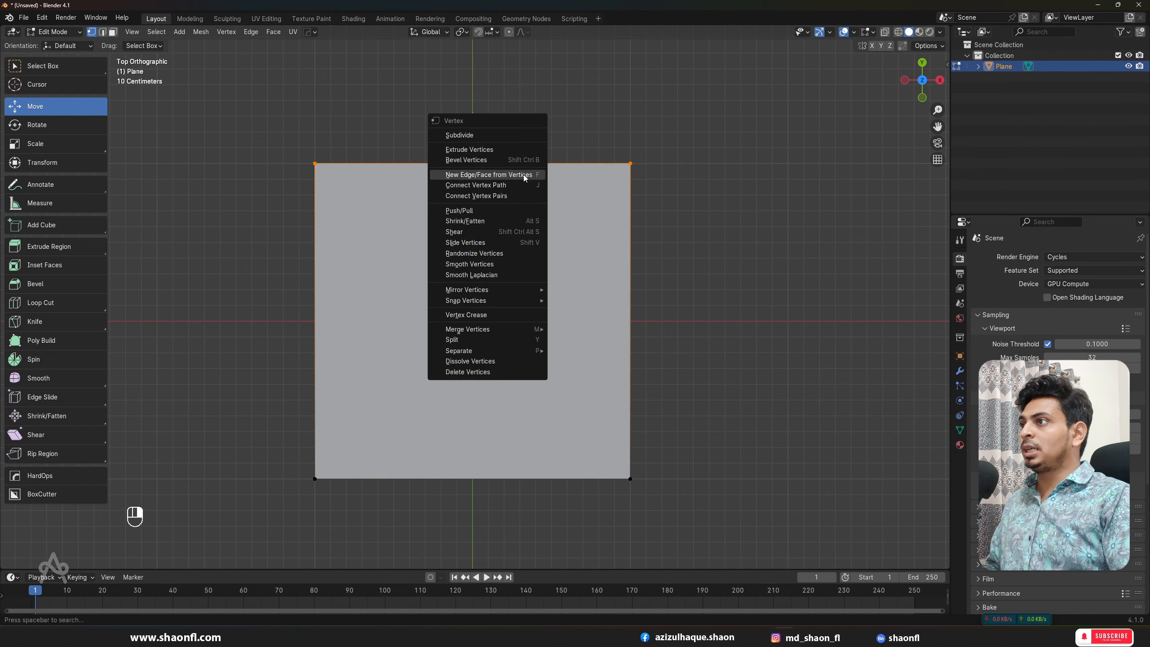
{"action": "left_click", "coordinate": [465, 135]}
Select the new vertex at the middle of the plane's top edge, try moving it freely, and cancel the move.
{"action": "scroll", "coordinate": [469, 326], "scroll_direction": "up", "scroll_amount": 2}
{"action": "left_click", "coordinate": [471, 95]}
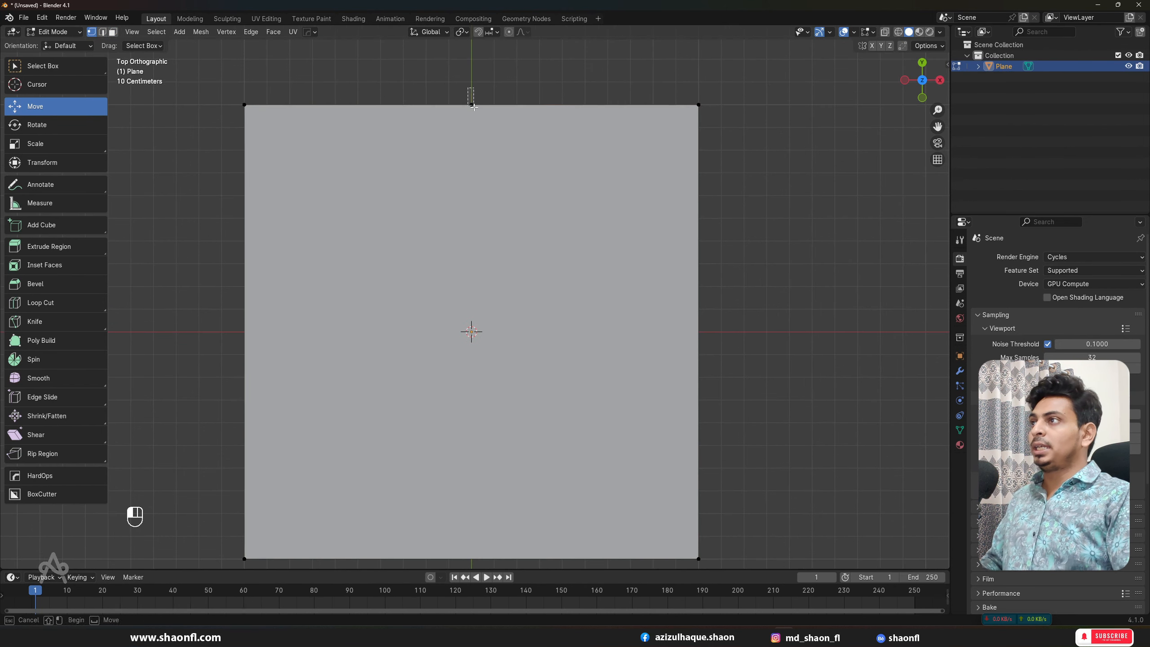
{"action": "scroll", "coordinate": [505, 177], "scroll_direction": "down", "scroll_amount": 4}
{"action": "key", "text": "g"}
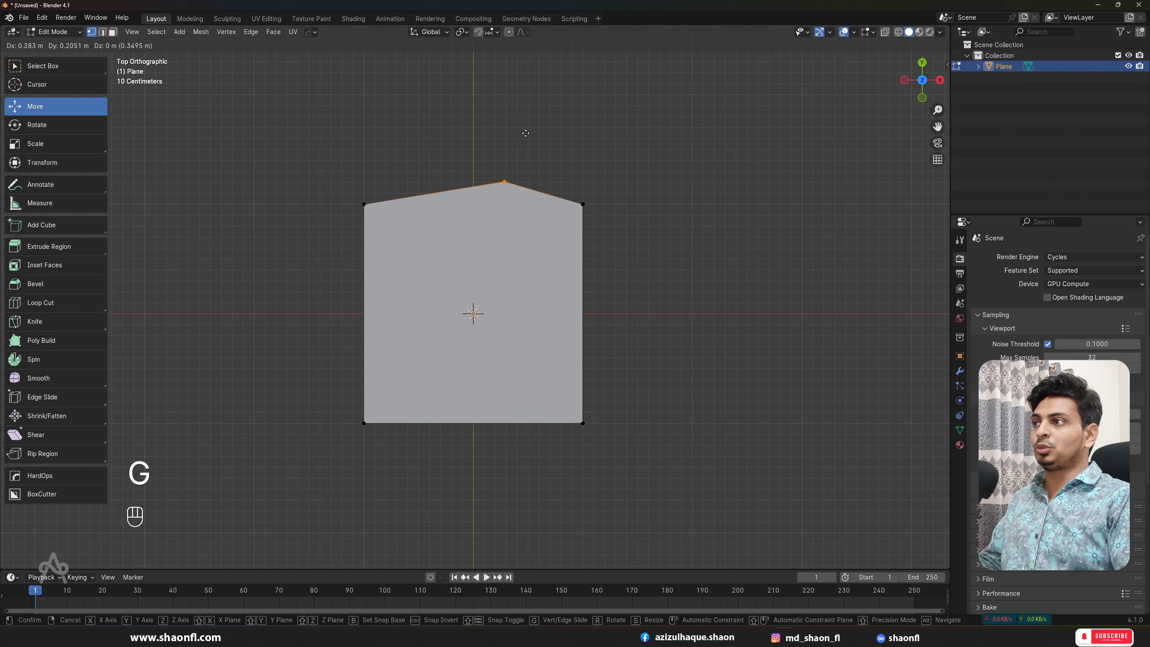
{"action": "right_click", "coordinate": [541, 138]}
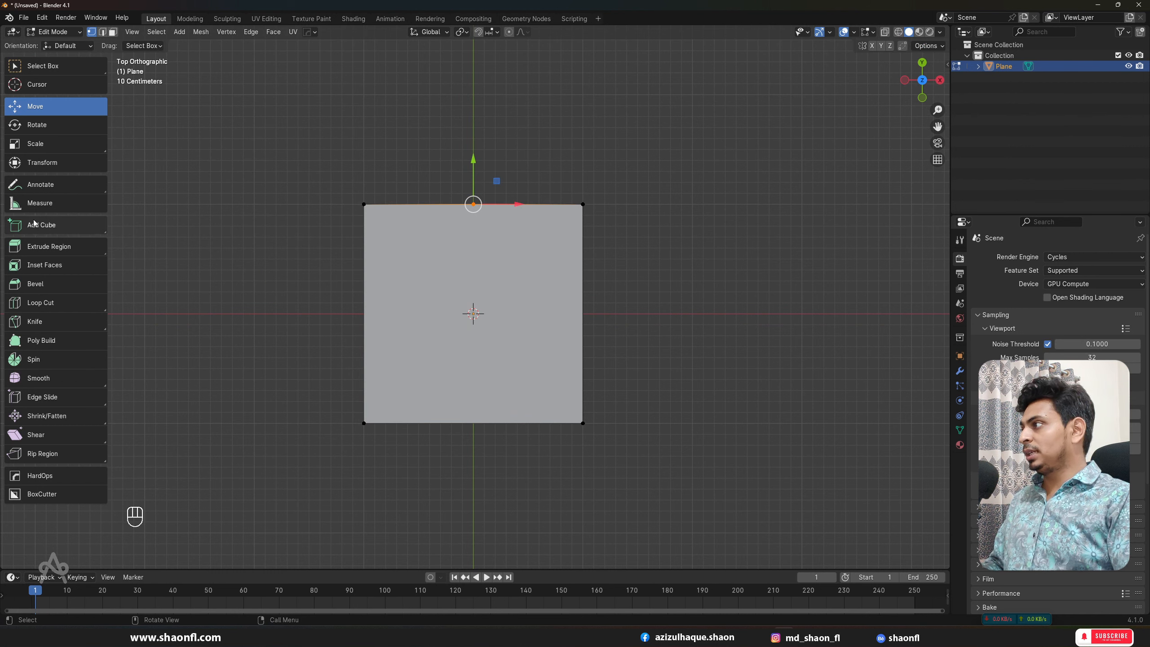
Preview Loop Cut on the plane, select its two lower corner vertices and subdivide the edge between them.
{"action": "left_click", "coordinate": [31, 302]}
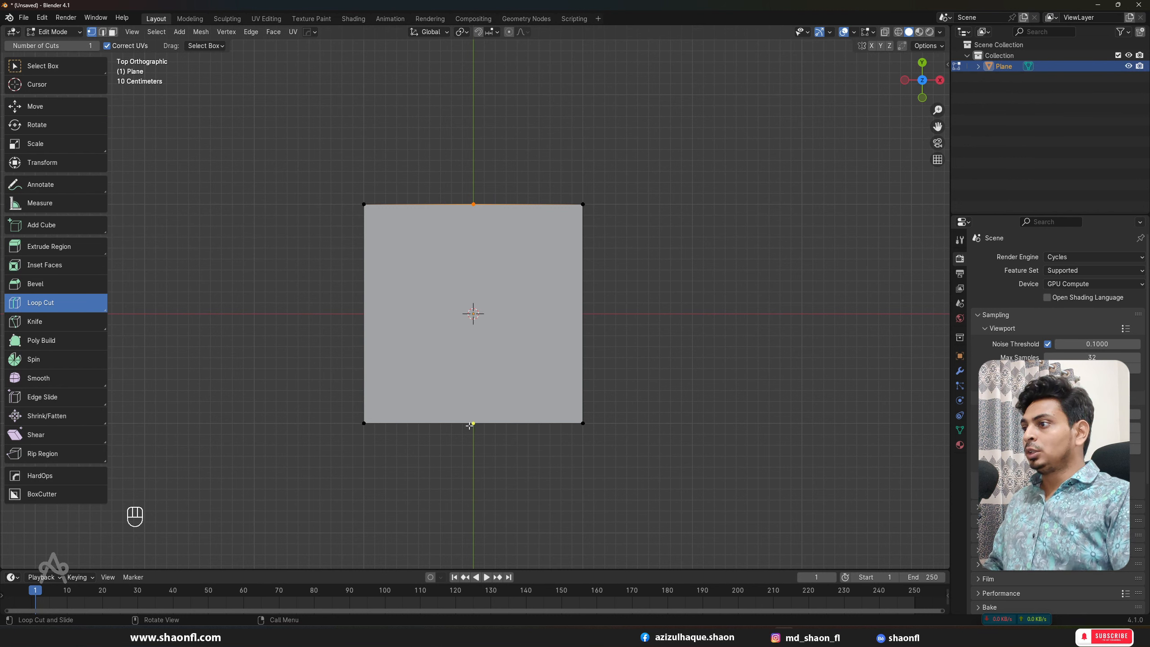
{"action": "left_click", "coordinate": [35, 106]}
{"action": "left_click_drag", "start_coordinate": [302, 454], "coordinate": [639, 399]}
{"action": "right_click", "coordinate": [556, 434]}
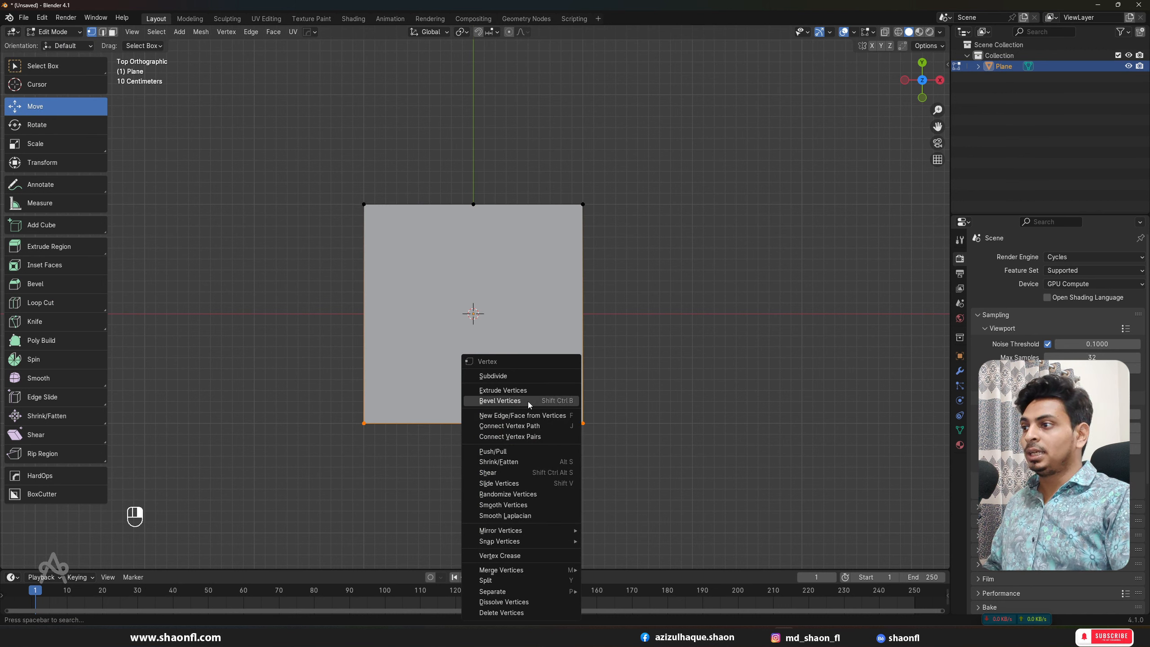
{"action": "left_click", "coordinate": [492, 376]}
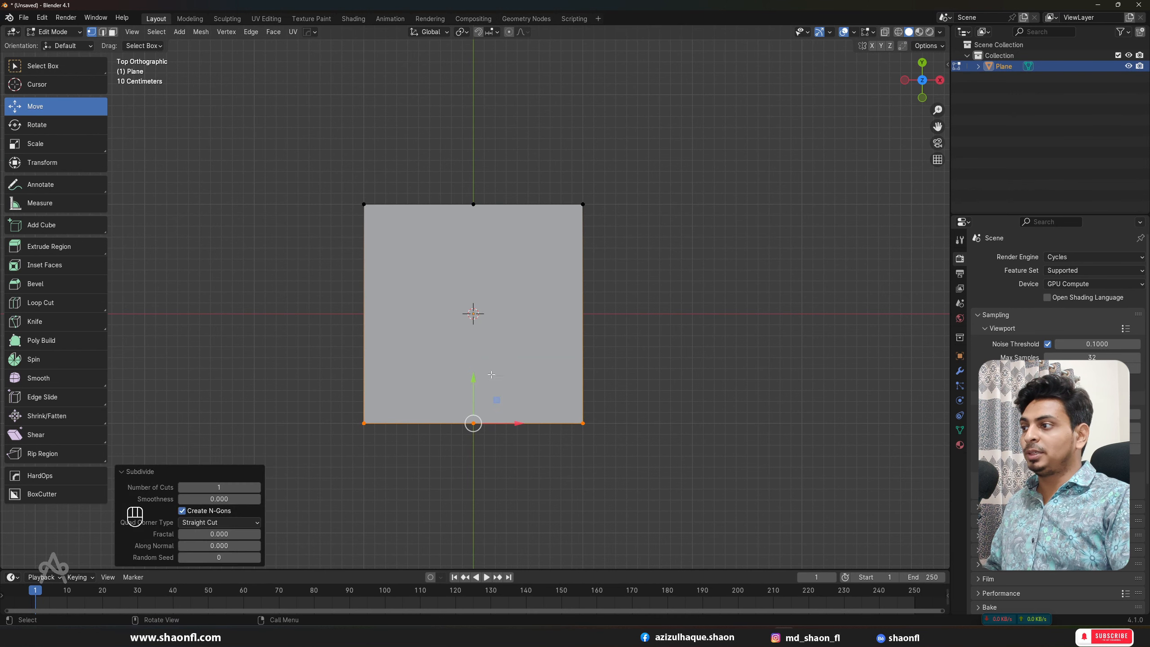
{"action": "left_click", "coordinate": [545, 506]}
Select the midpoint vertices of the plane's upper and lower edges and join them with Connect Vertex Path.
{"action": "left_click", "coordinate": [41, 303]}
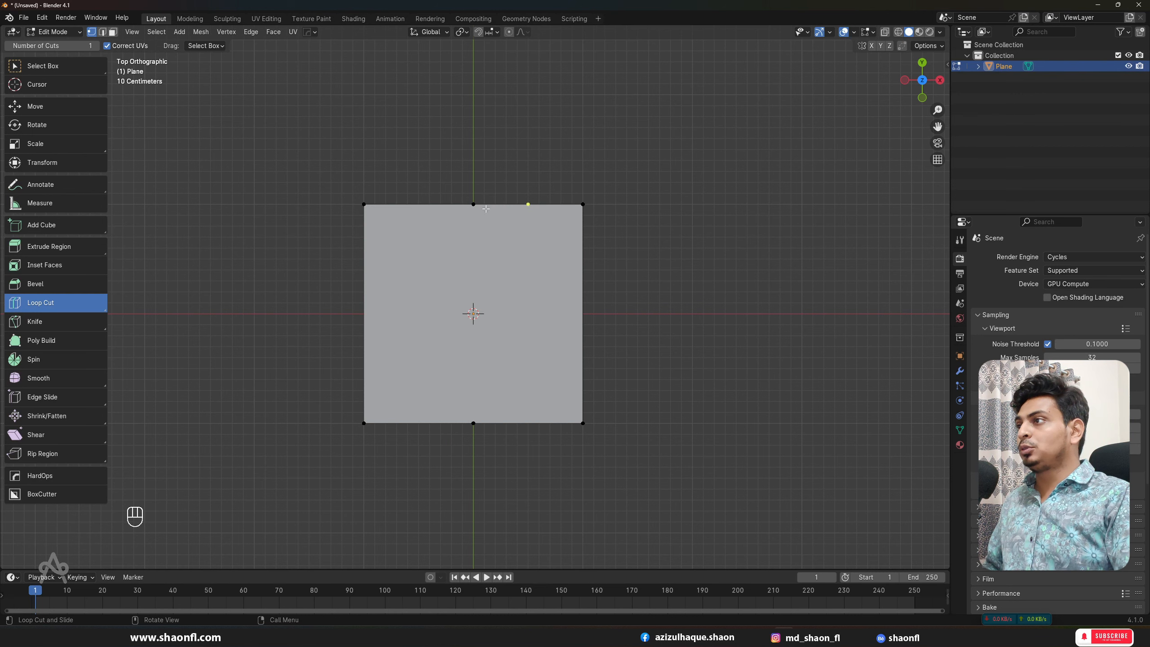
{"action": "left_click", "coordinate": [35, 106]}
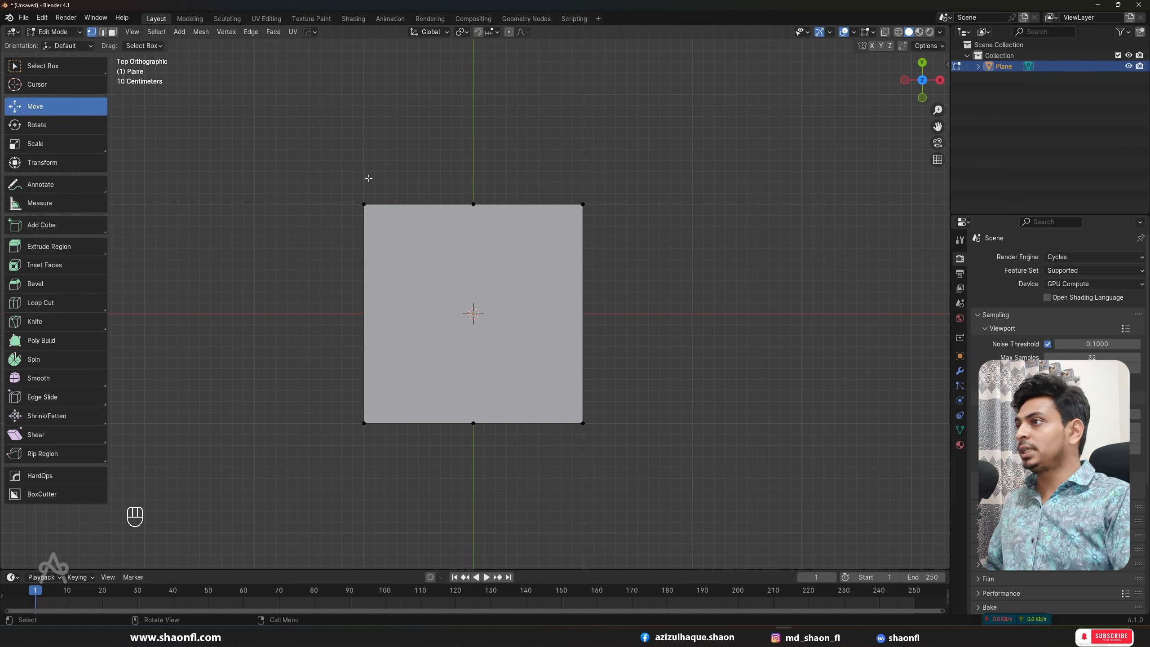
{"action": "left_click", "coordinate": [474, 204]}
{"action": "left_click", "coordinate": [473, 424], "text": "shift"}
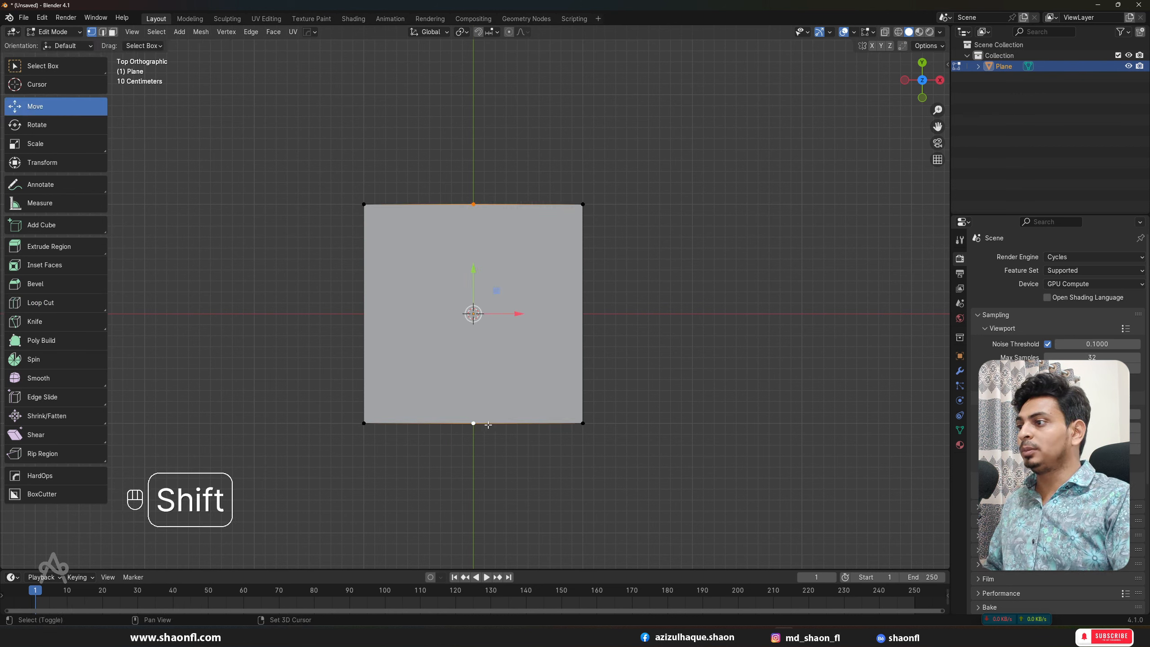
{"action": "right_click", "coordinate": [527, 346]}
{"action": "key", "text": "Escape"}
{"action": "right_click", "coordinate": [501, 342]}
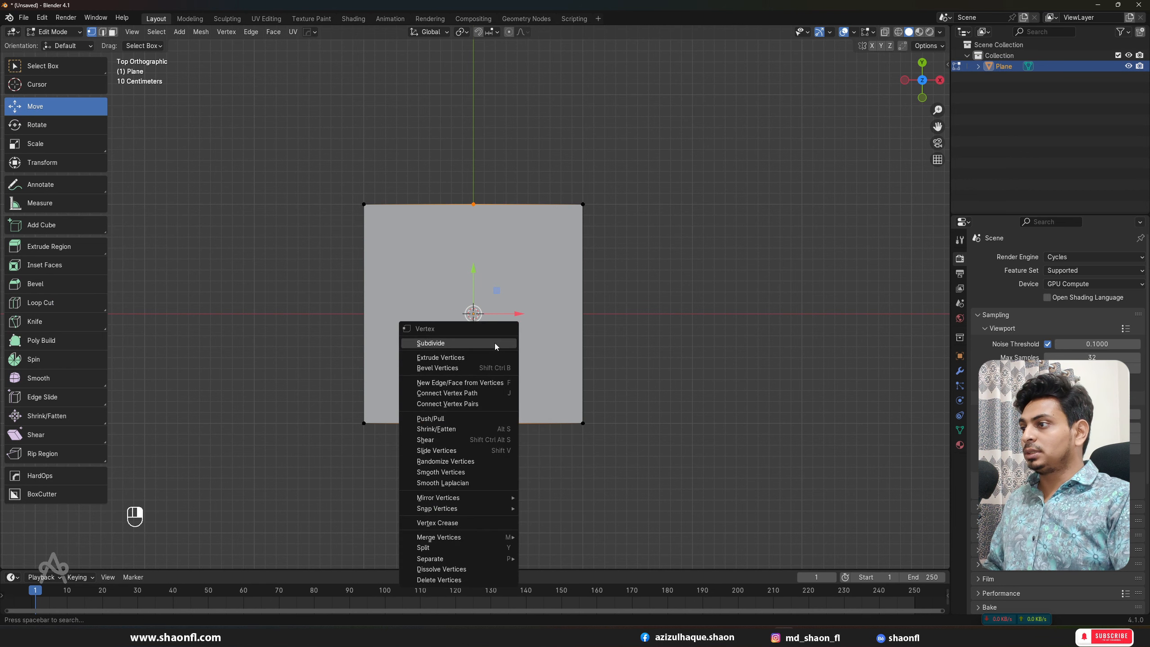
{"action": "left_click", "coordinate": [474, 394]}
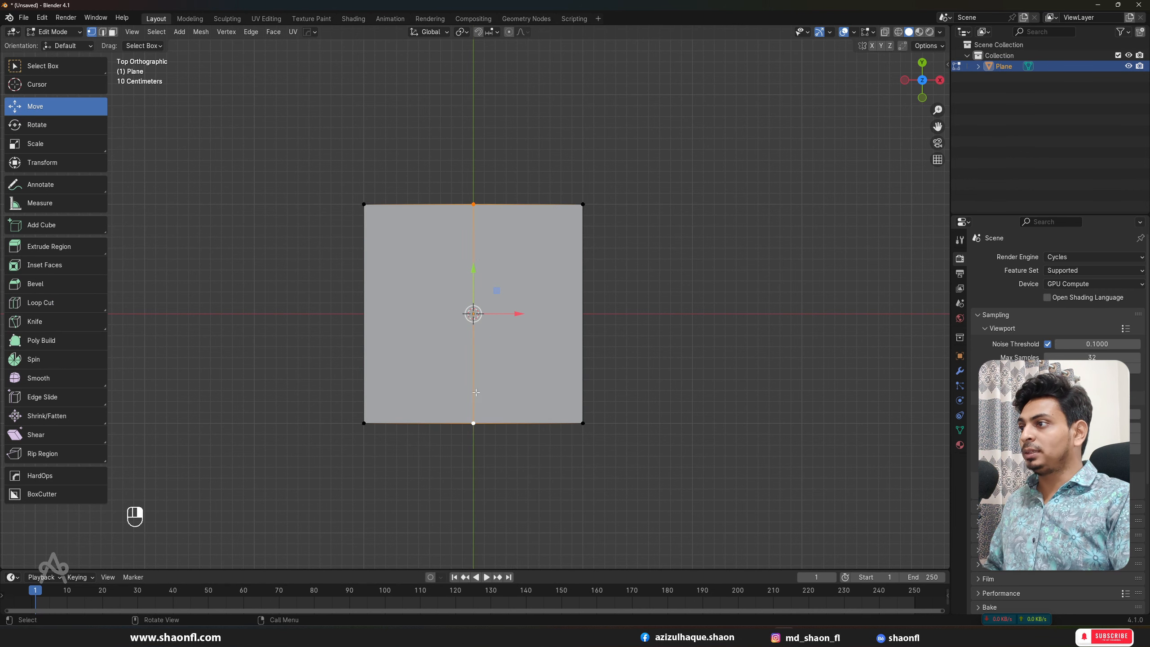
Add a vertical loop cut through the middle of each of the plane's two halves.
{"action": "left_click", "coordinate": [187, 240]}
{"action": "left_click", "coordinate": [41, 303]}
{"action": "left_click", "coordinate": [431, 200]}
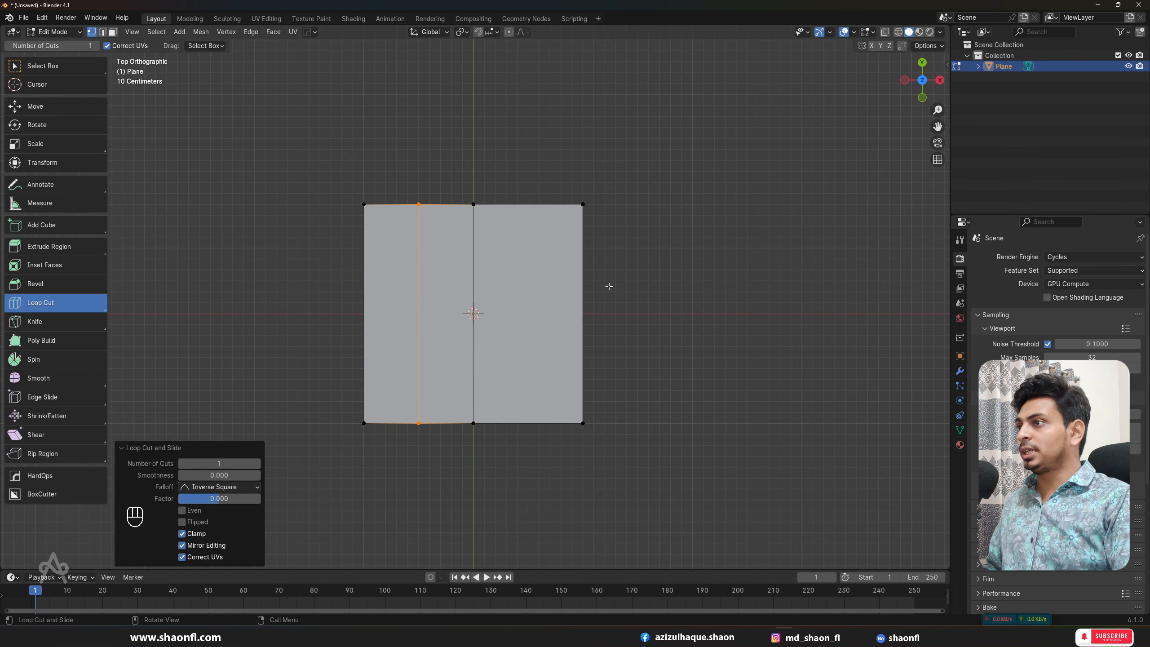
{"action": "left_click", "coordinate": [542, 201]}
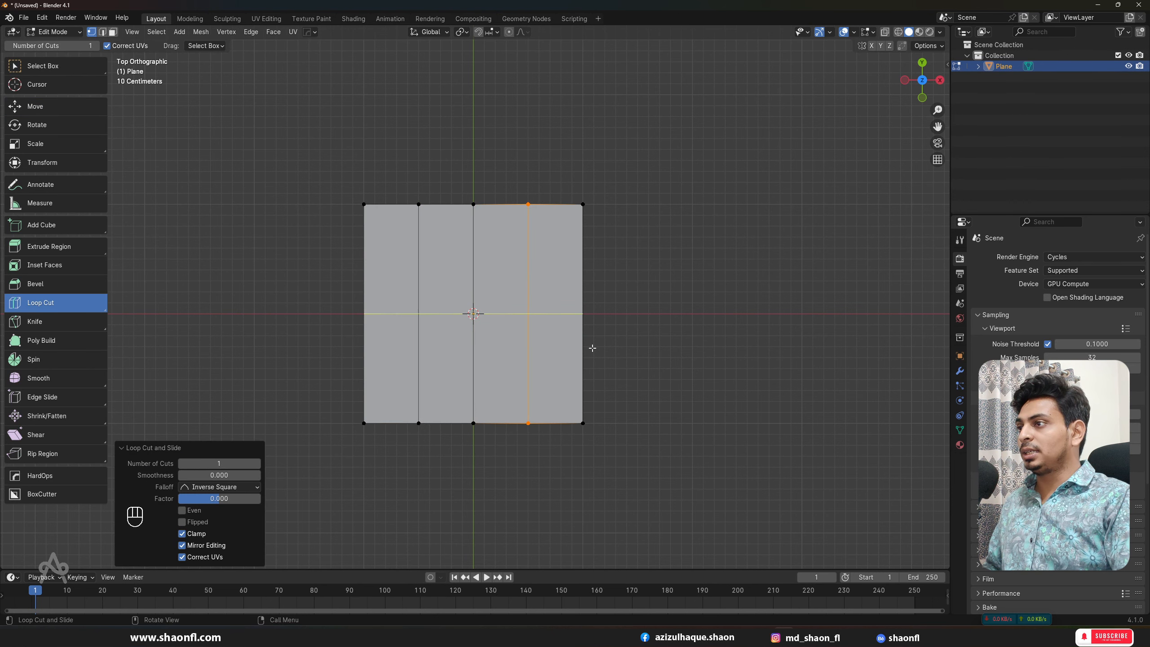
Add three horizontal loop cuts: across the plane's middle, then through its lower and upper halves.
{"action": "left_click", "coordinate": [582, 347]}
{"action": "left_click", "coordinate": [573, 359]}
{"action": "left_click", "coordinate": [585, 263]}
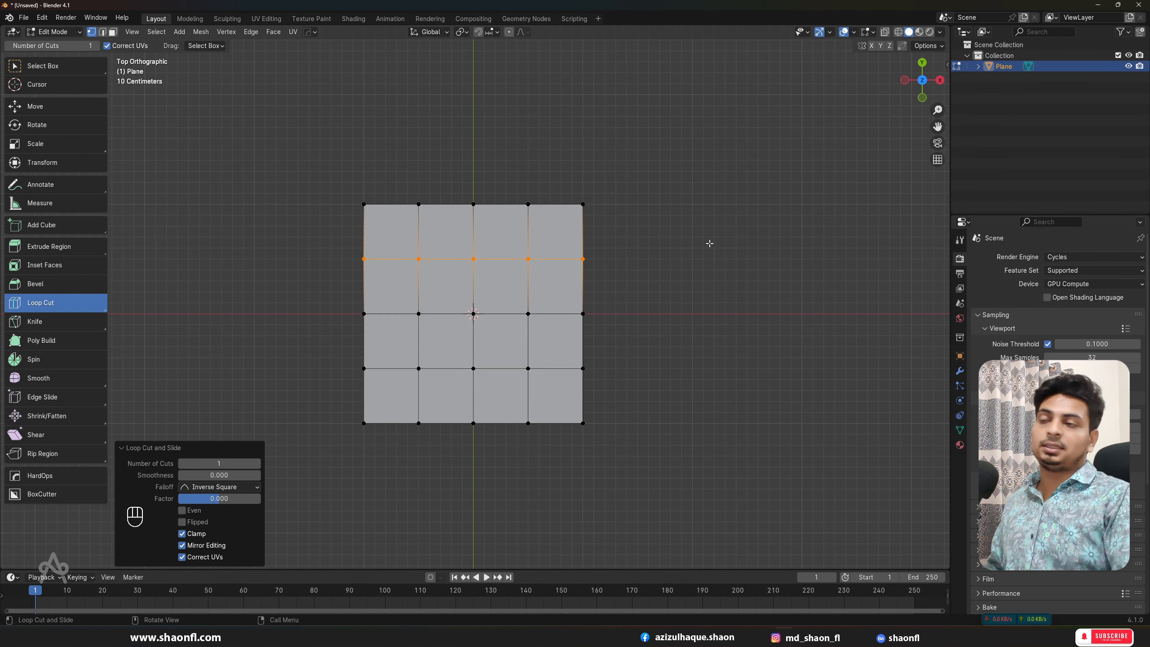
Check the existing cube's loop cuts in Edit Mode, return to Object Mode and delete the cube.
{"action": "scroll", "coordinate": [878, 258], "scroll_direction": "up", "scroll_amount": 2}
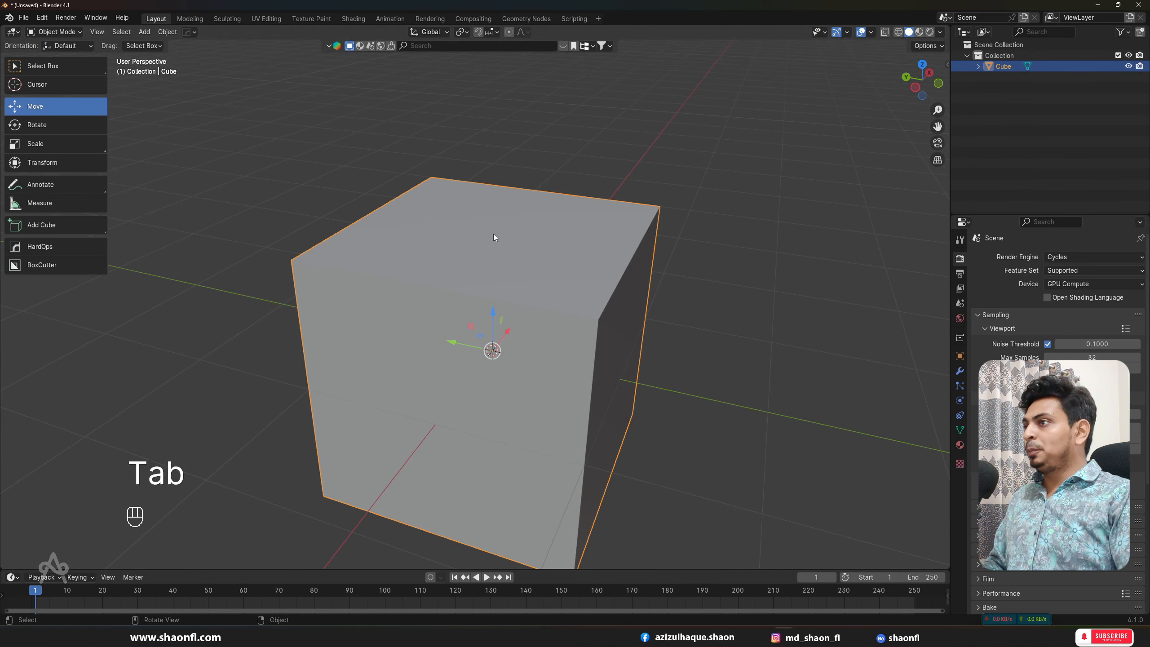
{"action": "scroll", "coordinate": [454, 264], "scroll_direction": "down", "scroll_amount": 2}
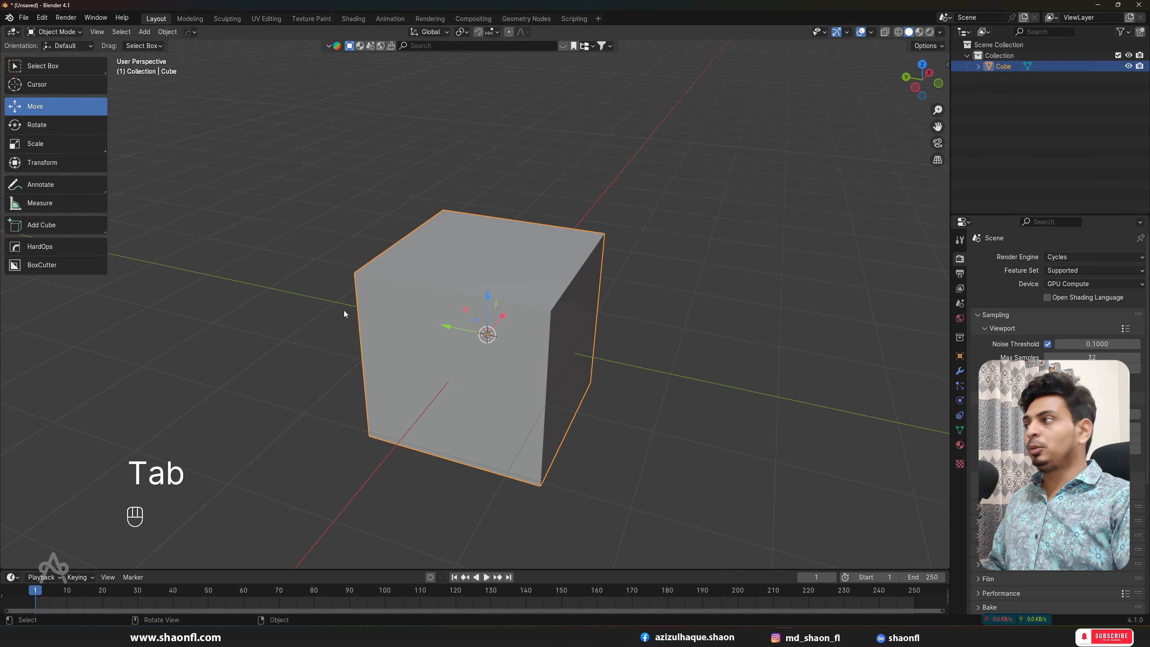
{"action": "key", "text": "Tab"}
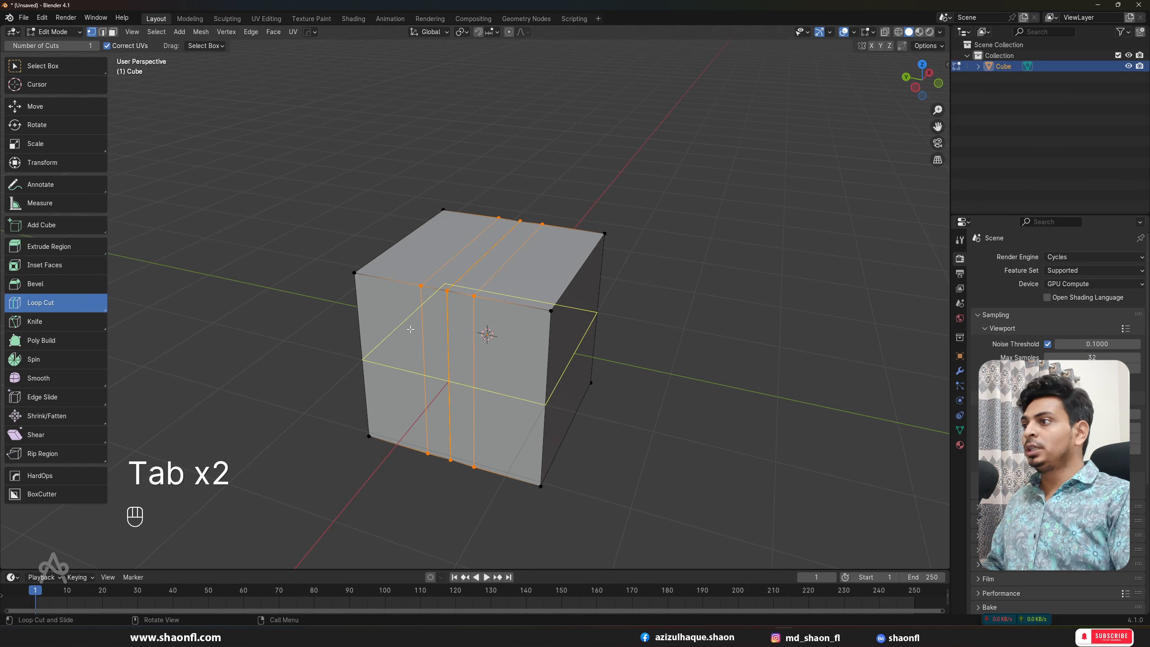
{"action": "key", "text": "Tab"}
{"action": "key", "text": "a"}
{"action": "key", "text": "x"}
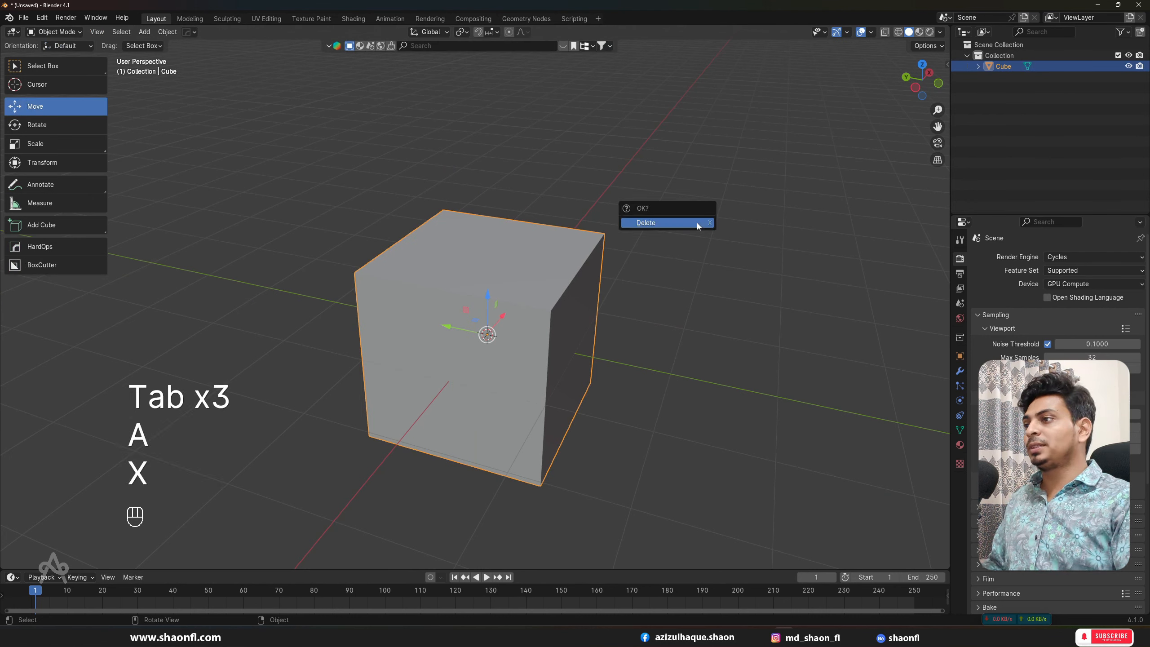
{"action": "left_click", "coordinate": [697, 223]}
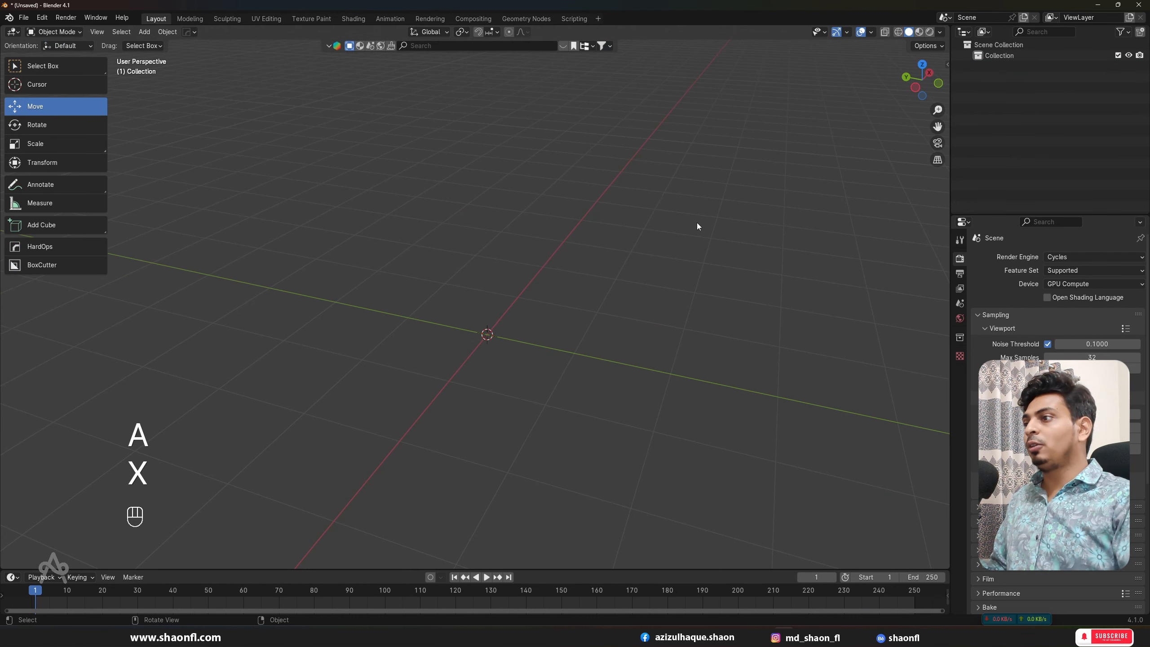
Add a new cube mesh to the empty scene and switch it to Edit Mode.
{"action": "key", "text": "shift+a"}
{"action": "mouse_move", "coordinate": [697, 223]}
{"action": "left_click", "coordinate": [742, 233]}
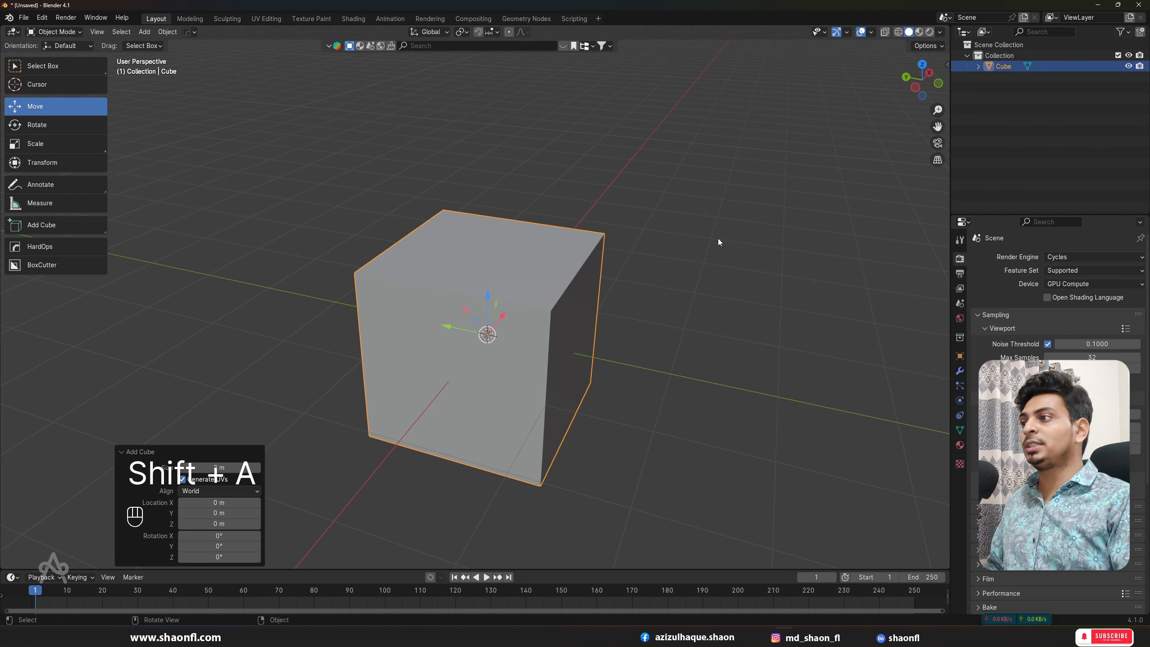
{"action": "middle_click_drag", "start_coordinate": [654, 241], "coordinate": [478, 334]}
{"action": "key", "text": "Tab"}
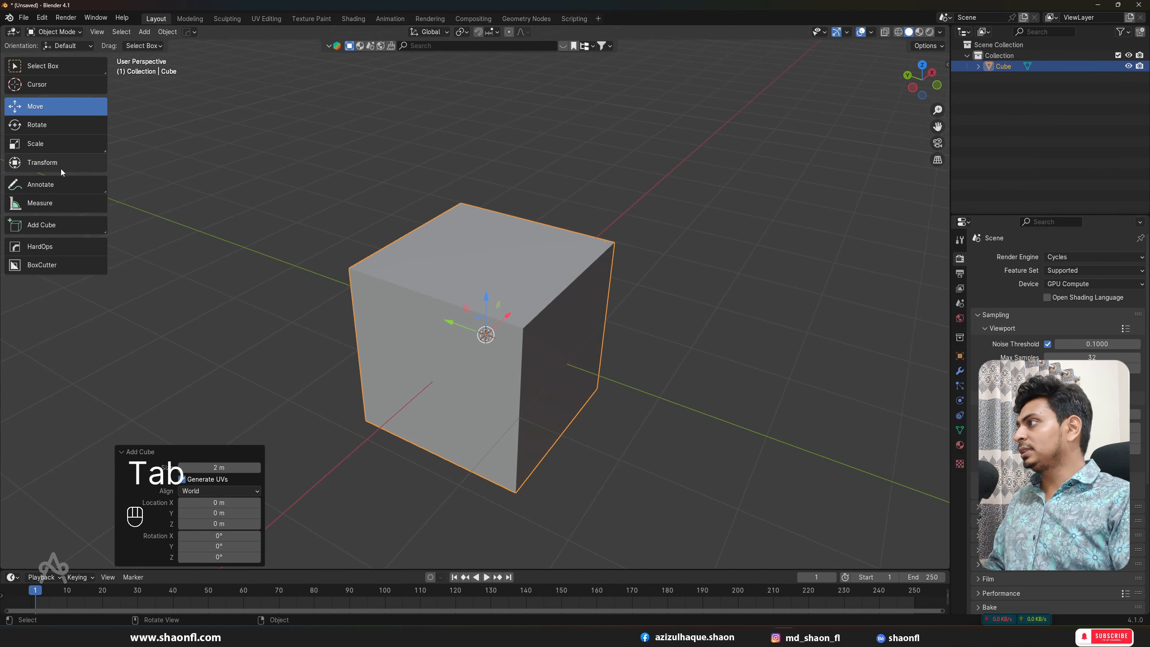
{"action": "left_click", "coordinate": [194, 231]}
{"action": "left_click", "coordinate": [419, 272]}
{"action": "key", "text": "Tab"}
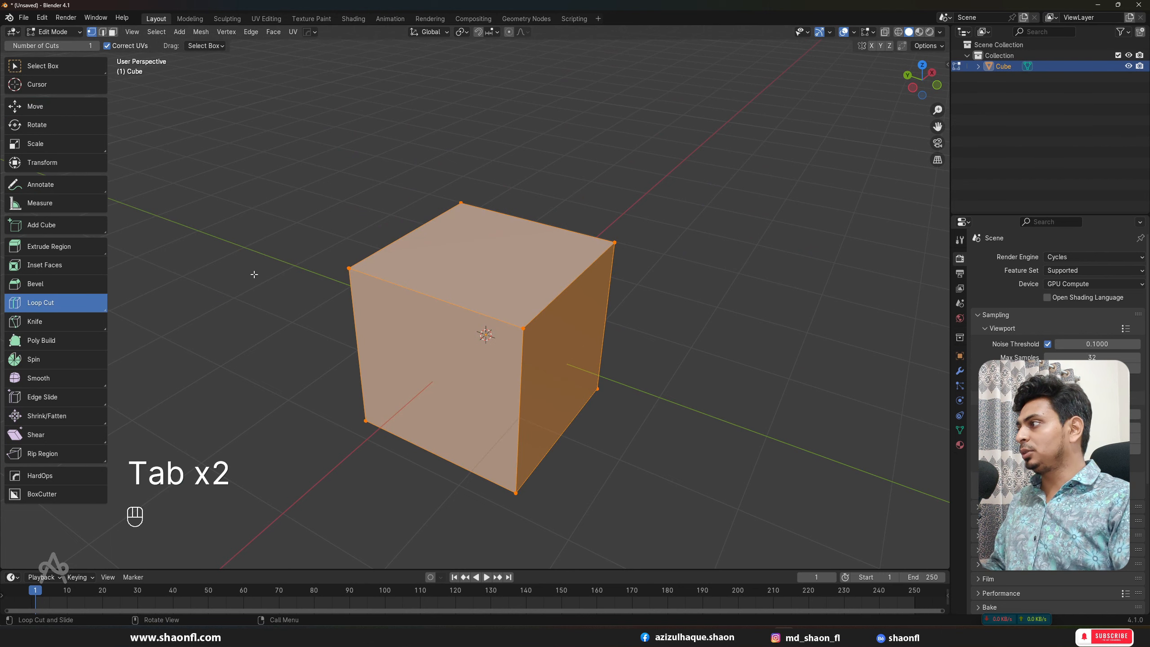
Cut a zigzag line with the Knife tool across one side face, from its top edge to its far vertical edge.
{"action": "left_click", "coordinate": [35, 324]}
{"action": "left_click_drag", "start_coordinate": [521, 299], "coordinate": [602, 285], "text": "alt"}
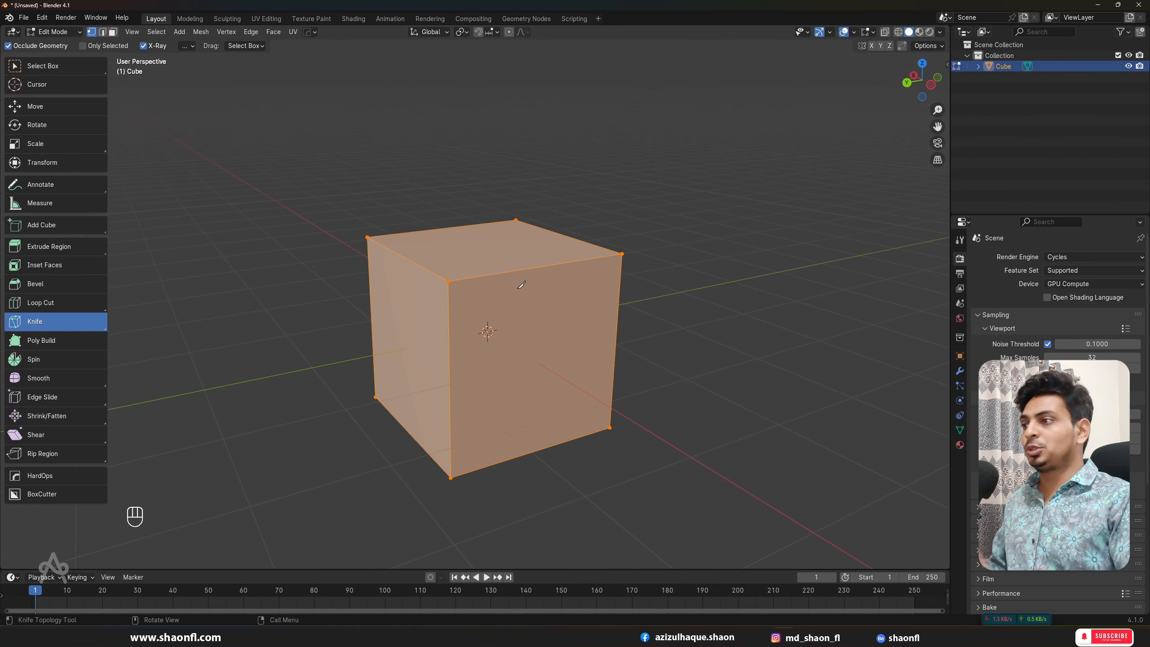
{"action": "scroll", "coordinate": [486, 280], "scroll_direction": "up", "scroll_amount": 2}
{"action": "left_click", "coordinate": [484, 264]}
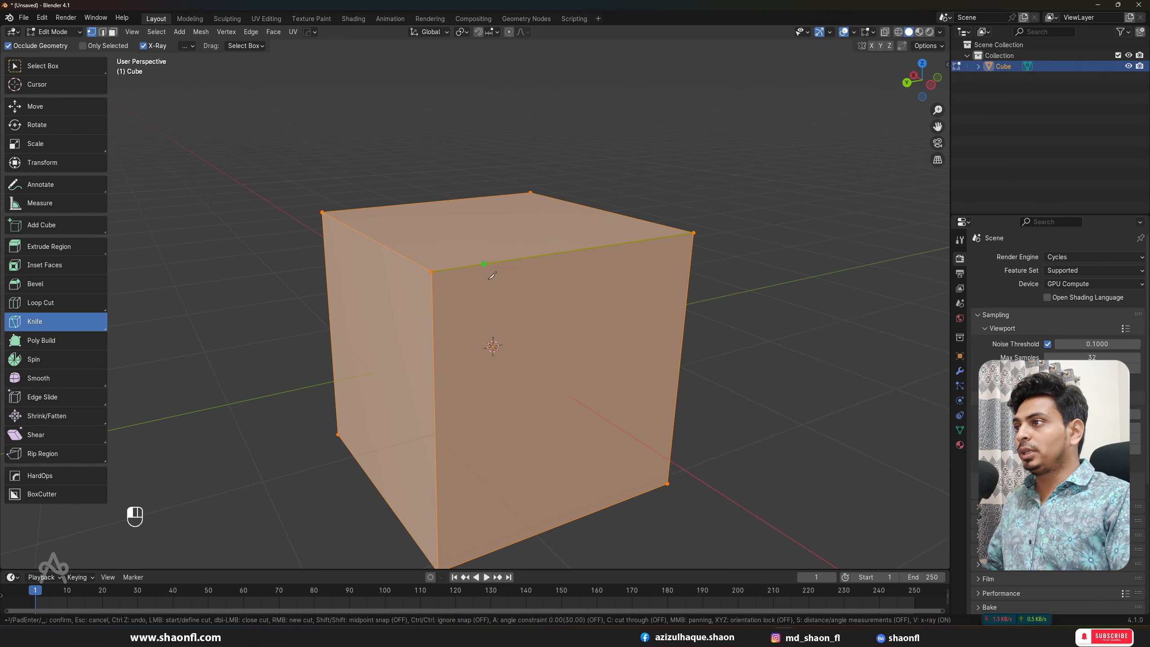
{"action": "left_click", "coordinate": [512, 395]}
{"action": "left_click", "coordinate": [582, 384]}
{"action": "left_click", "coordinate": [572, 312]}
{"action": "left_click", "coordinate": [653, 369]}
{"action": "left_click", "coordinate": [680, 355]}
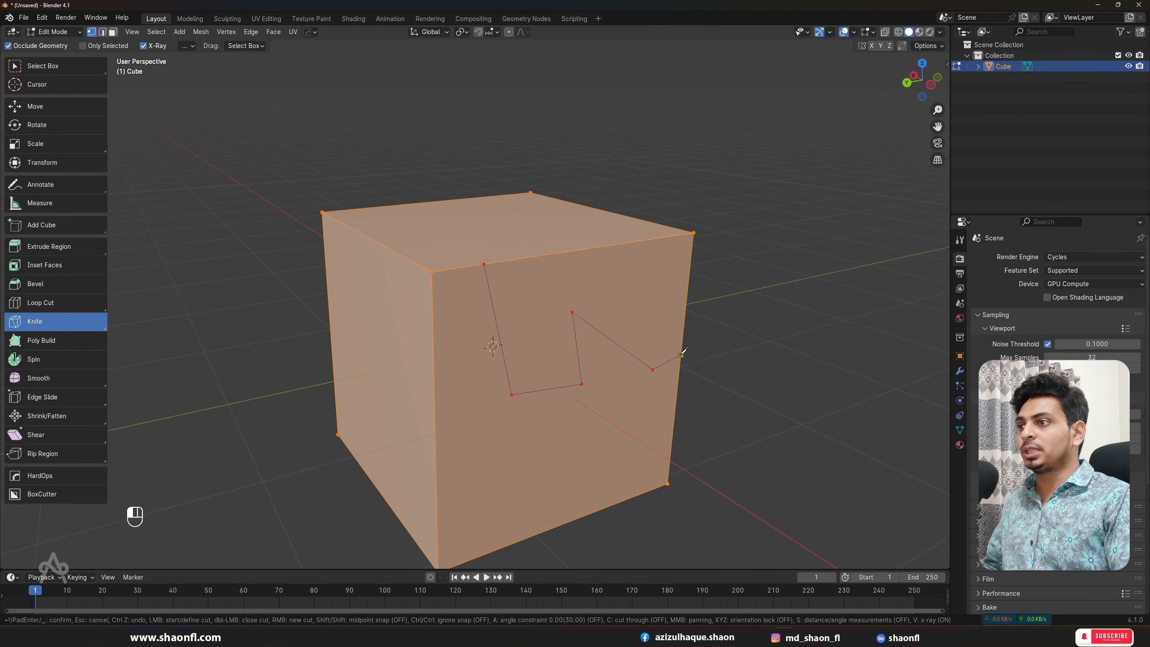
{"action": "key", "text": "Return"}
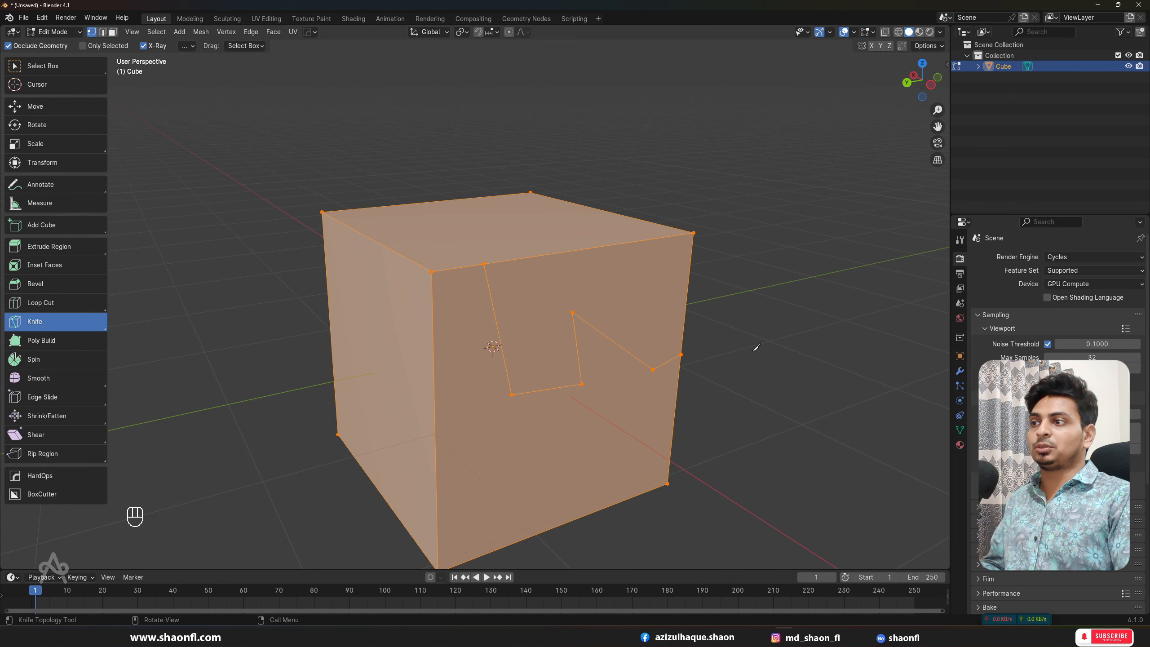
Clear the selection, select the upper part of the knife-cut side in face select mode, try moving it, and undo the change.
{"action": "scroll", "coordinate": [756, 348], "scroll_direction": "down", "scroll_amount": 1}
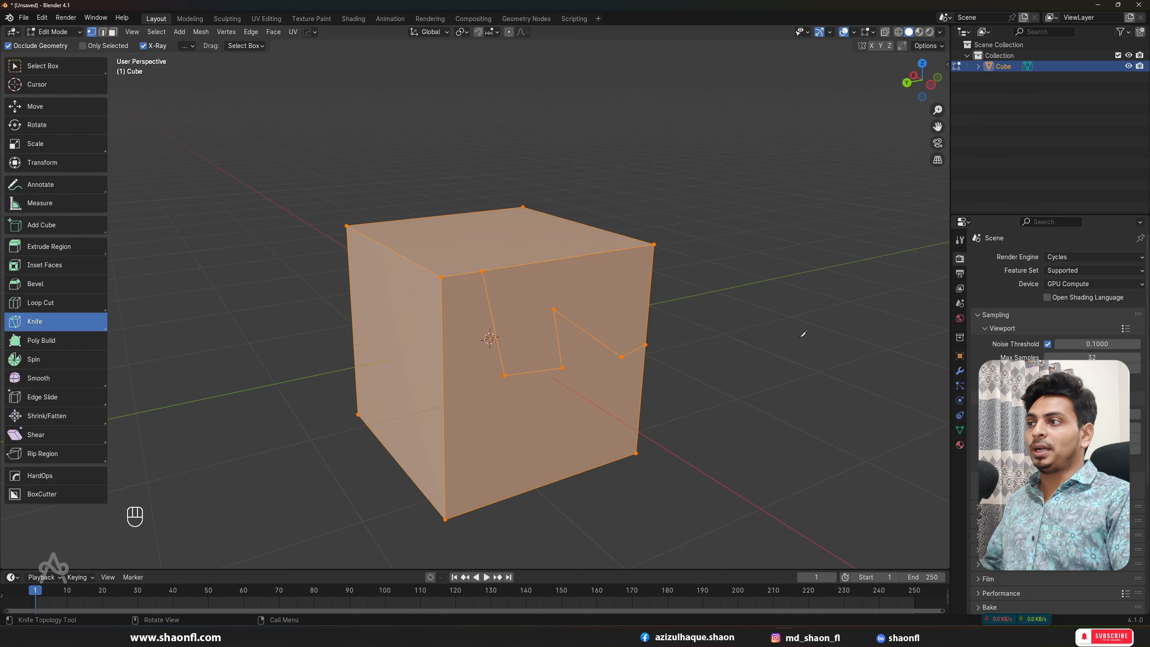
{"action": "left_click_drag", "start_coordinate": [804, 334], "coordinate": [739, 295], "text": "alt"}
{"action": "left_click", "coordinate": [15, 106]}
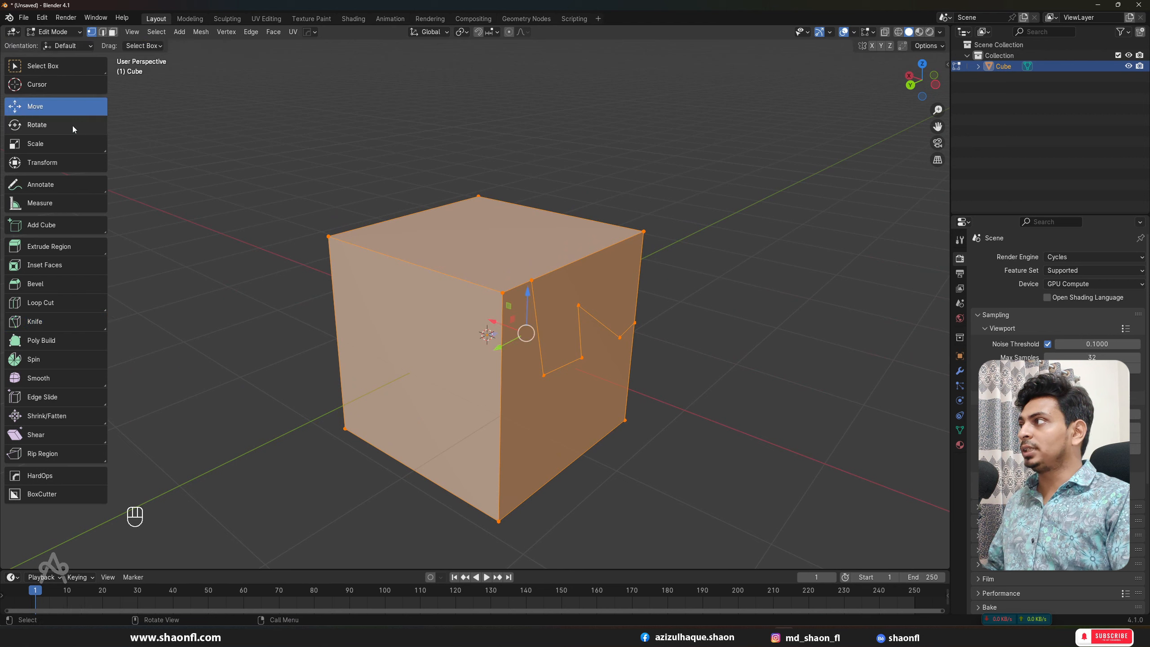
{"action": "key", "text": "alt+a"}
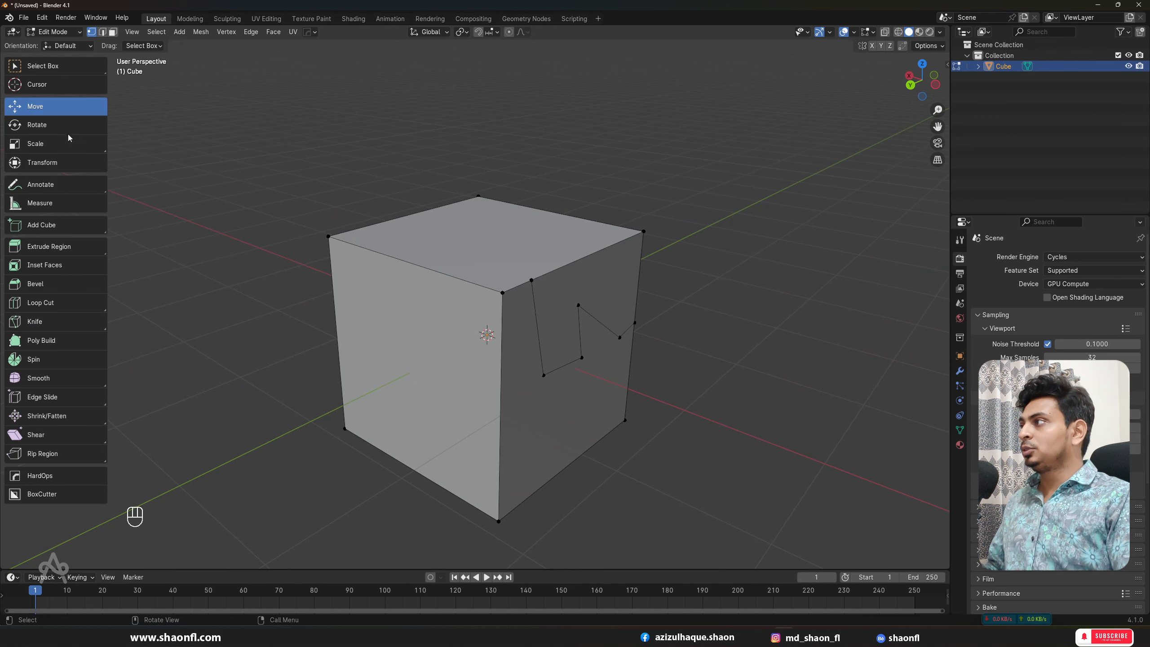
{"action": "left_click", "coordinate": [113, 32]}
{"action": "left_click", "coordinate": [600, 292]}
{"action": "left_click_drag", "start_coordinate": [563, 308], "coordinate": [765, 344]}
{"action": "key", "text": "ctrl+z"}
Cut a zigzag line with the Knife tool across an uncut side face, from its left vertical edge to its bottom edge.
{"action": "left_click", "coordinate": [50, 322]}
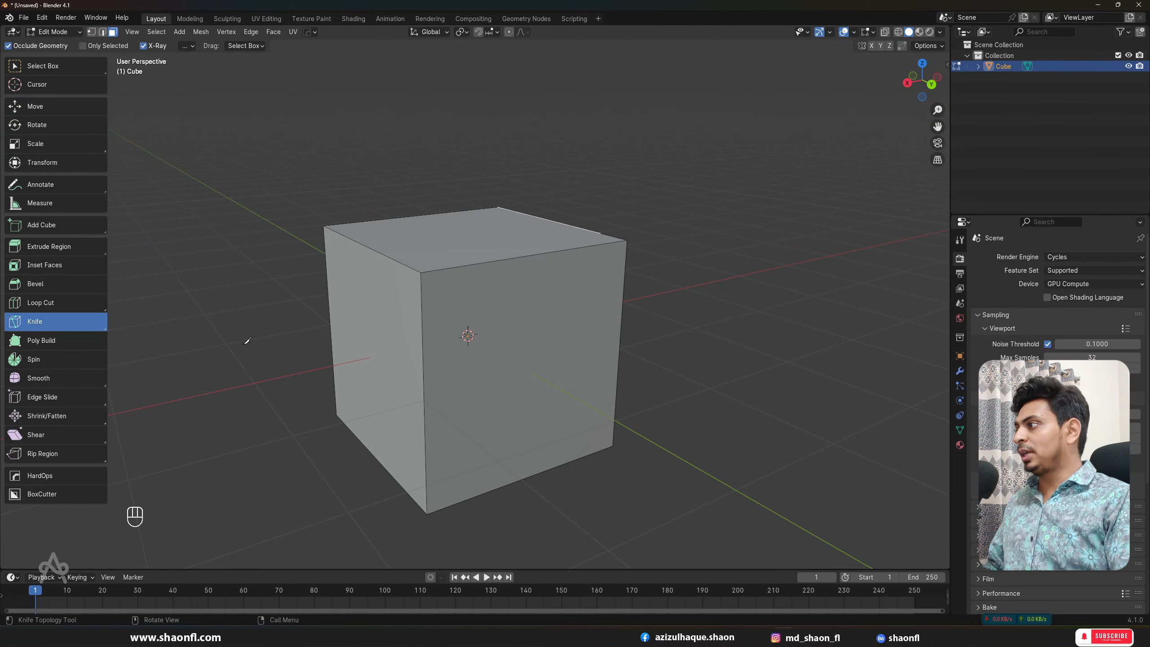
{"action": "left_click", "coordinate": [423, 369]}
{"action": "left_click", "coordinate": [500, 369]}
{"action": "left_click", "coordinate": [506, 315]}
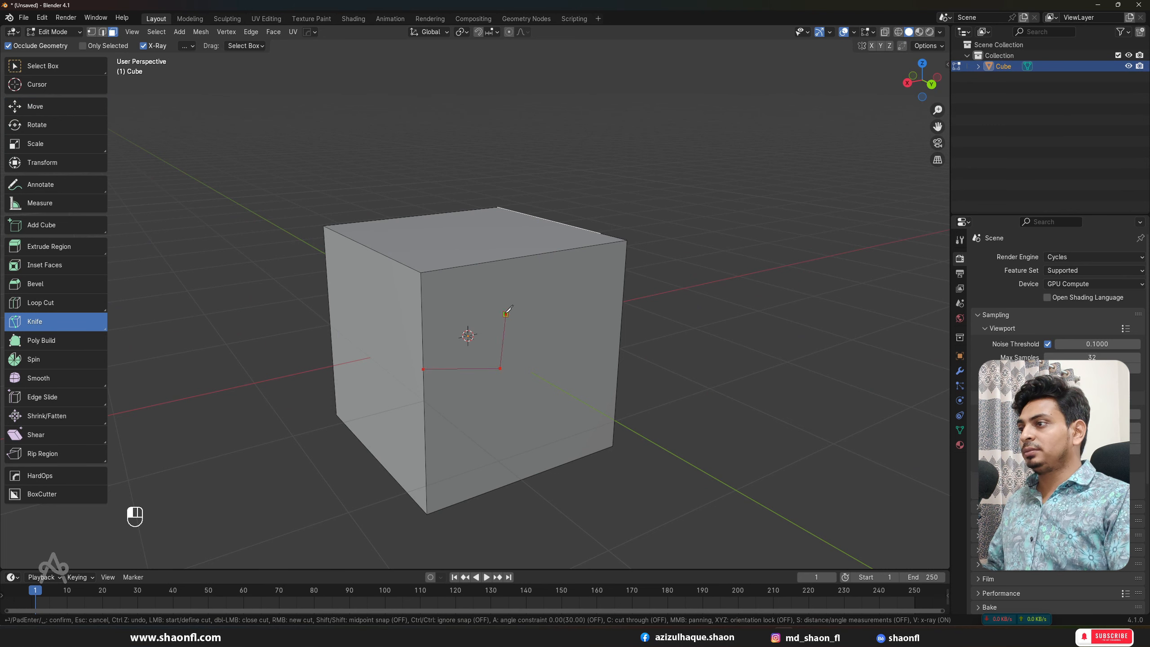
{"action": "left_click", "coordinate": [467, 292]}
{"action": "left_click", "coordinate": [546, 273]}
{"action": "left_click", "coordinate": [553, 372]}
{"action": "left_click", "coordinate": [470, 448]}
{"action": "left_click", "coordinate": [567, 448]}
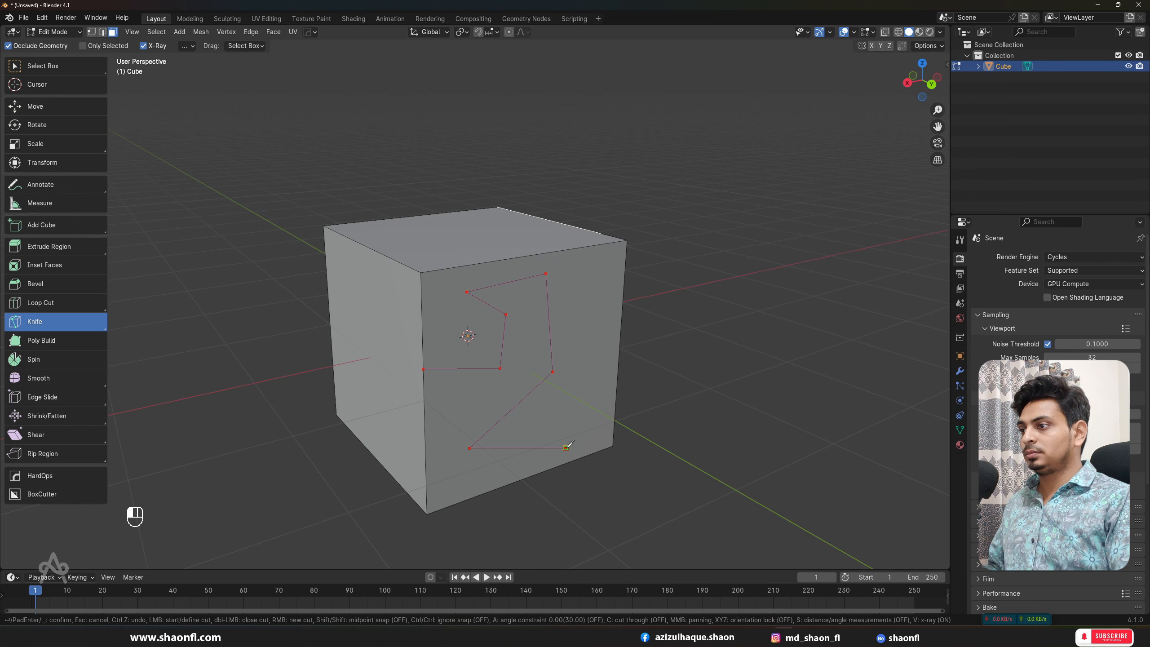
{"action": "left_click", "coordinate": [573, 461]}
{"action": "key", "text": "Return"}
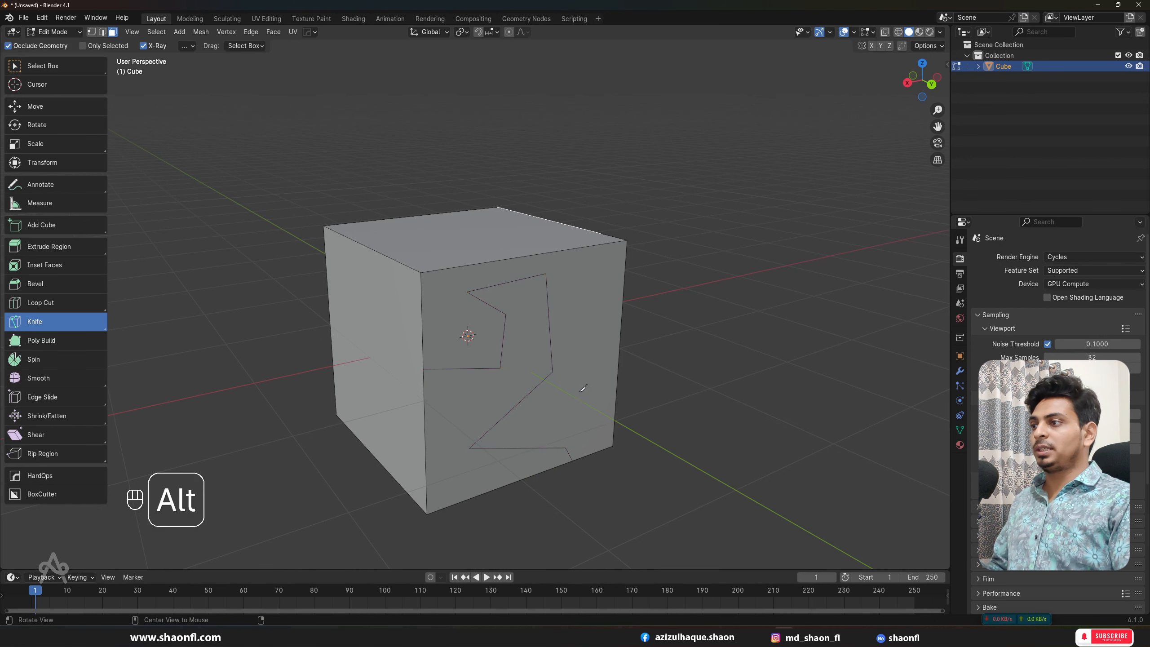
Make a straight Knife cut across the same side face, from its left vertical edge to its right one.
{"action": "middle_click_drag", "start_coordinate": [586, 385], "coordinate": [523, 345], "text": "alt"}
{"action": "left_click", "coordinate": [341, 376]}
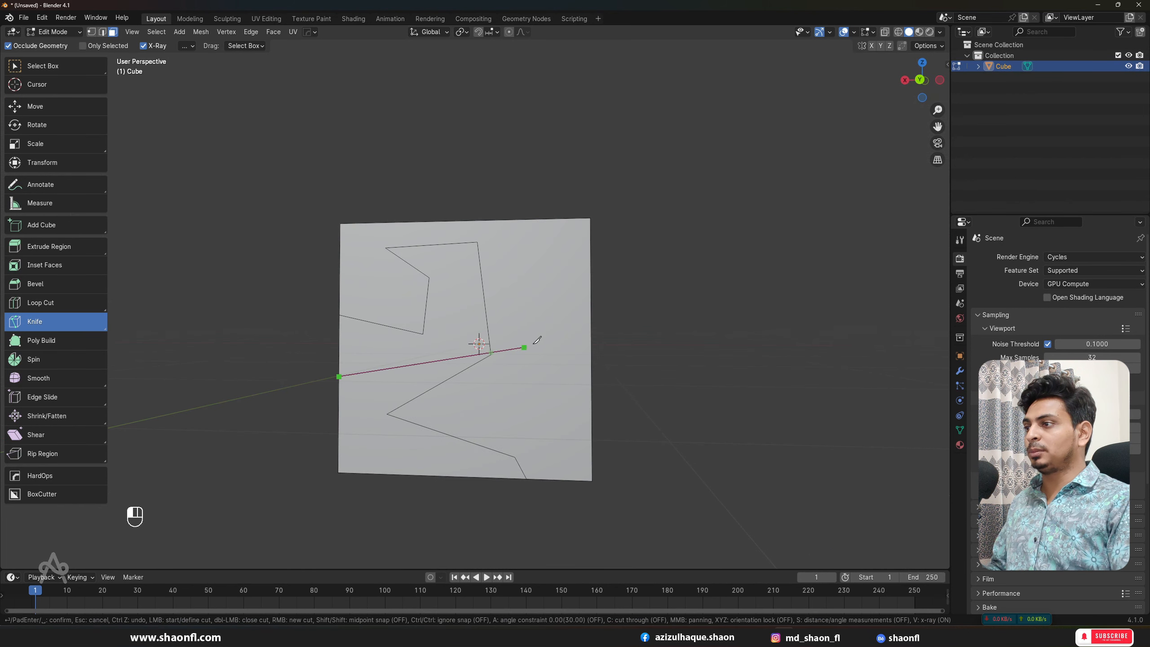
{"action": "left_click", "coordinate": [589, 330]}
{"action": "key", "text": "Return"}
{"action": "scroll", "coordinate": [590, 325], "scroll_direction": "down", "scroll_amount": 6}
{"action": "middle_click_drag", "start_coordinate": [590, 326], "coordinate": [521, 290], "text": "alt"}
Switch to the Move tool and extrude regions of the knife-cut side face outward.
{"action": "left_click", "coordinate": [38, 108]}
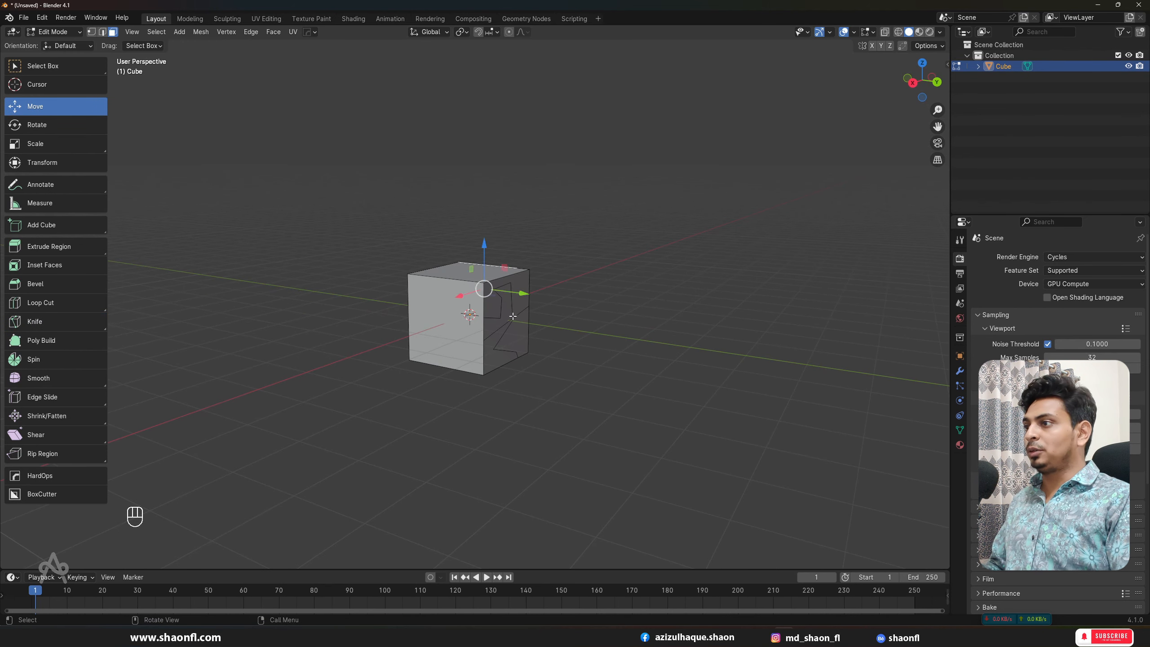
{"action": "scroll", "coordinate": [516, 313], "scroll_direction": "up", "scroll_amount": 4}
{"action": "key", "text": "e"}
{"action": "left_click", "coordinate": [647, 365]}
{"action": "key", "text": "e"}
{"action": "key", "text": "e"}
{"action": "left_click", "coordinate": [734, 422]}
Select the lower-left region of the knife-cut side and extrude it outward about 0.99 m.
{"action": "middle_click_drag", "start_coordinate": [733, 422], "coordinate": [589, 333], "text": "alt"}
{"action": "left_click", "coordinate": [539, 390]}
{"action": "middle_click_drag", "start_coordinate": [579, 390], "coordinate": [594, 433], "text": "alt"}
{"action": "key", "text": "e"}
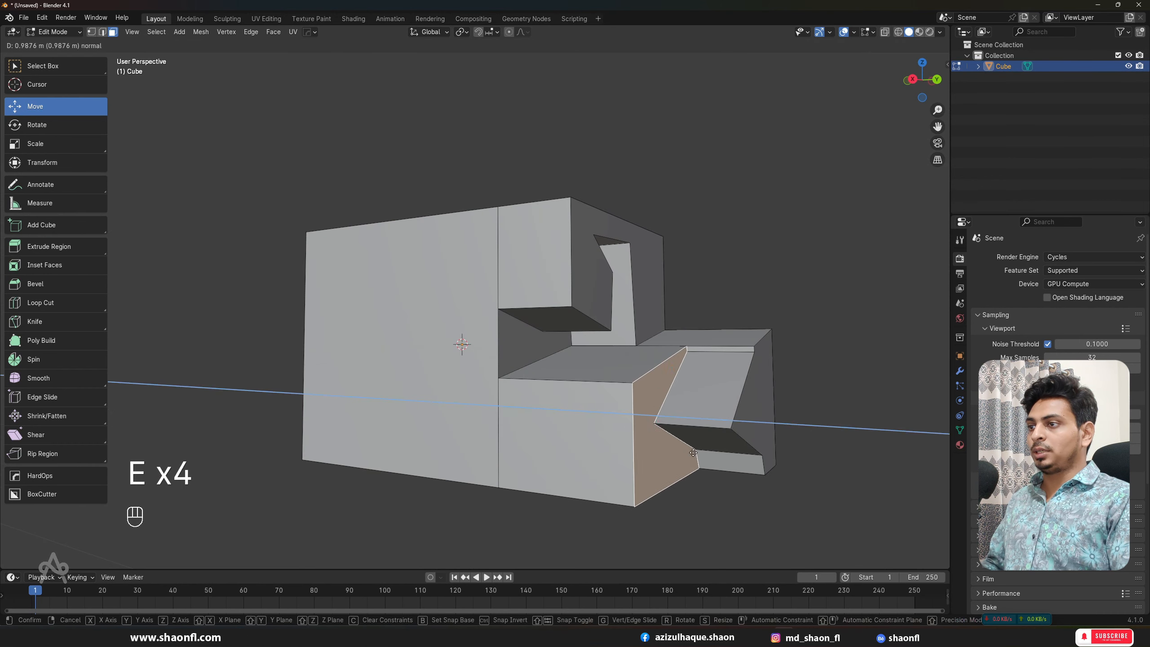
{"action": "left_click", "coordinate": [693, 453]}
Return to Object Mode and examine the extruded shape from several angles.
{"action": "scroll", "coordinate": [693, 435], "scroll_direction": "down", "scroll_amount": 3}
{"action": "middle_click_drag", "start_coordinate": [694, 424], "coordinate": [613, 322], "text": "alt"}
{"action": "key", "text": "Tab"}
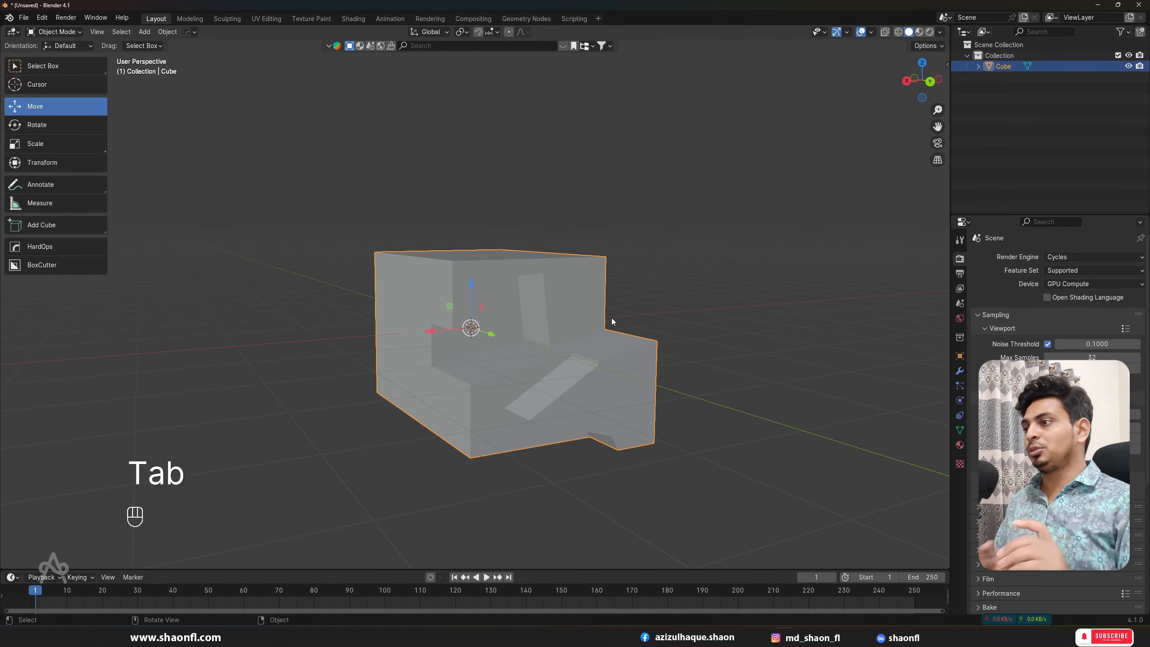
{"action": "scroll", "coordinate": [609, 319], "scroll_direction": "down", "scroll_amount": 4}
{"action": "scroll", "coordinate": [503, 328], "scroll_direction": "up", "scroll_amount": 5}
{"action": "middle_click_drag", "start_coordinate": [501, 329], "coordinate": [520, 347], "text": "alt"}
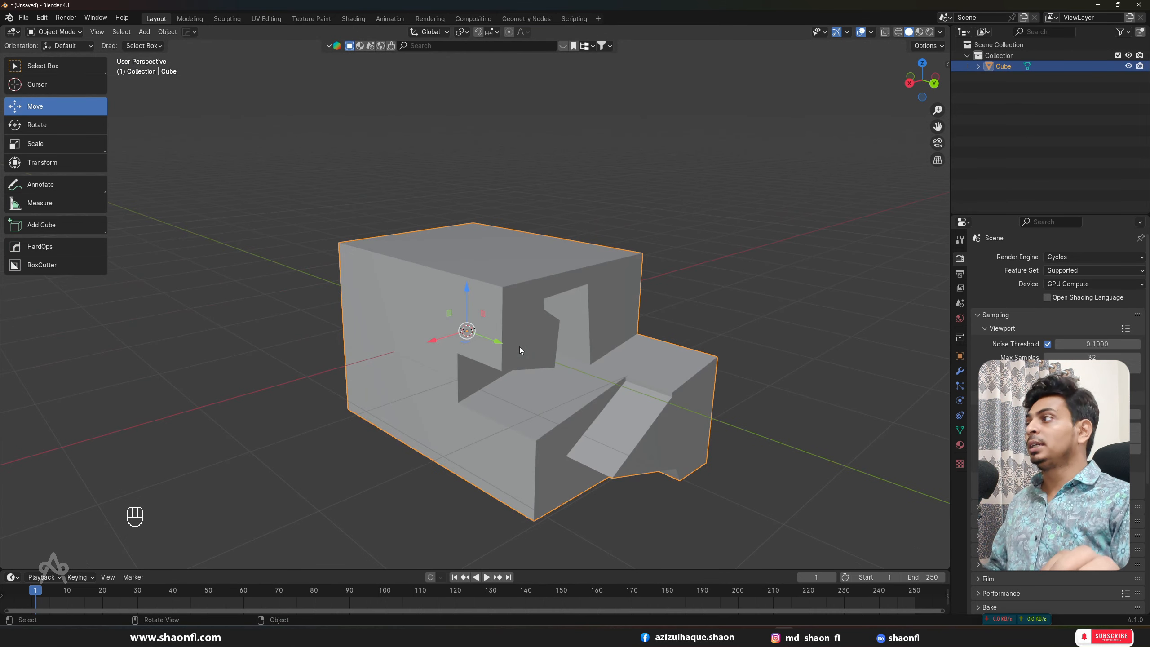
Delete the extruded cube and add a fresh 2 m cube at the origin.
{"action": "key", "text": "Tab"}
{"action": "key", "text": "Tab"}
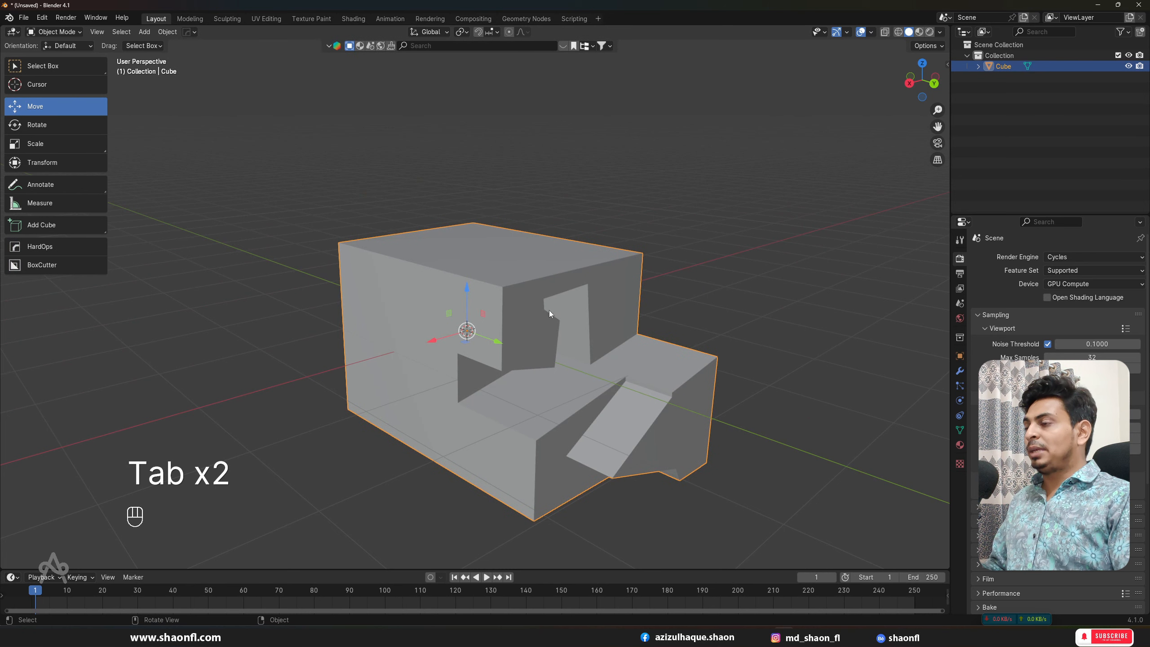
{"action": "scroll", "coordinate": [548, 314], "scroll_direction": "down", "scroll_amount": 2}
{"action": "key", "text": "shift+a"}
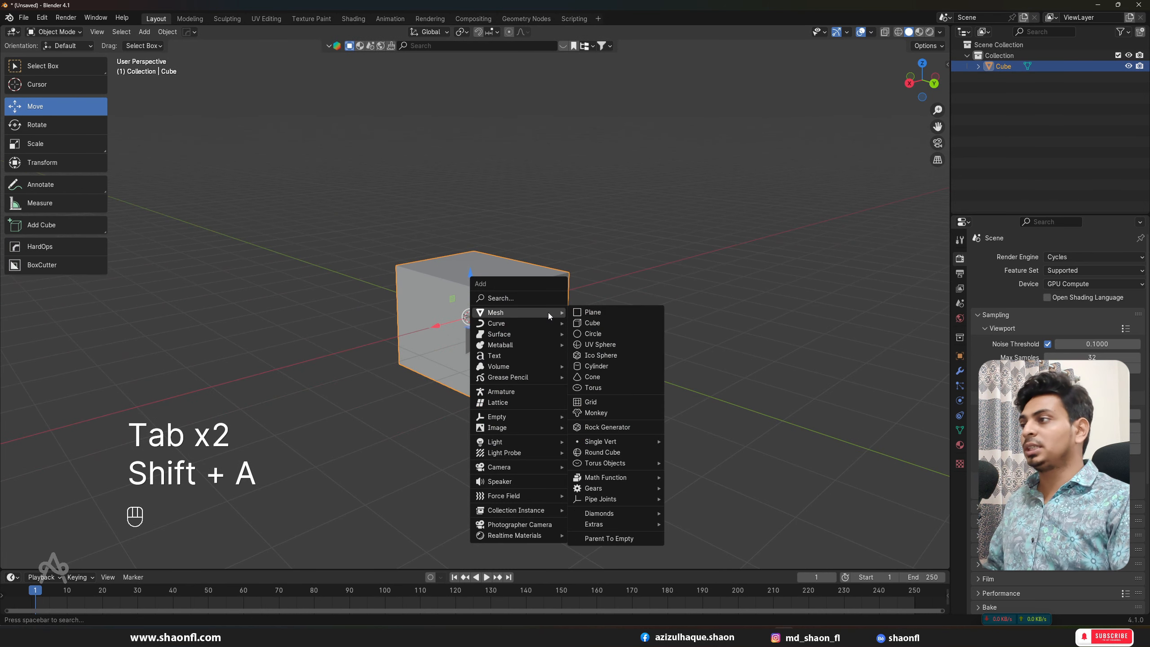
{"action": "key", "text": "a"}
{"action": "key", "text": "x"}
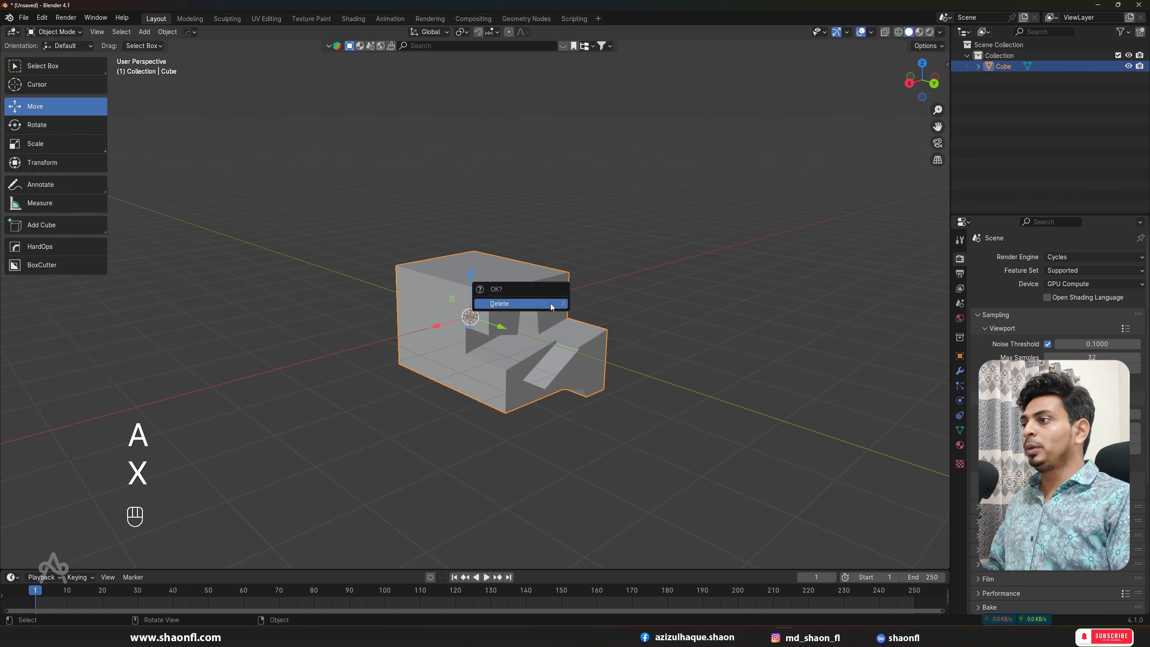
{"action": "left_click", "coordinate": [549, 304]}
{"action": "key", "text": "shift+a"}
{"action": "left_click", "coordinate": [587, 314]}
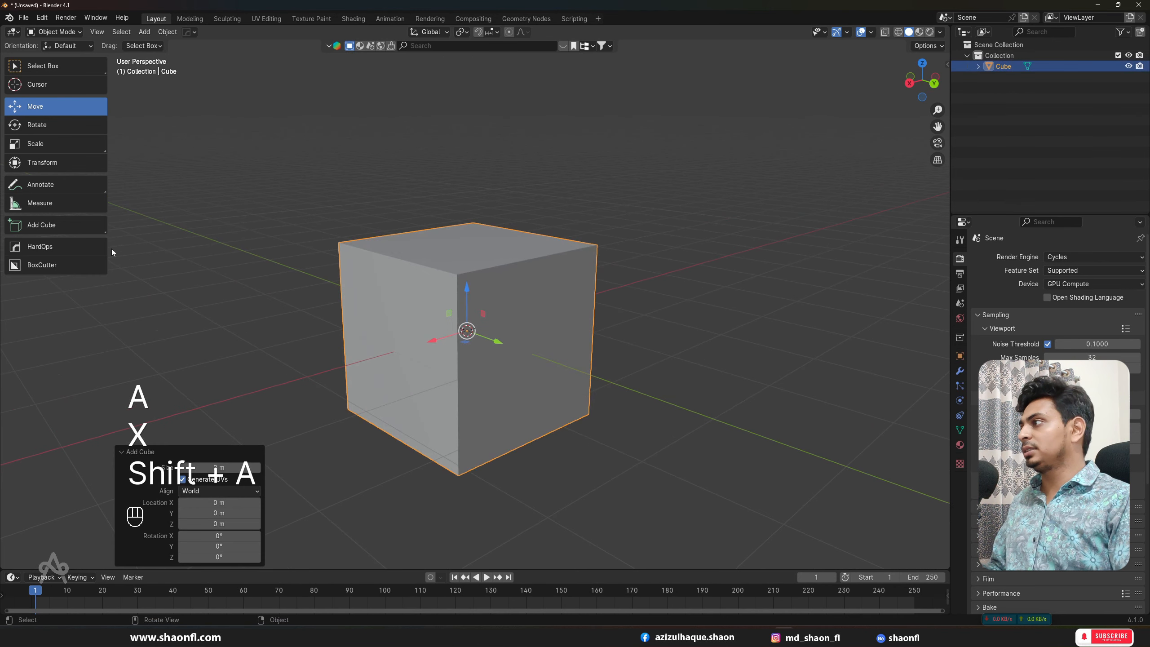
Enter Edit Mode on the new cube and switch from the Knife tool to the Bisect tool.
{"action": "key", "text": "Tab"}
{"action": "key", "text": "Tab"}
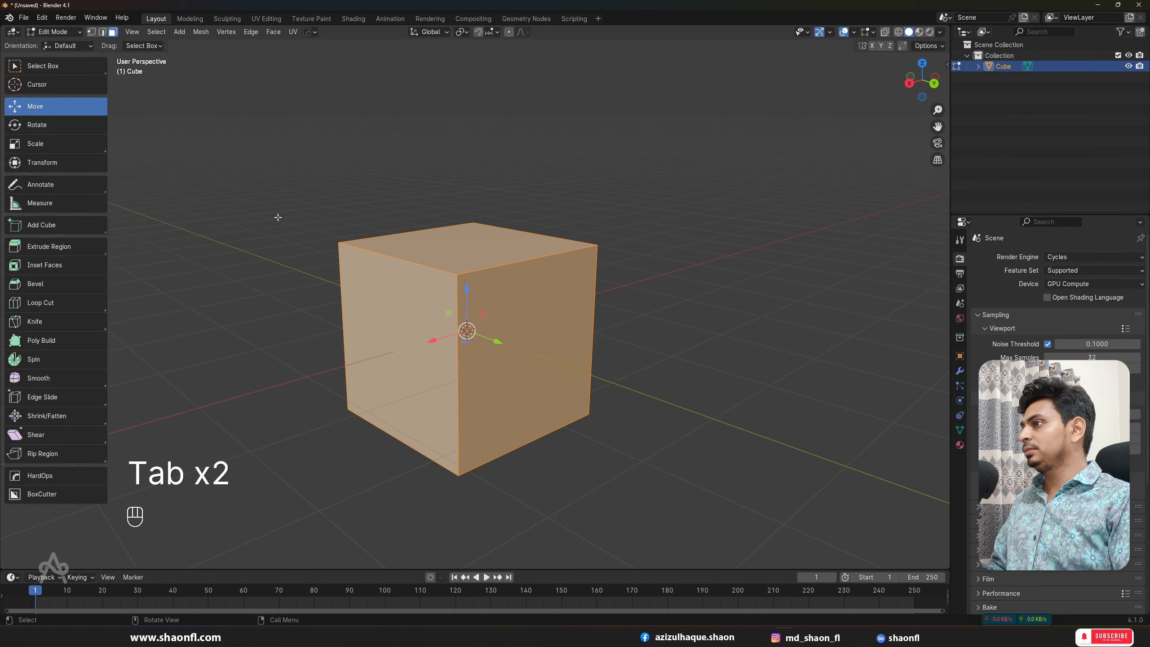
{"action": "left_click", "coordinate": [258, 292]}
{"action": "left_click_drag", "start_coordinate": [27, 321], "coordinate": [42, 369]}
Try a diagonal Bisect cut across the cube and undo it.
{"action": "middle_click_drag", "start_coordinate": [453, 317], "coordinate": [458, 274]}
{"action": "mouse_move", "coordinate": [366, 203]}
{"action": "left_mouse_down"}
{"action": "mouse_move", "coordinate": [648, 453]}
{"action": "mouse_move", "coordinate": [687, 471]}
{"action": "left_mouse_up"}
{"action": "middle_click_drag", "start_coordinate": [480, 372], "coordinate": [468, 289]}
{"action": "key", "text": "ctrl+z"}
Select the whole cube, bisect it diagonally, and shift the cutting plane to a plane point of about 0.784, -0.632, 1.43 m.
{"action": "key", "text": "a"}
{"action": "middle_click_drag", "start_coordinate": [544, 250], "coordinate": [412, 215], "text": "alt"}
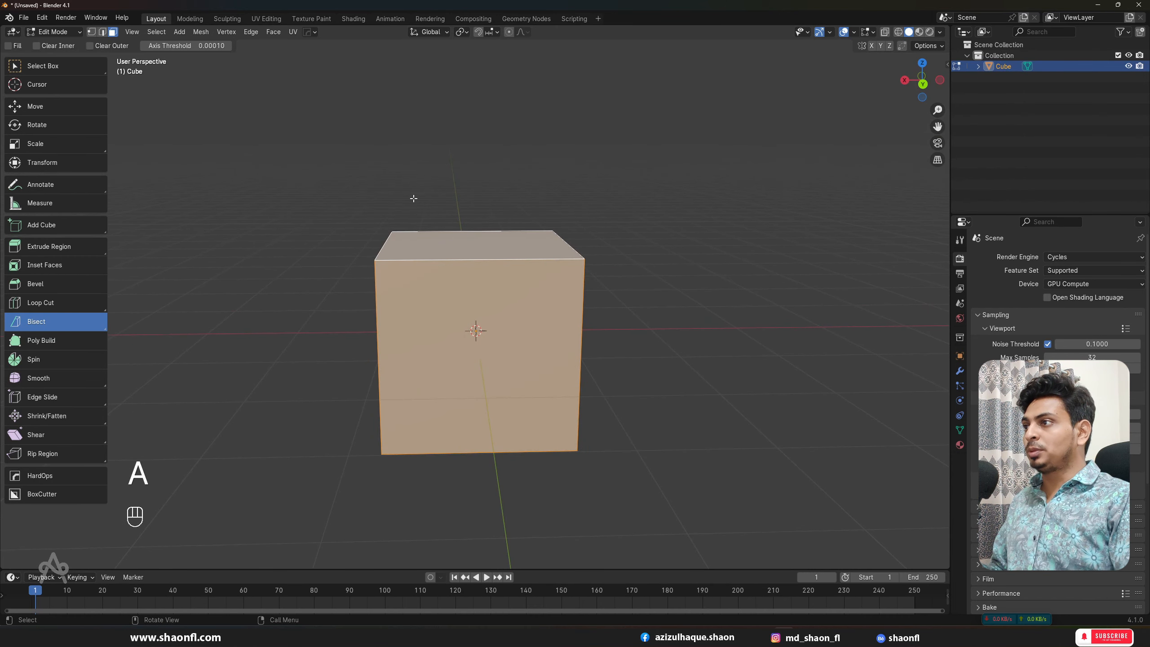
{"action": "left_click_drag", "start_coordinate": [579, 363], "coordinate": [634, 428]}
{"action": "mouse_move", "coordinate": [720, 333]}
{"action": "middle_mouse_down", "text": "alt"}
{"action": "mouse_move", "coordinate": [601, 271]}
{"action": "mouse_move", "coordinate": [654, 323]}
{"action": "middle_mouse_up", "text": "alt"}
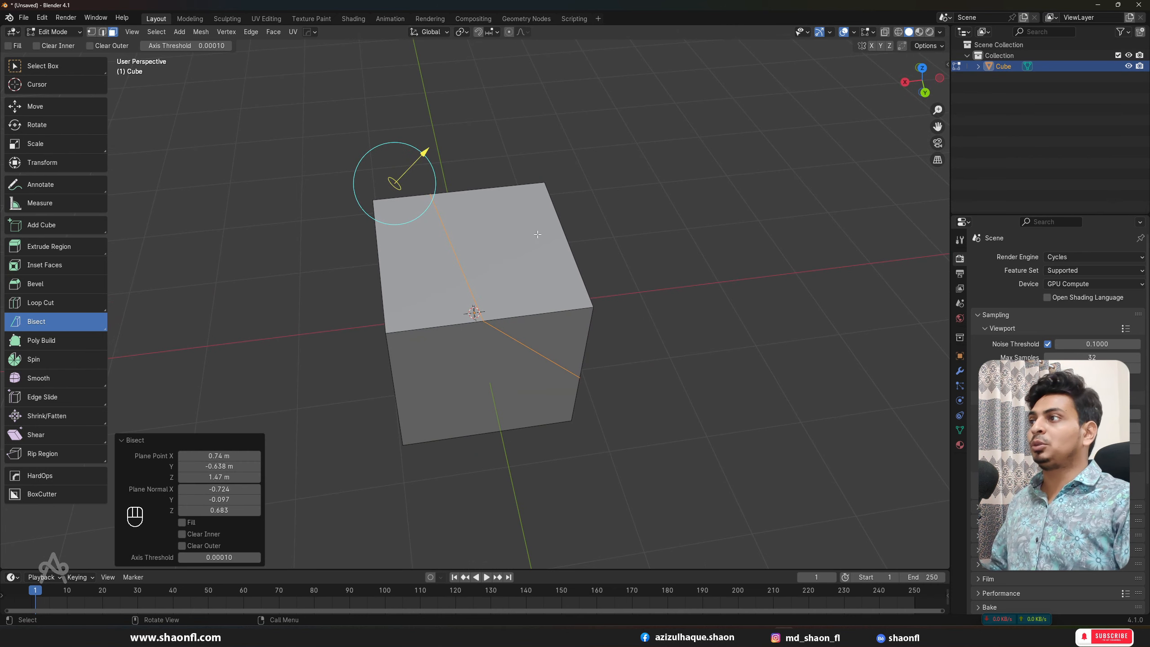
{"action": "left_click_drag", "start_coordinate": [427, 156], "coordinate": [422, 157]}
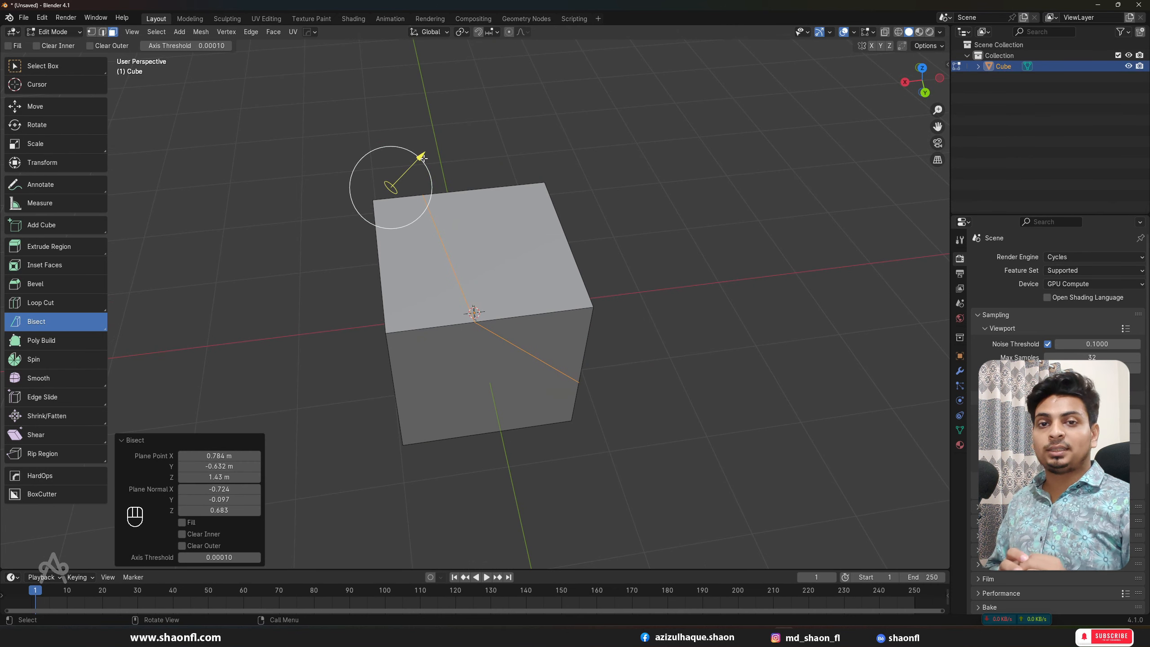
{"action": "scroll", "coordinate": [482, 281], "scroll_direction": "up", "scroll_amount": 4}
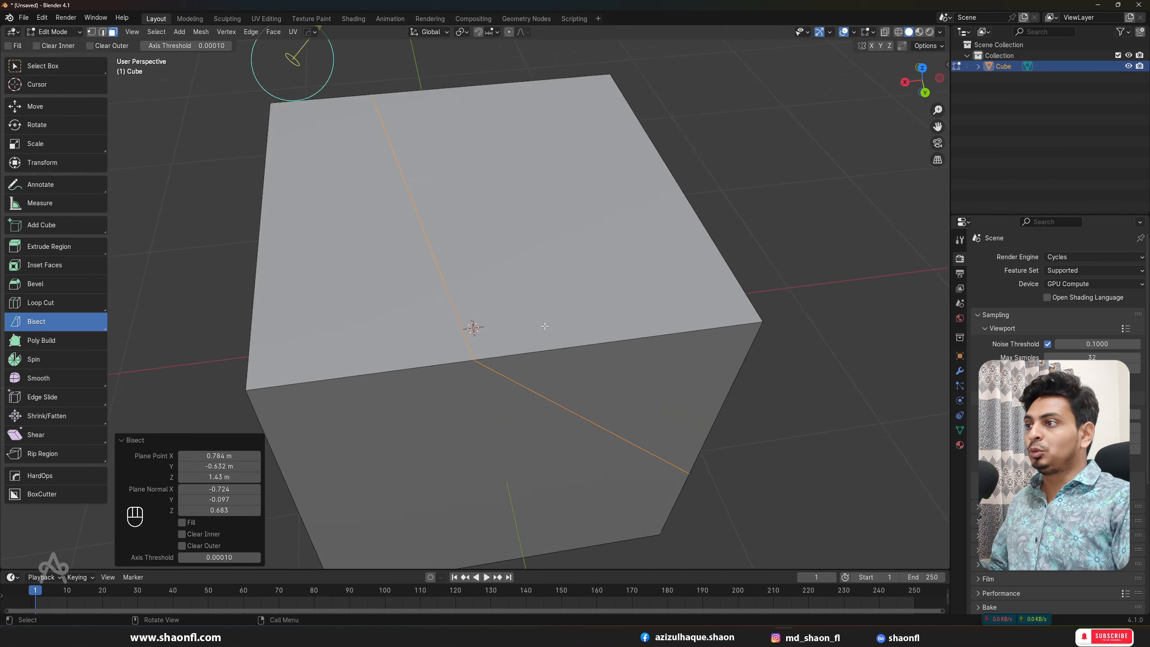
{"action": "middle_click_drag", "start_coordinate": [483, 281], "coordinate": [481, 233], "text": "alt"}
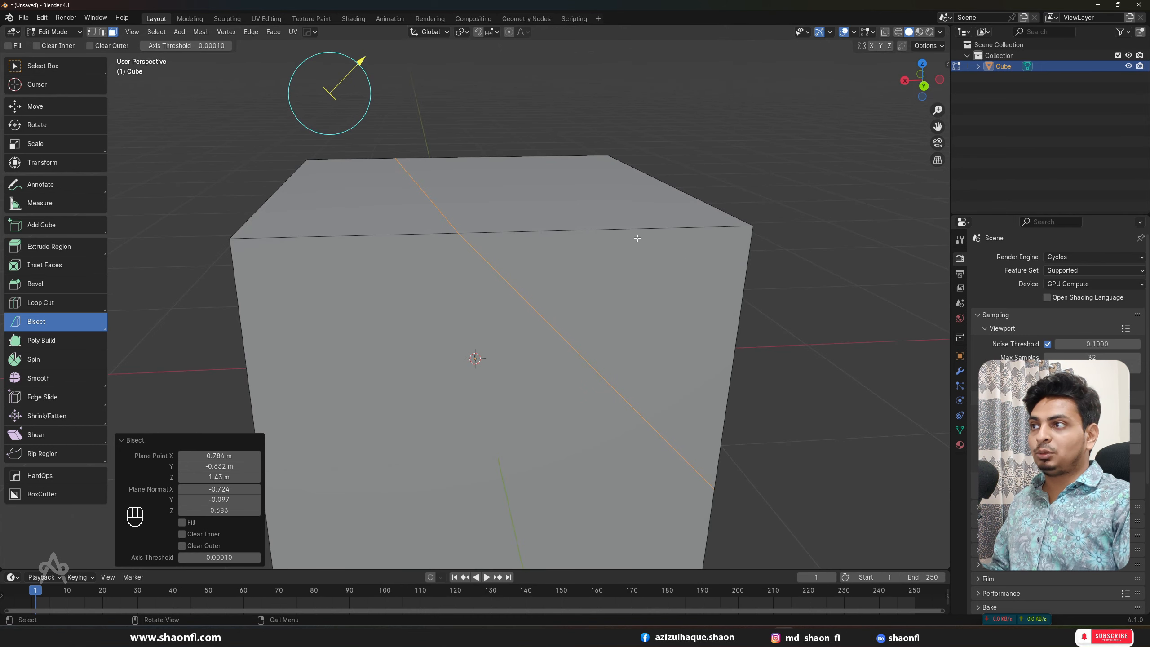
{"action": "middle_click_drag", "start_coordinate": [497, 155], "coordinate": [688, 247], "text": "alt"}
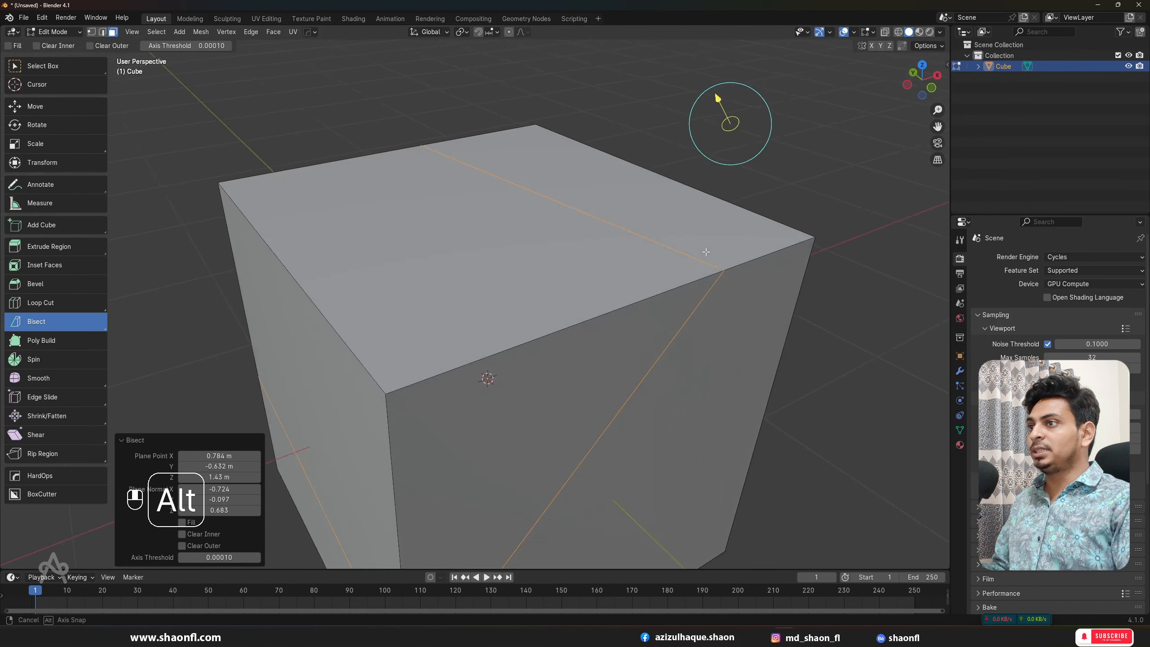
{"action": "key", "text": "Return"}
{"action": "scroll", "coordinate": [689, 247], "scroll_direction": "down", "scroll_amount": 5}
{"action": "middle_click_drag", "start_coordinate": [458, 252], "coordinate": [453, 227], "text": "alt"}
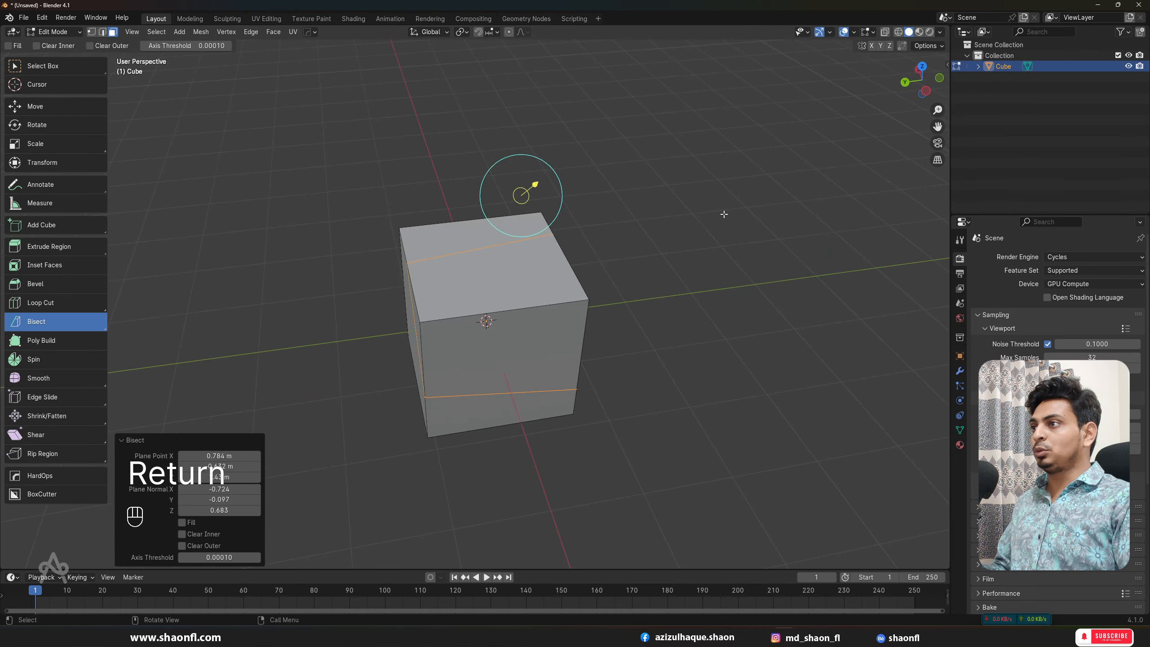
Select the whole mesh again and bisect it with an opposite diagonal that crosses the first cut.
{"action": "left_click", "coordinate": [318, 136]}
{"action": "left_click", "coordinate": [43, 107]}
{"action": "middle_click_drag", "start_coordinate": [317, 227], "coordinate": [28, 328], "text": "alt"}
{"action": "left_click", "coordinate": [506, 254]}
{"action": "key", "text": "a"}
{"action": "left_click", "coordinate": [27, 326]}
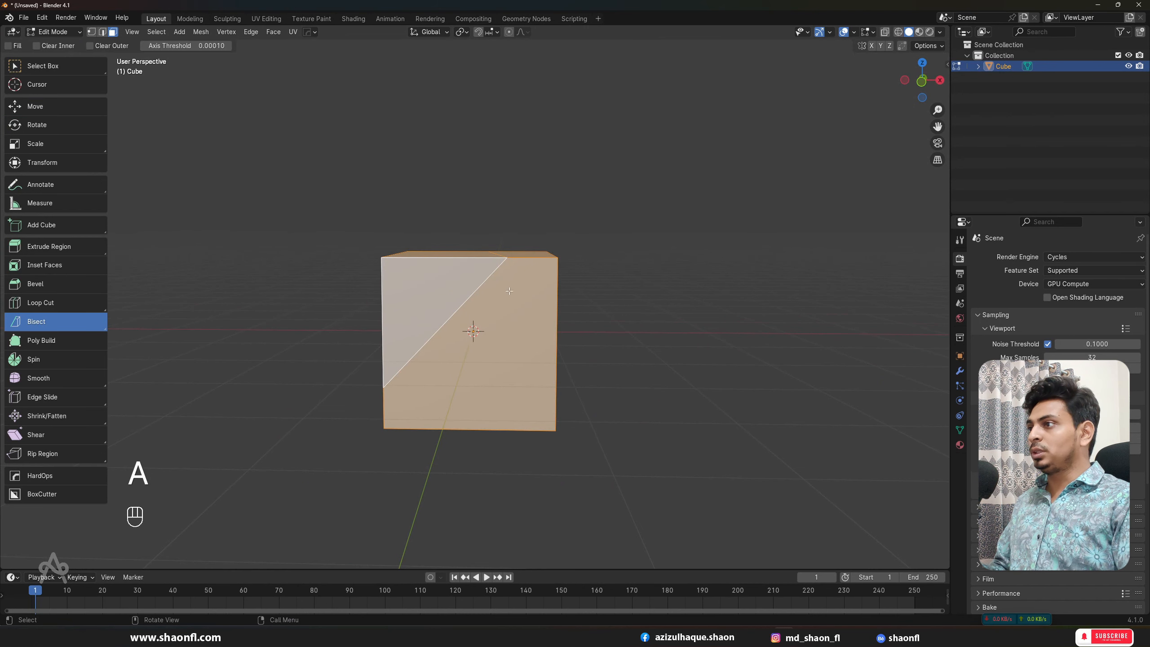
{"action": "left_click_drag", "start_coordinate": [305, 213], "coordinate": [596, 437]}
{"action": "middle_click_drag", "start_coordinate": [731, 334], "coordinate": [648, 328], "text": "alt"}
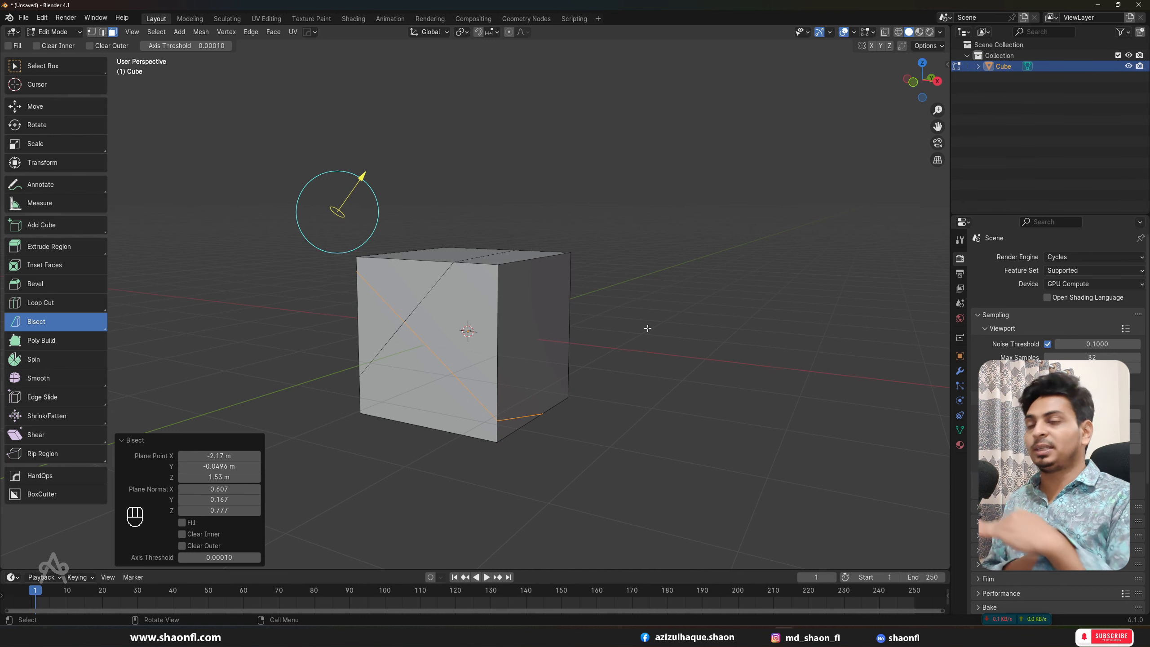
Delete the cube in Object Mode and add a plane at the origin.
{"action": "middle_click_drag", "start_coordinate": [476, 217], "coordinate": [507, 326]}
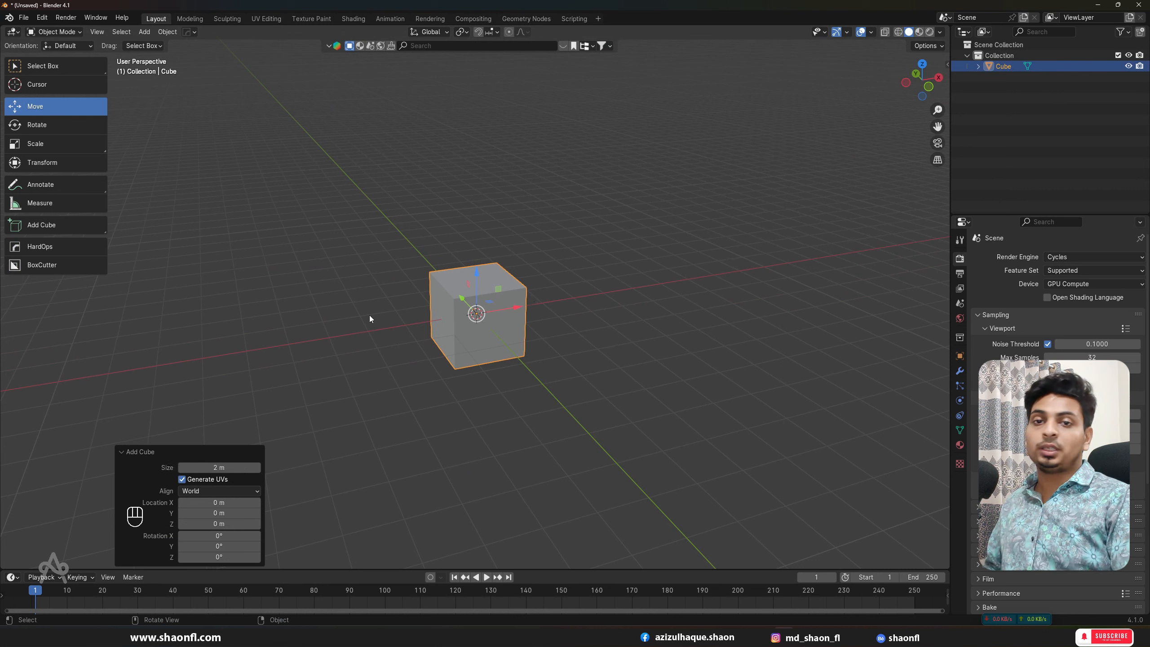
{"action": "scroll", "coordinate": [496, 307], "scroll_direction": "up", "scroll_amount": 3}
{"action": "key", "text": "a"}
{"action": "key", "text": "x"}
{"action": "left_click", "coordinate": [503, 305]}
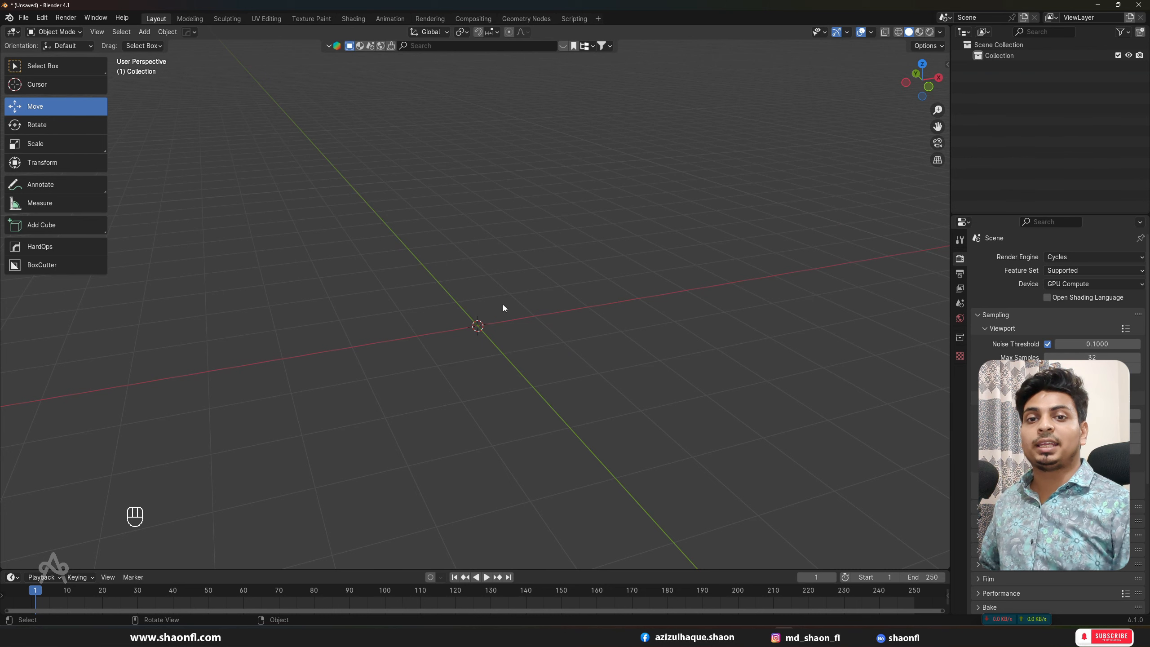
{"action": "key", "text": "shift+a"}
{"action": "left_click", "coordinate": [526, 305]}
{"action": "middle_click_drag", "start_coordinate": [526, 308], "coordinate": [498, 336]}
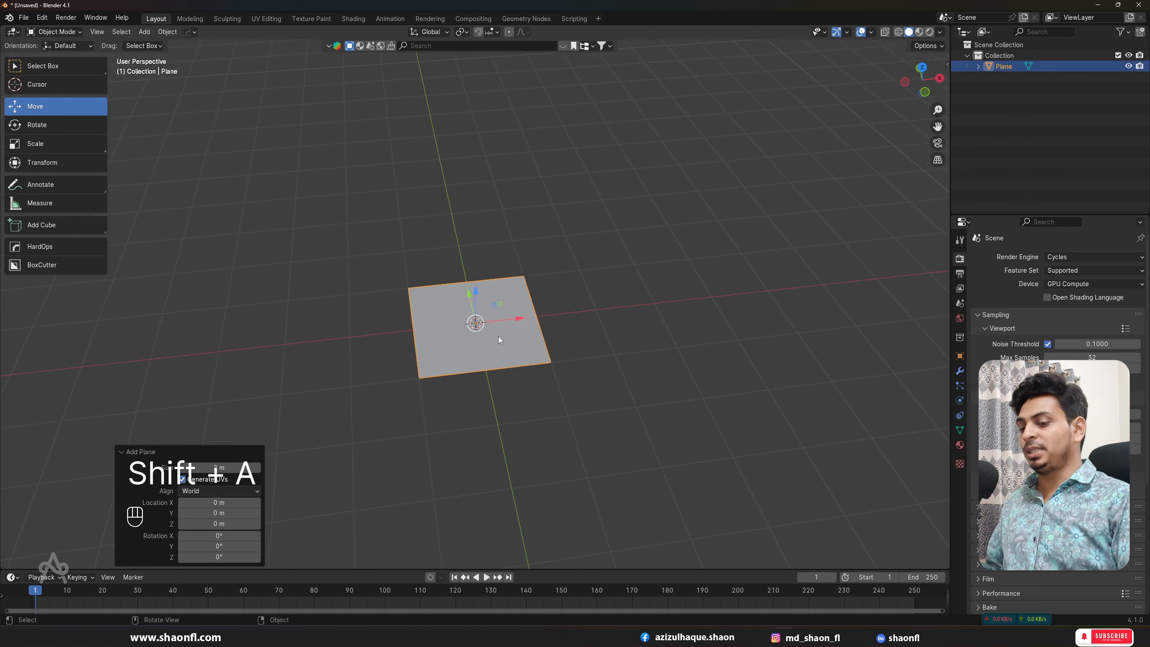
Open the plane in Edit Mode from the top view and switch to the Poly Build tool.
{"action": "key", "text": "KP_7"}
{"action": "key", "text": "Tab"}
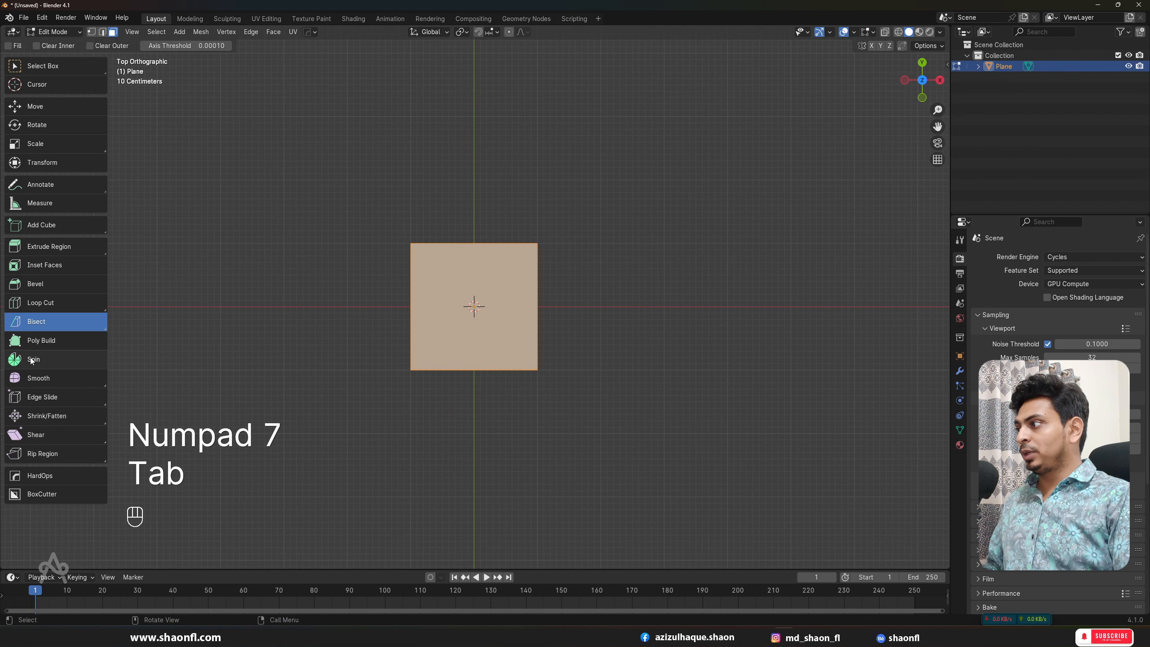
{"action": "left_click", "coordinate": [39, 341]}
{"action": "middle_click_drag", "start_coordinate": [446, 163], "coordinate": [469, 296], "text": "shift"}
{"action": "left_click", "coordinate": [477, 275]}
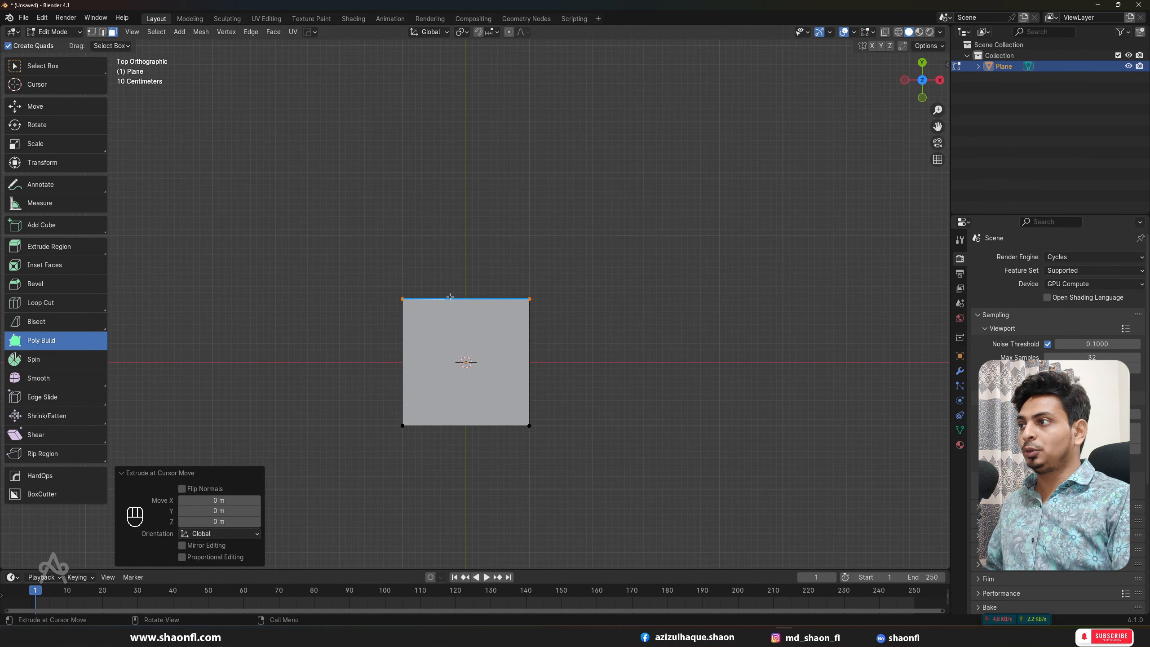
Extrude quads upward from the plane's upper edge with Poly Build, adding a narrow strip along their right side.
{"action": "left_click_drag", "start_coordinate": [478, 300], "coordinate": [487, 194]}
{"action": "left_click_drag", "start_coordinate": [533, 266], "coordinate": [555, 266]}
{"action": "left_click_drag", "start_coordinate": [538, 212], "coordinate": [545, 154]}
{"action": "left_click_drag", "start_coordinate": [479, 174], "coordinate": [446, 139]}
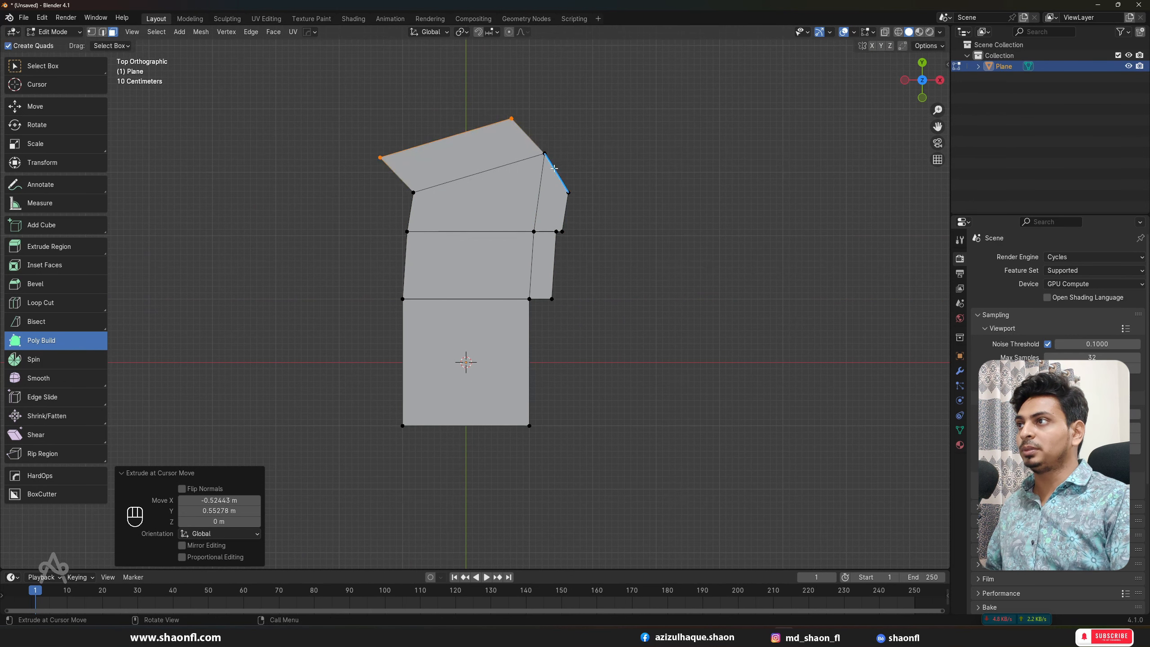
Extrude three quads off the narrow strip's right edges and one quad from each side of the original plane.
{"action": "left_click_drag", "start_coordinate": [555, 168], "coordinate": [617, 135]}
{"action": "left_click_drag", "start_coordinate": [566, 212], "coordinate": [631, 207]}
{"action": "left_click_drag", "start_coordinate": [569, 256], "coordinate": [629, 288]}
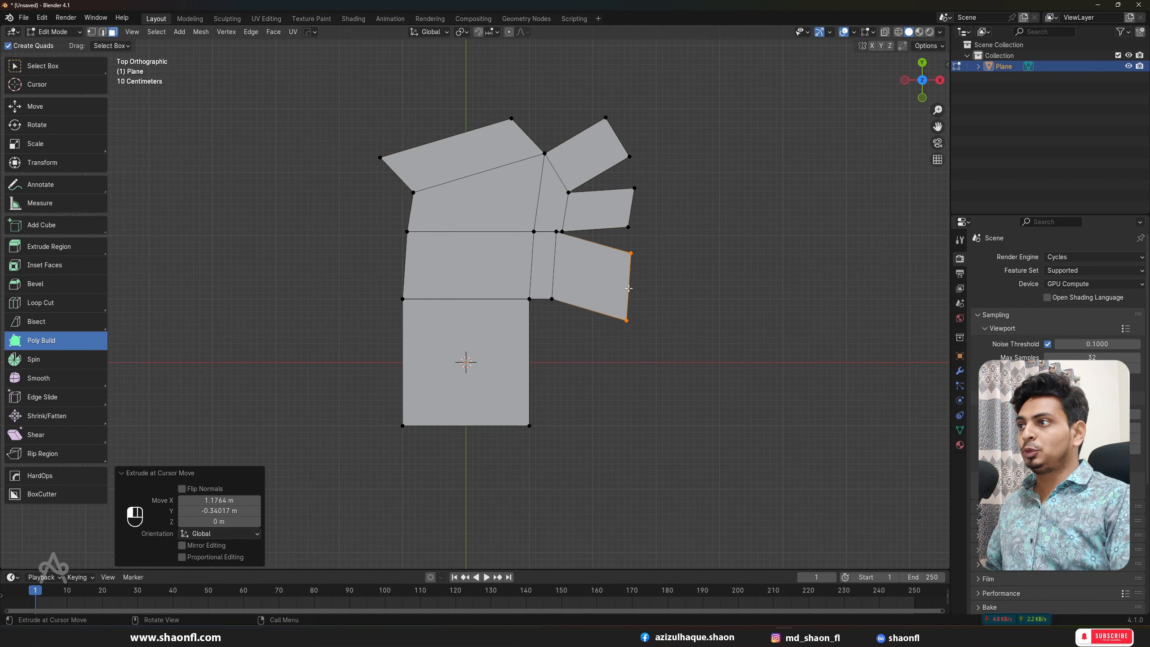
{"action": "left_click_drag", "start_coordinate": [530, 363], "coordinate": [619, 366]}
{"action": "left_click_drag", "start_coordinate": [403, 363], "coordinate": [274, 370]}
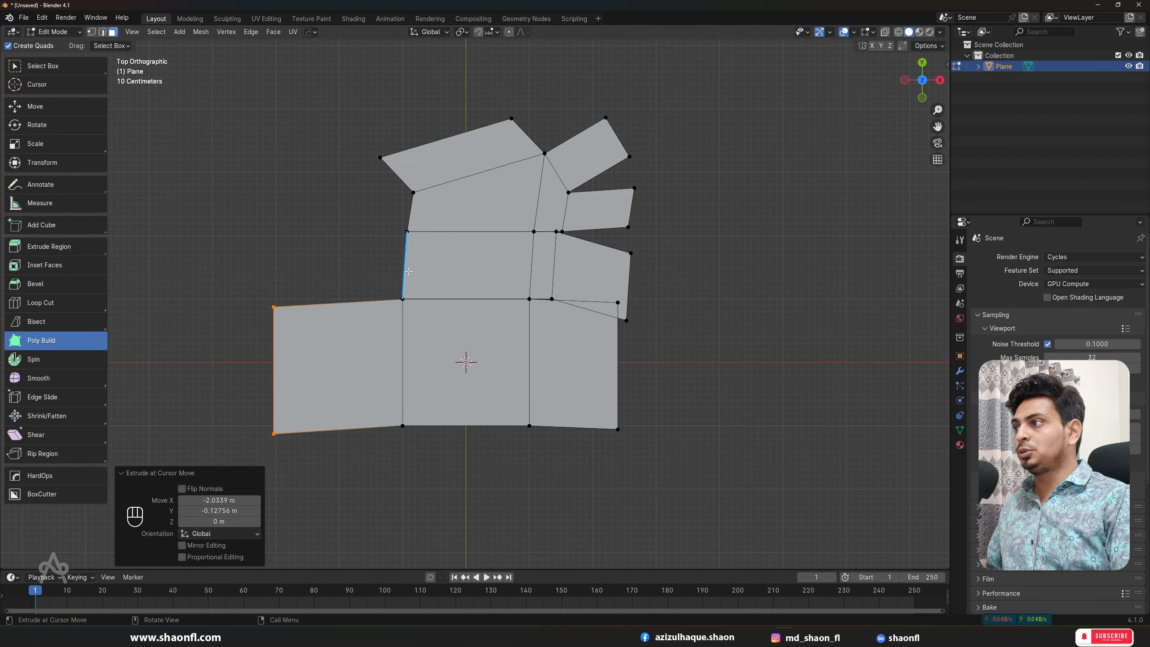
Extrude a quad left from the second row, and delete it, its neighbouring second-row quad and the quad left of the original plane.
{"action": "left_click_drag", "start_coordinate": [407, 271], "coordinate": [258, 257]}
{"action": "left_click", "coordinate": [274, 357]}
{"action": "left_click", "coordinate": [257, 264], "text": "shift"}
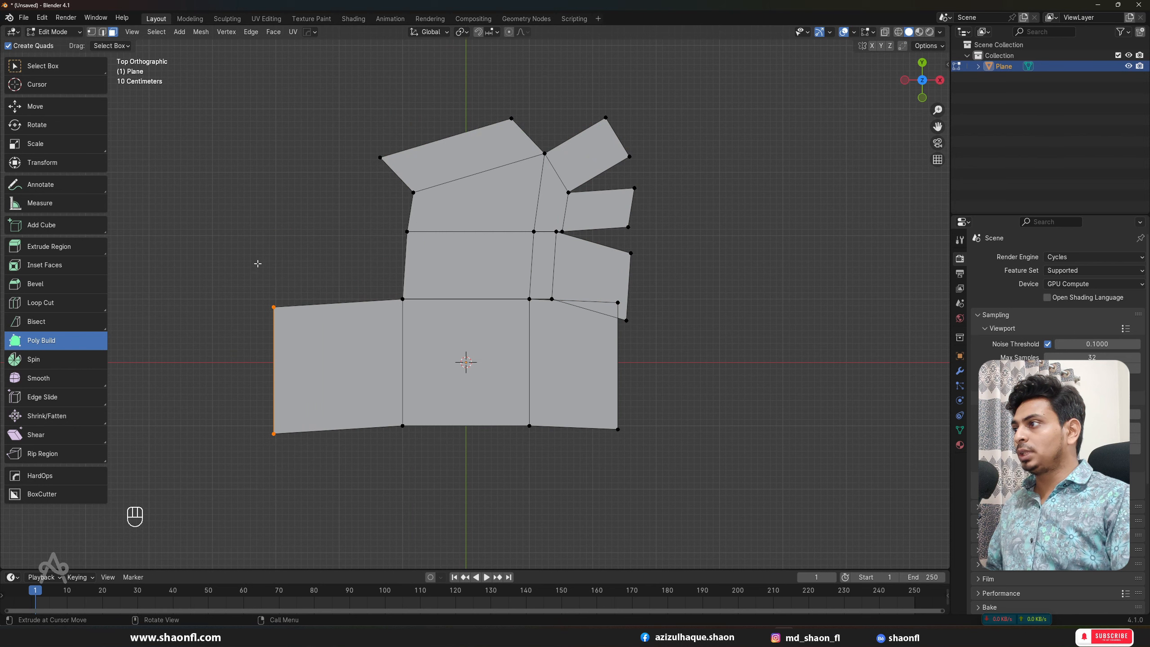
{"action": "left_click", "coordinate": [396, 275], "text": "shift"}
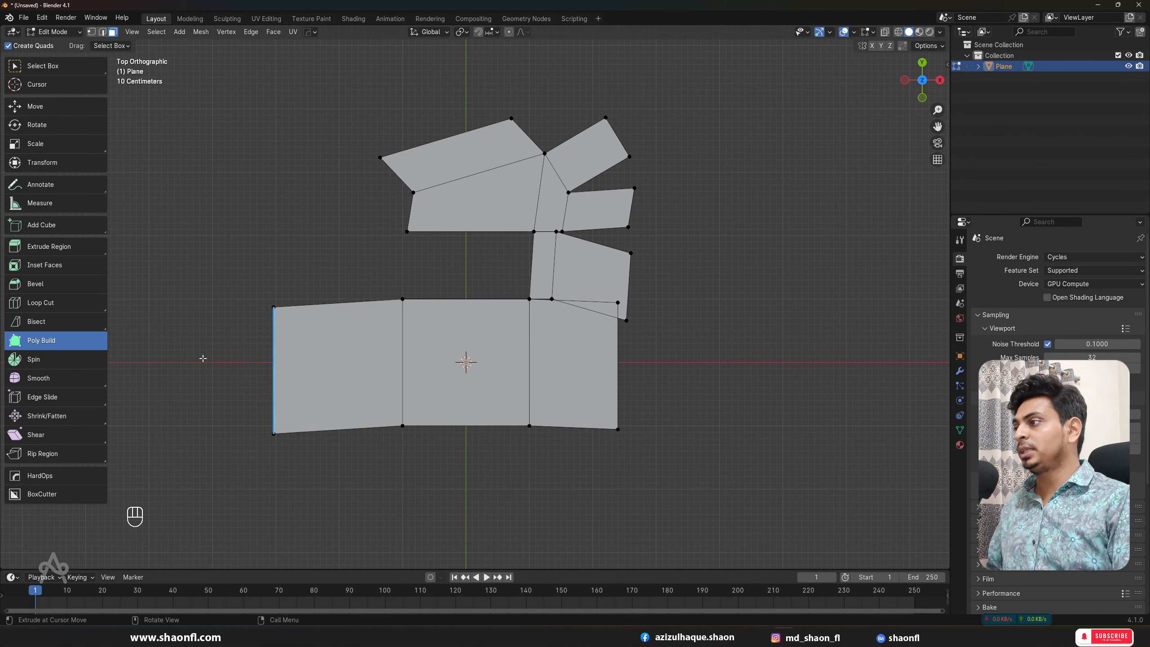
{"action": "left_click", "coordinate": [274, 357], "text": "shift"}
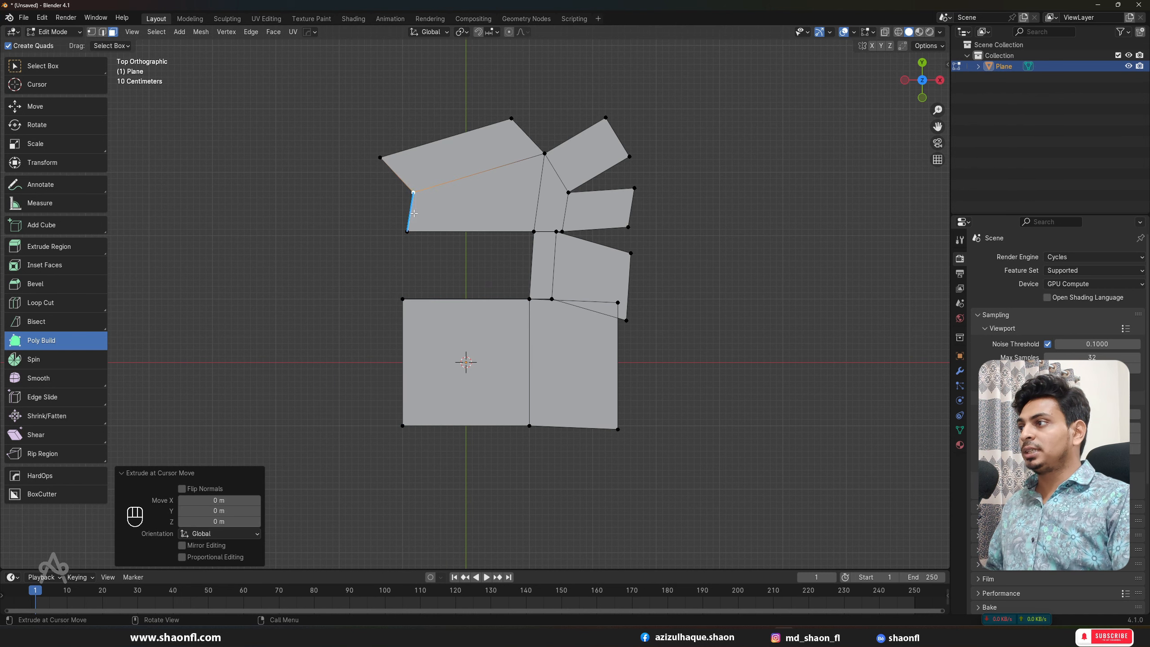
Extrude a quad about 1.72 m left from the original plane and continue the chain leftward with two upward branches.
{"action": "left_click_drag", "start_coordinate": [433, 363], "coordinate": [324, 364]}
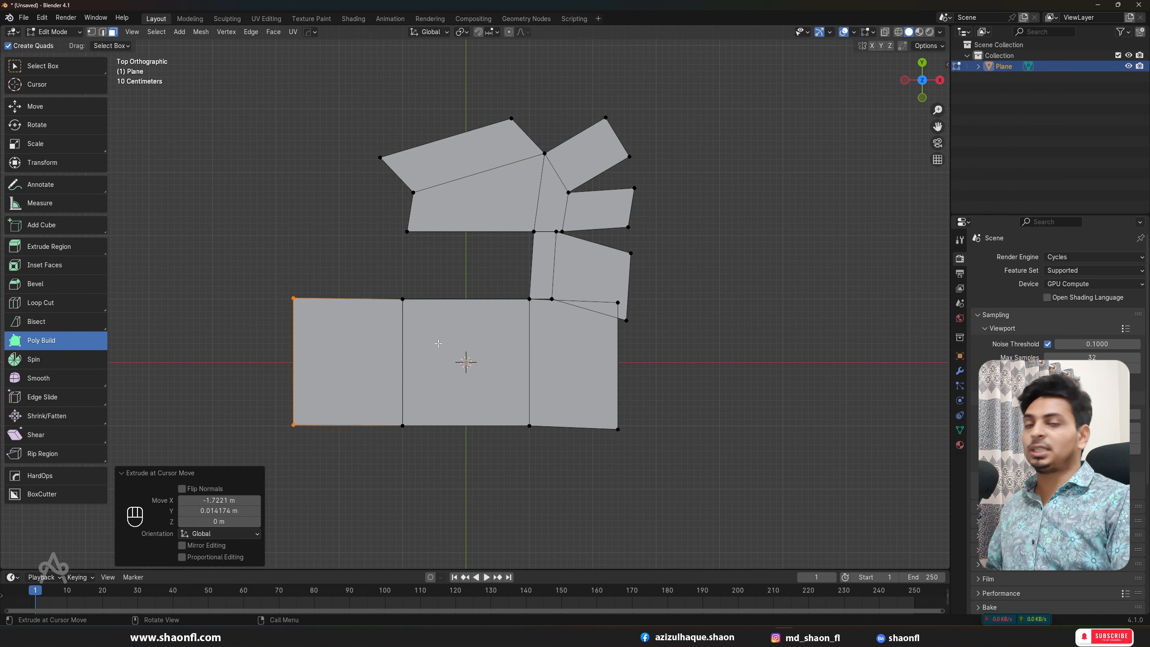
{"action": "scroll", "coordinate": [442, 343], "scroll_direction": "down", "scroll_amount": 3}
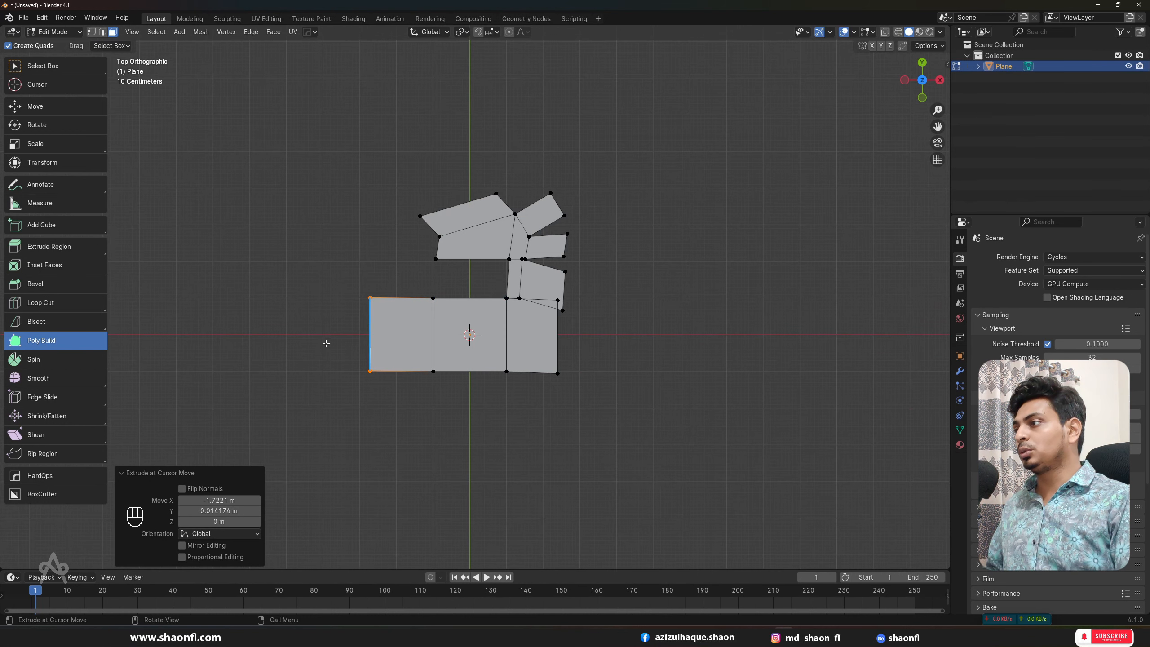
{"action": "left_click_drag", "start_coordinate": [371, 329], "coordinate": [244, 202]}
{"action": "left_click_drag", "start_coordinate": [285, 319], "coordinate": [323, 176]}
{"action": "left_click_drag", "start_coordinate": [245, 203], "coordinate": [251, 145]}
{"action": "scroll", "coordinate": [427, 344], "scroll_direction": "down", "scroll_amount": 3}
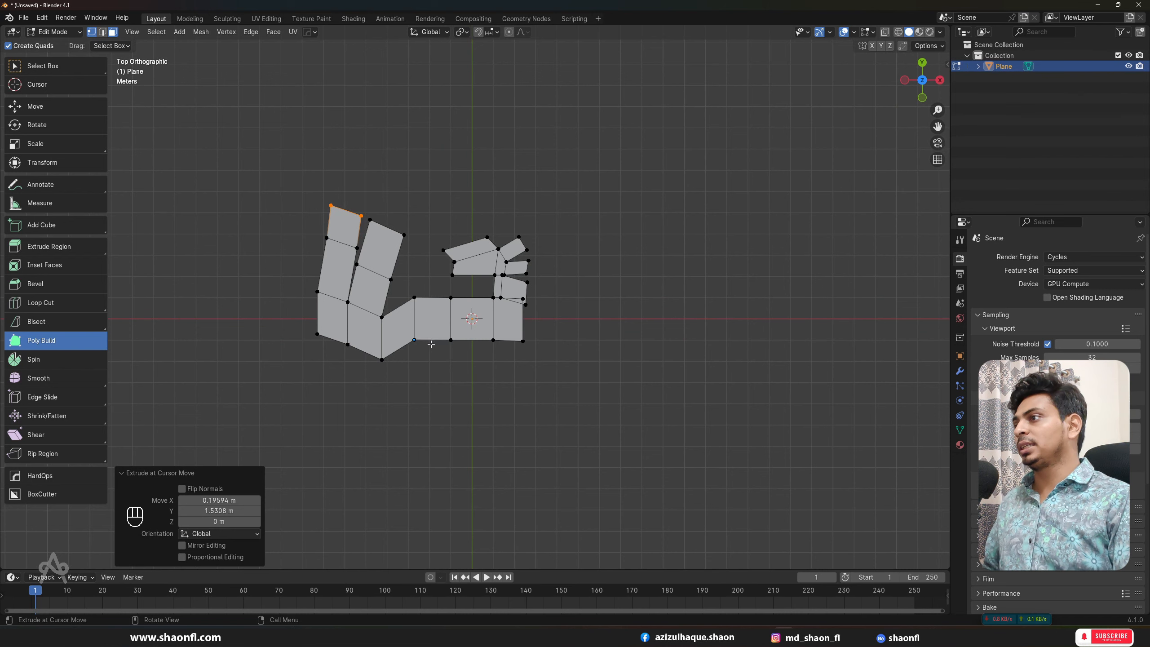
Return to Object Mode and delete the Poly Build mesh.
{"action": "key", "text": "Tab"}
{"action": "scroll", "coordinate": [506, 327], "scroll_direction": "down", "scroll_amount": 2}
{"action": "left_click_drag", "start_coordinate": [462, 348], "coordinate": [514, 301], "text": "alt"}
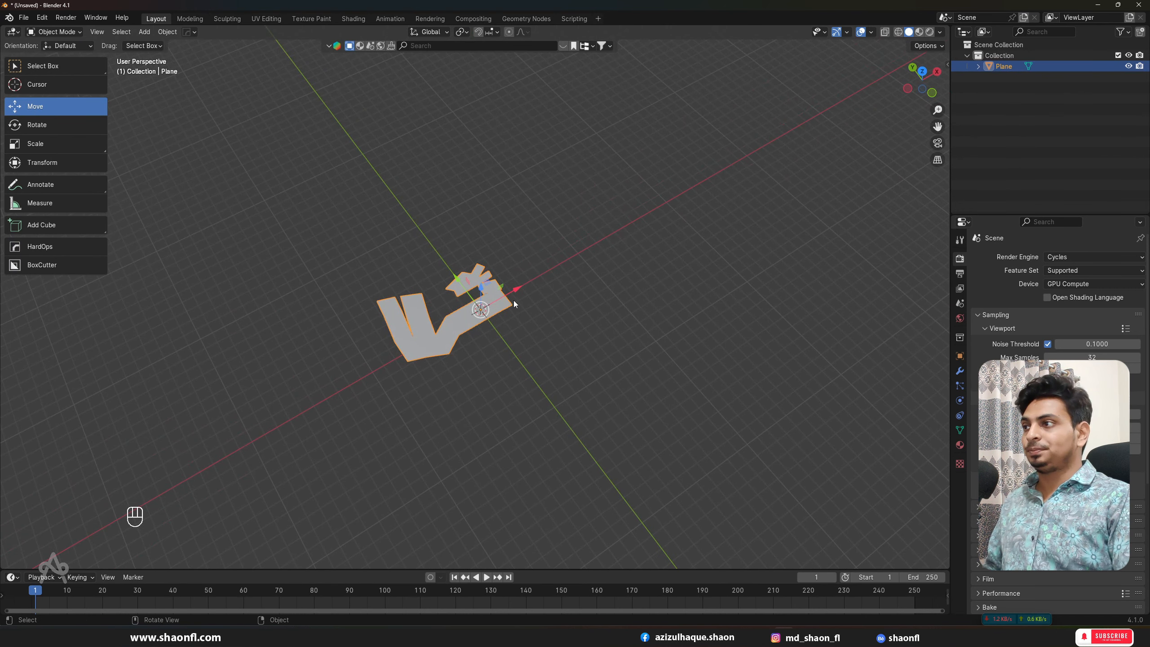
{"action": "key", "text": "shift+a"}
{"action": "key", "text": "a"}
{"action": "key", "text": "x"}
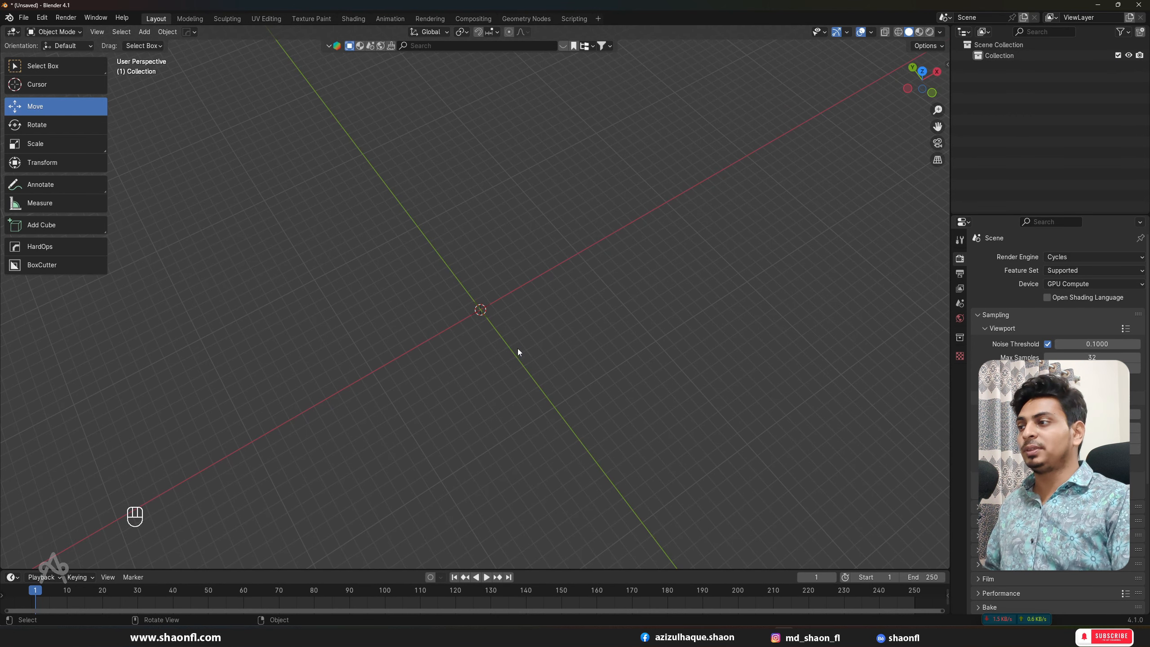
Add a new 2 m cube at the origin of the empty scene.
{"action": "left_click_drag", "start_coordinate": [518, 348], "coordinate": [526, 305], "text": "alt"}
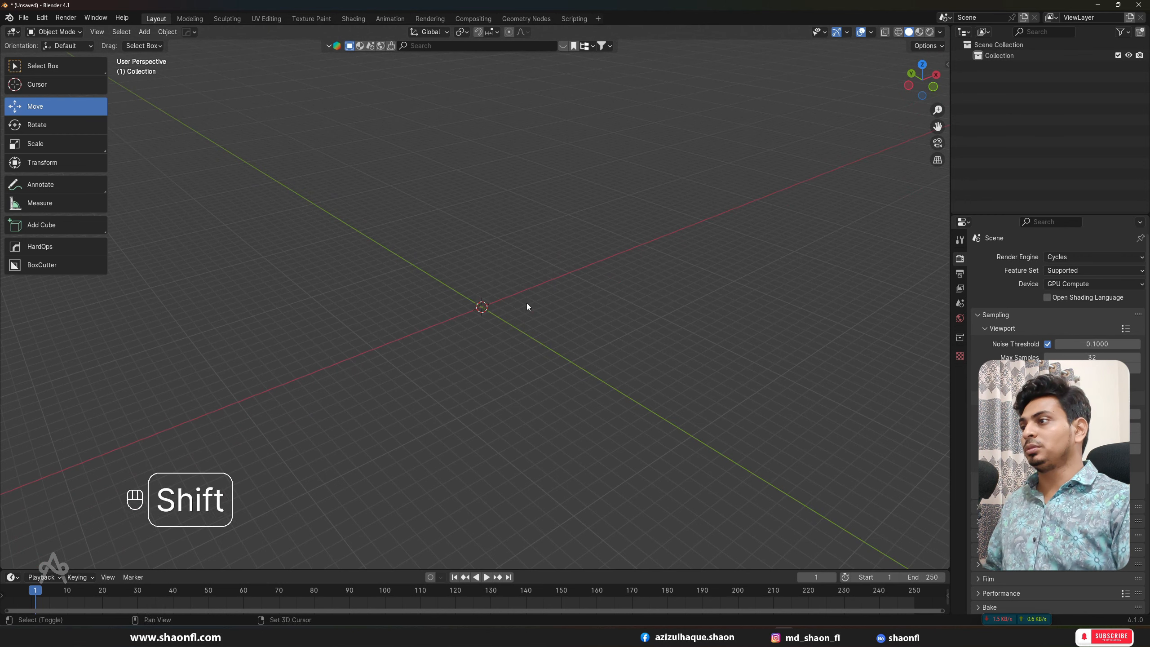
{"action": "key", "text": "shift+a"}
{"action": "left_click", "coordinate": [572, 314]}
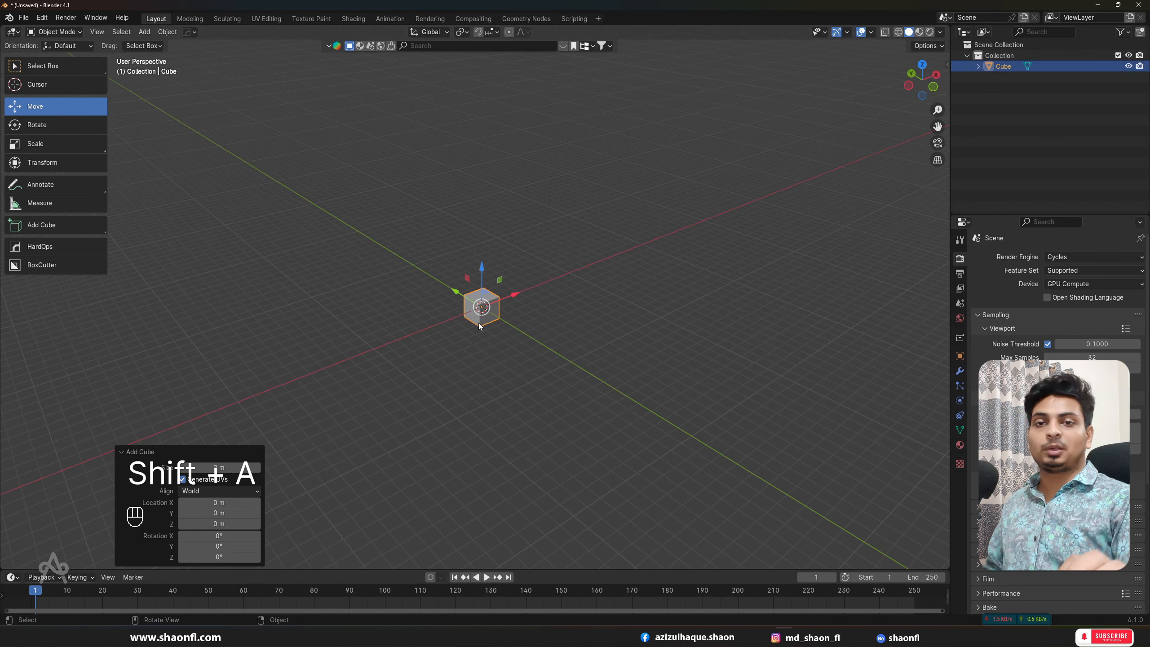
{"action": "scroll", "coordinate": [459, 317], "scroll_direction": "up", "scroll_amount": 5}
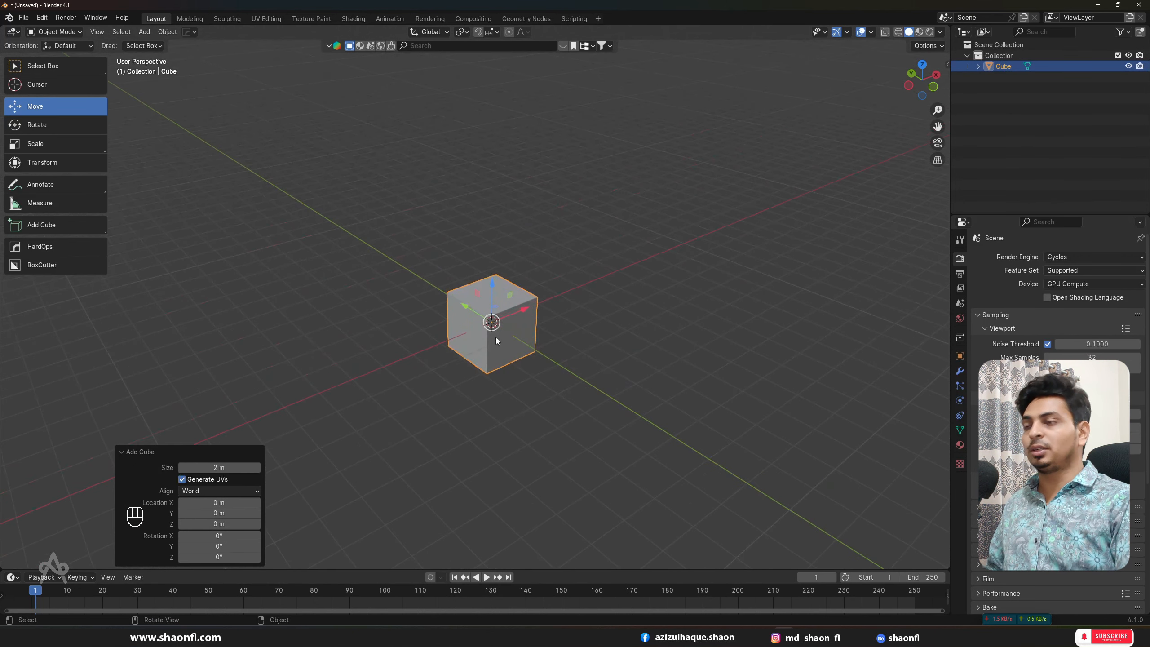
{"action": "scroll", "coordinate": [513, 326], "scroll_direction": "down", "scroll_amount": 5}
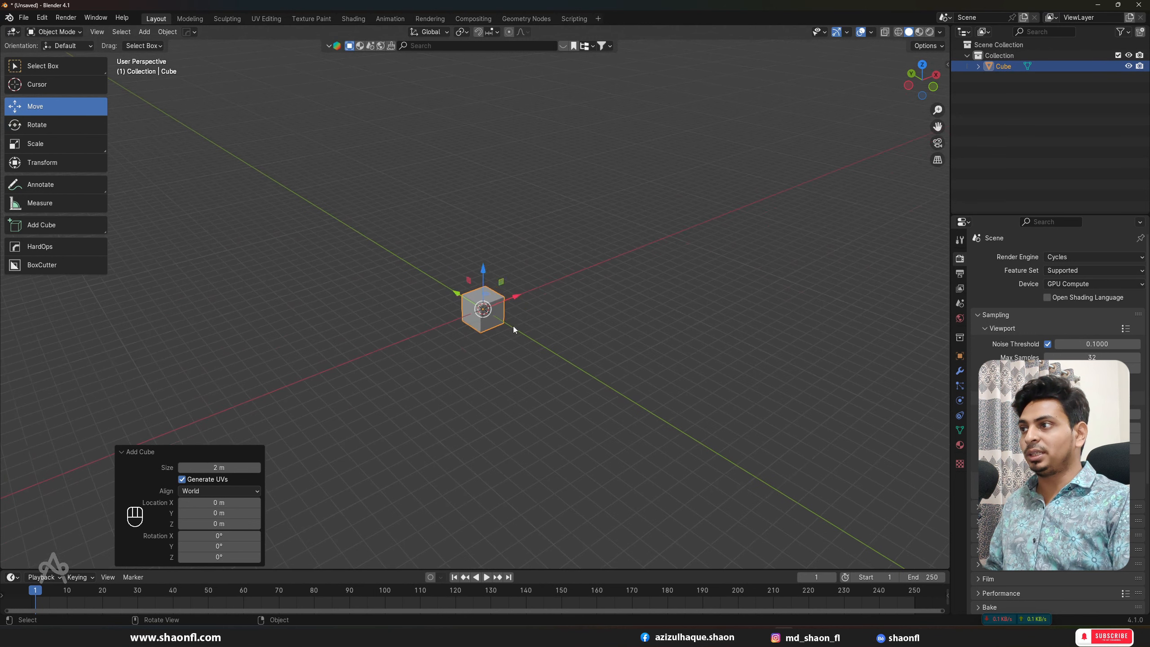
{"action": "scroll", "coordinate": [513, 326], "scroll_direction": "up", "scroll_amount": 5}
{"action": "scroll", "coordinate": [606, 333], "scroll_direction": "down", "scroll_amount": 2}
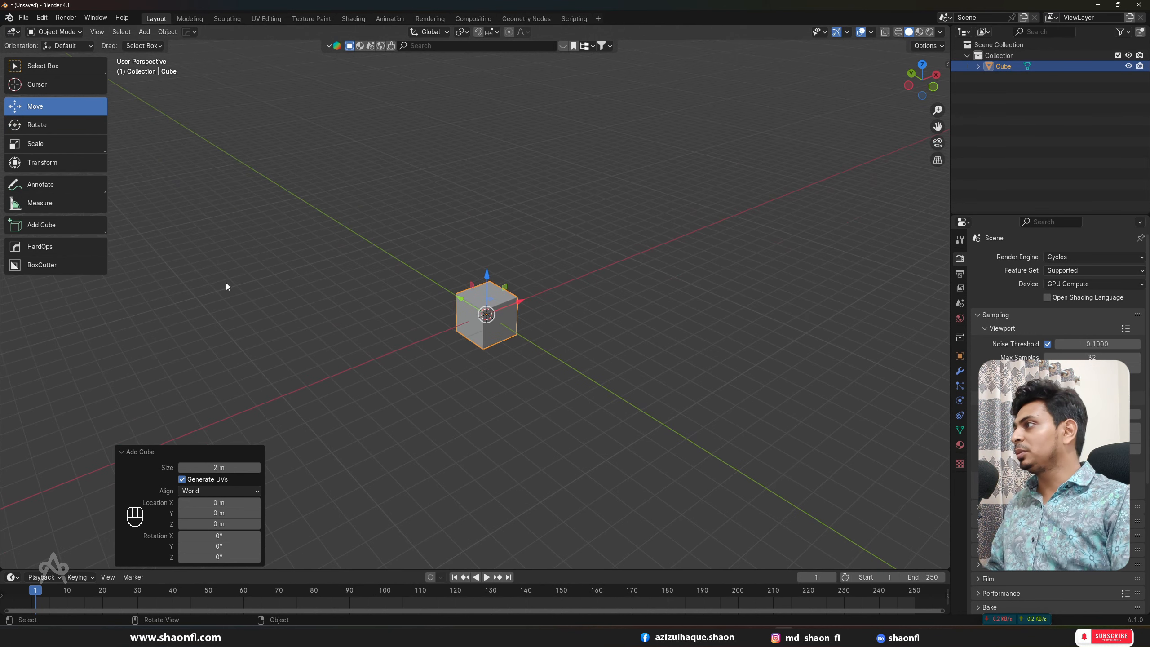
Enter Edit Mode on the cube, activate the Spin tool and check its Z-axis arc from above.
{"action": "key", "text": "Tab"}
{"action": "left_click", "coordinate": [31, 359]}
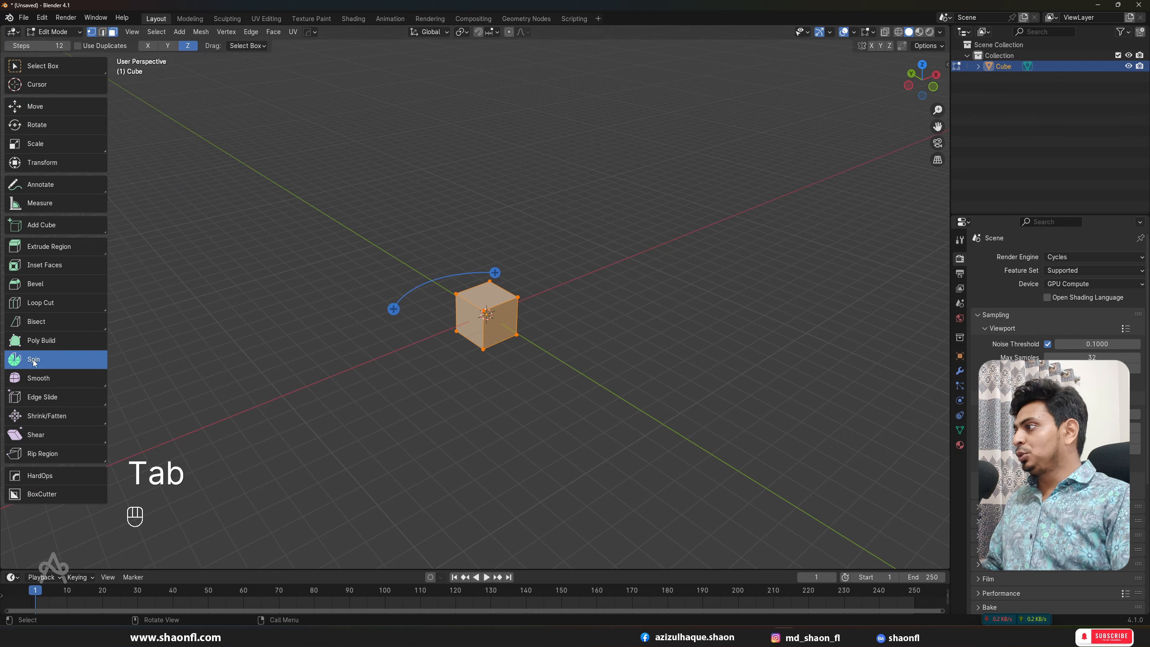
{"action": "middle_click_drag", "start_coordinate": [521, 299], "coordinate": [502, 365], "text": "alt"}
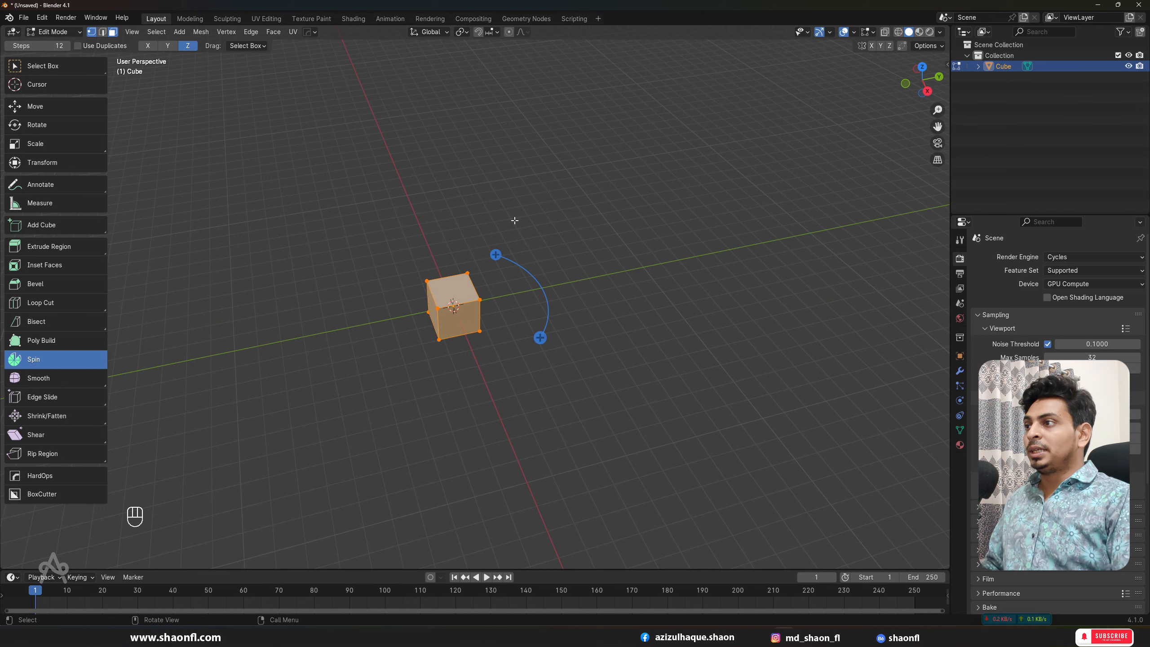
{"action": "scroll", "coordinate": [487, 295], "scroll_direction": "down", "scroll_amount": 2}
{"action": "scroll", "coordinate": [455, 295], "scroll_direction": "up", "scroll_amount": 3}
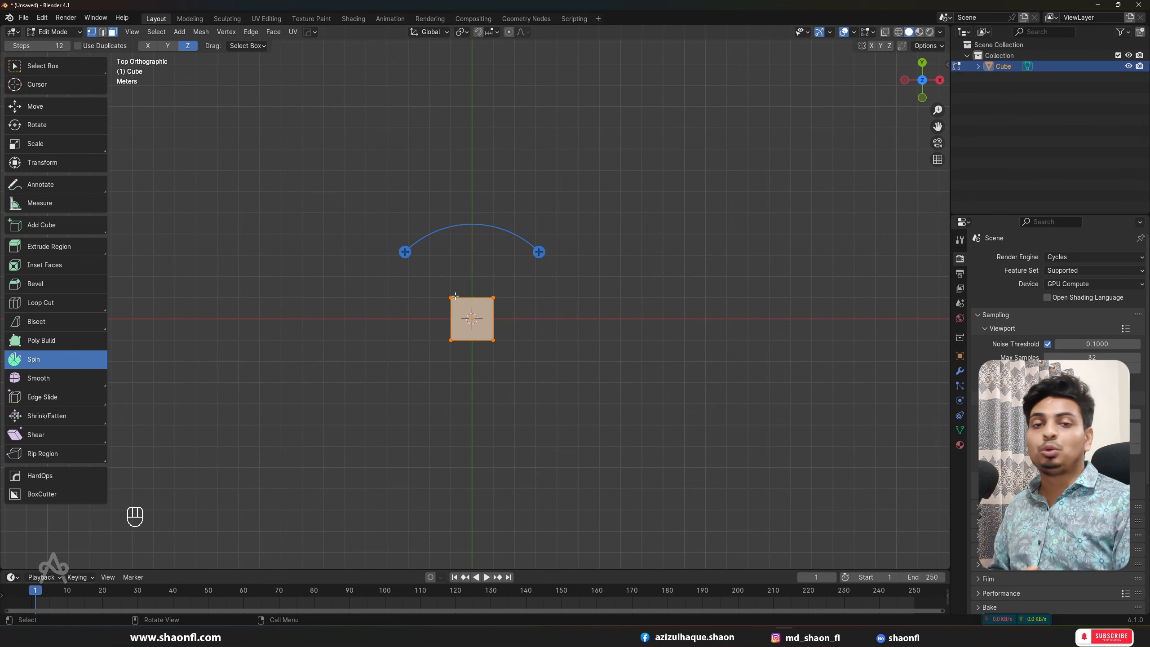
{"action": "scroll", "coordinate": [454, 295], "scroll_direction": "up", "scroll_amount": 6}
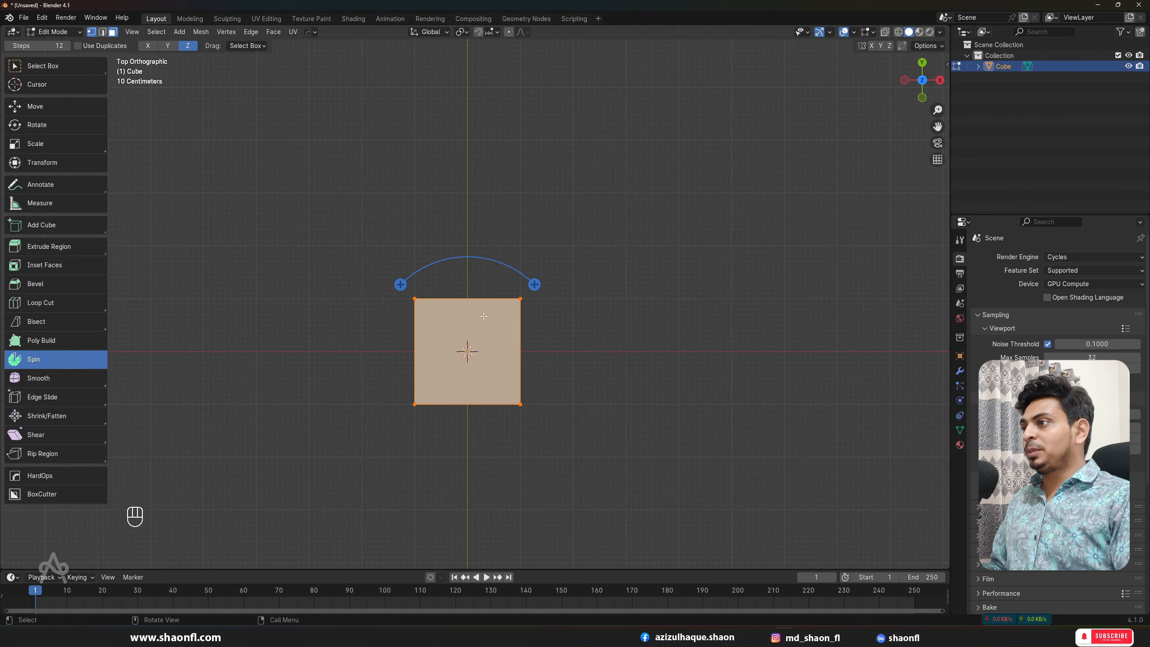
{"action": "scroll", "coordinate": [443, 293], "scroll_direction": "down", "scroll_amount": 4}
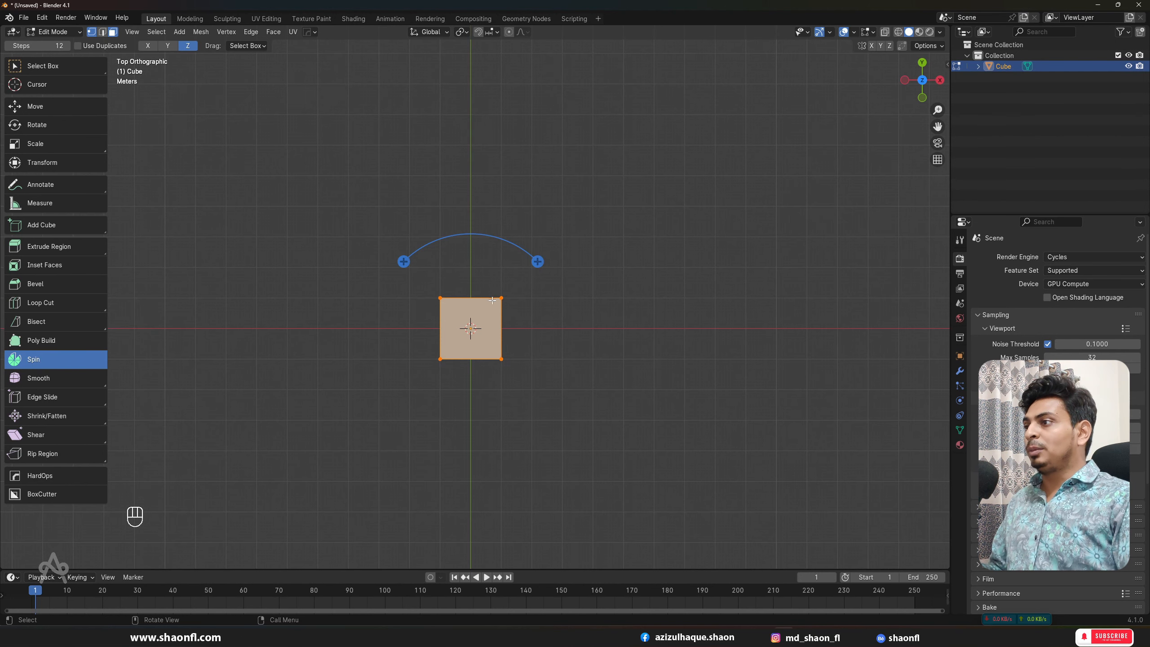
{"action": "left_click_drag", "start_coordinate": [493, 301], "coordinate": [476, 293], "text": "alt"}
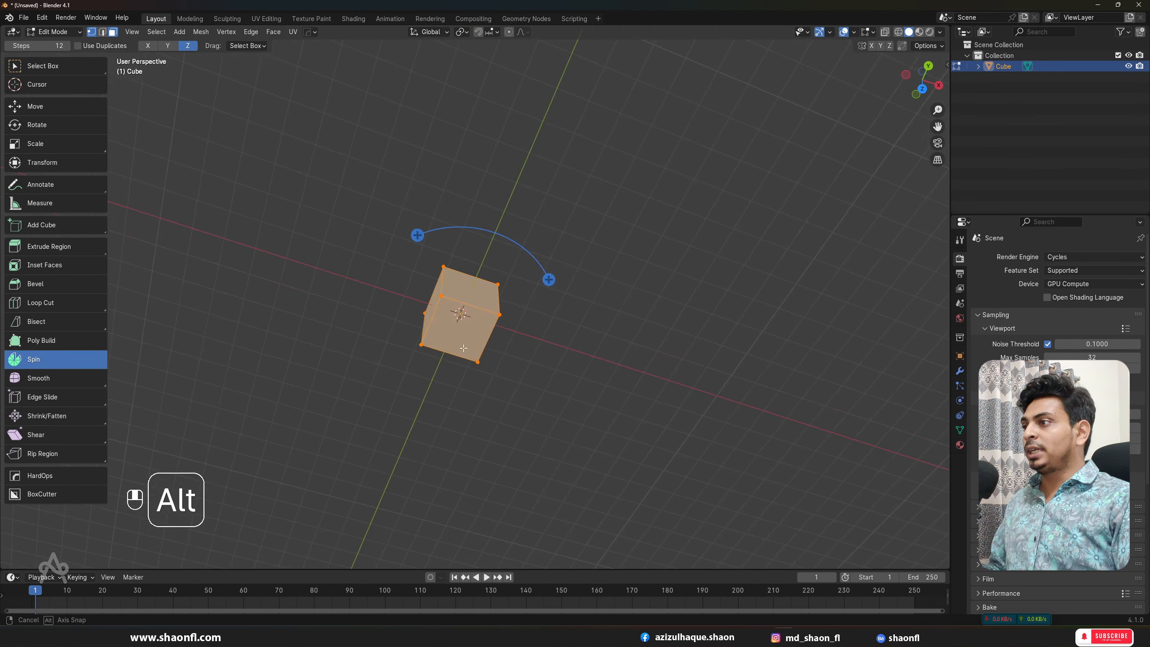
Select only the cube's +Y side face, reactivate the Spin tool and switch to the top view.
{"action": "left_click", "coordinate": [38, 106]}
{"action": "left_click", "coordinate": [480, 299]}
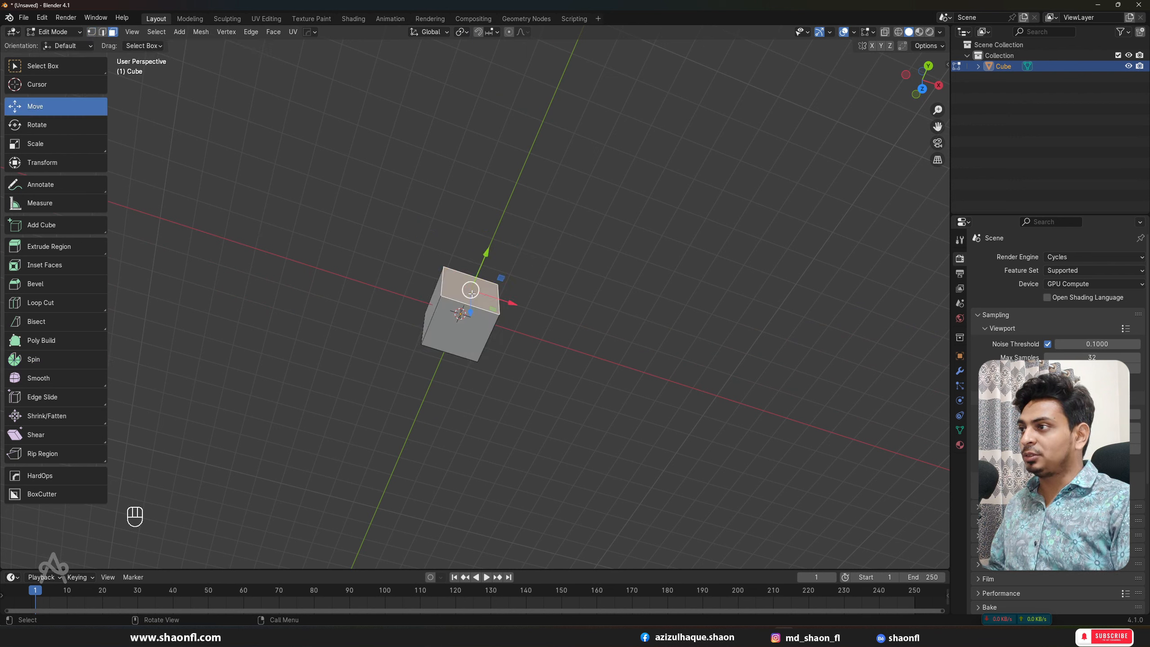
{"action": "left_click", "coordinate": [35, 360]}
{"action": "key", "text": "KP_7"}
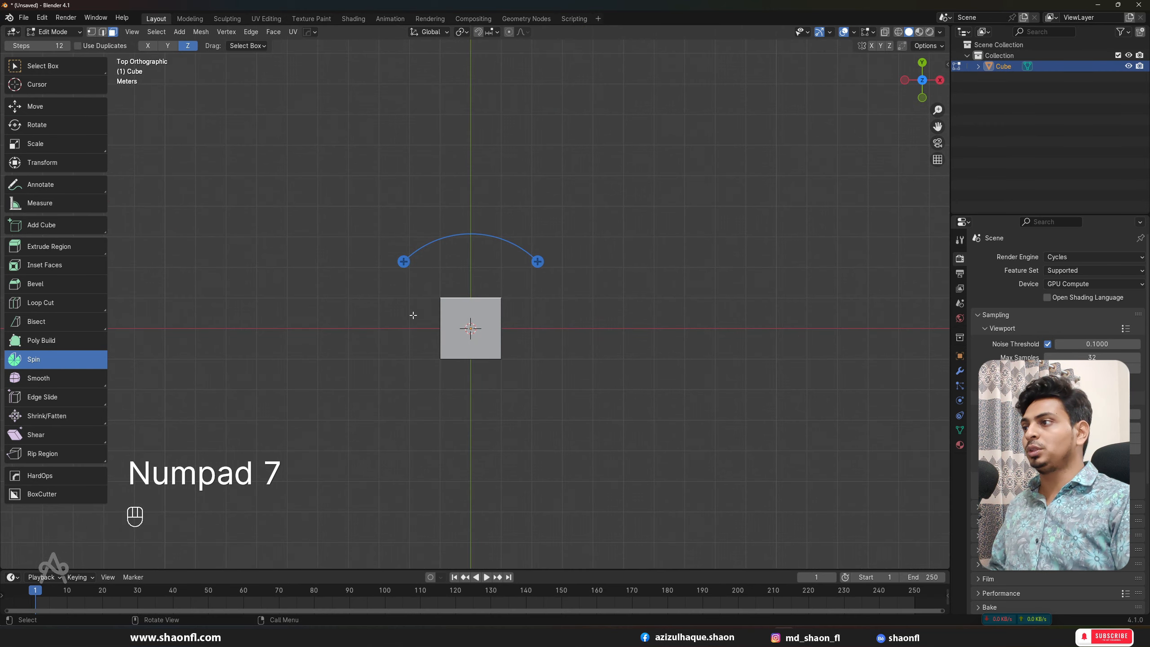
Try to spin the selected face about -110° around the world origin in 12 steps, and undo the spin.
{"action": "left_click_drag", "start_coordinate": [403, 261], "coordinate": [564, 288]}
{"action": "scroll", "coordinate": [476, 296], "scroll_direction": "up", "scroll_amount": 8}
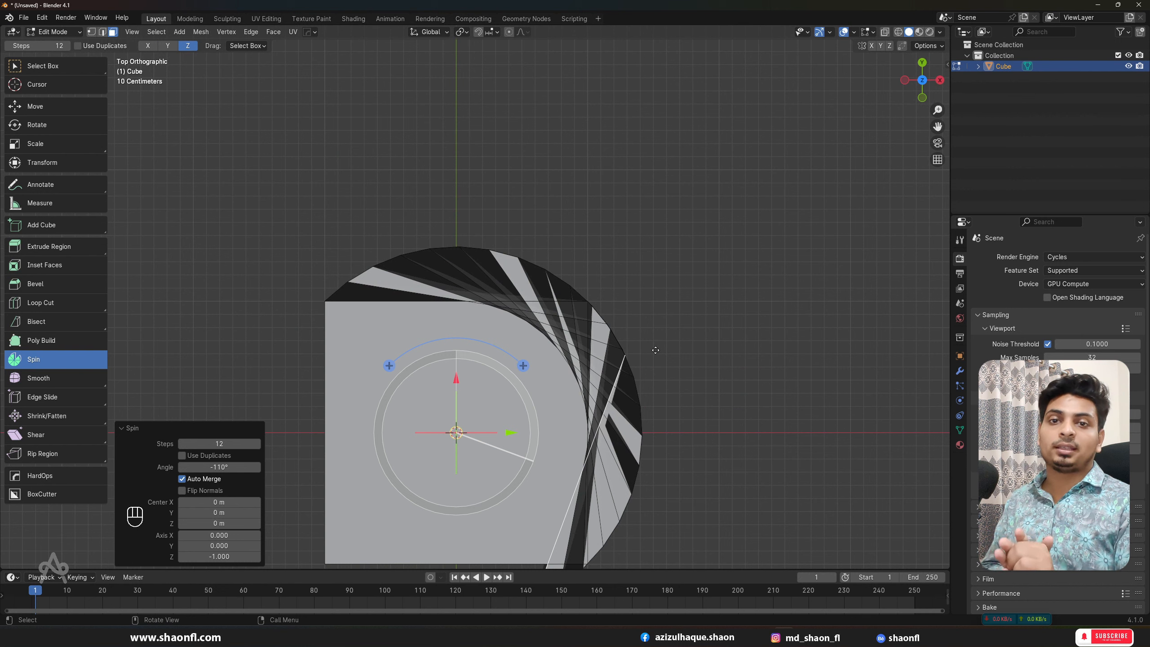
{"action": "scroll", "coordinate": [655, 349], "scroll_direction": "down", "scroll_amount": 5}
{"action": "key", "text": "ctrl+z"}
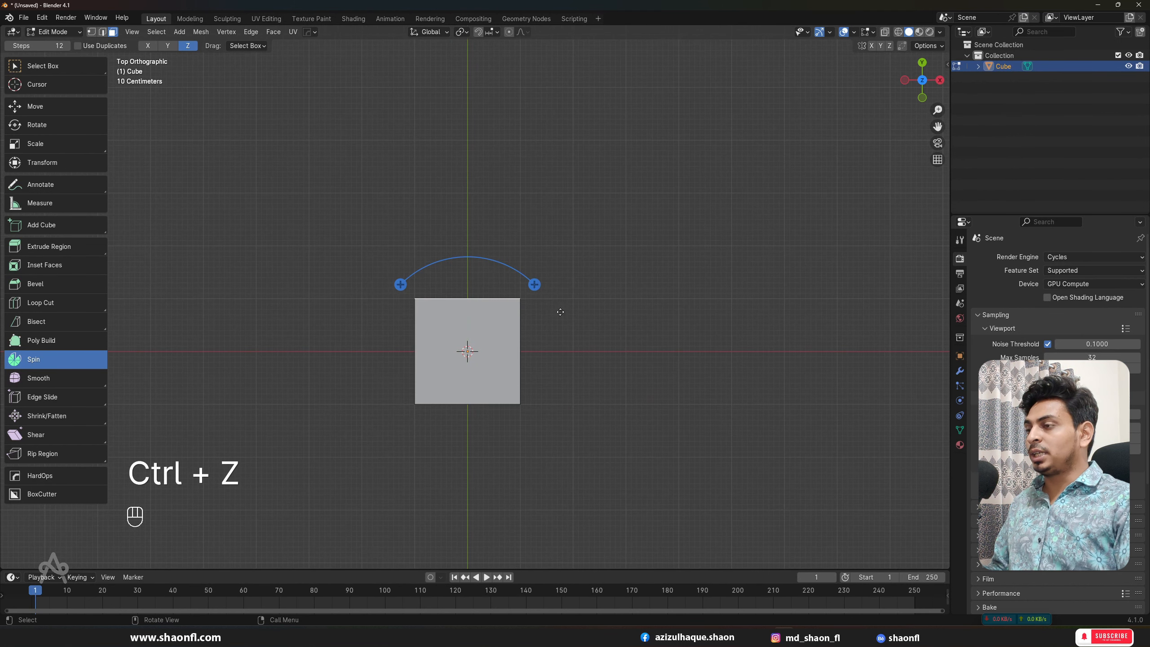
Place the 3D cursor diagonally off the cube's +X +Y corner, at about X 2.28 m, Y 1.59 m.
{"action": "key", "text": "shift"}
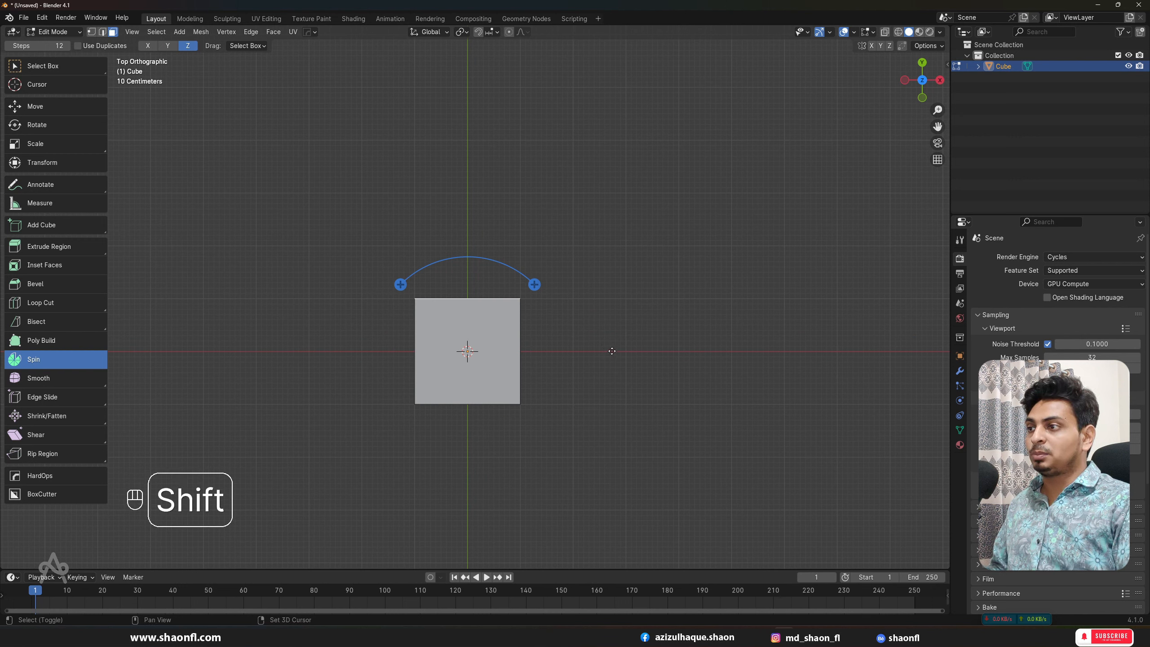
{"action": "right_click", "coordinate": [612, 351], "text": "shift"}
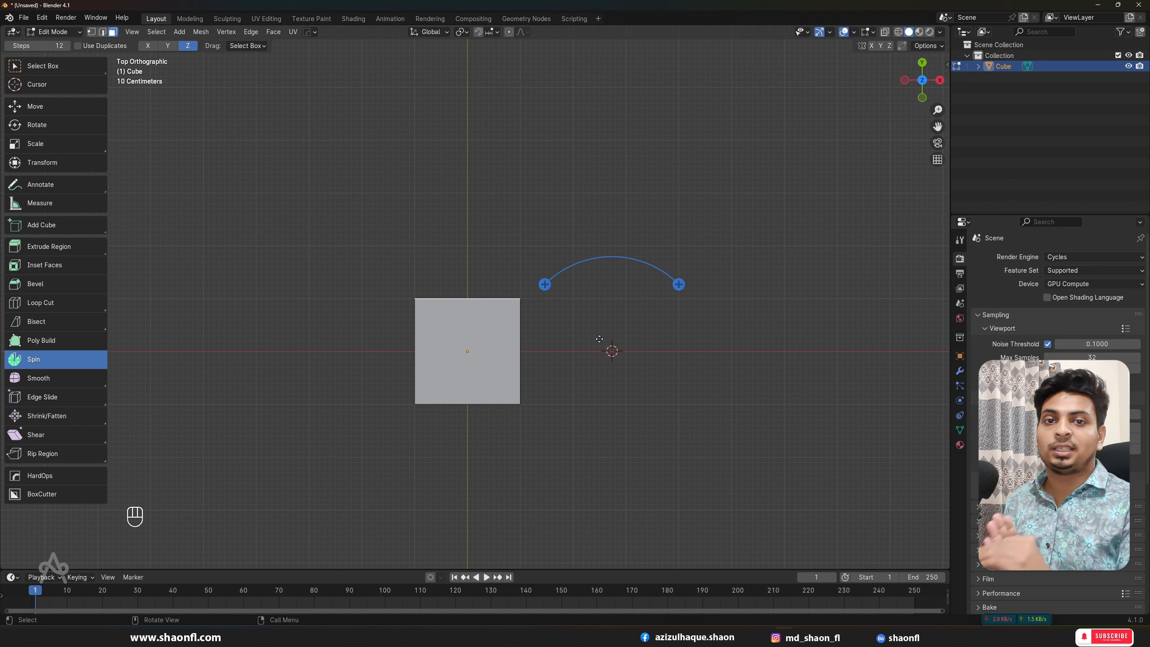
{"action": "right_click", "coordinate": [584, 284], "text": "shift"}
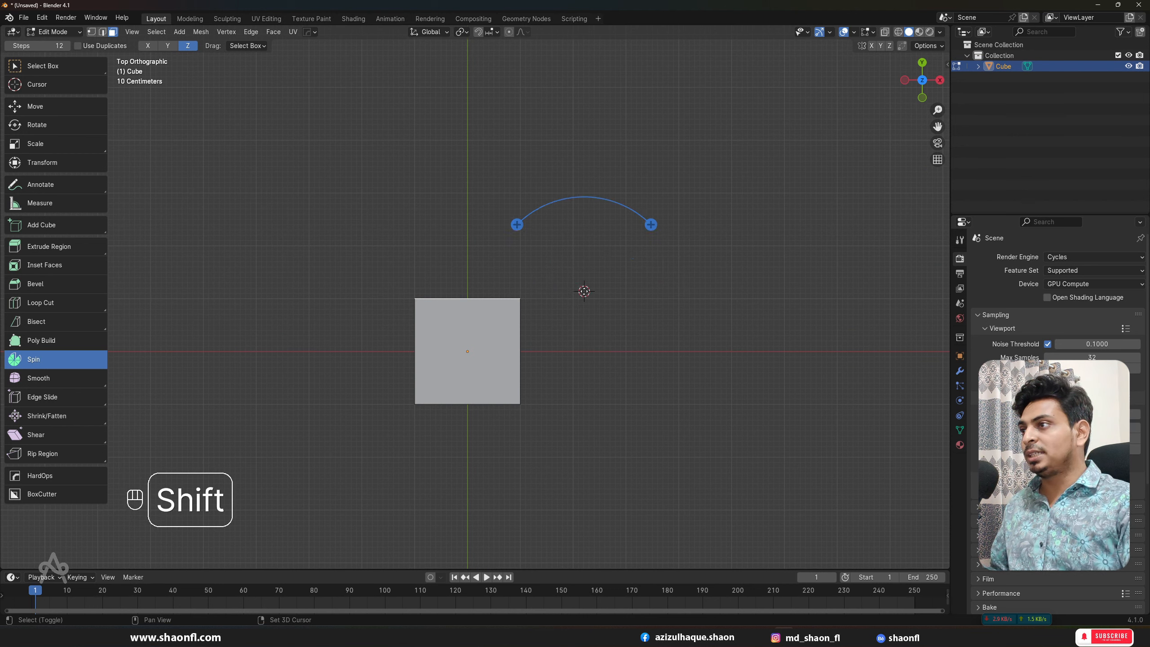
{"action": "right_click", "coordinate": [589, 266], "text": "shift"}
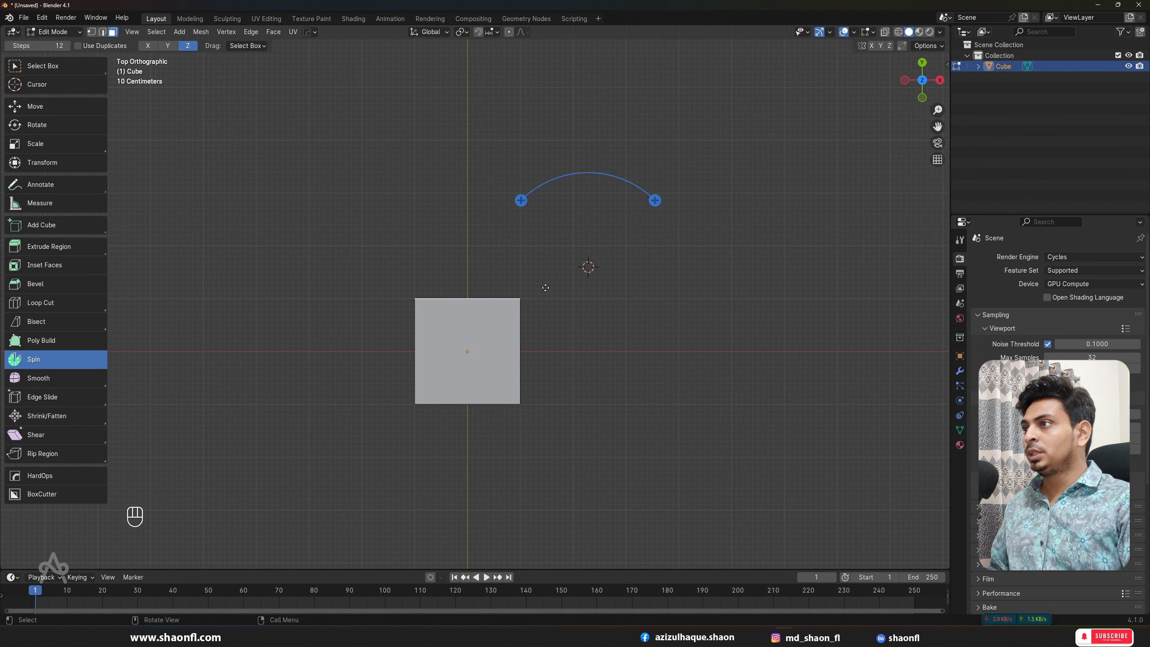
Spin the +Y face about -226° around the 3D cursor in 12 steps to form a curved extrusion.
{"action": "middle_click_drag", "start_coordinate": [480, 282], "coordinate": [485, 292], "text": "alt"}
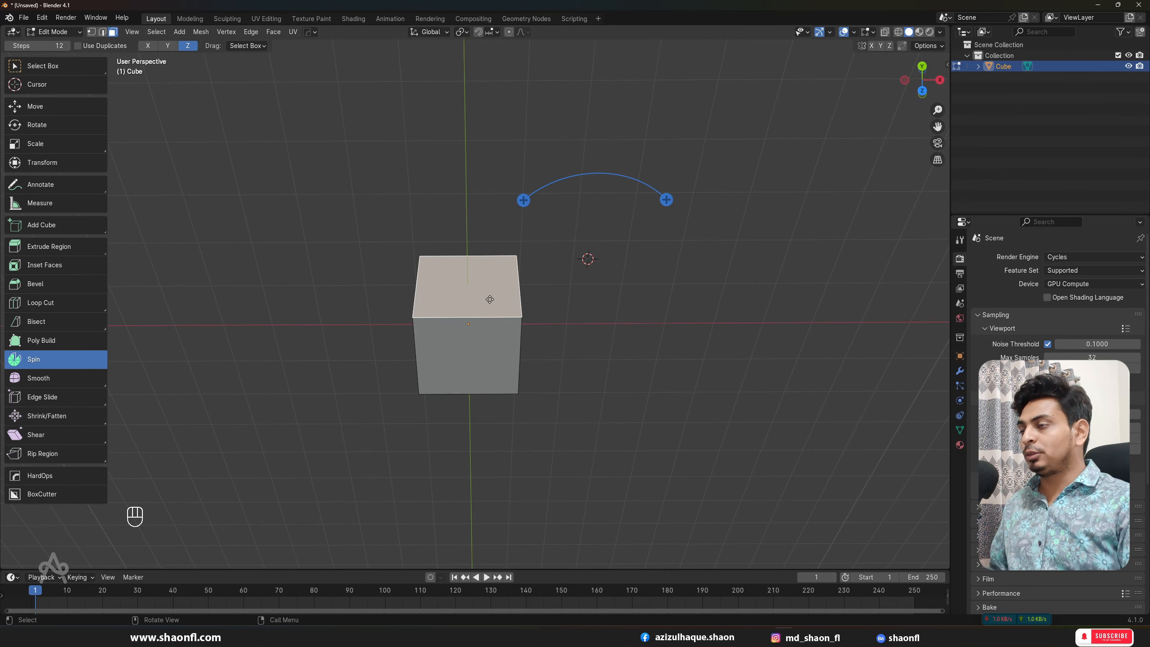
{"action": "key", "text": "KP_7"}
{"action": "key", "text": "KP_4"}
{"action": "key", "text": "KP_7"}
{"action": "left_click_drag", "start_coordinate": [521, 201], "coordinate": [597, 469]}
{"action": "scroll", "coordinate": [597, 468], "scroll_direction": "down", "scroll_amount": 5}
{"action": "left_click_drag", "start_coordinate": [514, 369], "coordinate": [493, 162], "text": "alt"}
{"action": "scroll", "coordinate": [544, 301], "scroll_direction": "up", "scroll_amount": 5}
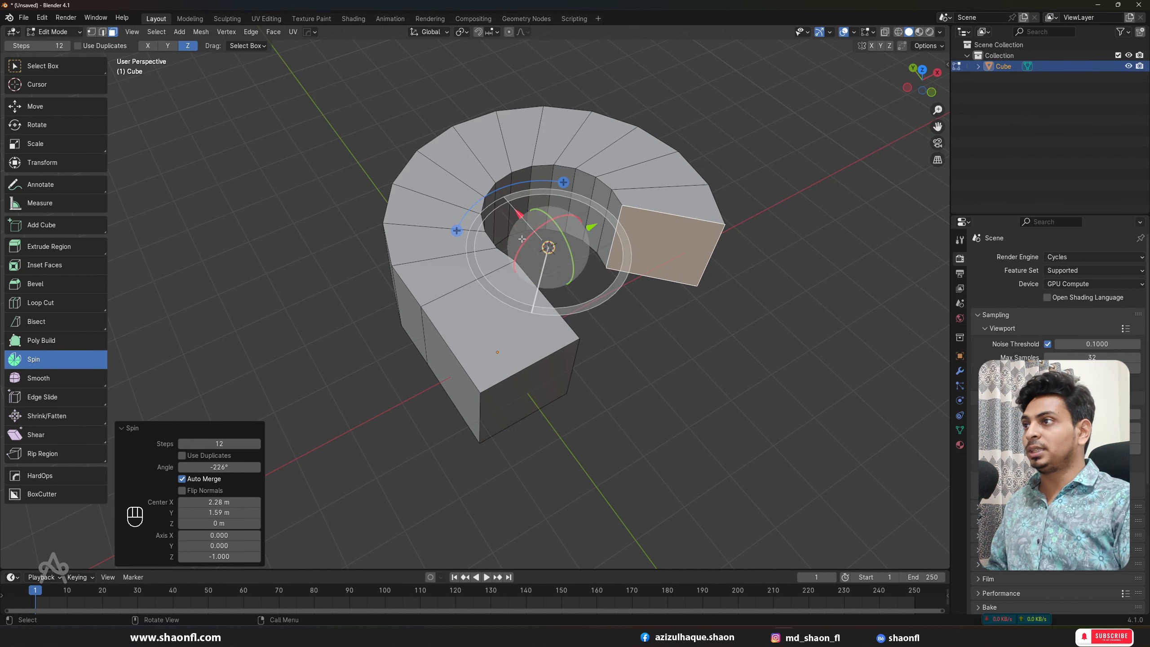
Widen the spin's sweep angle and set its steps to 3, viewing the shape from the top.
{"action": "scroll", "coordinate": [521, 224], "scroll_direction": "down", "scroll_amount": 2}
{"action": "scroll", "coordinate": [521, 224], "scroll_direction": "up", "scroll_amount": 4}
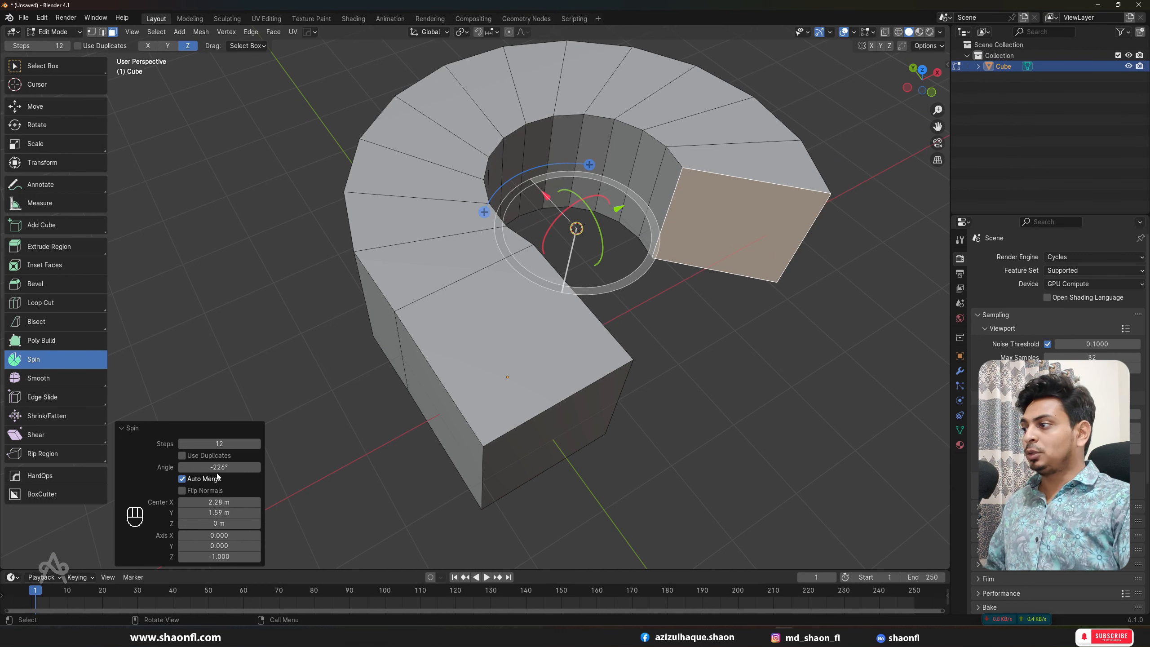
{"action": "left_click_drag", "start_coordinate": [219, 468], "coordinate": [195, 444]}
{"action": "key", "text": "KP_7"}
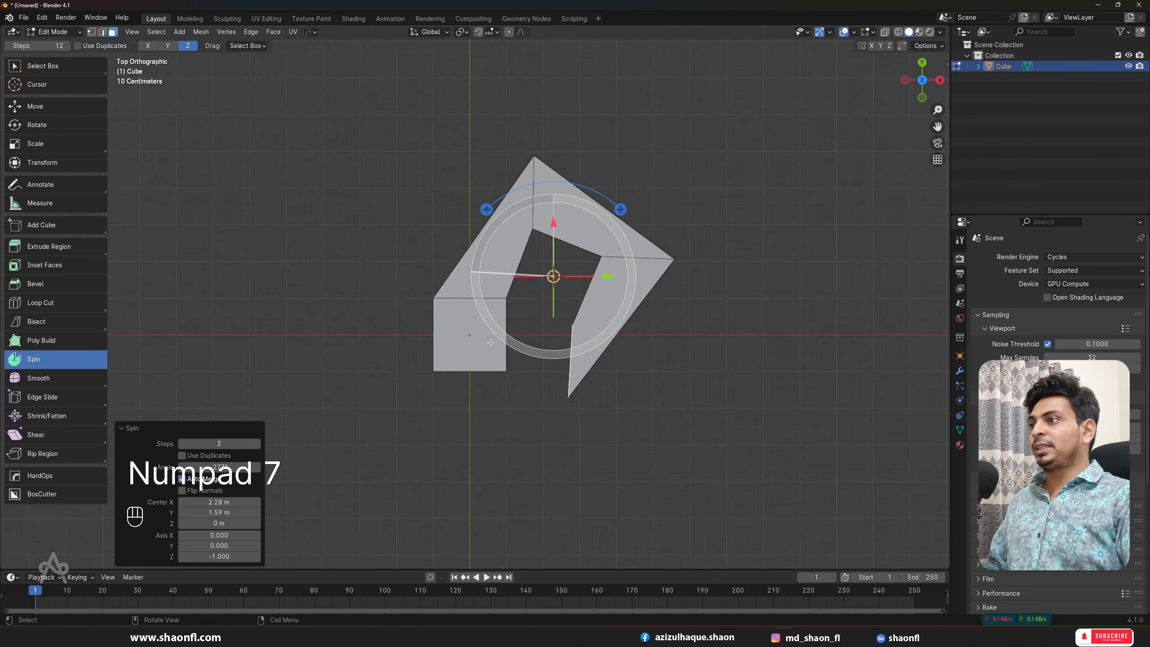
Return to Object Mode and delete the spun cube.
{"action": "key", "text": "Tab"}
{"action": "key", "text": "shift+s"}
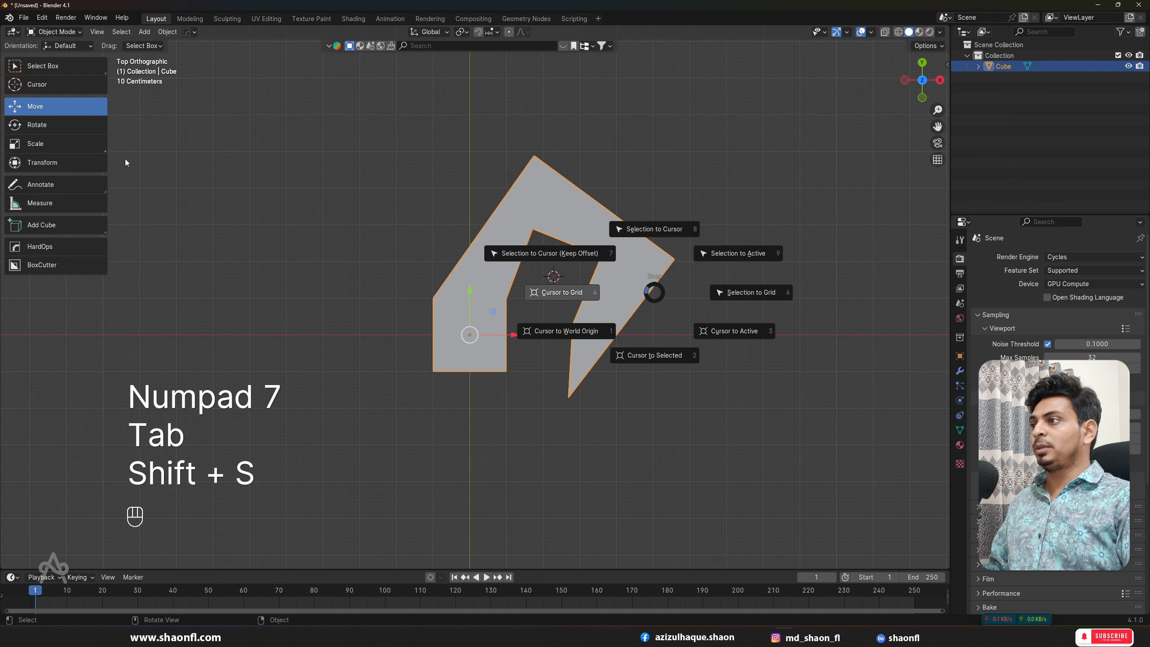
{"action": "key", "text": "Escape"}
{"action": "key", "text": "a"}
{"action": "key", "text": "shift+a"}
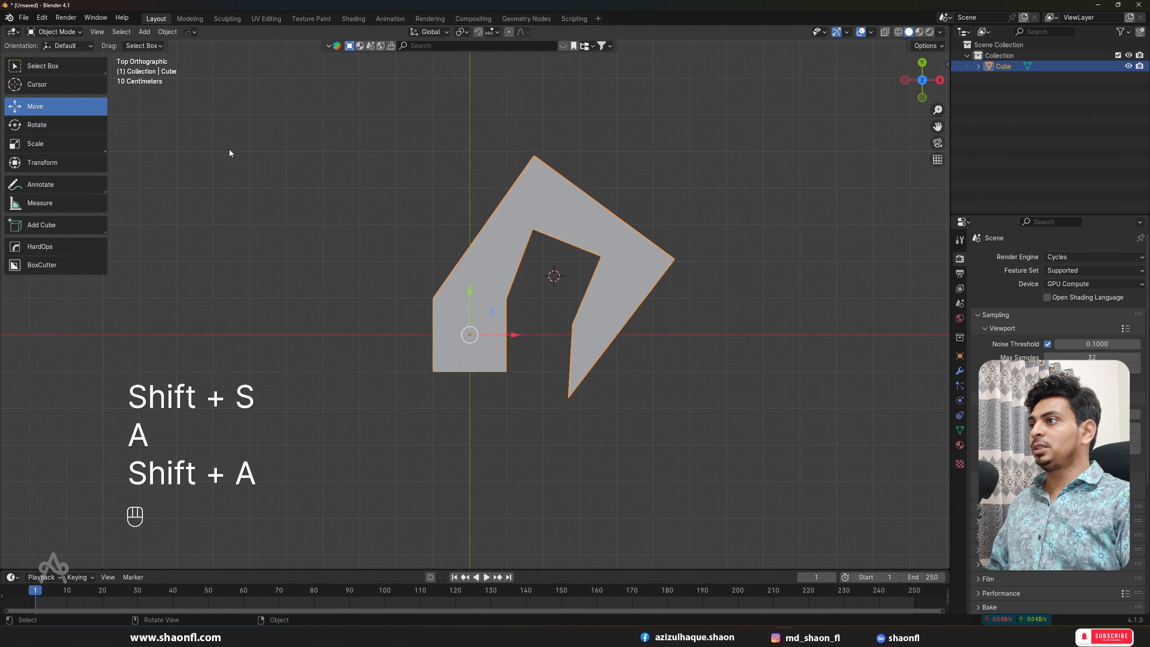
{"action": "key", "text": "x"}
{"action": "left_click", "coordinate": [532, 218]}
Add a UV sphere with a 1 m radius, 32 segments and 16 rings at the 3D cursor.
{"action": "key", "text": "shift+a"}
{"action": "mouse_move", "coordinate": [539, 220]}
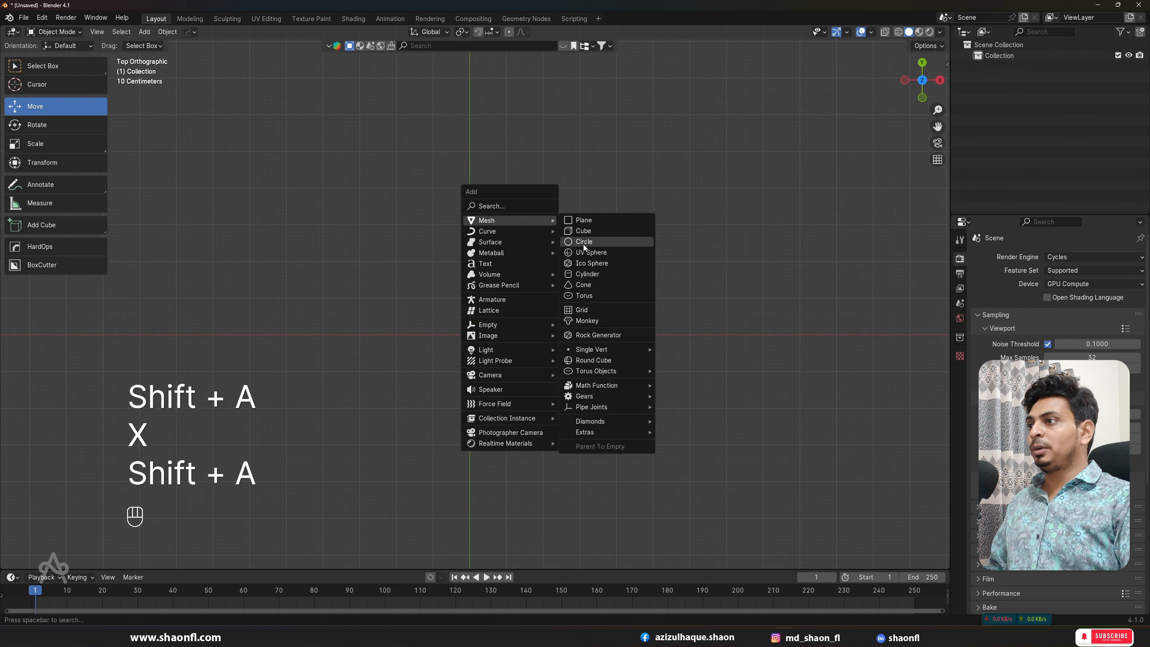
{"action": "left_click", "coordinate": [587, 253]}
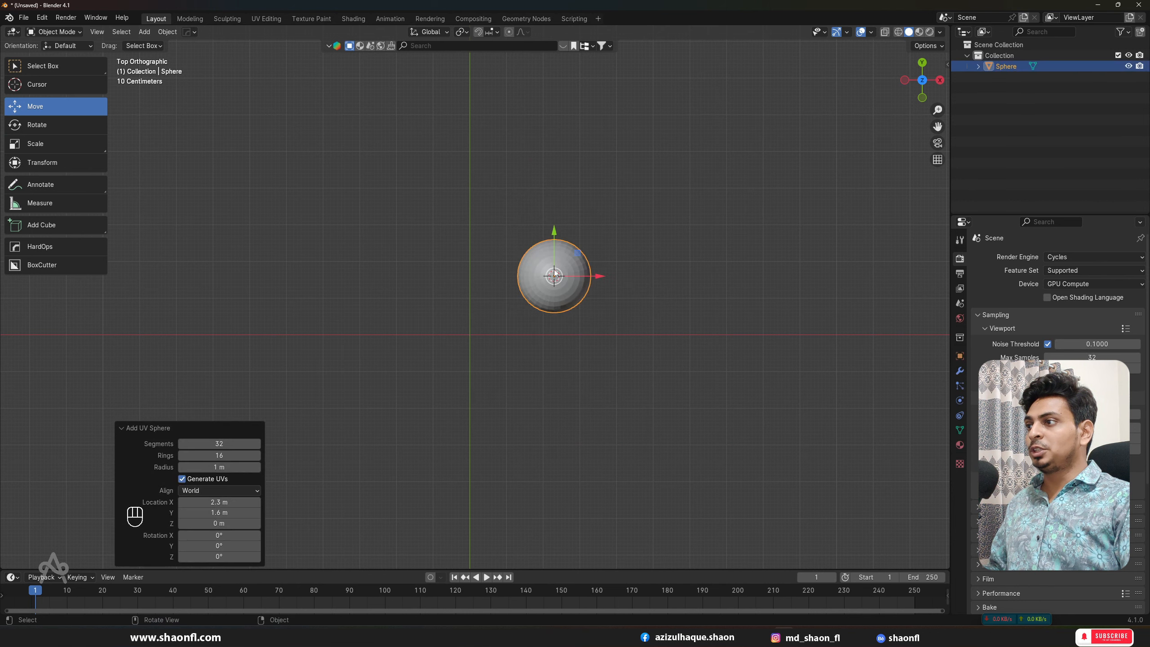
{"action": "left_click_drag", "start_coordinate": [523, 307], "coordinate": [571, 293], "text": "alt"}
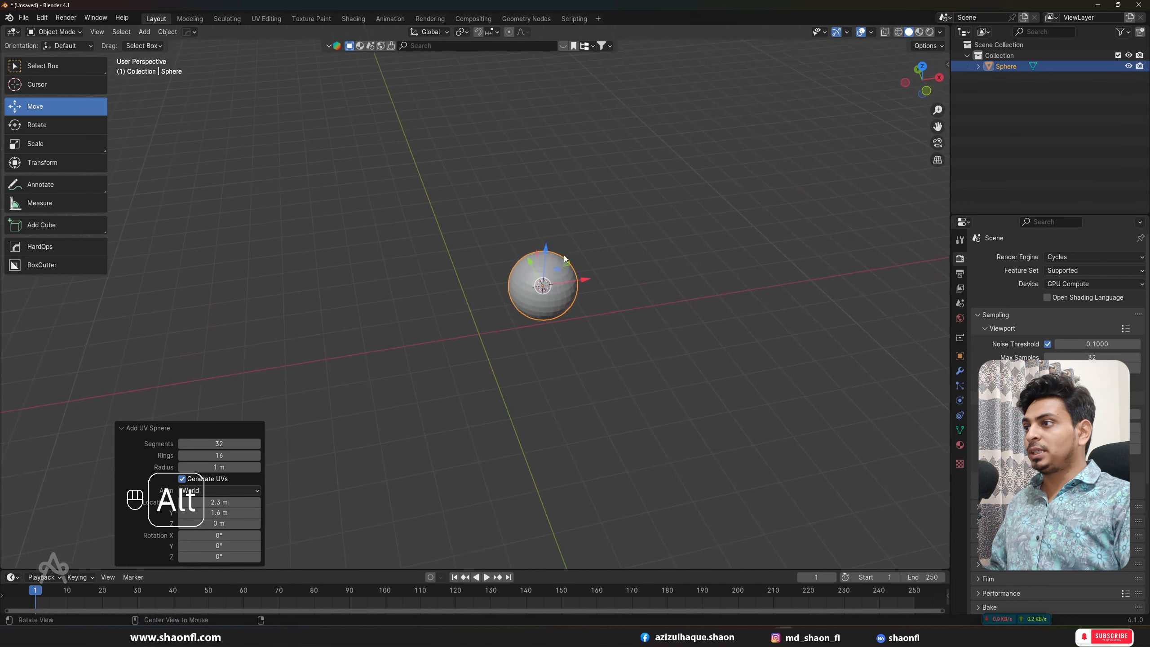
{"action": "scroll", "coordinate": [590, 290], "scroll_direction": "up", "scroll_amount": 4}
{"action": "key", "text": "KP_7"}
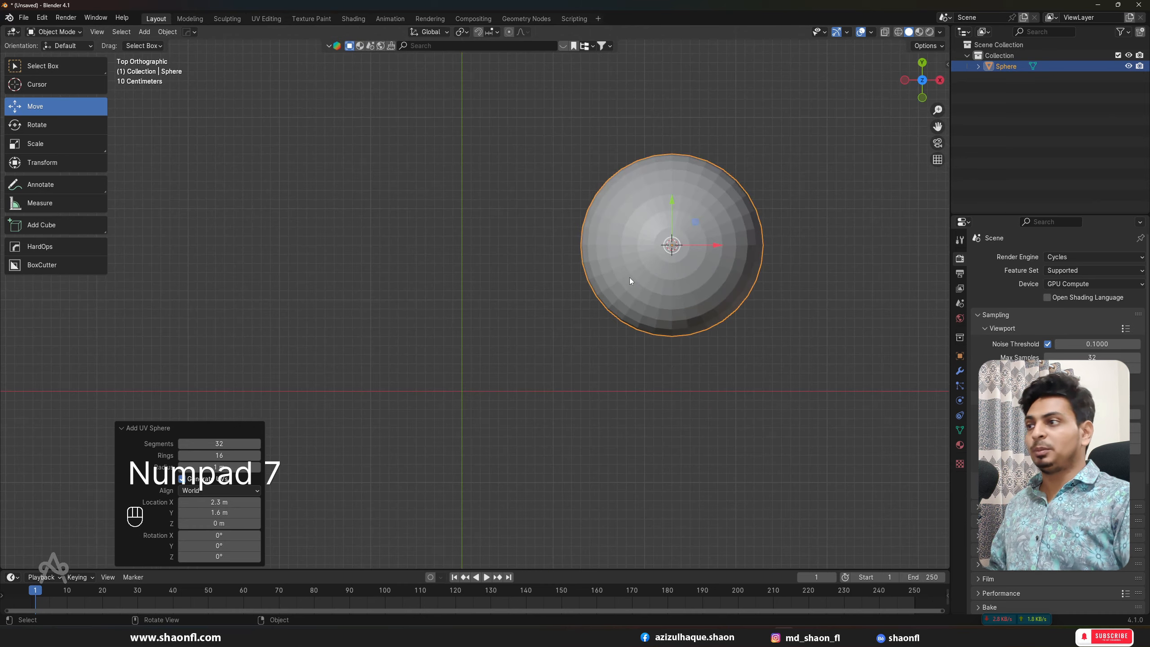
Snap the 3D cursor to the world origin and the sphere to the cursor.
{"action": "key", "text": "shift+s"}
{"action": "key", "text": "shift+s"}
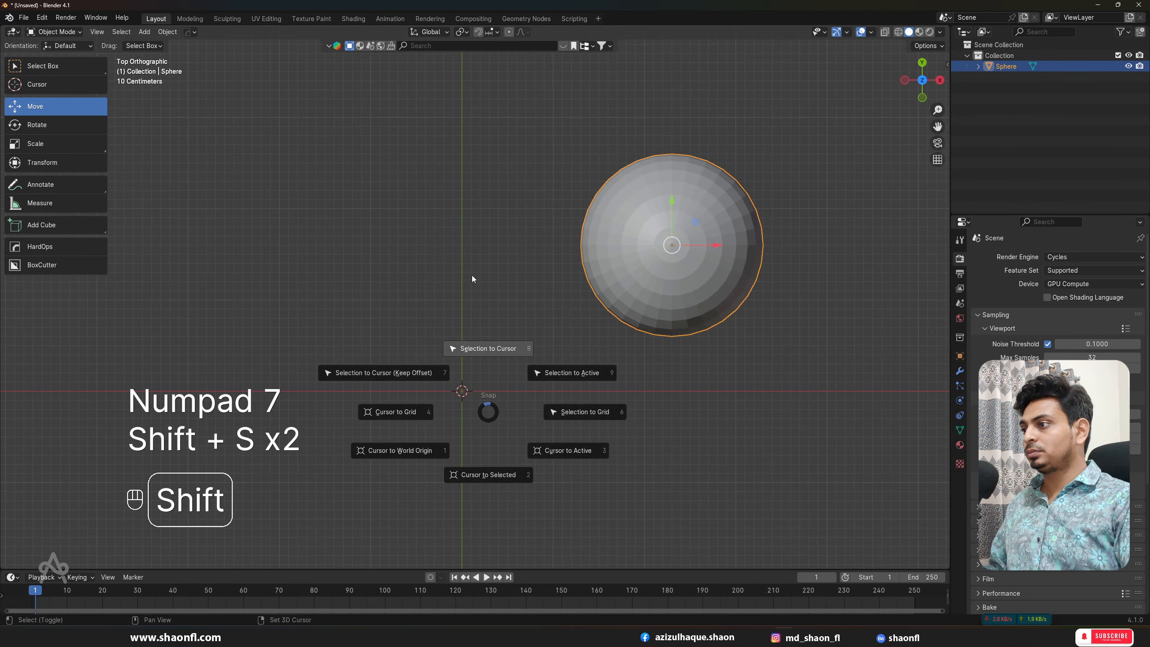
{"action": "left_click", "coordinate": [472, 277]}
{"action": "middle_click_drag", "start_coordinate": [478, 419], "coordinate": [520, 322]}
{"action": "left_click_drag", "start_coordinate": [517, 318], "coordinate": [578, 308], "text": "alt"}
{"action": "key", "text": "KP_7"}
{"action": "scroll", "coordinate": [578, 308], "scroll_direction": "down", "scroll_amount": 5}
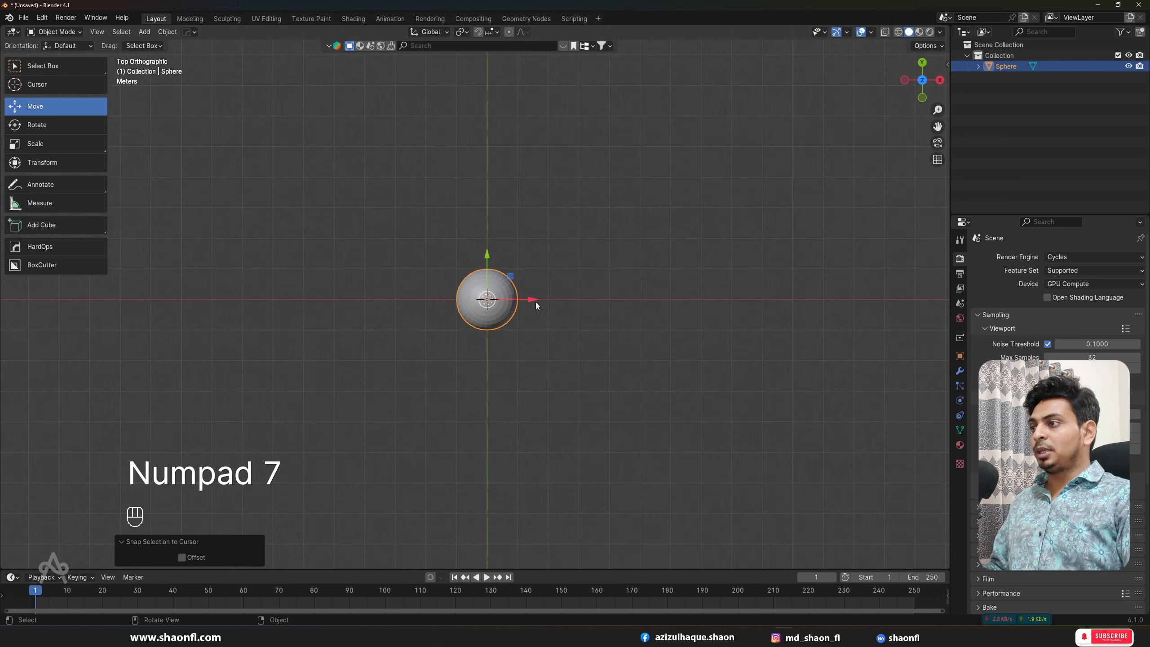
Enter Edit Mode on the sphere and move its whole mesh about -3.87 m along X.
{"action": "scroll", "coordinate": [522, 312], "scroll_direction": "up", "scroll_amount": 2}
{"action": "key", "text": "Tab"}
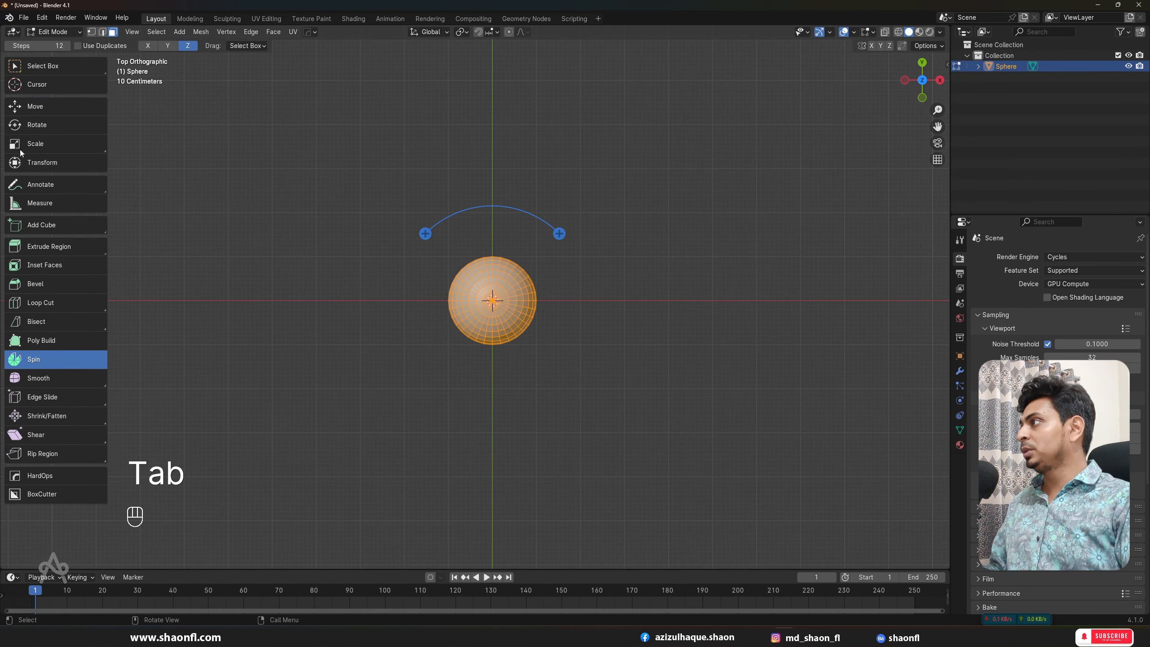
{"action": "left_click", "coordinate": [32, 111]}
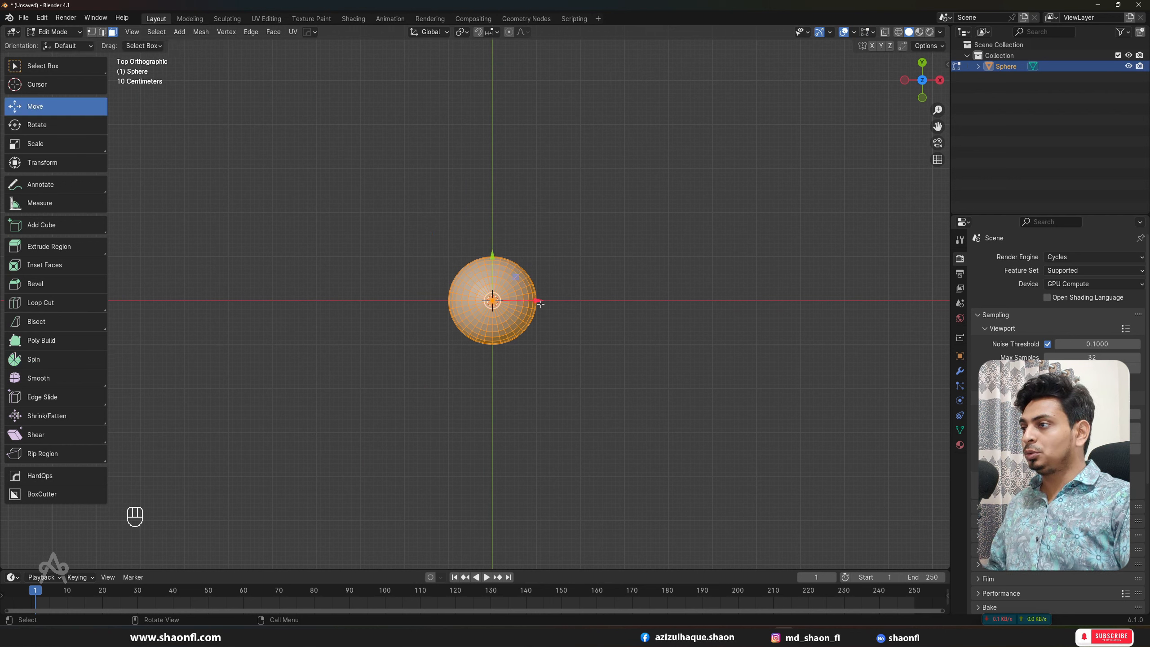
{"action": "left_click_drag", "start_coordinate": [538, 302], "coordinate": [365, 304]}
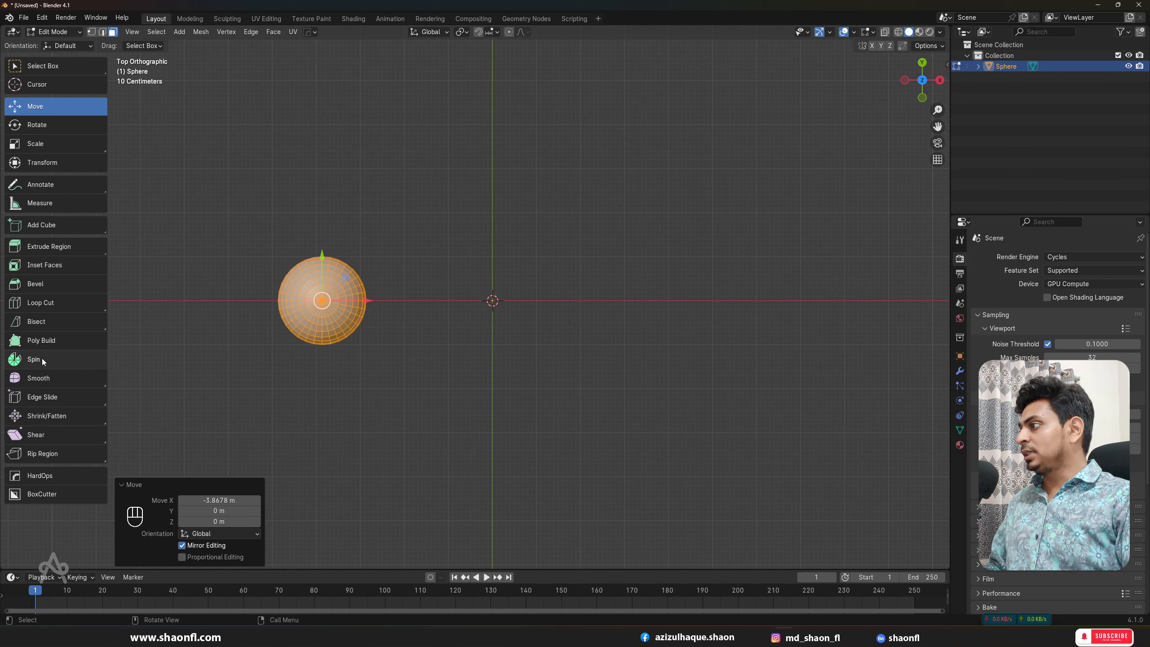
Spin the sphere's mesh around the world origin in 3 steps and set the spin angle to 360°.
{"action": "left_click", "coordinate": [68, 360]}
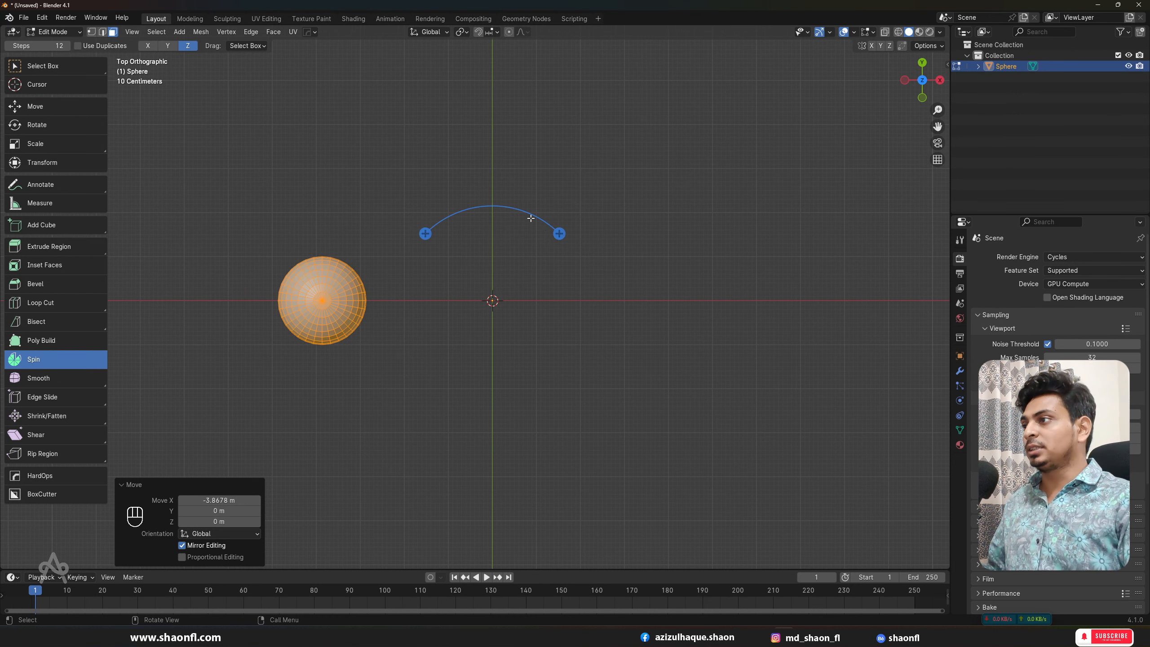
{"action": "left_click_drag", "start_coordinate": [426, 234], "coordinate": [401, 294]}
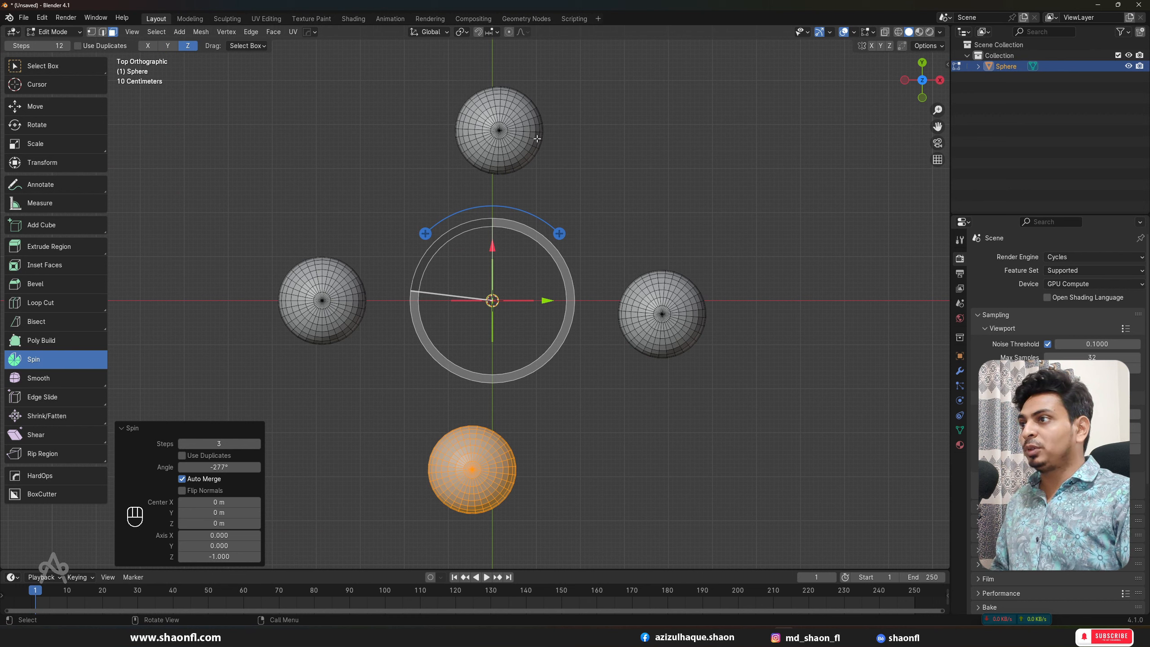
{"action": "left_click", "coordinate": [220, 468]}
{"action": "type", "text": "360"}
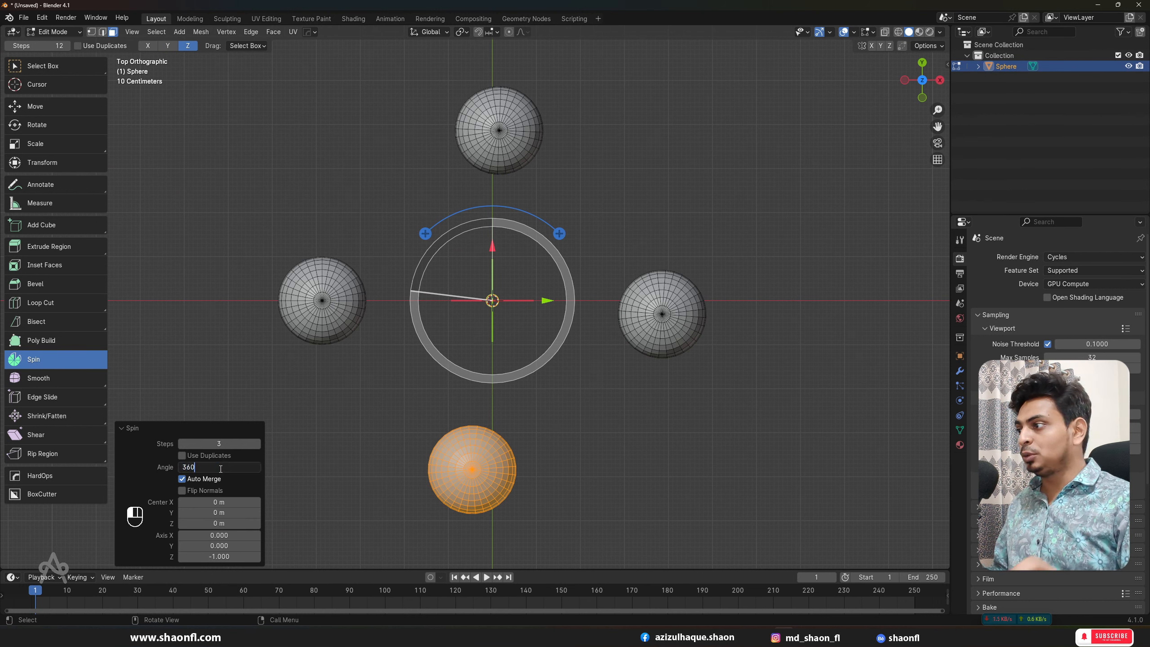
{"action": "key", "text": "Return"}
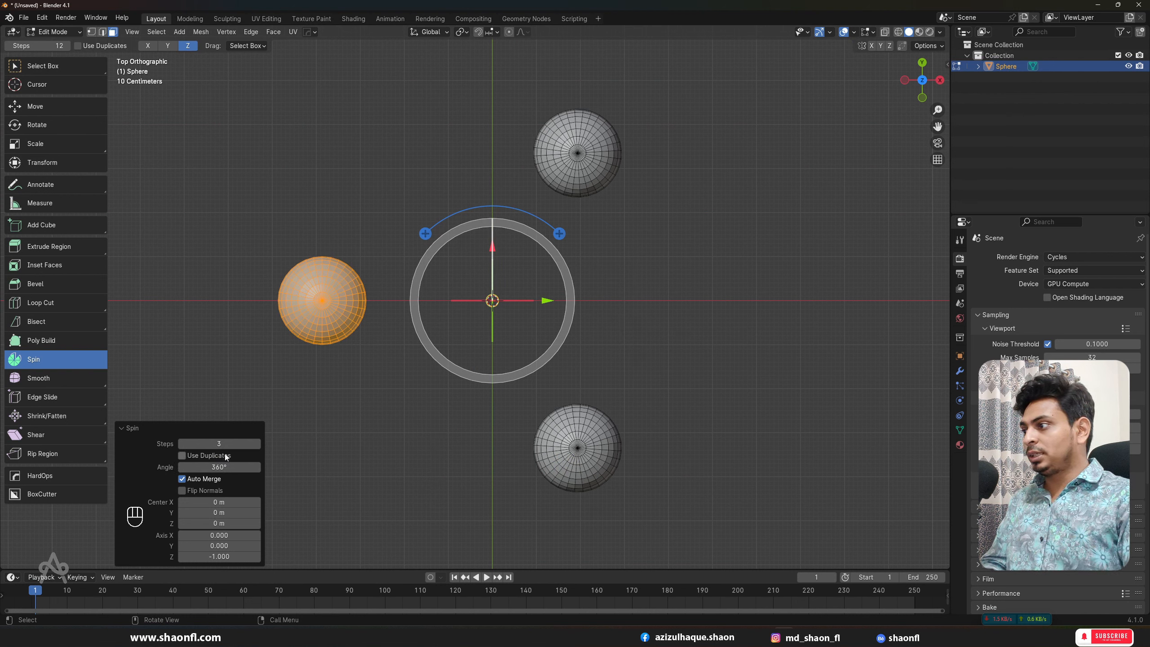
Set the spin angle to -360° and adjust it to about -273°.
{"action": "left_click", "coordinate": [228, 471]}
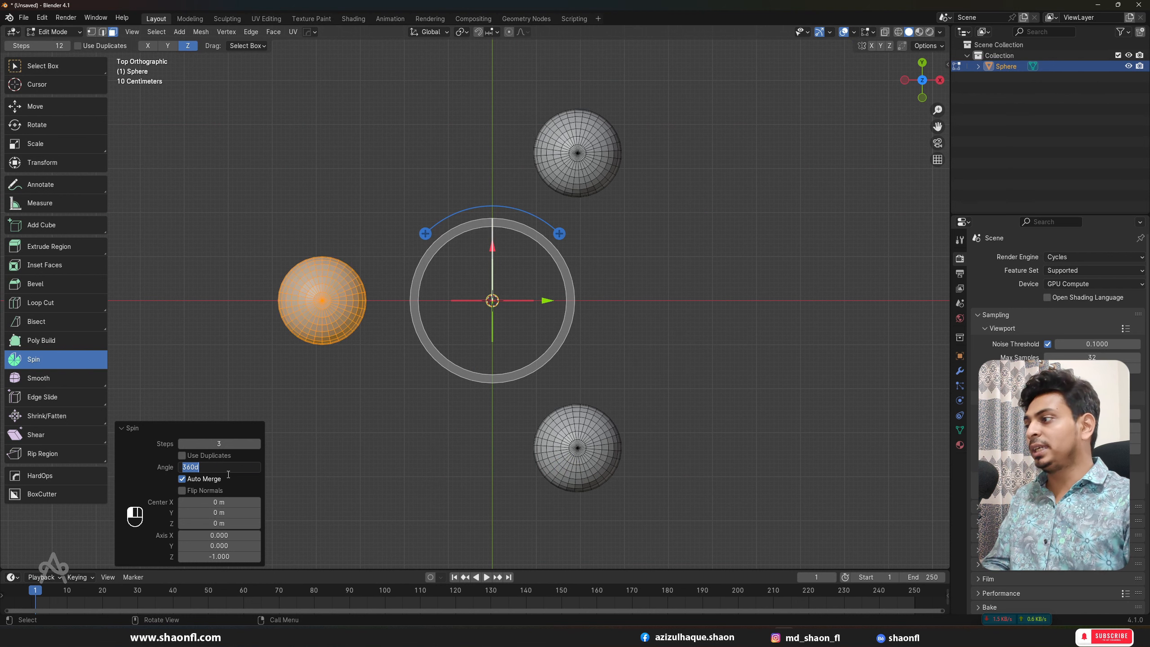
{"action": "key", "text": "Home"}
{"action": "type", "text": "-"}
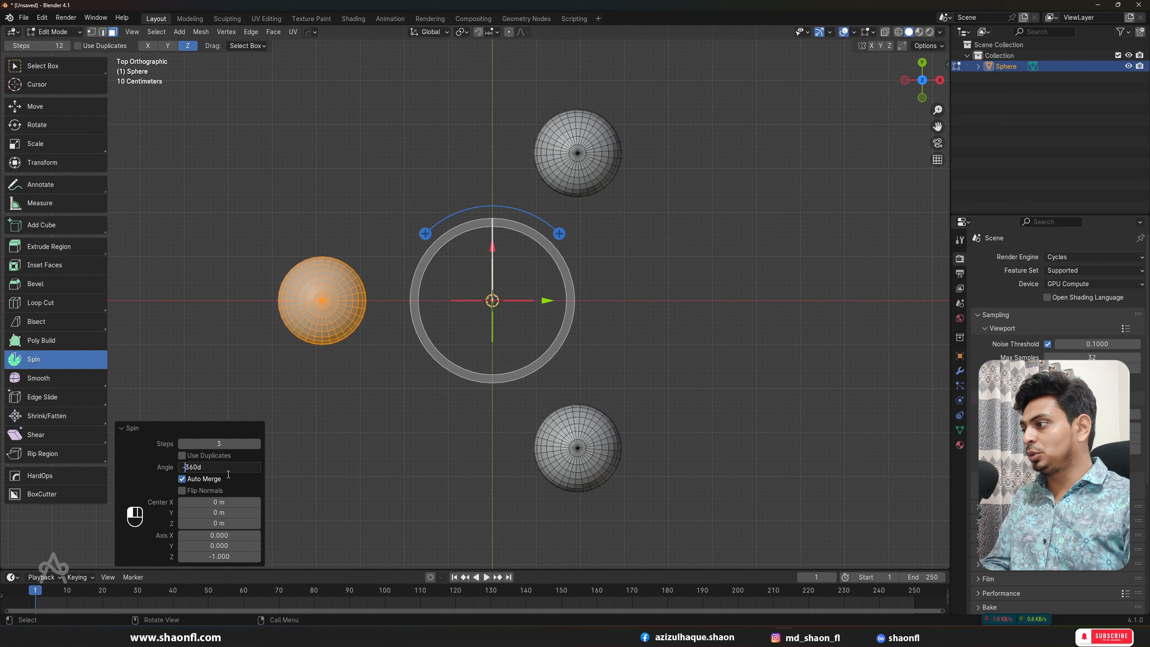
{"action": "left_click", "coordinate": [227, 475]}
{"action": "left_click", "coordinate": [225, 466]}
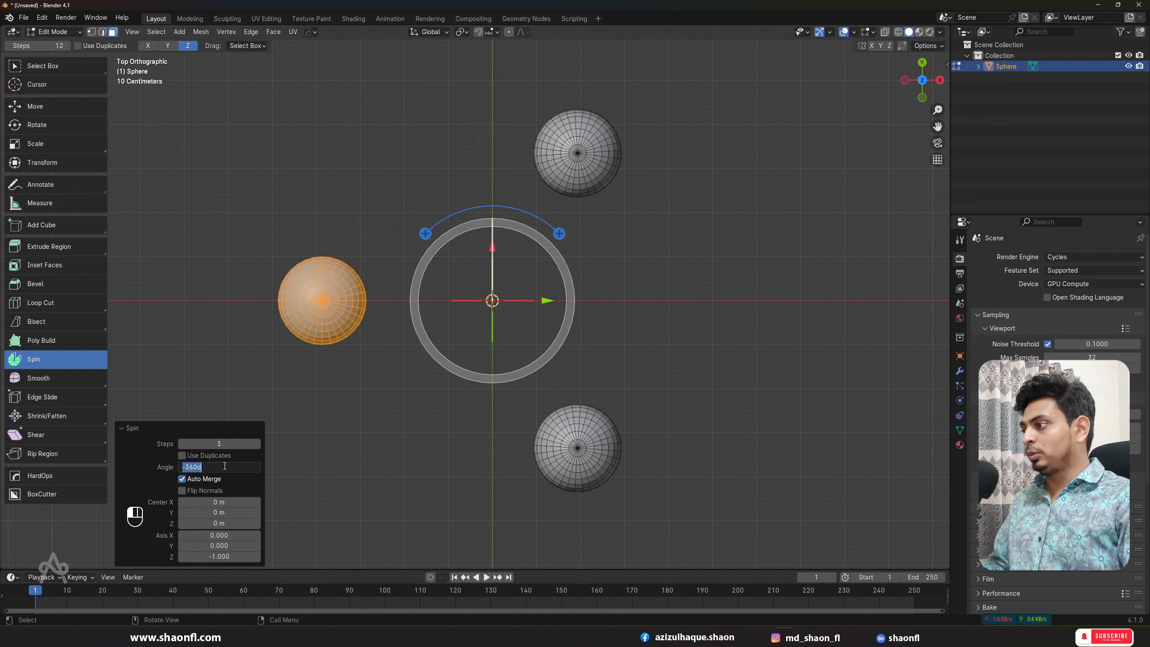
{"action": "left_click", "coordinate": [207, 468]}
{"action": "left_click", "coordinate": [156, 468]}
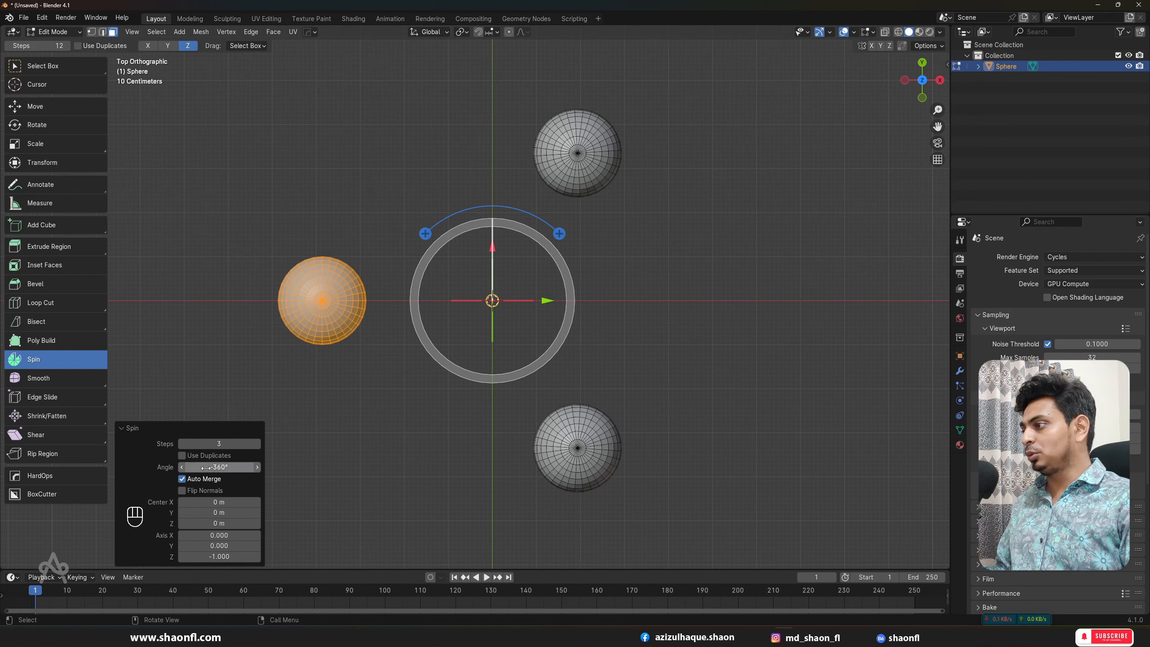
{"action": "left_click_drag", "start_coordinate": [186, 470], "coordinate": [194, 502]}
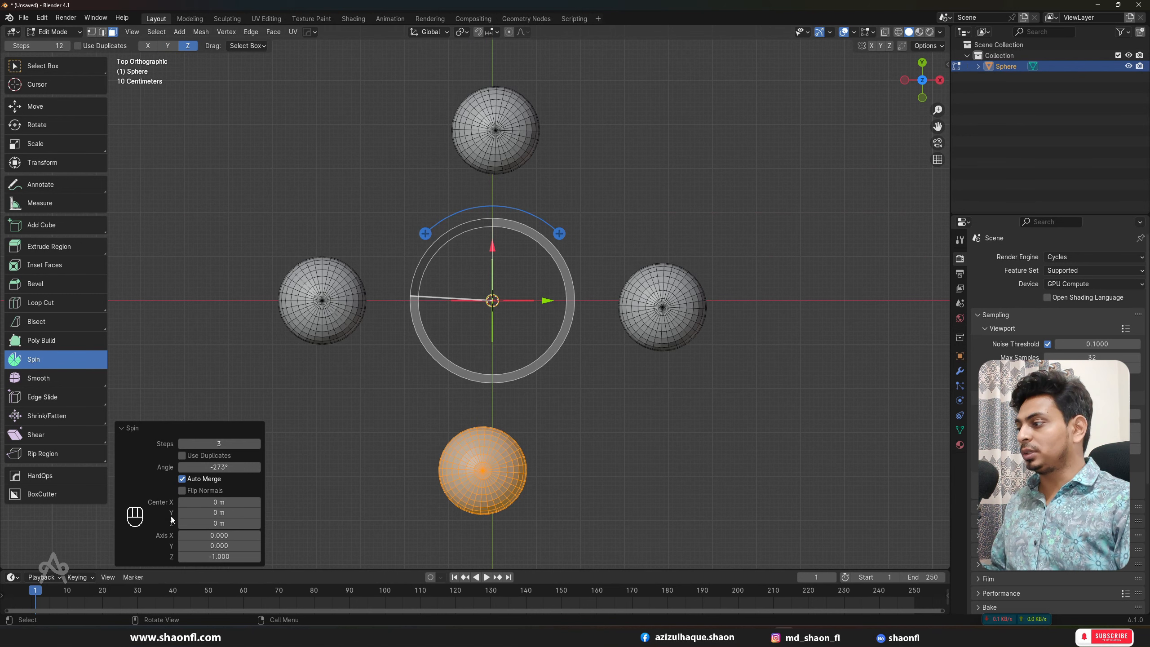
Switch to Calculator and divide 360 by 12.
{"action": "key", "text": "super"}
{"action": "left_click", "coordinate": [555, 375]}
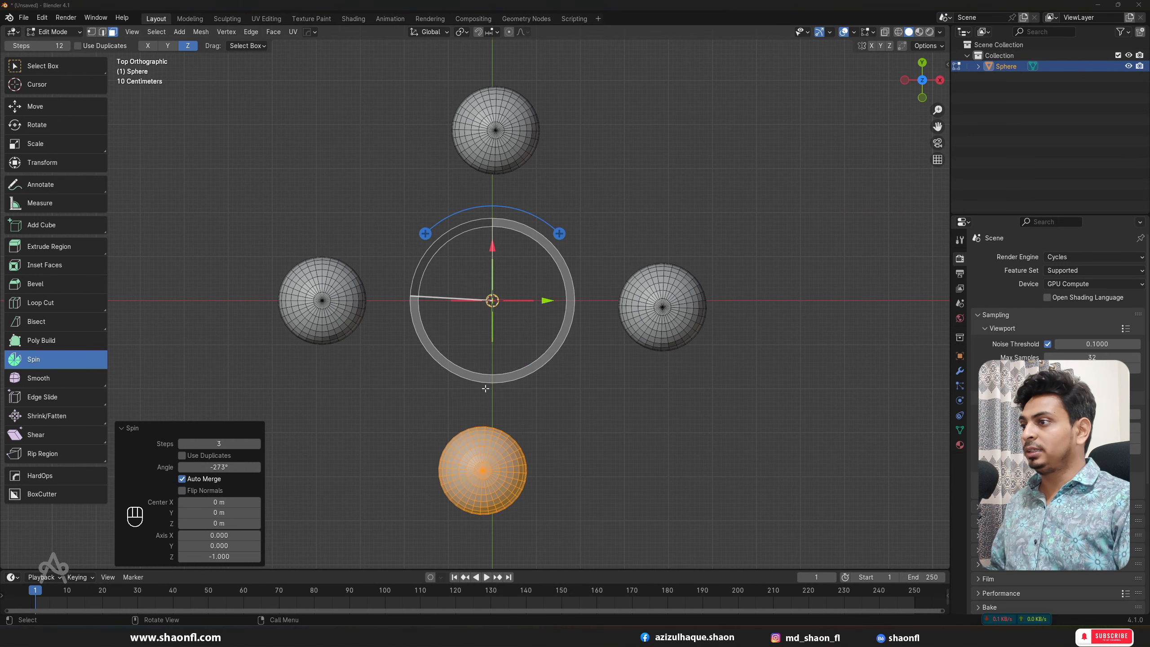
{"action": "type", "text": "36"}
{"action": "type", "text": "/12"}
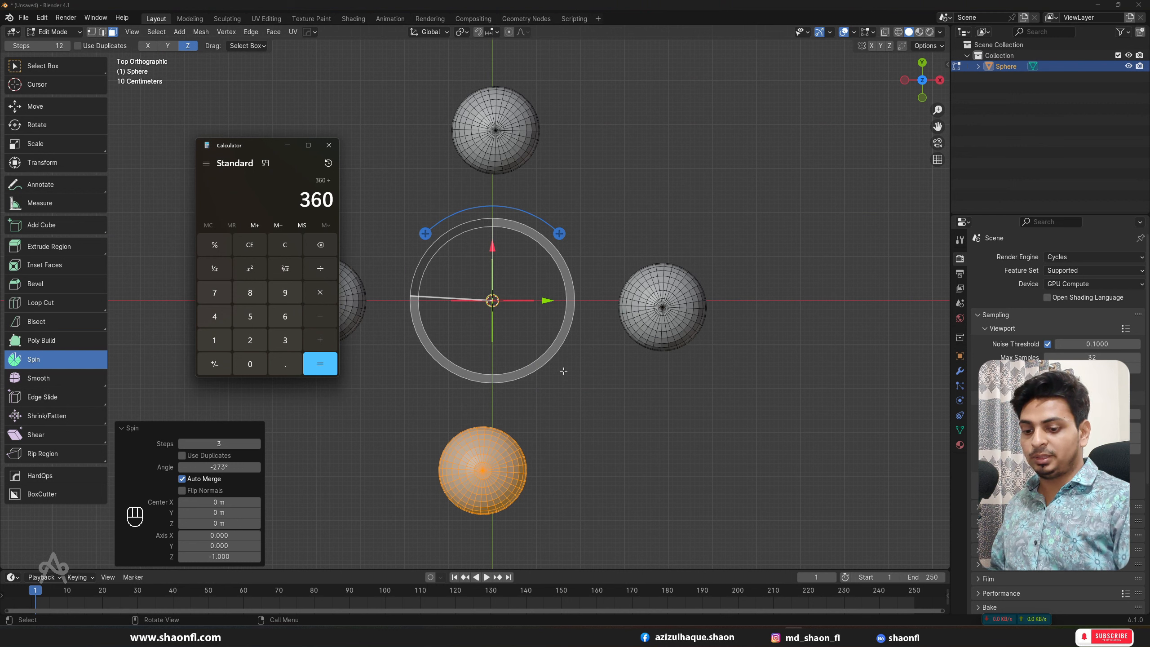
{"action": "key", "text": "Return"}
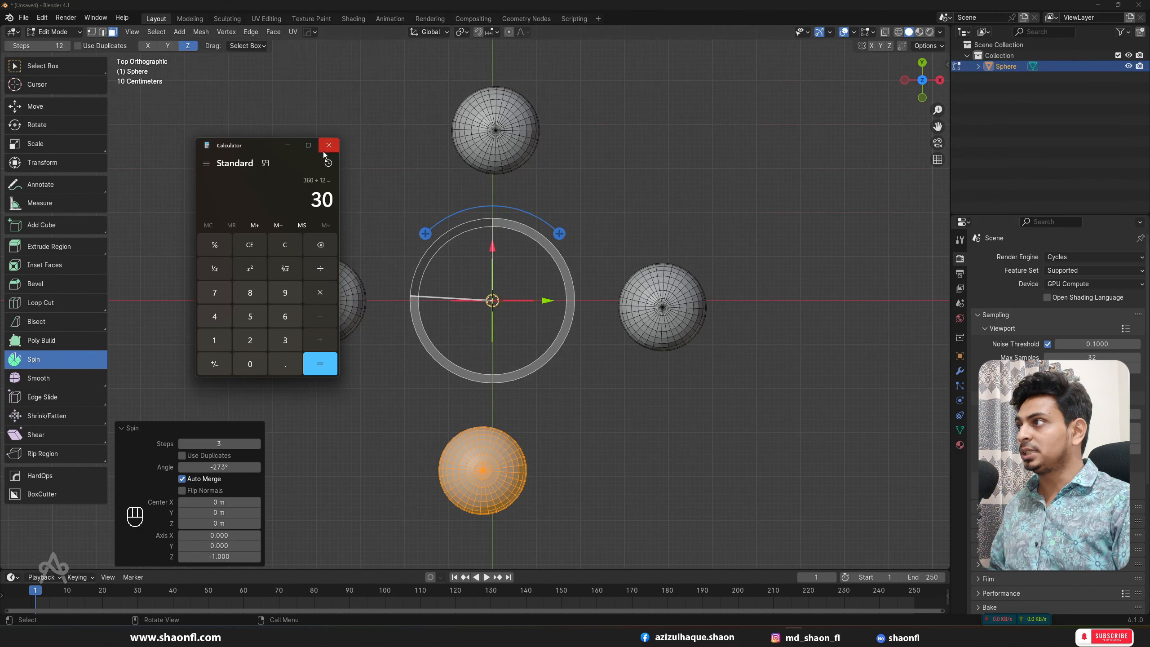
Return to Blender, set the spin angle to 30° and raise the spin steps to 12.
{"action": "left_click", "coordinate": [227, 469]}
{"action": "type", "text": "30"}
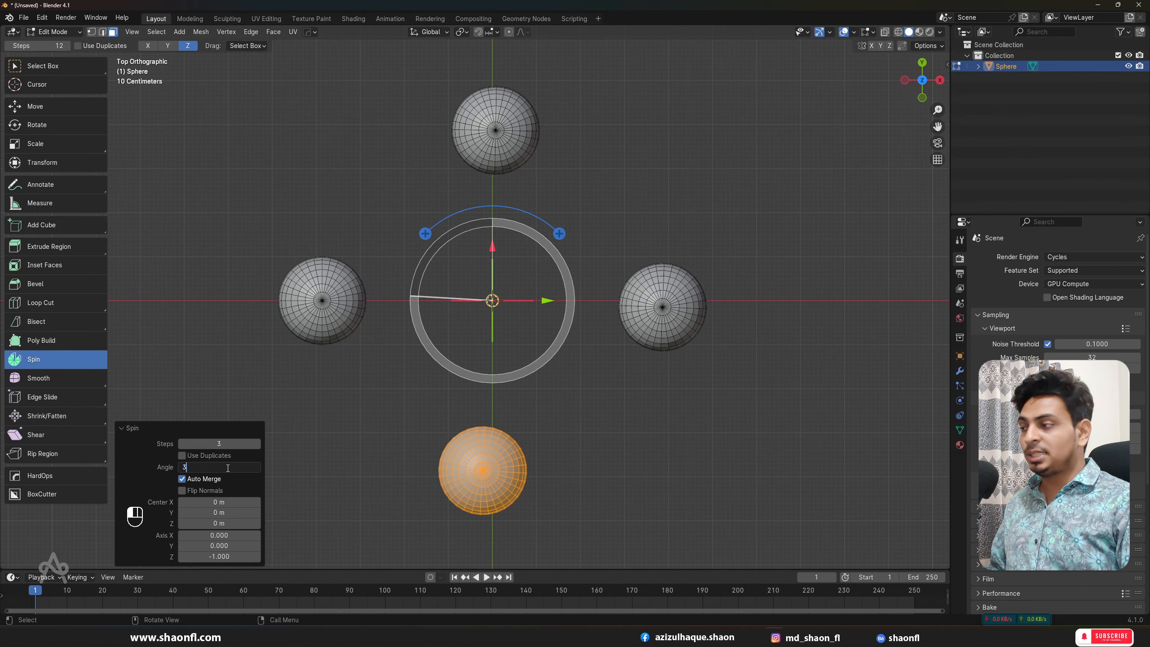
{"action": "key", "text": "Return"}
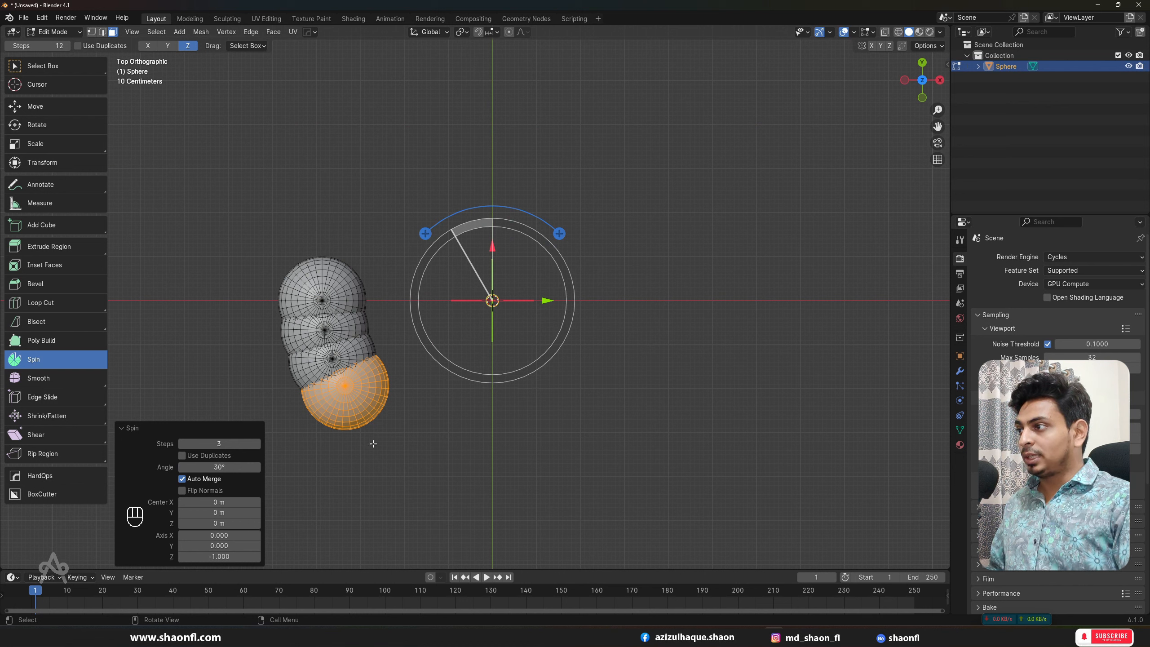
{"action": "left_click", "coordinate": [257, 444]}
{"action": "left_click", "coordinate": [257, 443]}
{"action": "left_click", "coordinate": [257, 443]}
{"action": "left_click", "coordinate": [257, 443]}
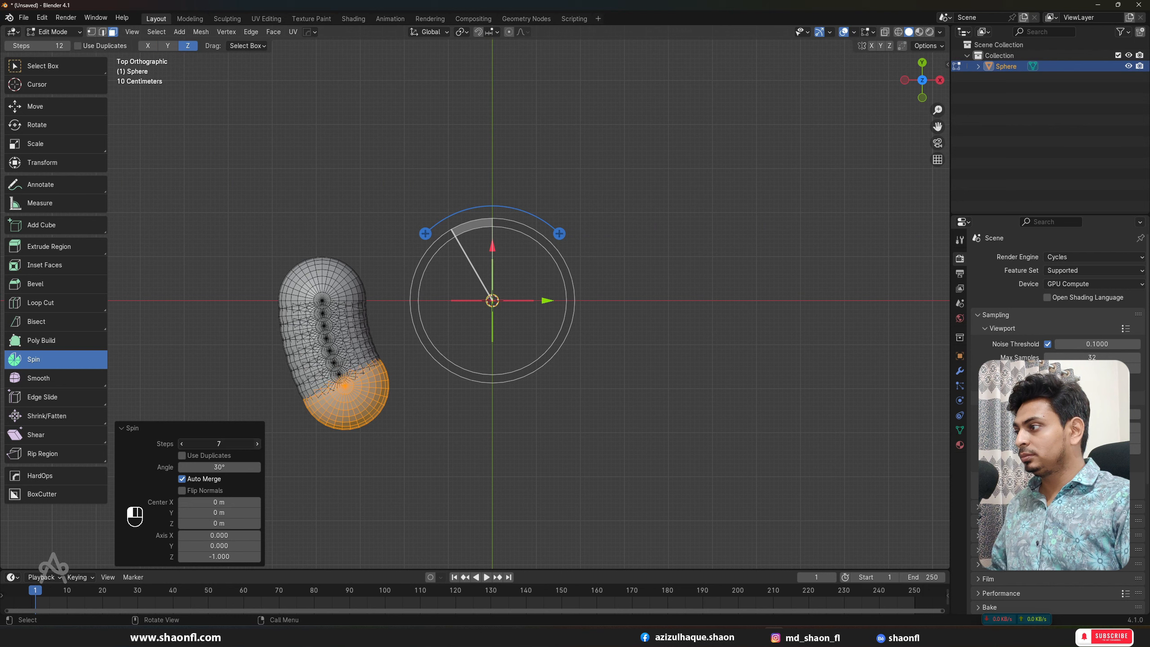
{"action": "left_click", "coordinate": [257, 444]}
{"action": "left_click", "coordinate": [257, 443]}
{"action": "left_click", "coordinate": [257, 444]}
{"action": "left_click", "coordinate": [257, 444]}
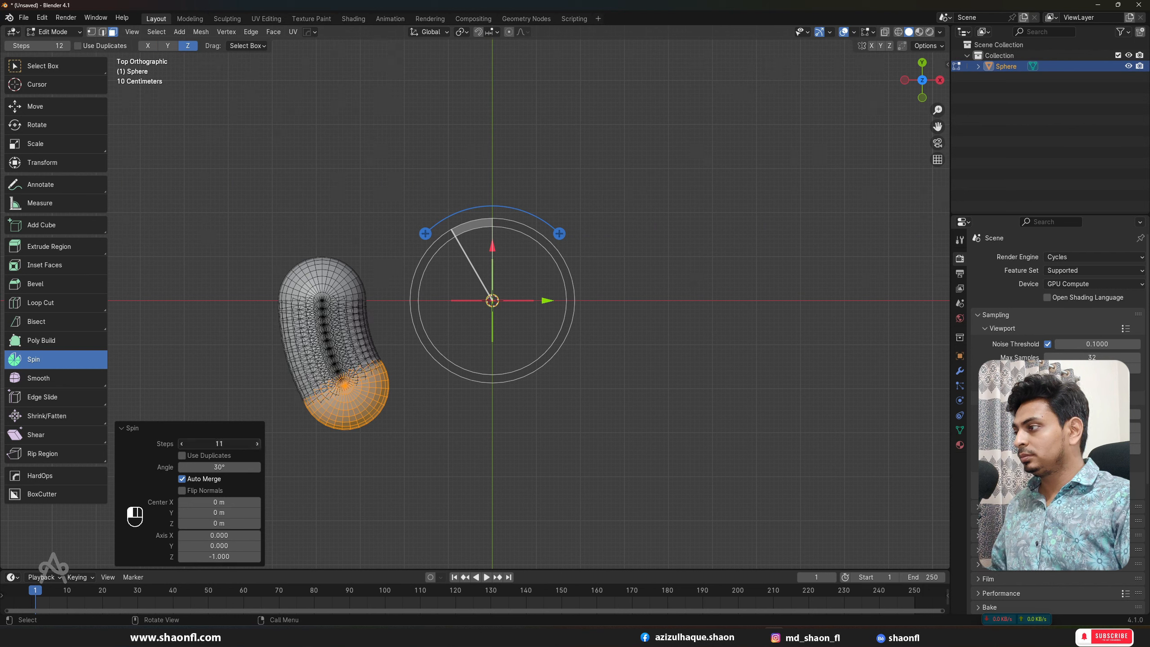
{"action": "left_click", "coordinate": [257, 443]}
Set the spin angle to 360° so the copies spread around the full circle.
{"action": "left_click_drag", "start_coordinate": [239, 467], "coordinate": [355, 467]}
{"action": "left_click_drag", "start_coordinate": [199, 467], "coordinate": [227, 467]}
{"action": "left_click", "coordinate": [199, 468]}
{"action": "type", "text": "360"}
{"action": "key", "text": "Return"}
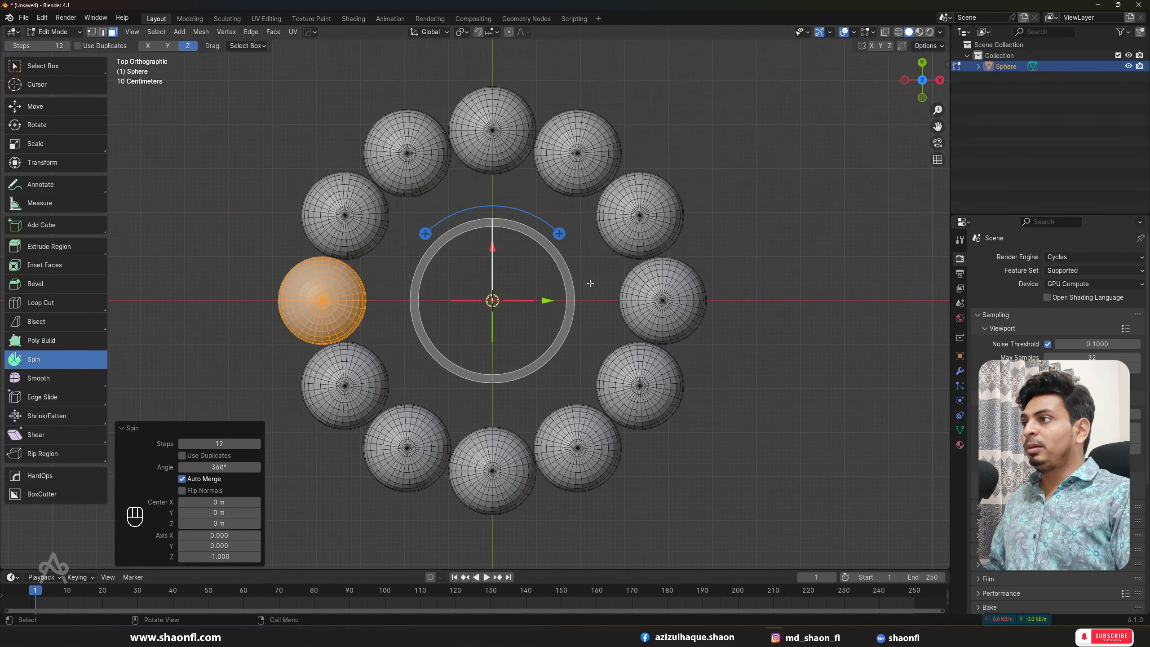
Raise the number of spin steps to 17.
{"action": "scroll", "coordinate": [588, 286], "scroll_direction": "down", "scroll_amount": 4}
{"action": "scroll", "coordinate": [489, 376], "scroll_direction": "up", "scroll_amount": 7}
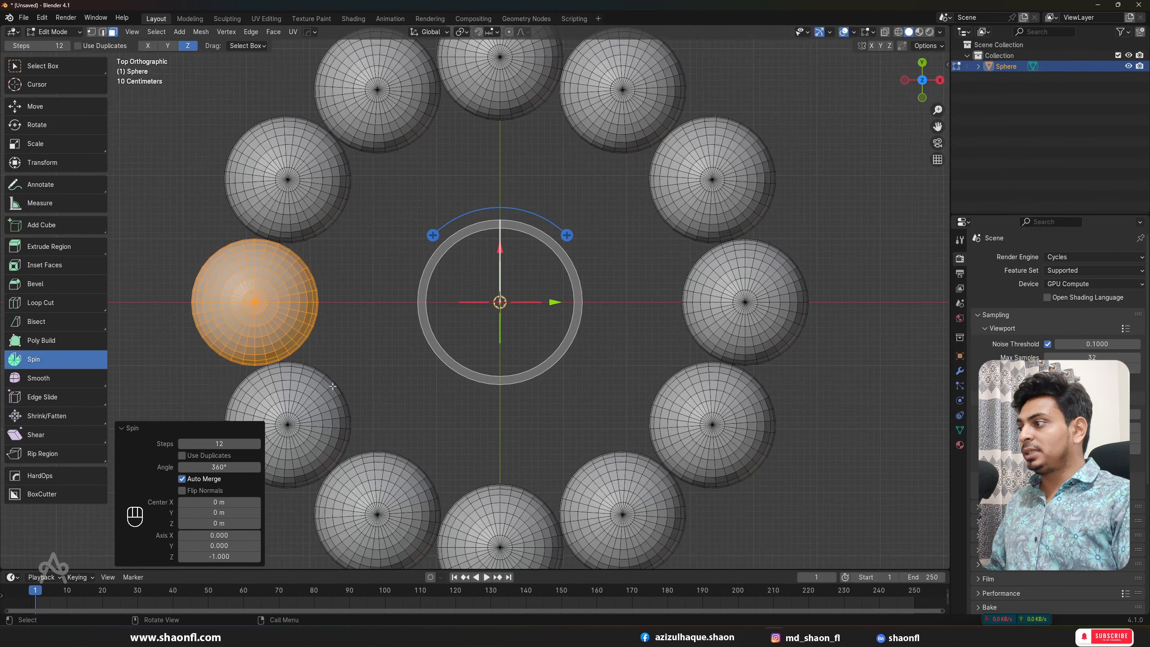
{"action": "left_click", "coordinate": [257, 444]}
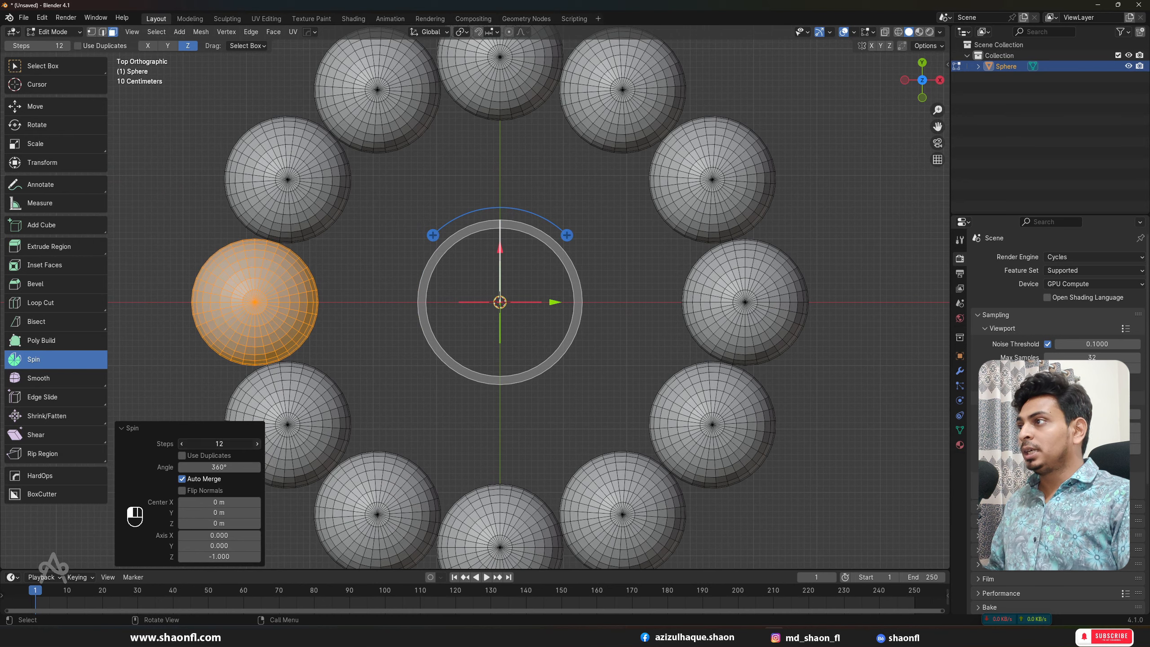
{"action": "left_click", "coordinate": [257, 444]}
{"action": "left_click", "coordinate": [257, 444]}
{"action": "left_click", "coordinate": [257, 444]}
{"action": "left_click", "coordinate": [257, 444]}
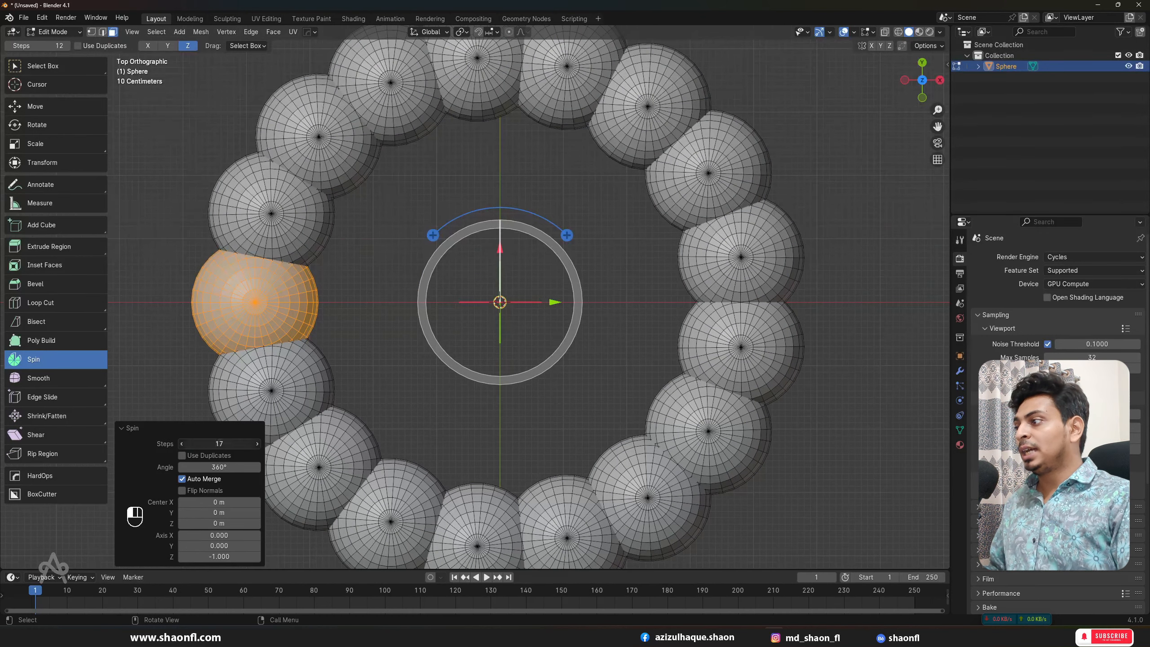
Reduce the spin to 6 steps around the full circle.
{"action": "left_click", "coordinate": [216, 444]}
{"action": "type", "text": "6+"}
{"action": "key", "text": "BackSpace"}
{"action": "key", "text": "Return"}
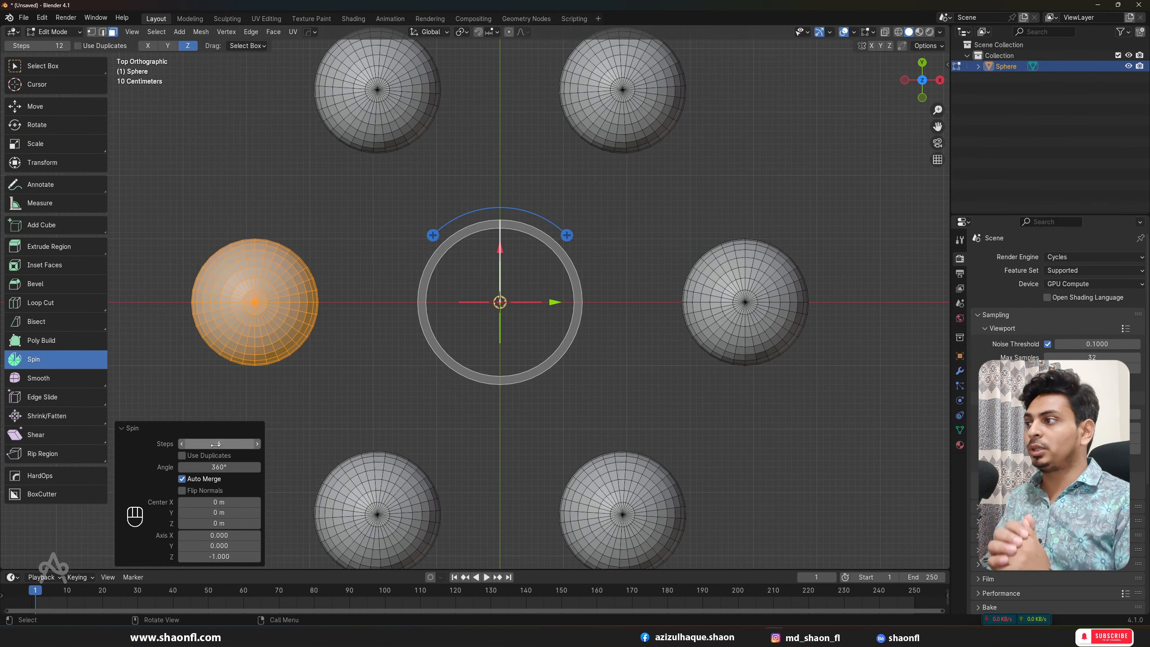
Set the spin steps with the expression 6+5.
{"action": "left_click", "coordinate": [212, 443]}
{"action": "type", "text": "+"}
{"action": "key", "text": "Return"}
{"action": "left_click", "coordinate": [212, 442]}
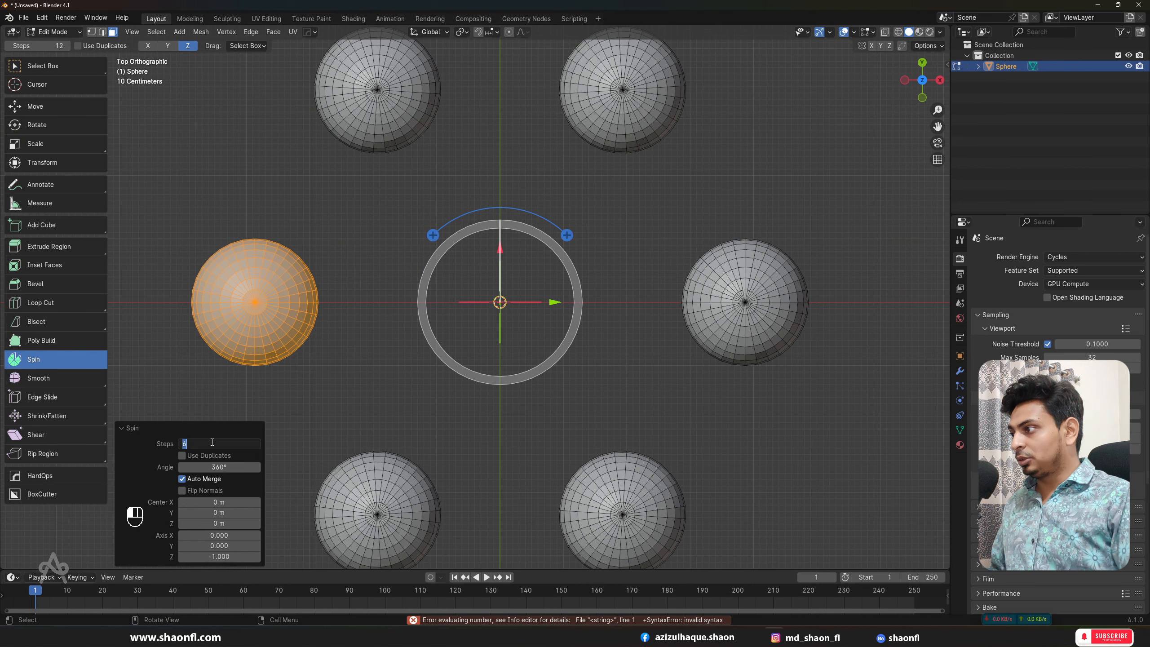
{"action": "left_click", "coordinate": [211, 442]}
{"action": "type", "text": "+"}
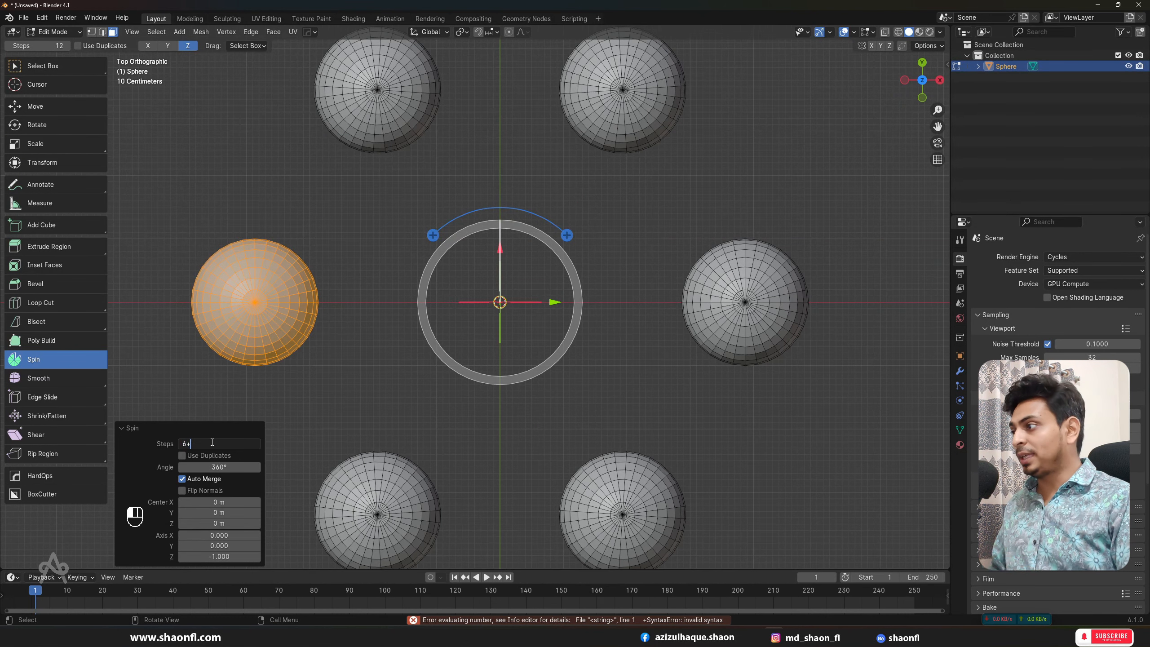
{"action": "type", "text": "5"}
{"action": "key", "text": "Return"}
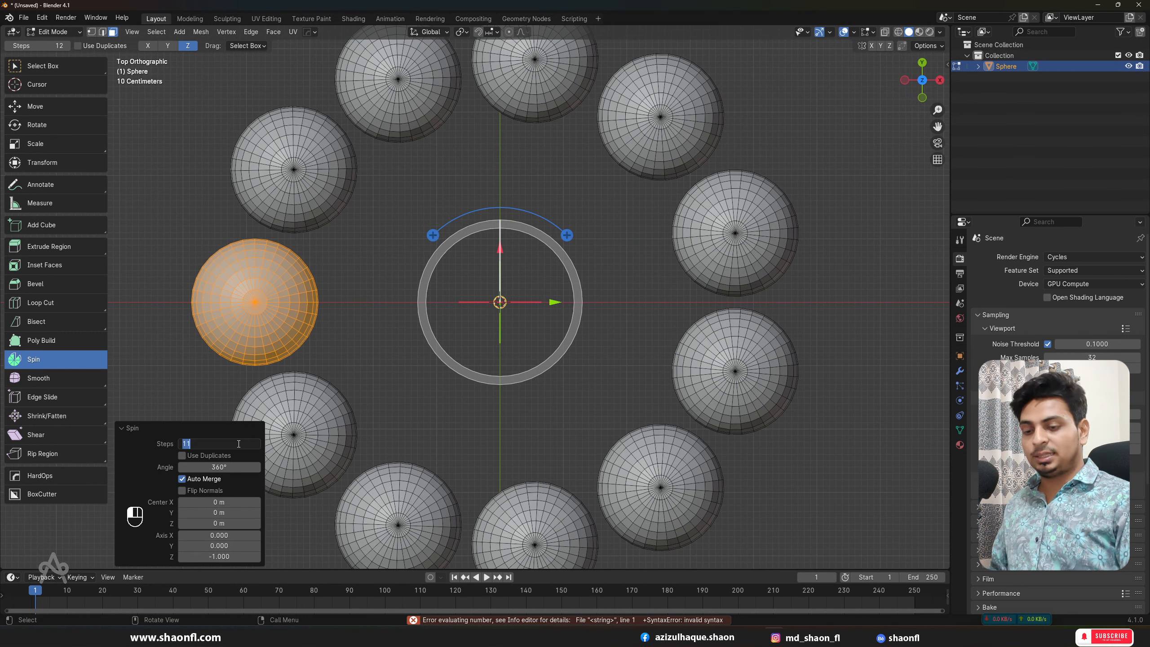
Set the spin steps to 4 for four evenly spaced spheres.
{"action": "left_click_drag", "start_coordinate": [237, 444], "coordinate": [213, 443]}
{"action": "left_click", "coordinate": [239, 443]}
{"action": "type", "text": "4"}
{"action": "key", "text": "Return"}
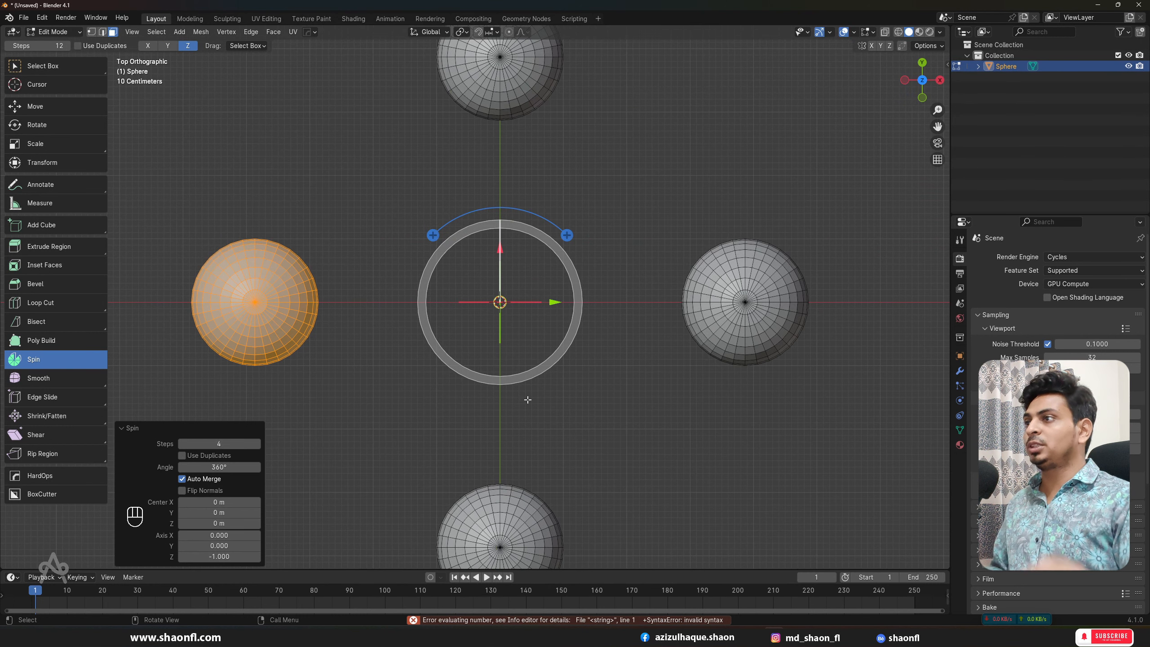
Try the Spin tool's X, Y and Z axis options and leave the axis set to X.
{"action": "scroll", "coordinate": [528, 399], "scroll_direction": "down", "scroll_amount": 1}
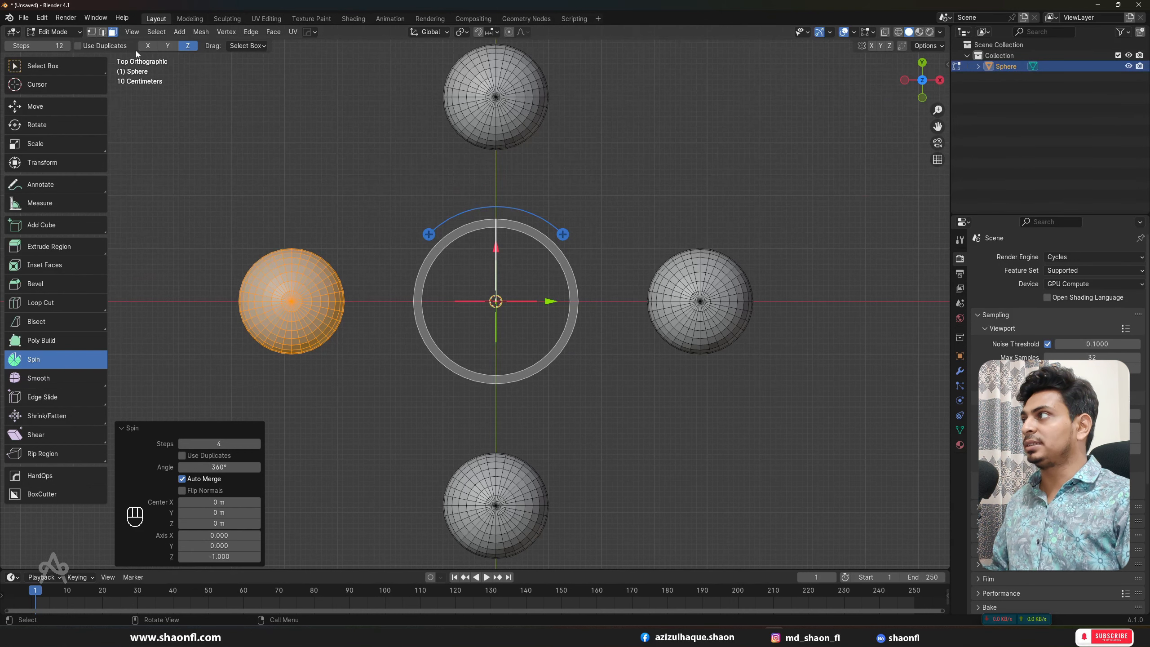
{"action": "left_click", "coordinate": [148, 47]}
{"action": "left_click", "coordinate": [162, 47]}
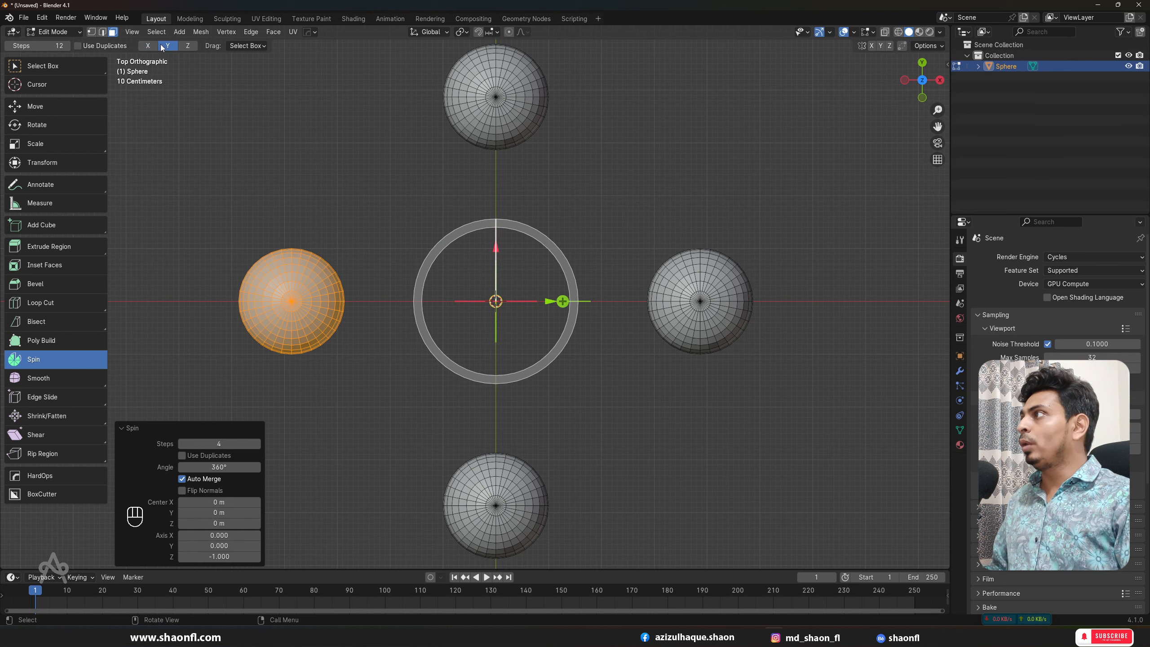
{"action": "left_click", "coordinate": [188, 46]}
{"action": "left_click", "coordinate": [150, 48]}
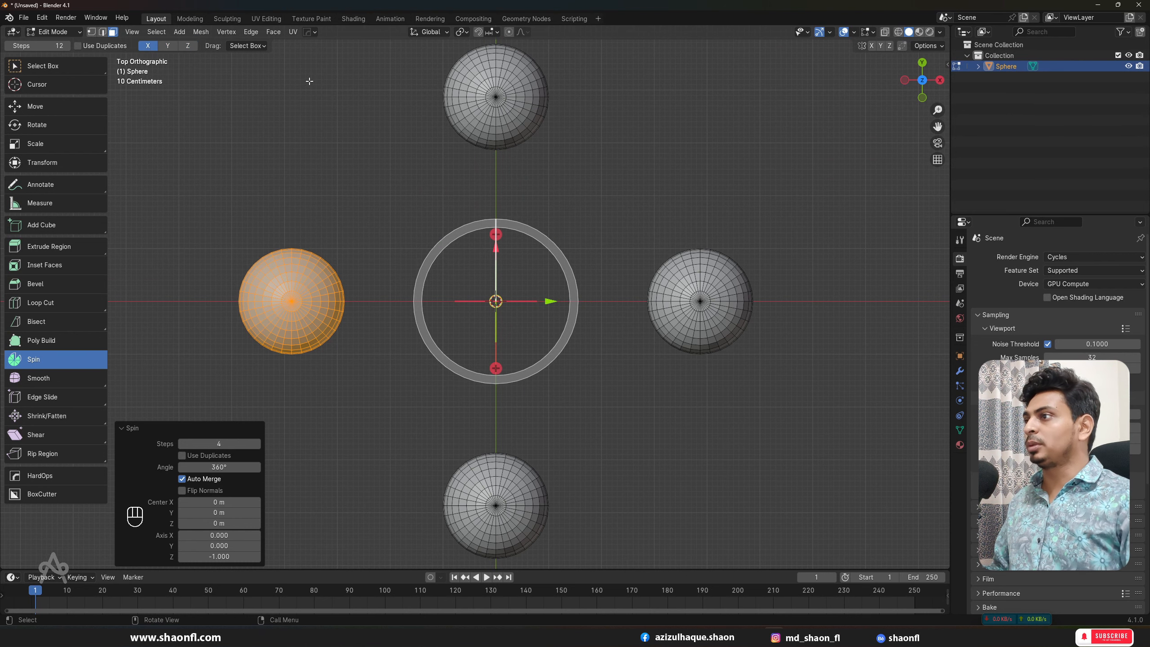
Spin the selected sphere about the X axis by about -146° in 4 steps, working from the right view.
{"action": "key", "text": "KP_1"}
{"action": "key", "text": "KP_3"}
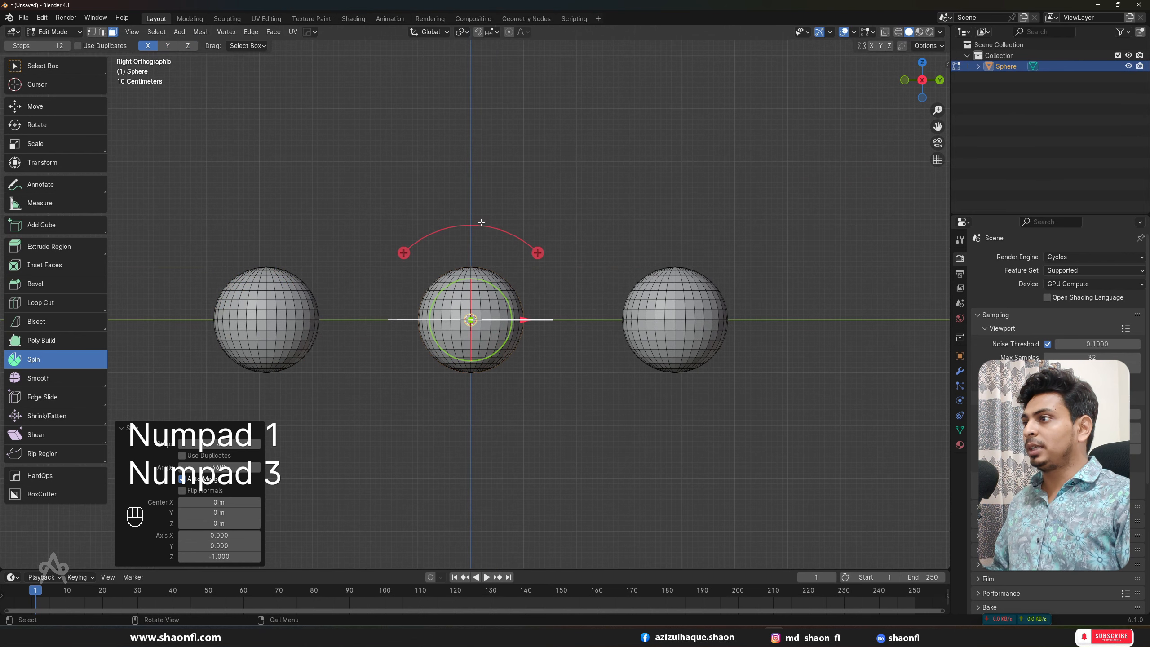
{"action": "middle_click_drag", "start_coordinate": [476, 242], "coordinate": [562, 288], "text": "alt"}
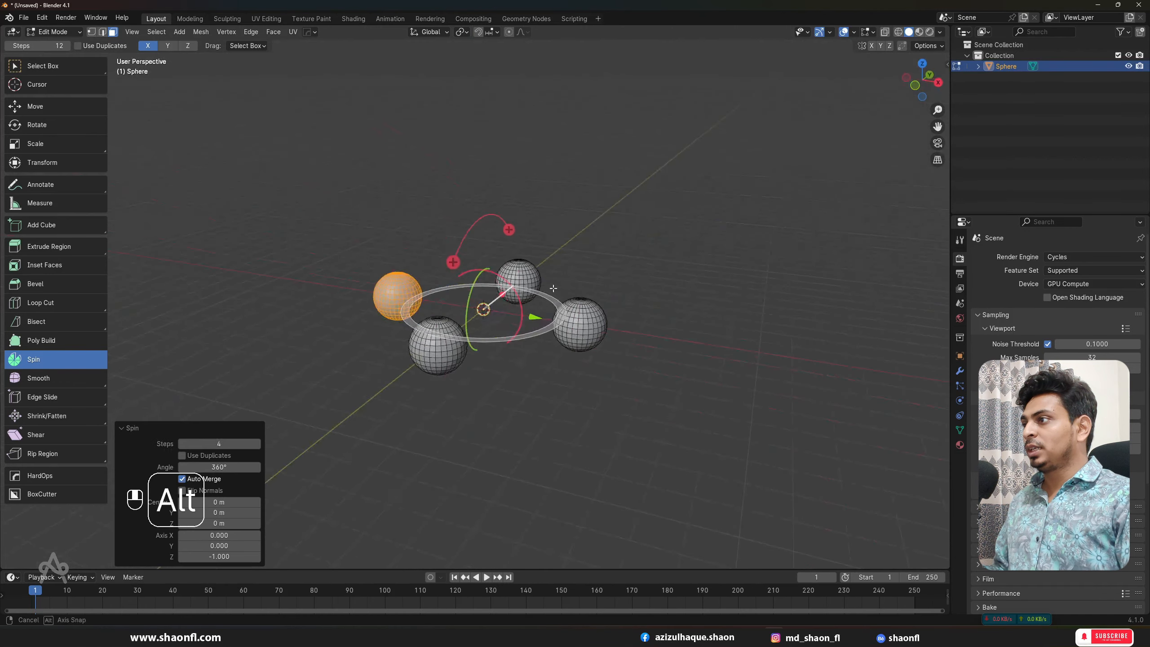
{"action": "key", "text": "KP_3"}
{"action": "left_click_drag", "start_coordinate": [539, 251], "coordinate": [722, 363]}
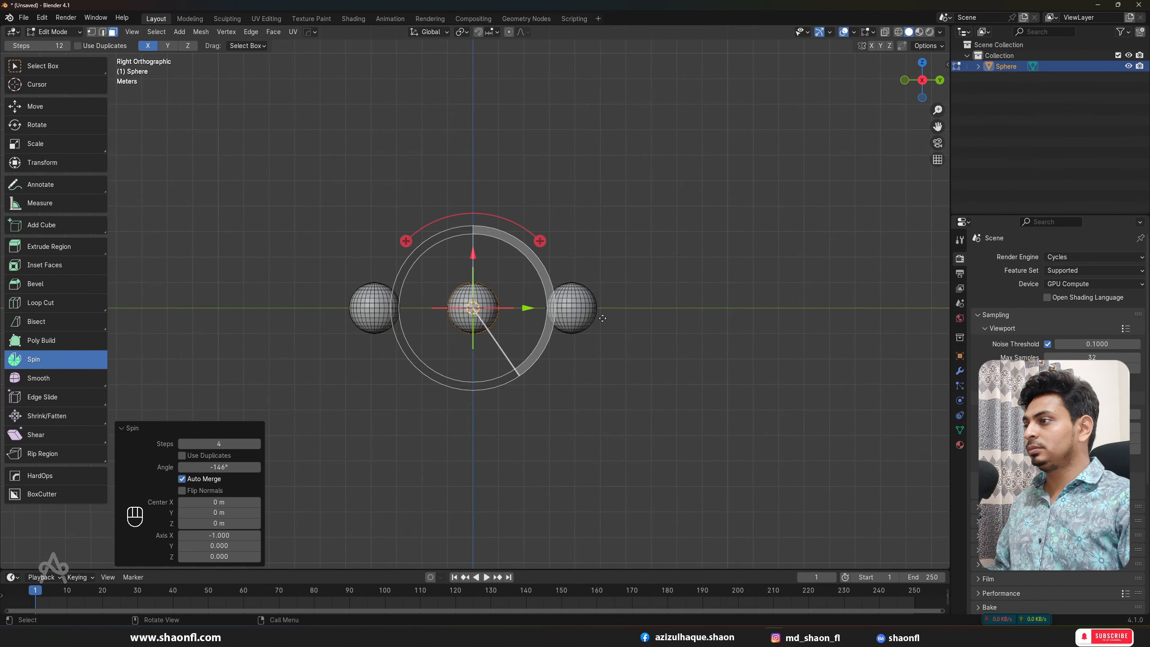
{"action": "middle_click_drag", "start_coordinate": [722, 362], "coordinate": [606, 318], "text": "alt"}
Undo the spins back to a single sphere, keeping its mesh offset from the world origin along X.
{"action": "key", "text": "ctrl+z"}
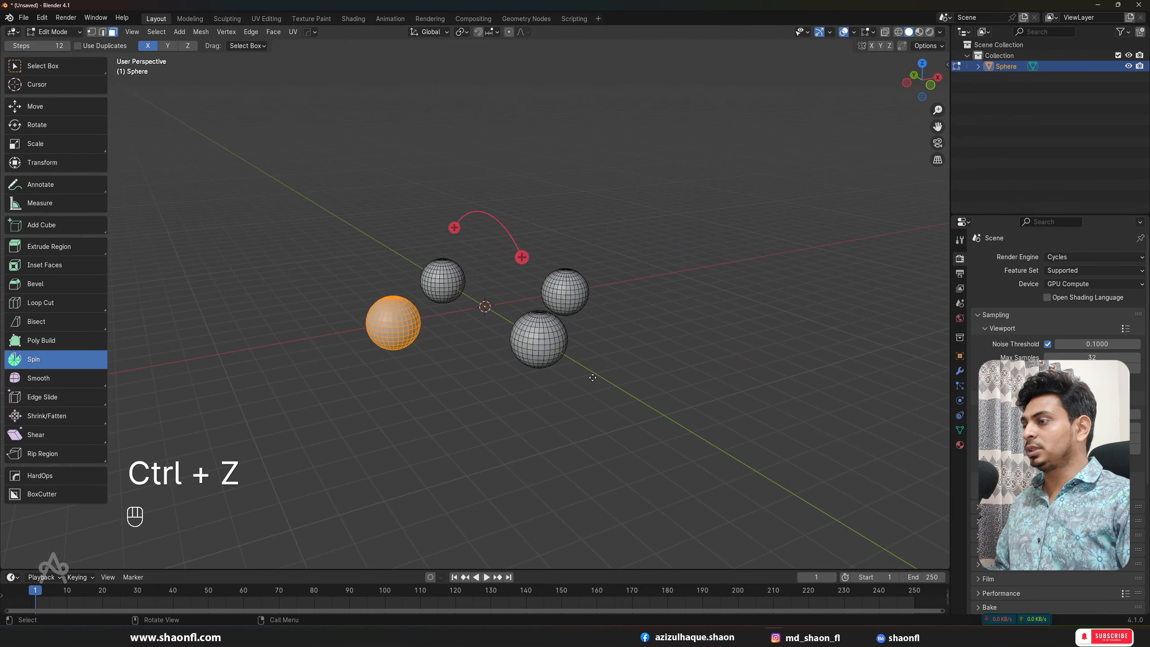
{"action": "key", "text": "ctrl+z"}
{"action": "key", "text": "ctrl+z"}
{"action": "key", "text": "ctrl+z"}
{"action": "key", "text": "ctrl+z"}
{"action": "key", "text": "ctrl+z"}
{"action": "key", "text": "ctrl+z"}
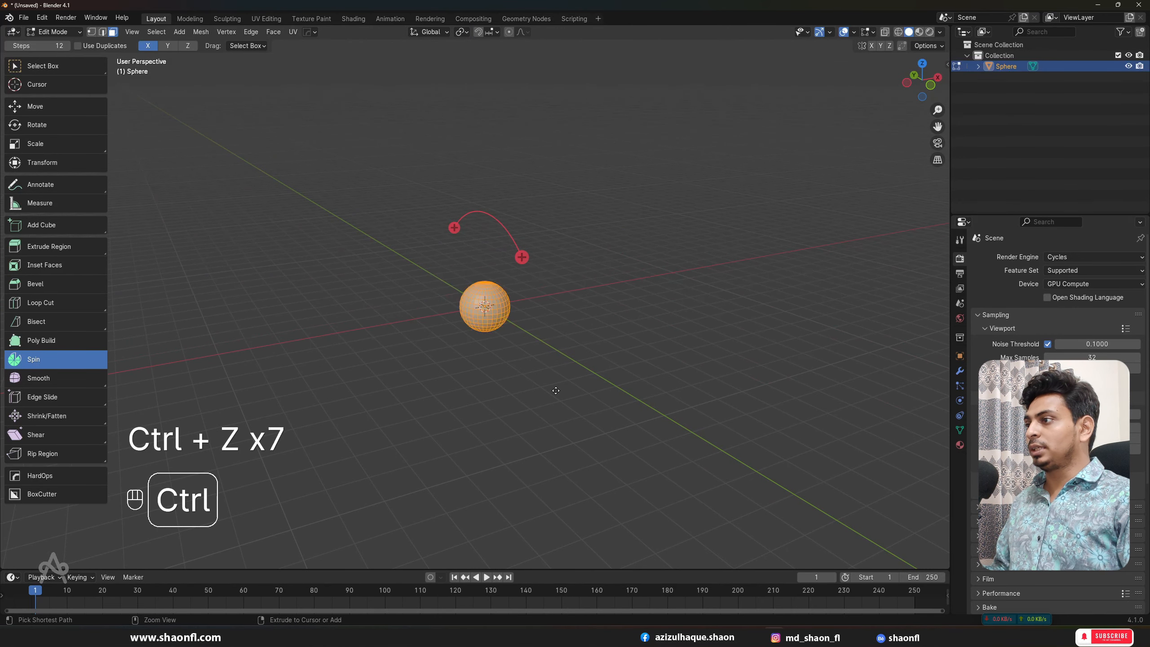
{"action": "key", "text": "ctrl+shift+z"}
Try spinning the sphere's mesh about X by about -128° from the right view in Edit Mode, and undo it.
{"action": "key", "text": "Tab"}
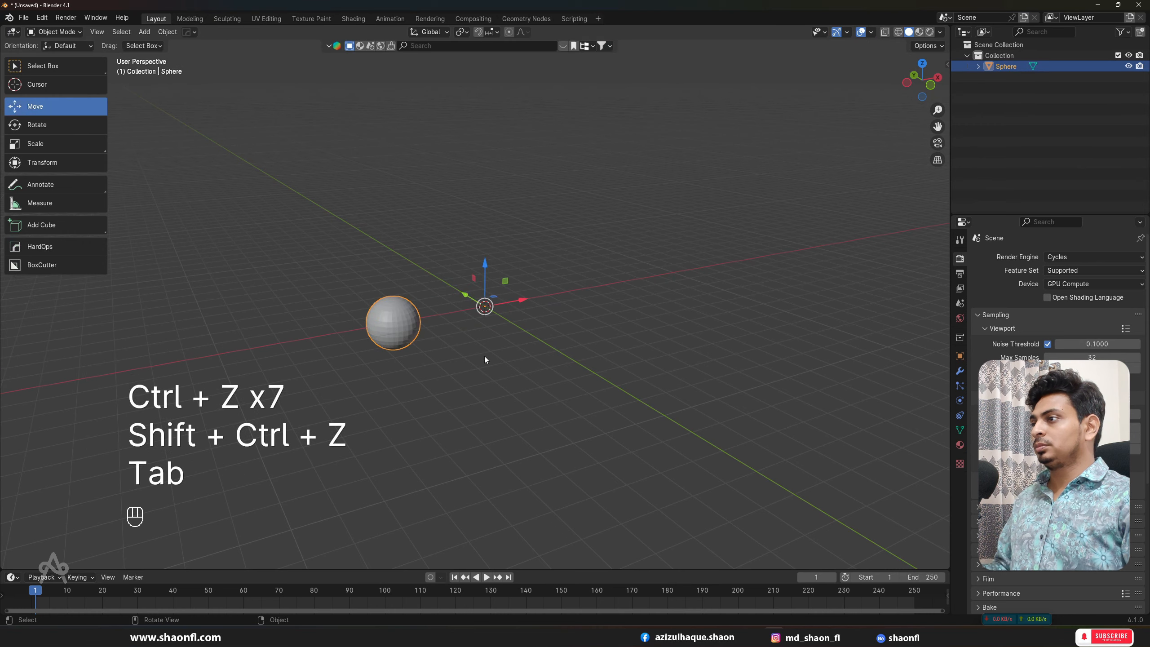
{"action": "key", "text": "KP_3"}
{"action": "key", "text": "KP_3"}
{"action": "key", "text": "Tab"}
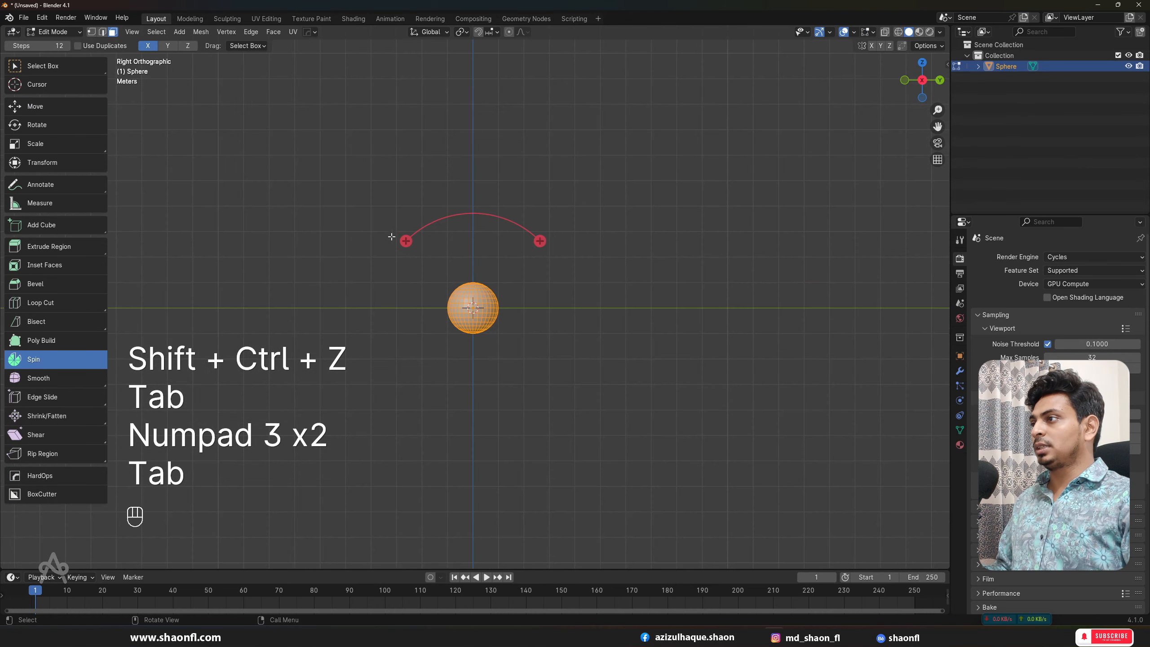
{"action": "left_click_drag", "start_coordinate": [392, 236], "coordinate": [662, 287]}
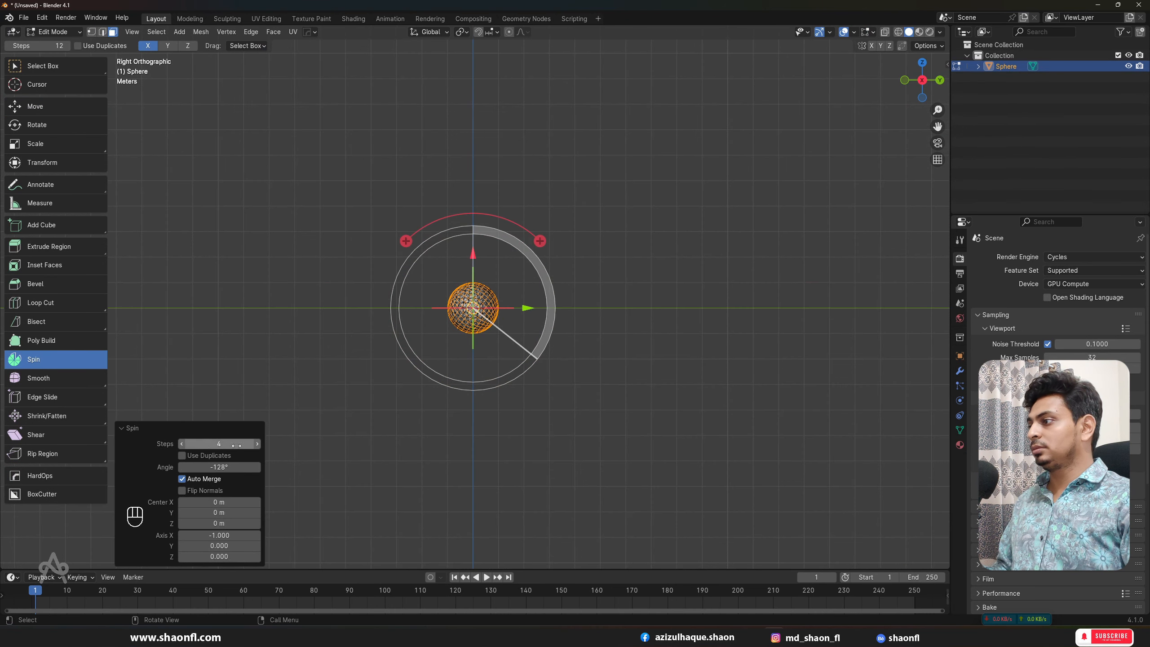
{"action": "key", "text": "ctrl+z"}
In the right view, place the 3D cursor about 7.57 m from the sphere along positive Y.
{"action": "left_click_drag", "start_coordinate": [576, 363], "coordinate": [387, 375], "text": "alt"}
{"action": "key", "text": "KP_3"}
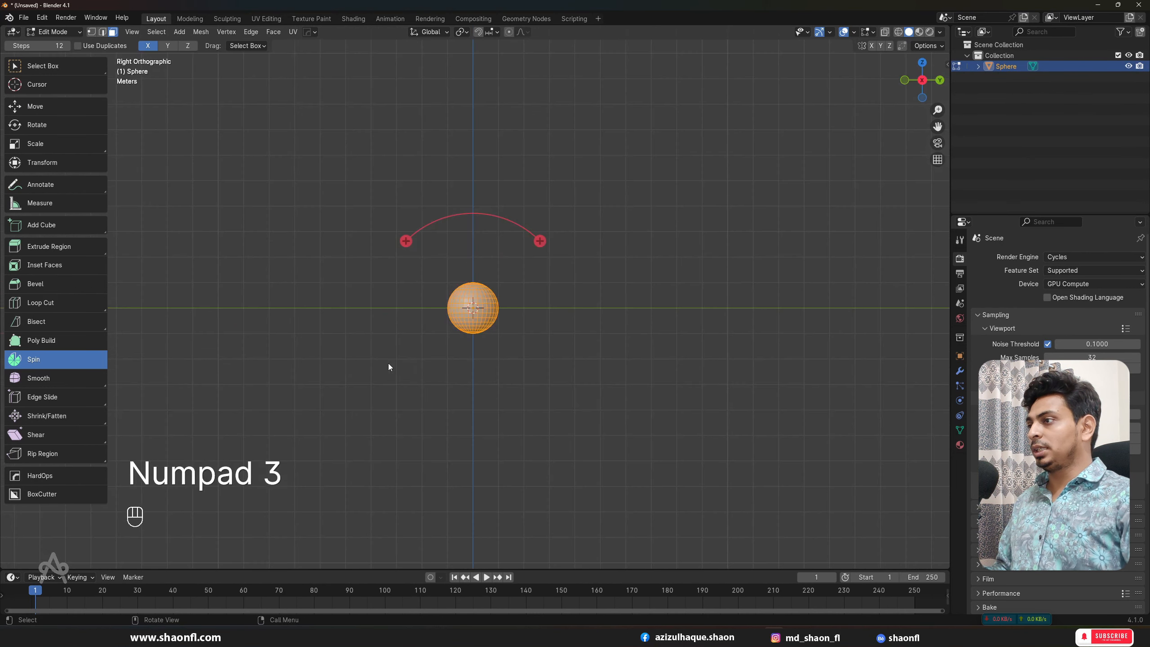
{"action": "right_click_drag", "start_coordinate": [471, 408], "coordinate": [472, 423], "text": "shift"}
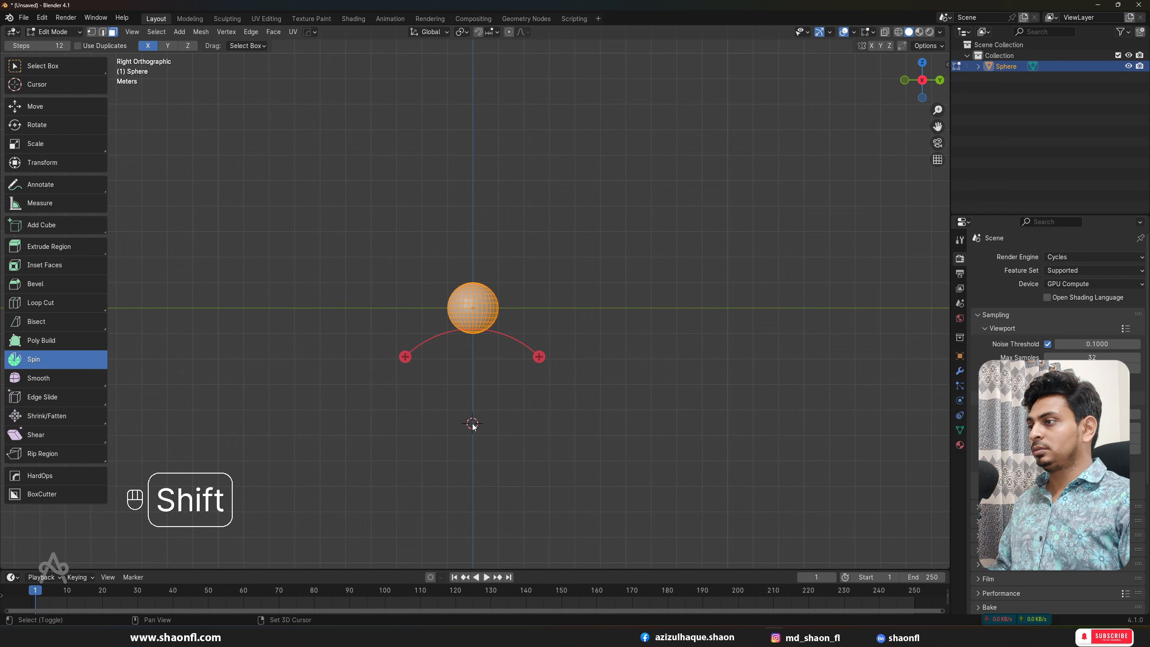
{"action": "right_click", "coordinate": [666, 309], "text": "shift"}
Spin the sphere about -166° around the 3D cursor along the X axis, and set the steps to 50.
{"action": "middle_click_drag", "start_coordinate": [647, 313], "coordinate": [436, 327], "text": "alt+shift"}
{"action": "left_click_drag", "start_coordinate": [447, 261], "coordinate": [537, 399]}
{"action": "left_click", "coordinate": [222, 444]}
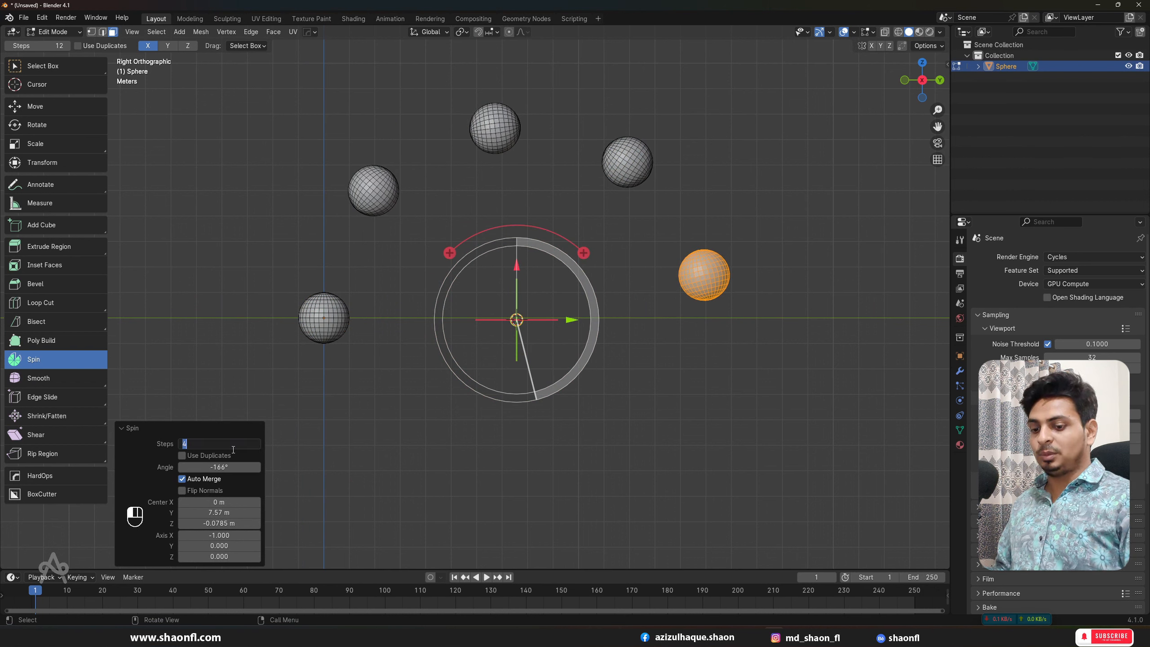
{"action": "type", "text": "50"}
{"action": "key", "text": "Return"}
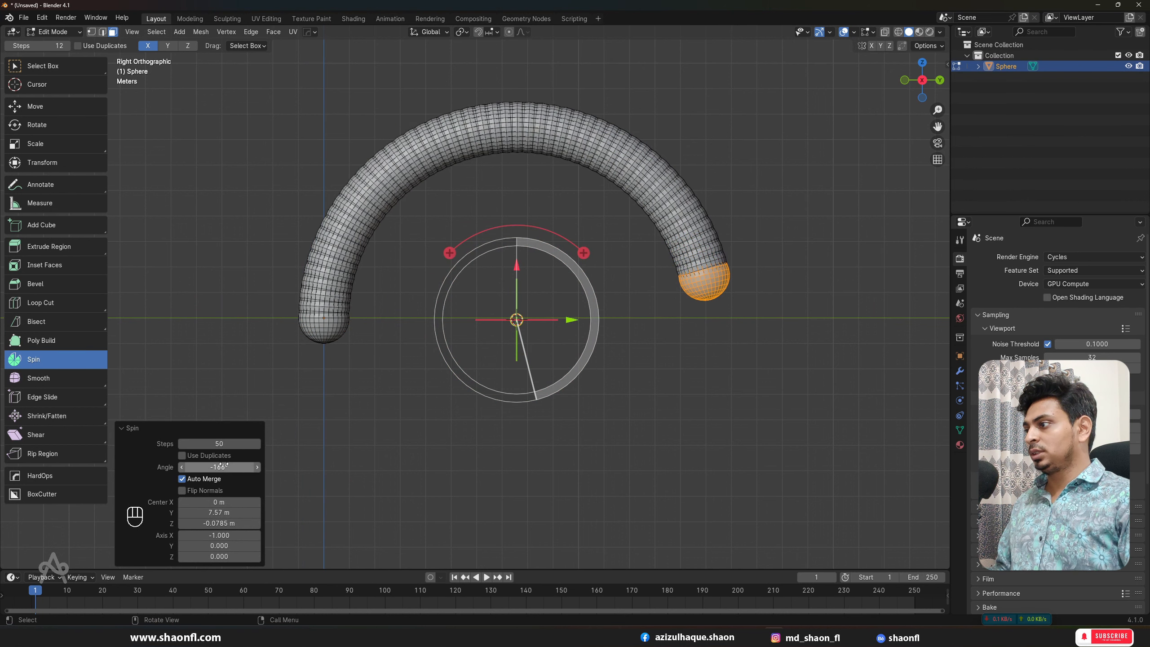
Extend the spin angle to about -214° and reduce the steps to 20.
{"action": "left_click_drag", "start_coordinate": [219, 467], "coordinate": [195, 467]}
{"action": "left_click", "coordinate": [219, 444]}
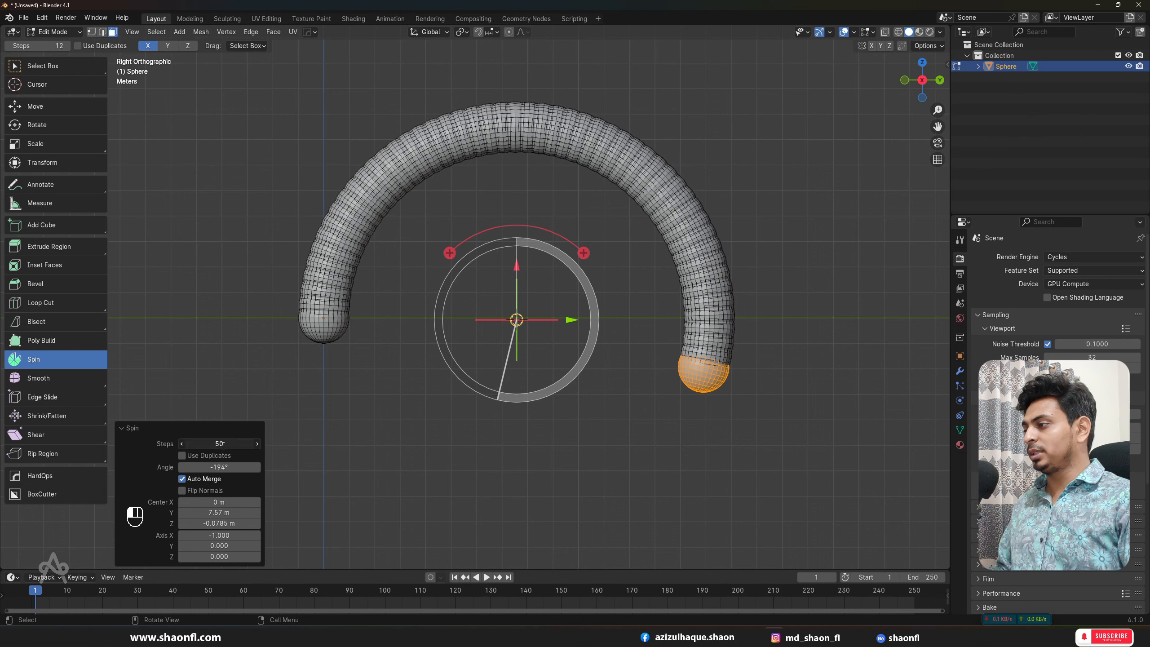
{"action": "type", "text": "20"}
{"action": "key", "text": "Return"}
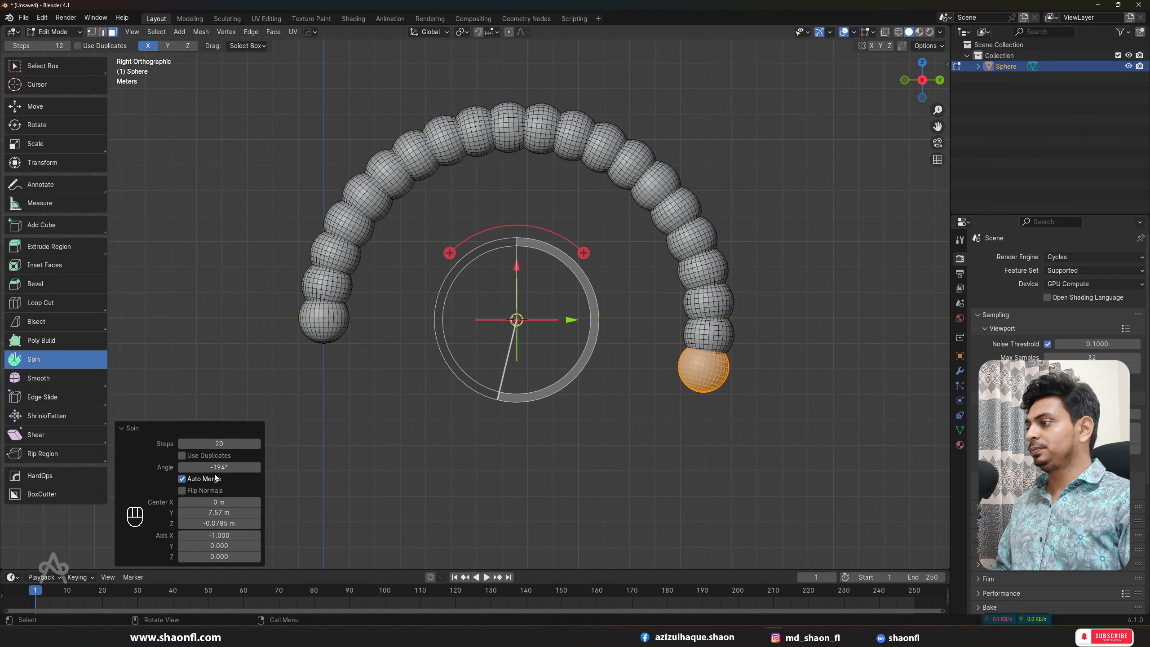
{"action": "left_click_drag", "start_coordinate": [221, 468], "coordinate": [217, 467]}
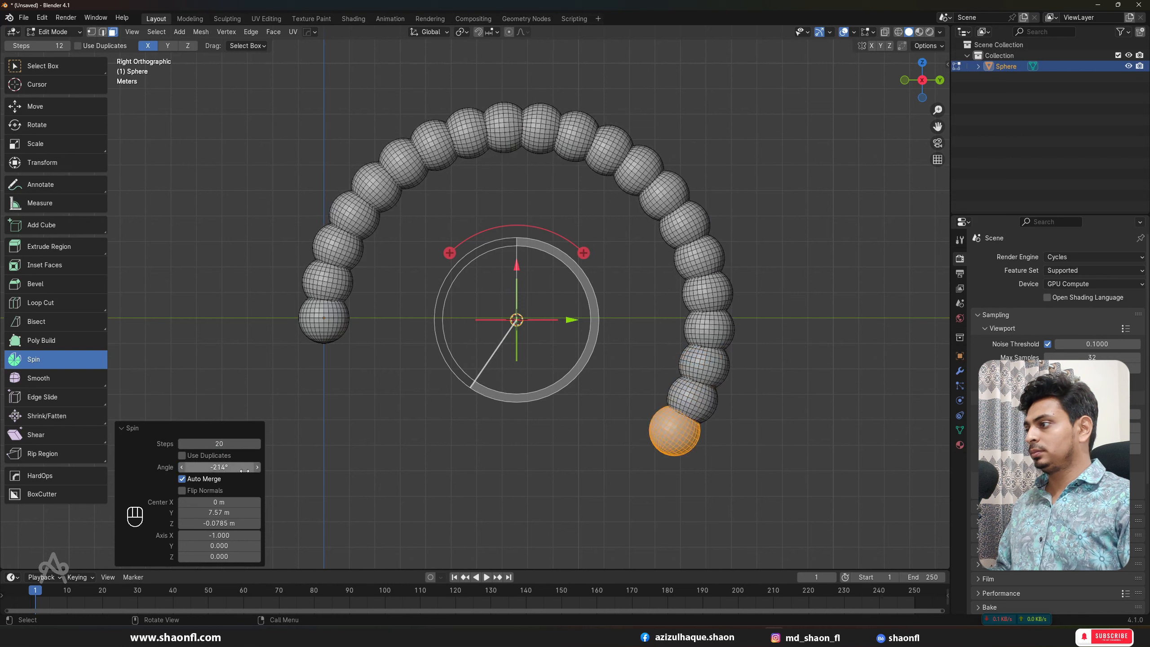
Set the spin angle to 360° to close the ring of spheres, and return to Object Mode.
{"action": "left_click", "coordinate": [217, 468]}
{"action": "type", "text": "360"}
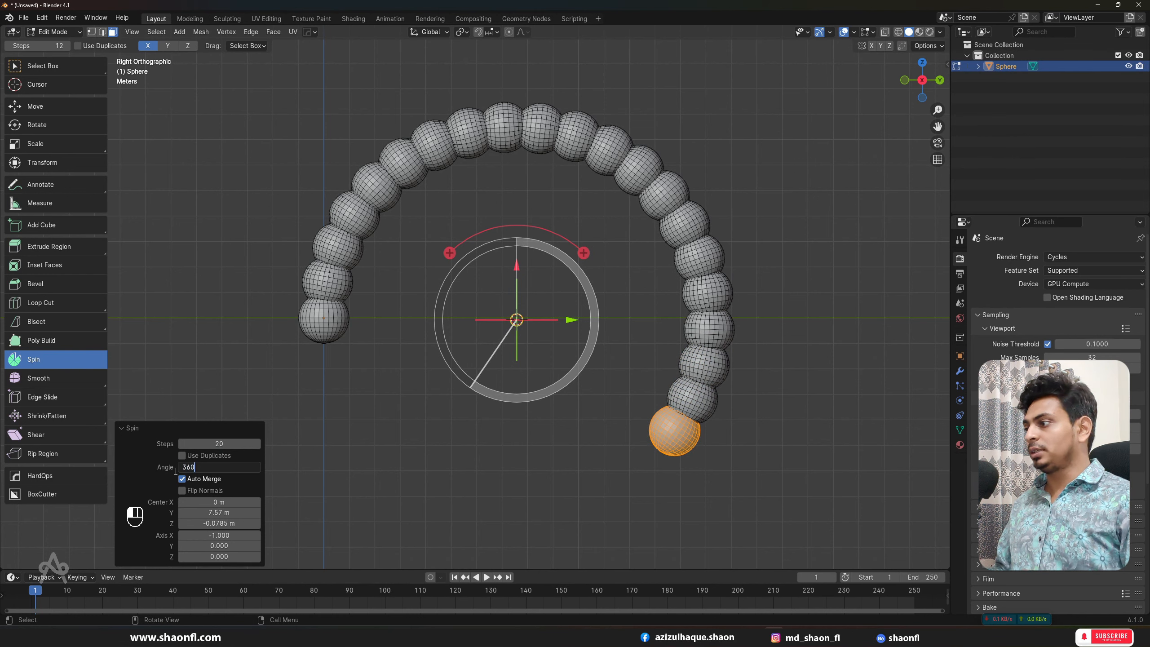
{"action": "key", "text": "Return"}
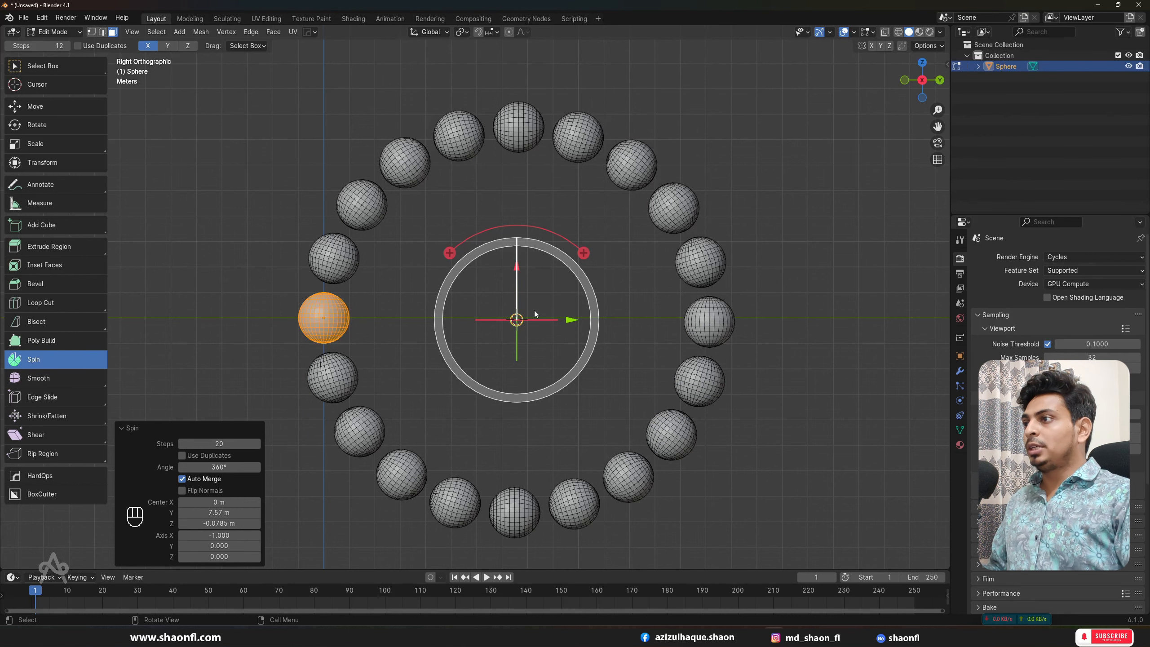
{"action": "scroll", "coordinate": [521, 313], "scroll_direction": "down", "scroll_amount": 2}
{"action": "scroll", "coordinate": [414, 306], "scroll_direction": "up", "scroll_amount": 3}
{"action": "key", "text": "Tab"}
{"action": "scroll", "coordinate": [414, 307], "scroll_direction": "down", "scroll_amount": 2}
{"action": "scroll", "coordinate": [413, 306], "scroll_direction": "down", "scroll_amount": 1}
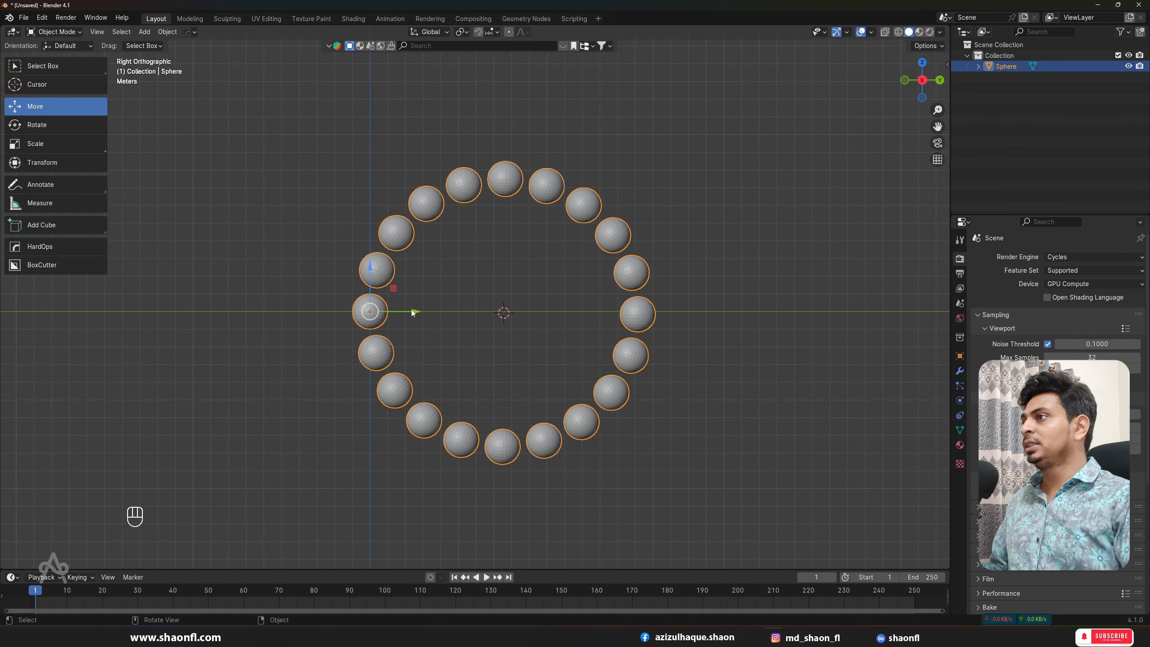
{"action": "scroll", "coordinate": [411, 313], "scroll_direction": "down", "scroll_amount": 3}
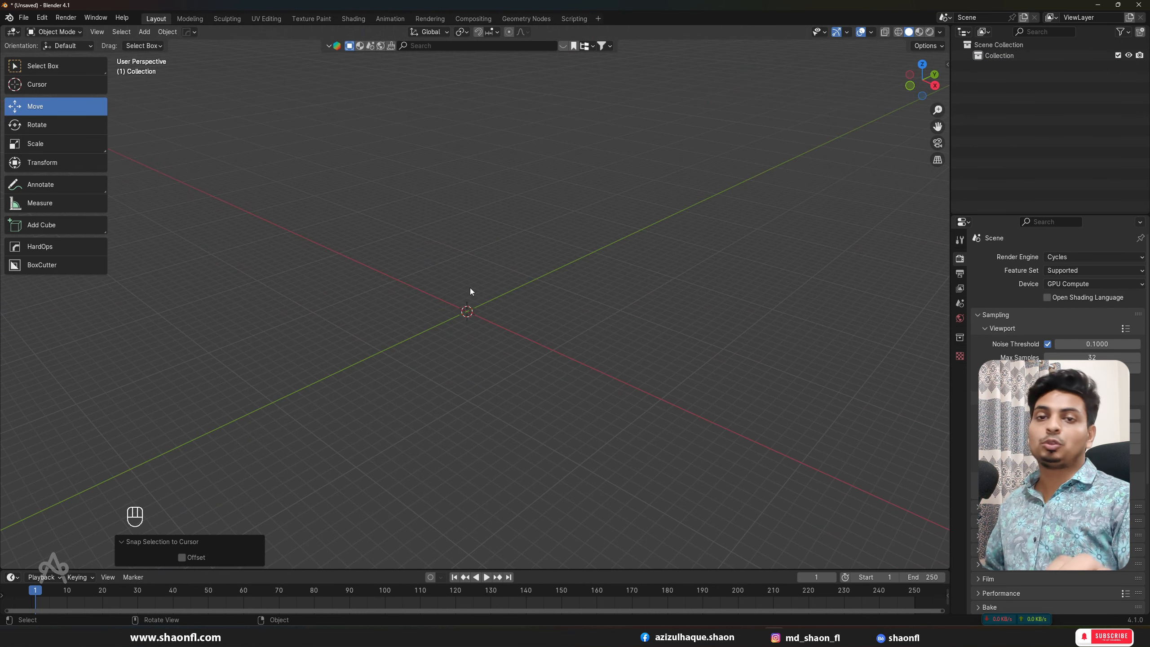
Add a 2 m plane at the world origin and enter Edit Mode with the Move tool active.
{"action": "key", "text": "shift+a"}
{"action": "left_click", "coordinate": [519, 288]}
{"action": "scroll", "coordinate": [489, 342], "scroll_direction": "up", "scroll_amount": 4}
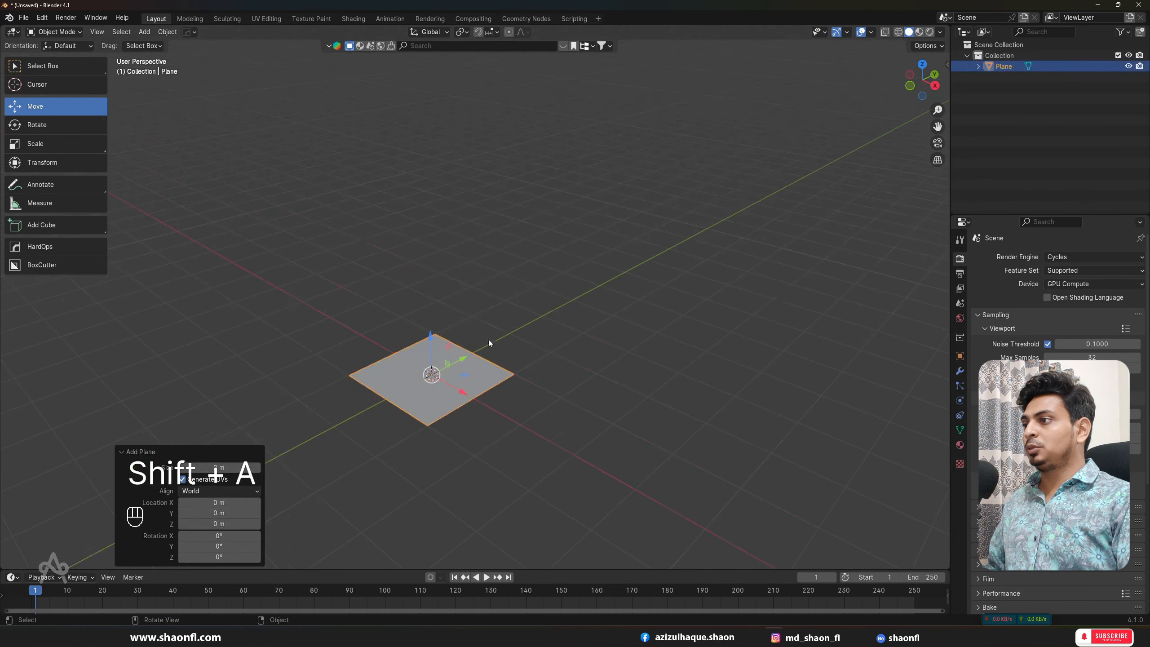
{"action": "scroll", "coordinate": [489, 341], "scroll_direction": "up", "scroll_amount": 5}
{"action": "mouse_move", "coordinate": [498, 313]}
{"action": "middle_mouse_down", "text": "alt"}
{"action": "mouse_move", "coordinate": [483, 359]}
{"action": "mouse_move", "coordinate": [498, 311]}
{"action": "mouse_move", "coordinate": [505, 328]}
{"action": "middle_mouse_up", "text": "alt"}
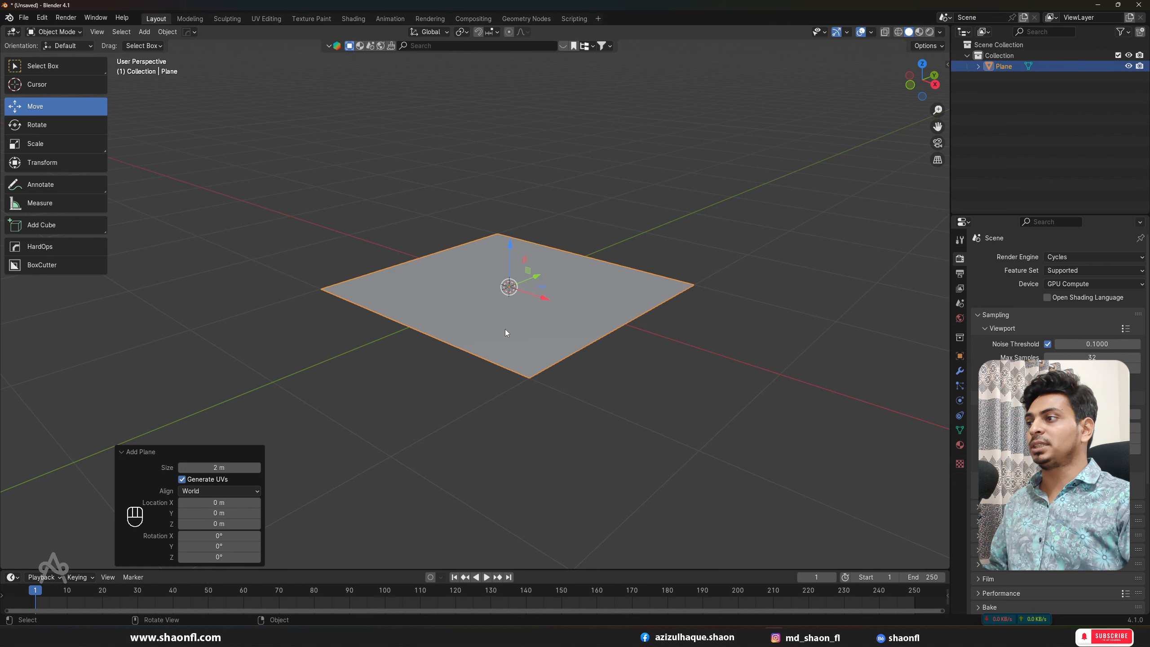
{"action": "left_click_drag", "start_coordinate": [533, 310], "coordinate": [558, 304], "text": "alt"}
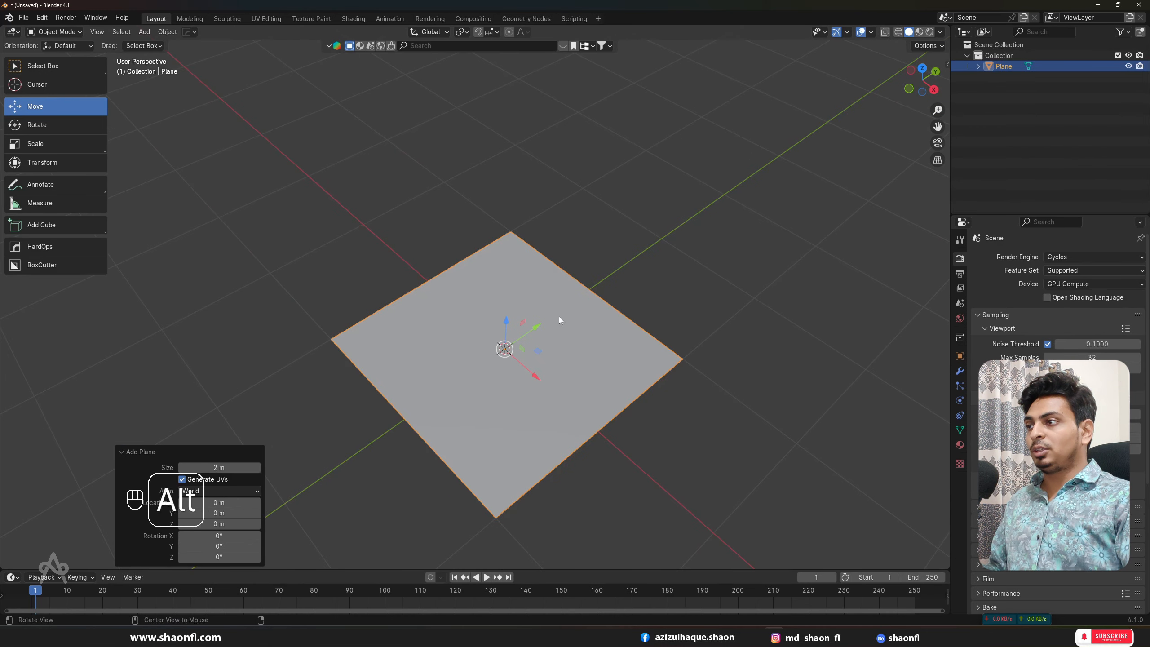
{"action": "key", "text": "Tab"}
{"action": "left_click", "coordinate": [35, 106]}
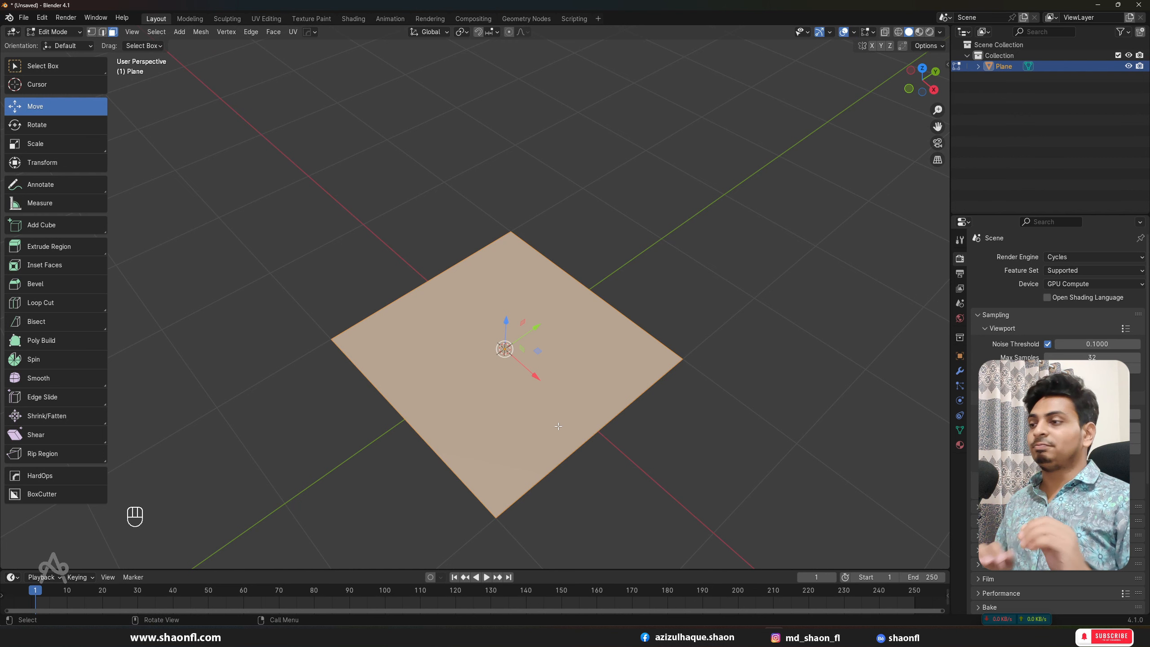
Subdivide the plane five times in a row with one cut each.
{"action": "right_click", "coordinate": [524, 333]}
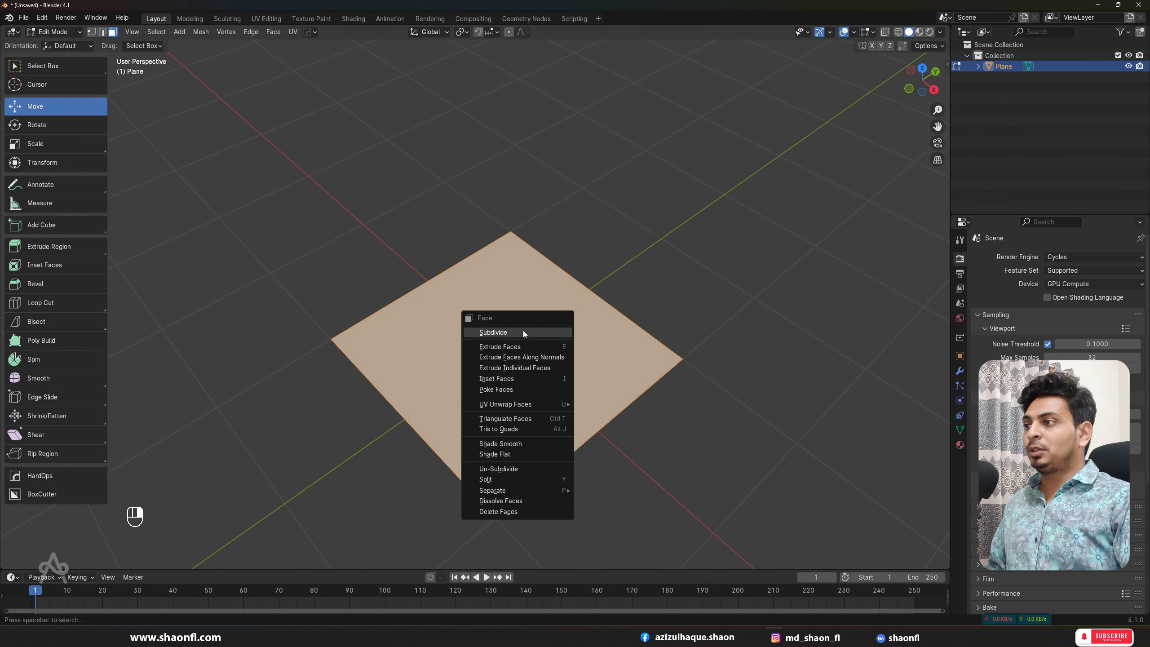
{"action": "left_click", "coordinate": [492, 333]}
{"action": "scroll", "coordinate": [476, 252], "scroll_direction": "up", "scroll_amount": 2}
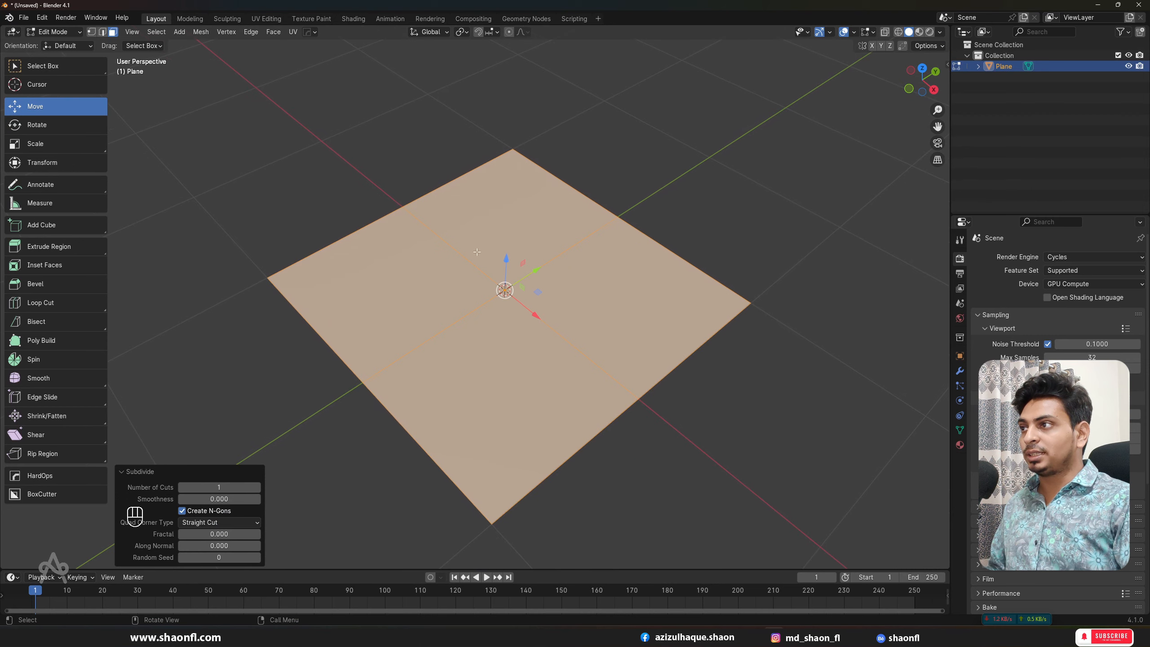
{"action": "right_click", "coordinate": [526, 334]}
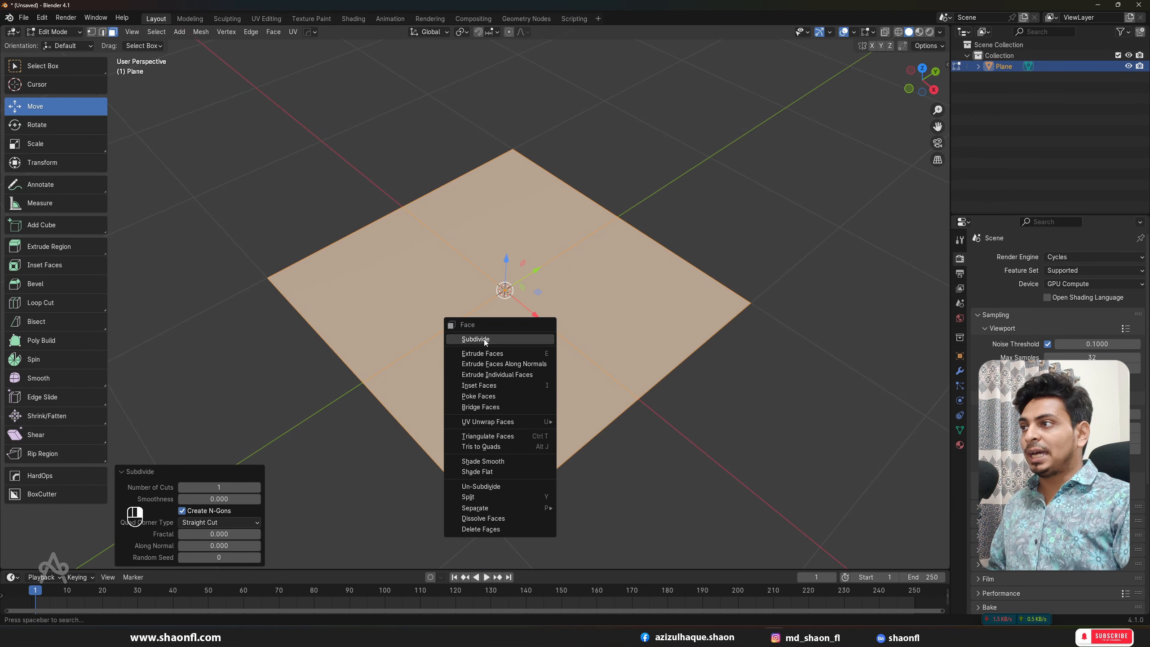
{"action": "left_click", "coordinate": [526, 334]}
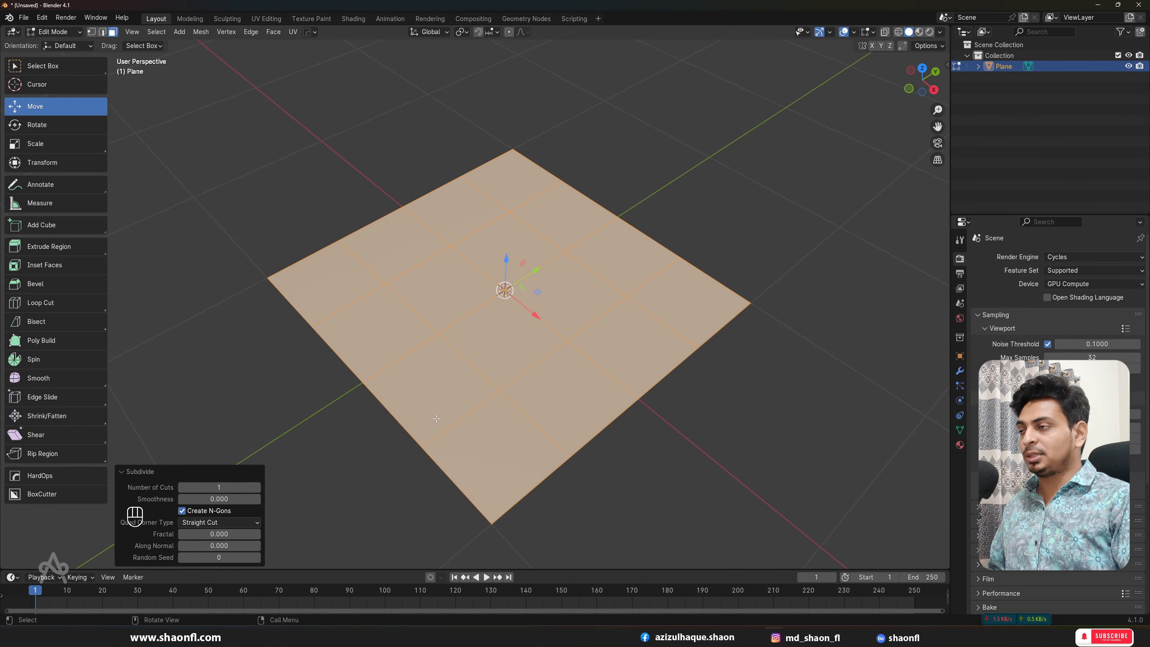
{"action": "right_click", "coordinate": [507, 349]}
{"action": "left_click", "coordinate": [507, 349]}
{"action": "right_click", "coordinate": [550, 311]}
{"action": "left_click", "coordinate": [550, 311]}
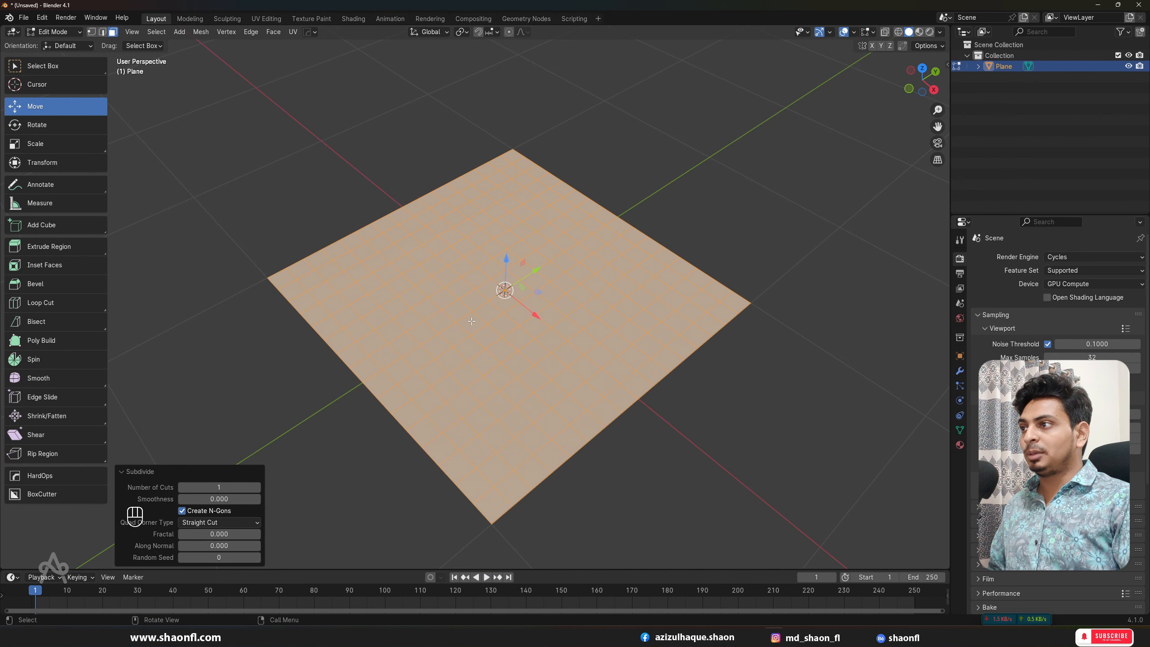
{"action": "right_click", "coordinate": [499, 348]}
{"action": "left_click", "coordinate": [499, 348]}
{"action": "scroll", "coordinate": [541, 313], "scroll_direction": "down", "scroll_amount": 2}
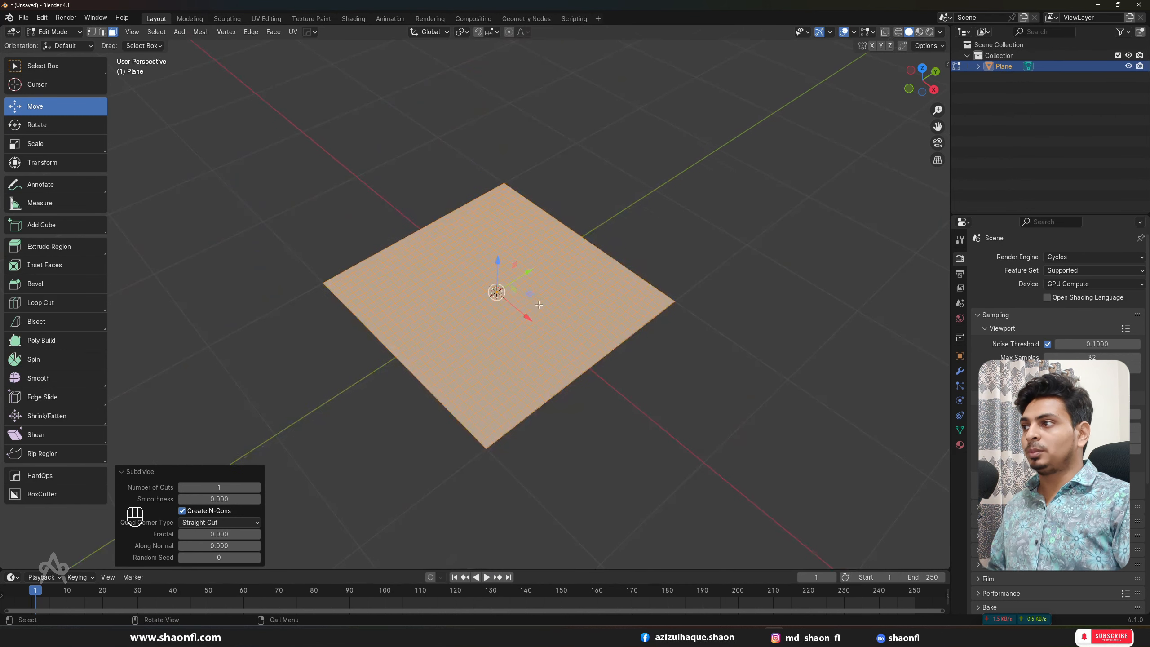
Undo all five subdivisions of the plane.
{"action": "key", "text": "ctrl+z"}
{"action": "key", "text": "ctrl+z"}
{"action": "key", "text": "ctrl+z"}
{"action": "key", "text": "ctrl+z"}
{"action": "key", "text": "ctrl+z"}
Subdivide the plane's single face with 10 cuts.
{"action": "right_click", "coordinate": [523, 303]}
{"action": "left_click", "coordinate": [523, 303]}
{"action": "left_click", "coordinate": [224, 488]}
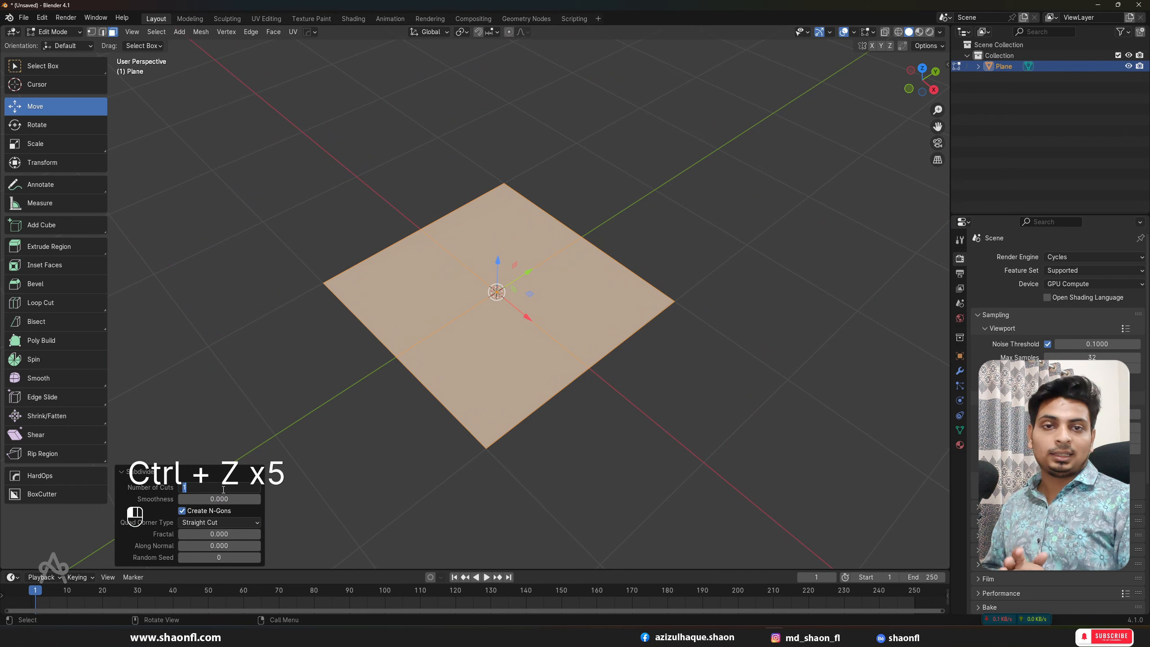
{"action": "type", "text": "10"}
{"action": "key", "text": "Return"}
{"action": "scroll", "coordinate": [528, 292], "scroll_direction": "up", "scroll_amount": 4}
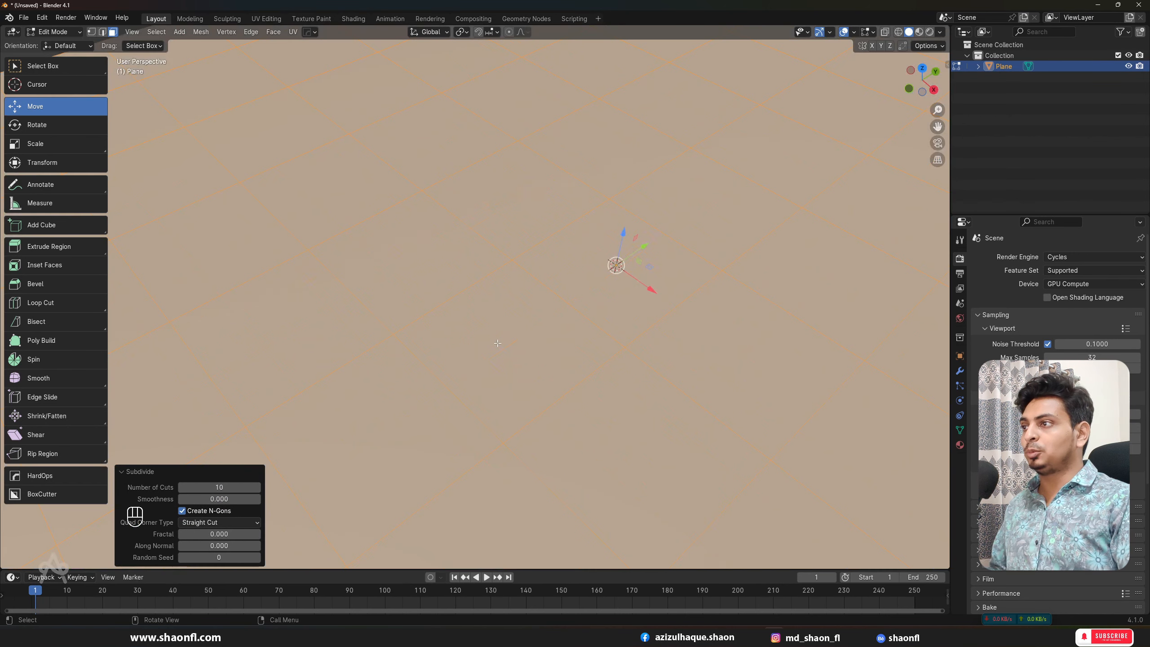
{"action": "scroll", "coordinate": [528, 293], "scroll_direction": "down", "scroll_amount": 3}
Deselect the mesh and box-select all faces of the subdivided plane.
{"action": "left_click", "coordinate": [656, 181]}
{"action": "left_click_drag", "start_coordinate": [194, 135], "coordinate": [755, 540]}
{"action": "left_click", "coordinate": [724, 214]}
{"action": "left_click_drag", "start_coordinate": [219, 97], "coordinate": [829, 560]}
{"action": "left_click_drag", "start_coordinate": [575, 433], "coordinate": [572, 411], "text": "alt"}
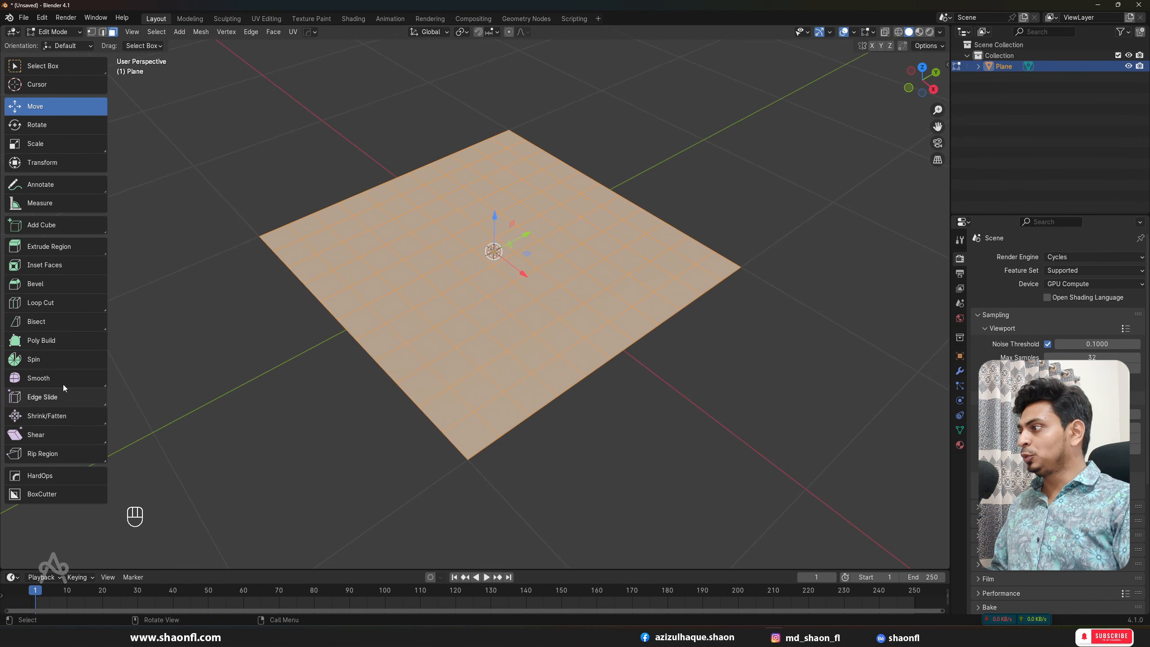
Try the Smooth tool on the plane's selected faces, and undo it.
{"action": "left_click", "coordinate": [52, 376]}
{"action": "mouse_move", "coordinate": [495, 206]}
{"action": "left_mouse_down"}
{"action": "mouse_move", "coordinate": [503, 177]}
{"action": "mouse_move", "coordinate": [516, 187]}
{"action": "mouse_move", "coordinate": [459, 507]}
{"action": "mouse_move", "coordinate": [503, 372]}
{"action": "mouse_move", "coordinate": [525, 462]}
{"action": "mouse_move", "coordinate": [543, 363]}
{"action": "mouse_move", "coordinate": [587, 255]}
{"action": "mouse_move", "coordinate": [423, 311]}
{"action": "mouse_move", "coordinate": [476, 339]}
{"action": "mouse_move", "coordinate": [417, 376]}
{"action": "mouse_move", "coordinate": [974, 349]}
{"action": "mouse_move", "coordinate": [521, 363]}
{"action": "mouse_move", "coordinate": [581, 322]}
{"action": "mouse_move", "coordinate": [559, 348]}
{"action": "left_mouse_up"}
{"action": "key", "text": "ctrl+z"}
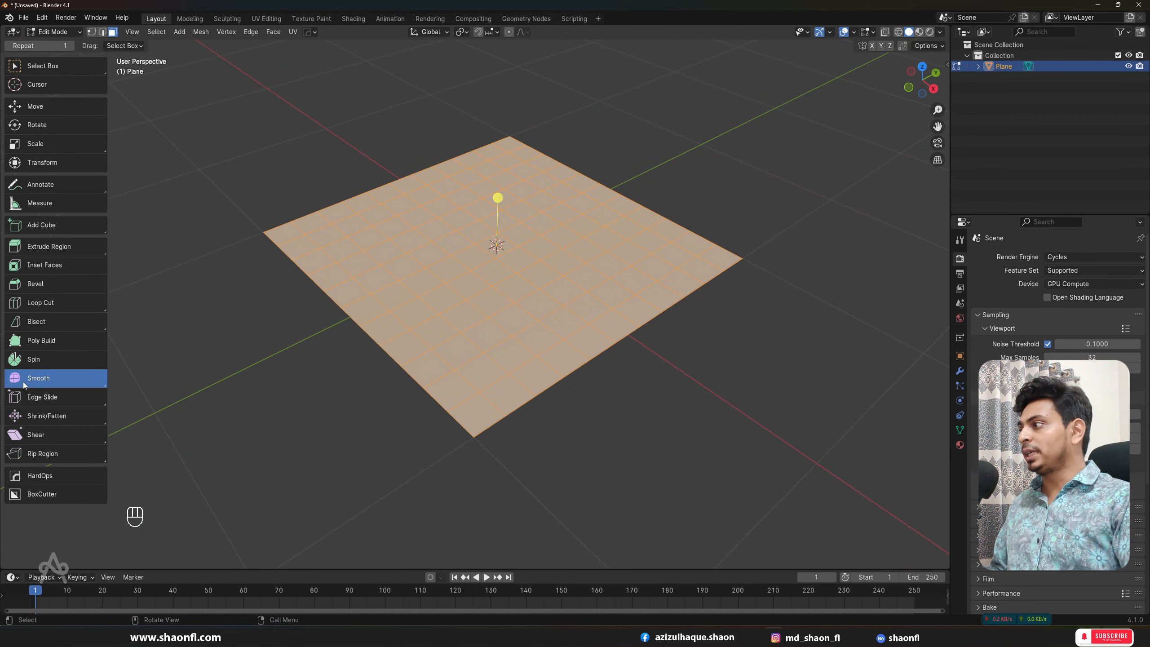
Switch to the Randomize tool and displace the plane's vertices by an amount of about -0.151 m.
{"action": "left_click", "coordinate": [34, 378]}
{"action": "left_click", "coordinate": [38, 425]}
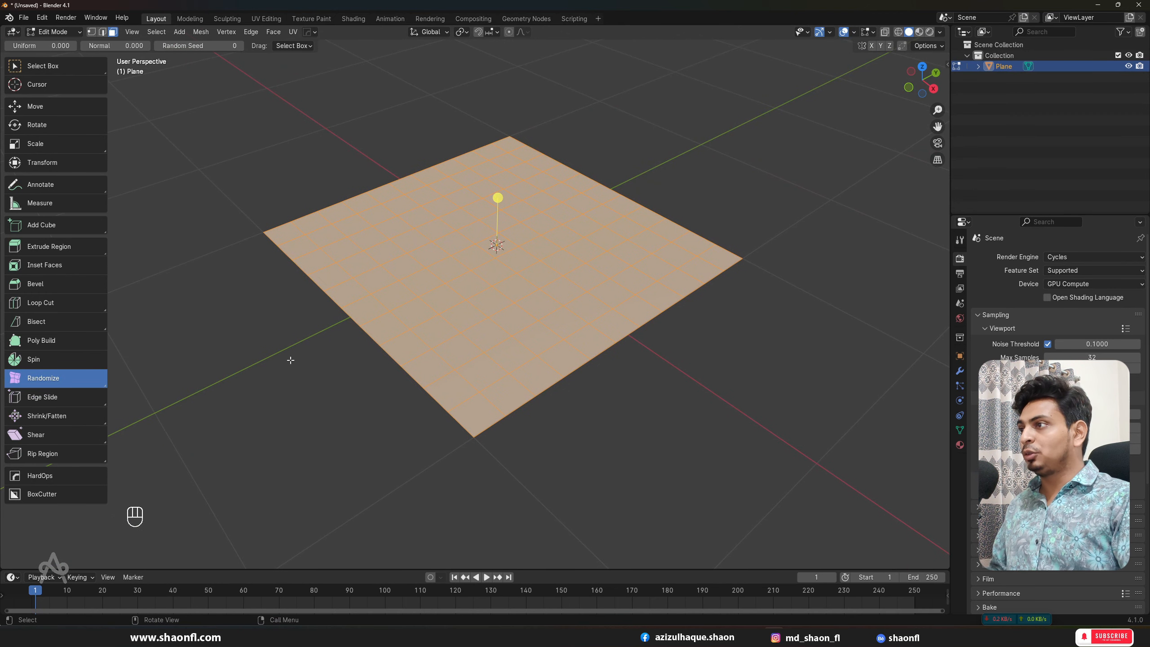
{"action": "left_click_drag", "start_coordinate": [499, 198], "coordinate": [501, 203]}
{"action": "left_click_drag", "start_coordinate": [497, 222], "coordinate": [482, 272]}
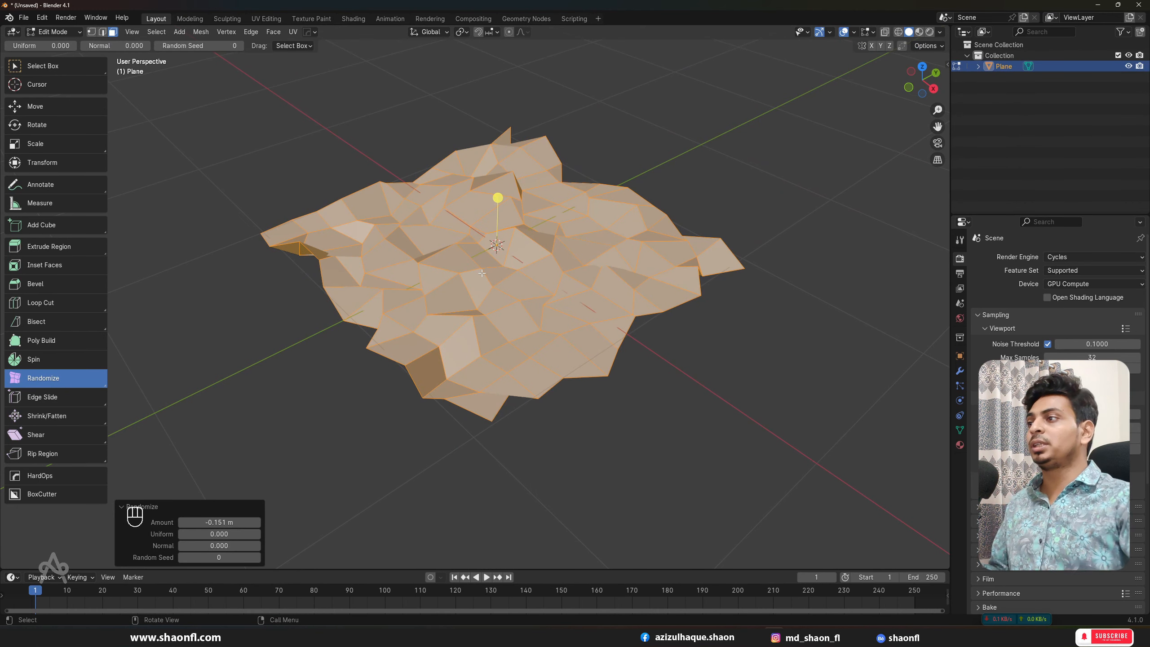
{"action": "left_click_drag", "start_coordinate": [552, 297], "coordinate": [490, 309], "text": "alt"}
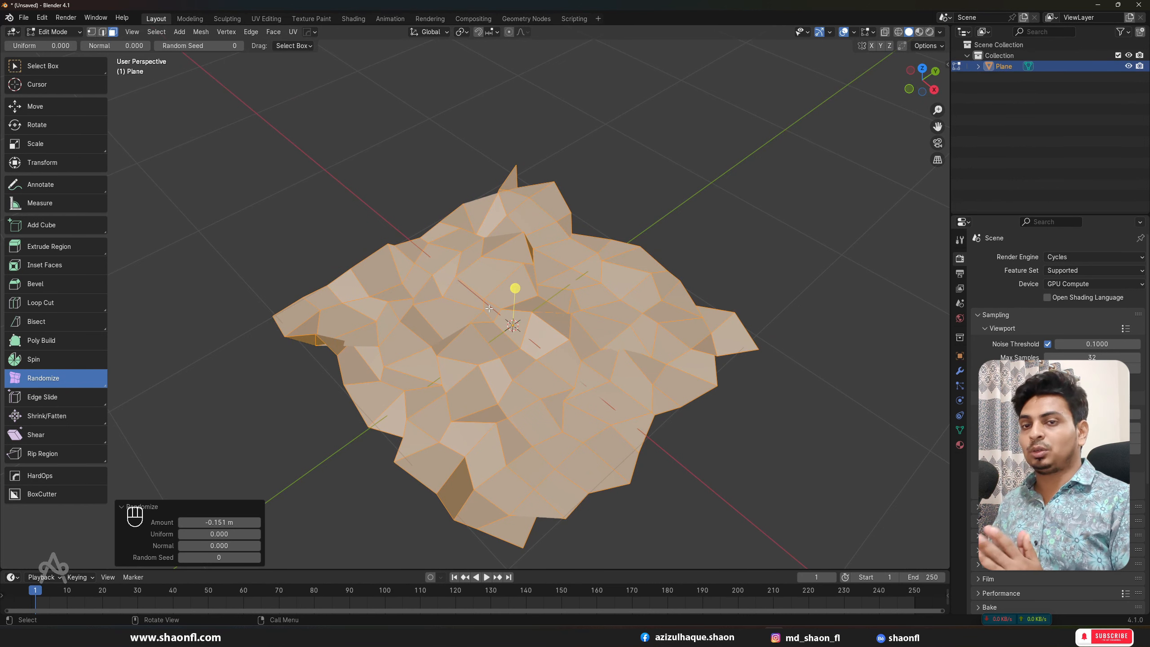
Return to Object Mode and delete the randomized plane.
{"action": "key", "text": "Tab"}
{"action": "key", "text": "a"}
{"action": "key", "text": "x"}
{"action": "left_click", "coordinate": [592, 318]}
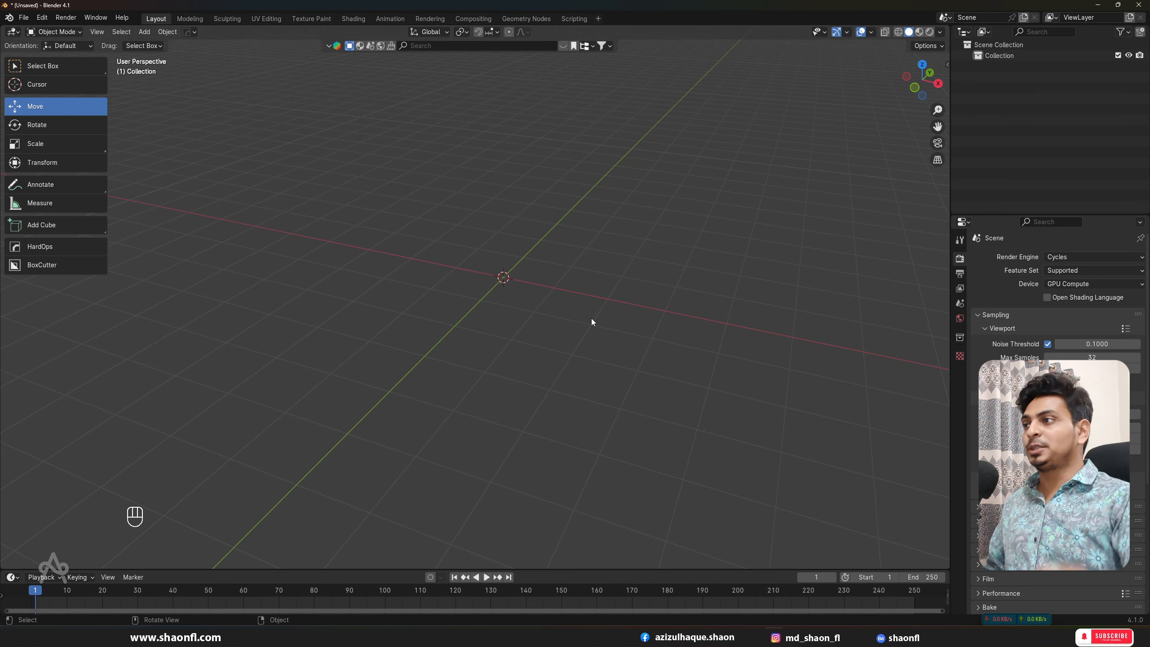
Add a new plane at the world origin, scale it up, and enter Edit Mode.
{"action": "key", "text": "shift+a"}
{"action": "mouse_move", "coordinate": [592, 318]}
{"action": "left_click", "coordinate": [644, 319]}
{"action": "key", "text": "s"}
{"action": "left_click", "coordinate": [797, 338]}
{"action": "key", "text": "Tab"}
Subdivide the enlarged plane with 20 cuts.
{"action": "key", "text": "ctrl+r"}
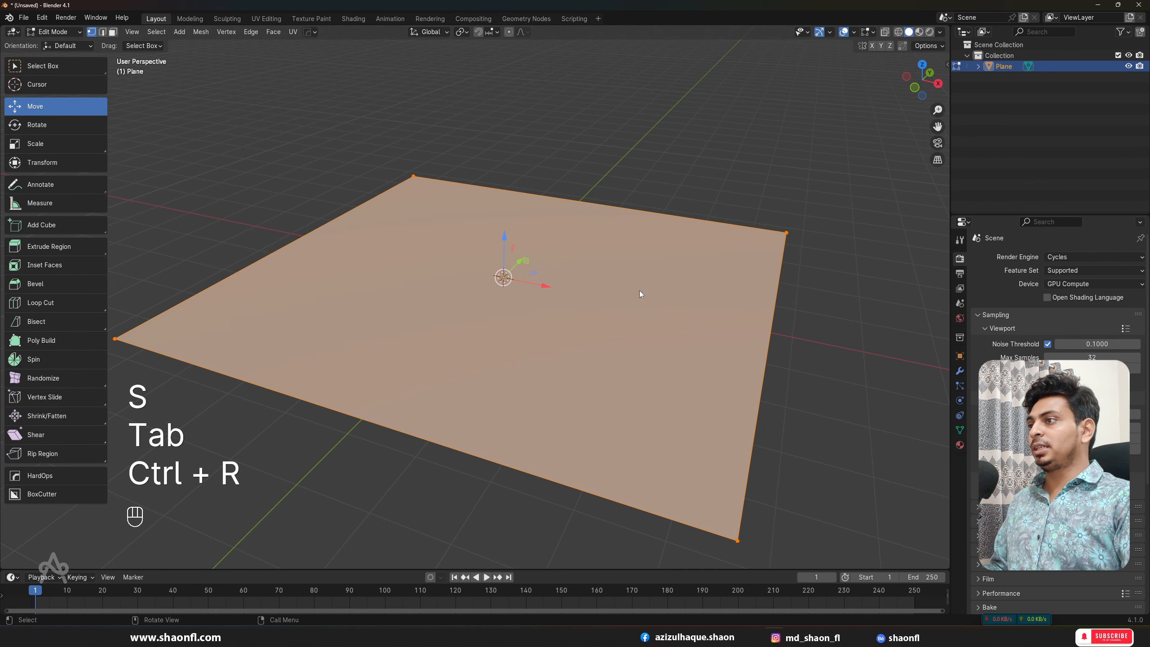
{"action": "right_click", "coordinate": [622, 285]}
{"action": "left_click", "coordinate": [622, 289]}
{"action": "left_click", "coordinate": [225, 488]}
{"action": "type", "text": "2"}
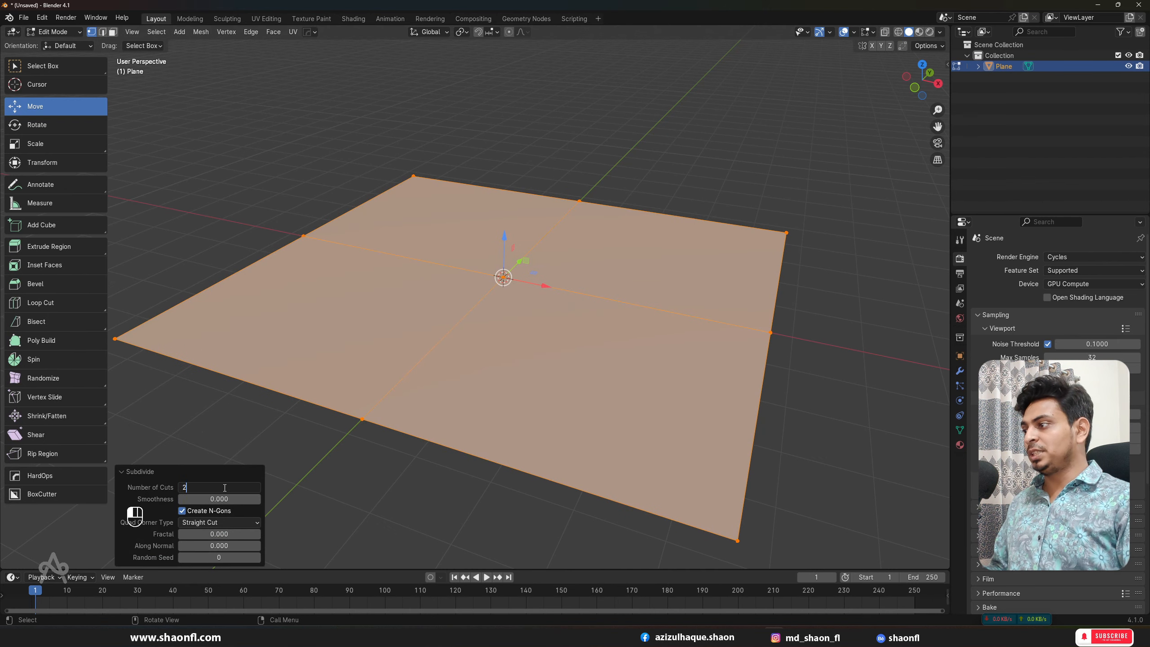
{"action": "type", "text": "0"}
{"action": "key", "text": "Return"}
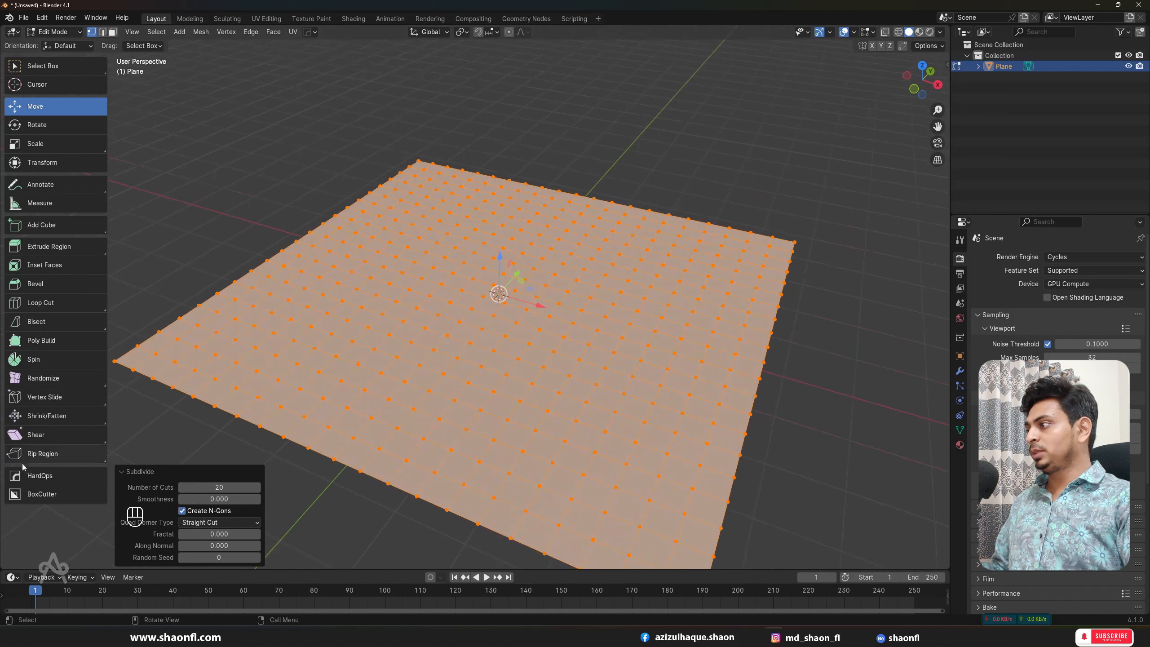
Try Shrink/Fatten on all the plane's vertices with an offset of about 1.56 m, adjust the offset, and undo it.
{"action": "left_click", "coordinate": [50, 418]}
{"action": "left_click_drag", "start_coordinate": [500, 247], "coordinate": [529, 205]}
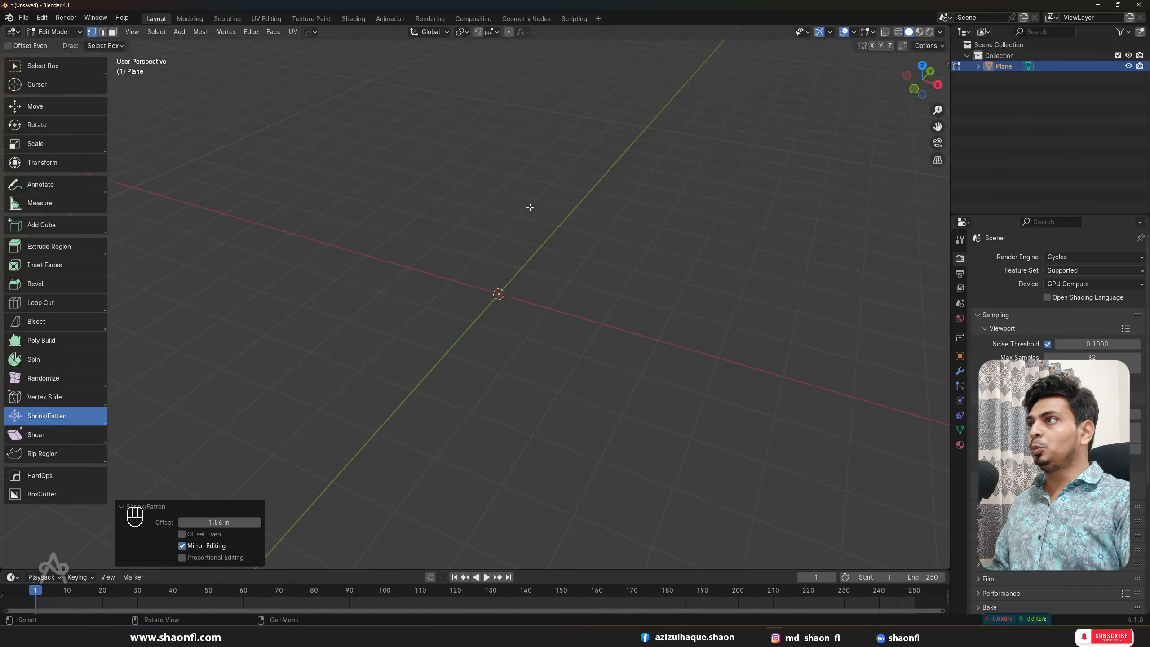
{"action": "scroll", "coordinate": [529, 206], "scroll_direction": "down", "scroll_amount": 3}
{"action": "scroll", "coordinate": [483, 270], "scroll_direction": "up", "scroll_amount": 2}
{"action": "left_click_drag", "start_coordinate": [219, 522], "coordinate": [181, 522]}
{"action": "key", "text": "ctrl+z"}
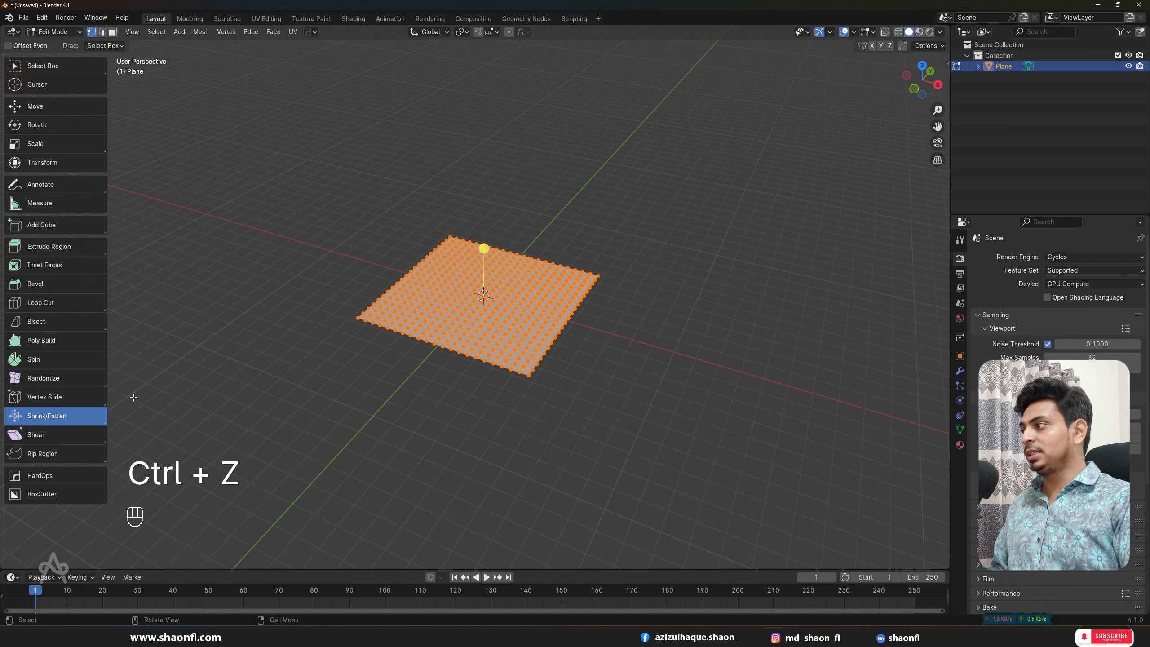
Switch to the Push/Pull tool and push the plane's vertices away from its centre by a distance of about -0.330, adjusting it once more.
{"action": "left_click_drag", "start_coordinate": [75, 416], "coordinate": [59, 463]}
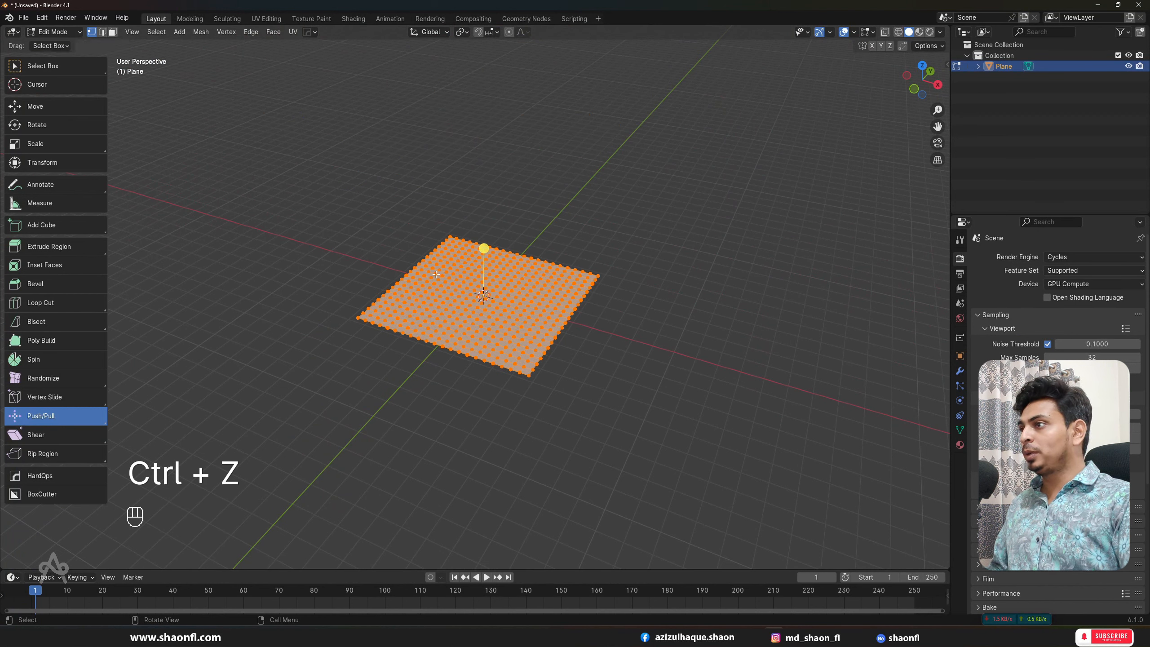
{"action": "mouse_move", "coordinate": [480, 252]}
{"action": "left_mouse_down"}
{"action": "mouse_move", "coordinate": [496, 226]}
{"action": "mouse_move", "coordinate": [498, 258]}
{"action": "left_mouse_up"}
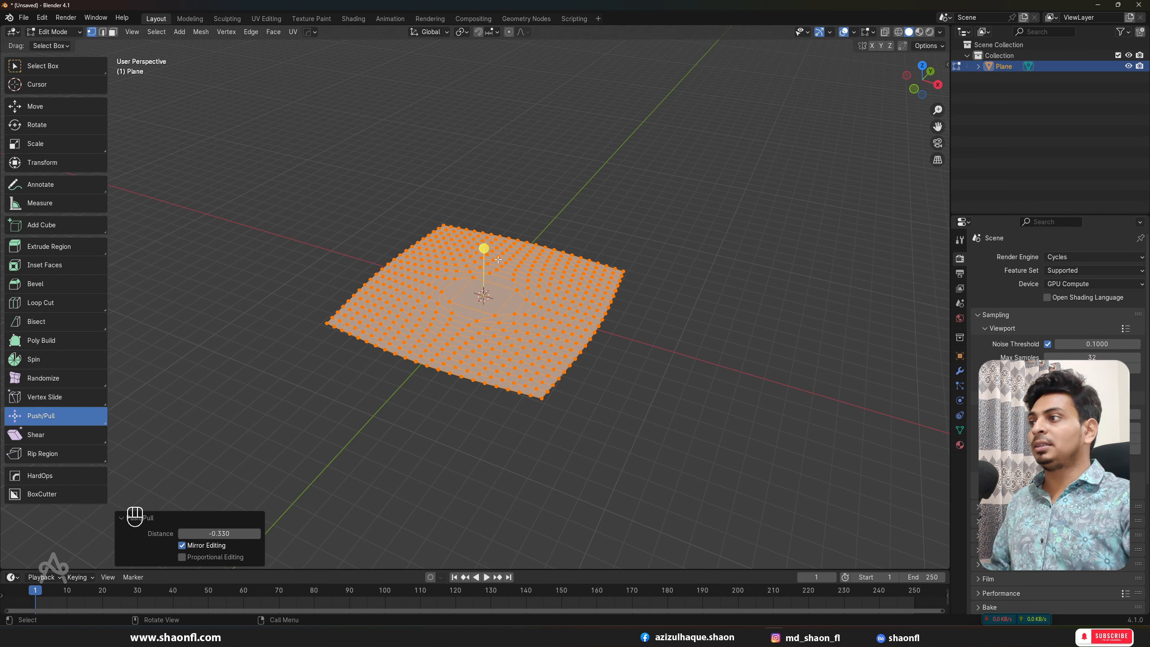
{"action": "scroll", "coordinate": [498, 259], "scroll_direction": "up", "scroll_amount": 3}
{"action": "mouse_move", "coordinate": [501, 244]}
{"action": "left_mouse_down"}
{"action": "mouse_move", "coordinate": [511, 256]}
{"action": "mouse_move", "coordinate": [521, 222]}
{"action": "mouse_move", "coordinate": [523, 244]}
{"action": "left_mouse_up"}
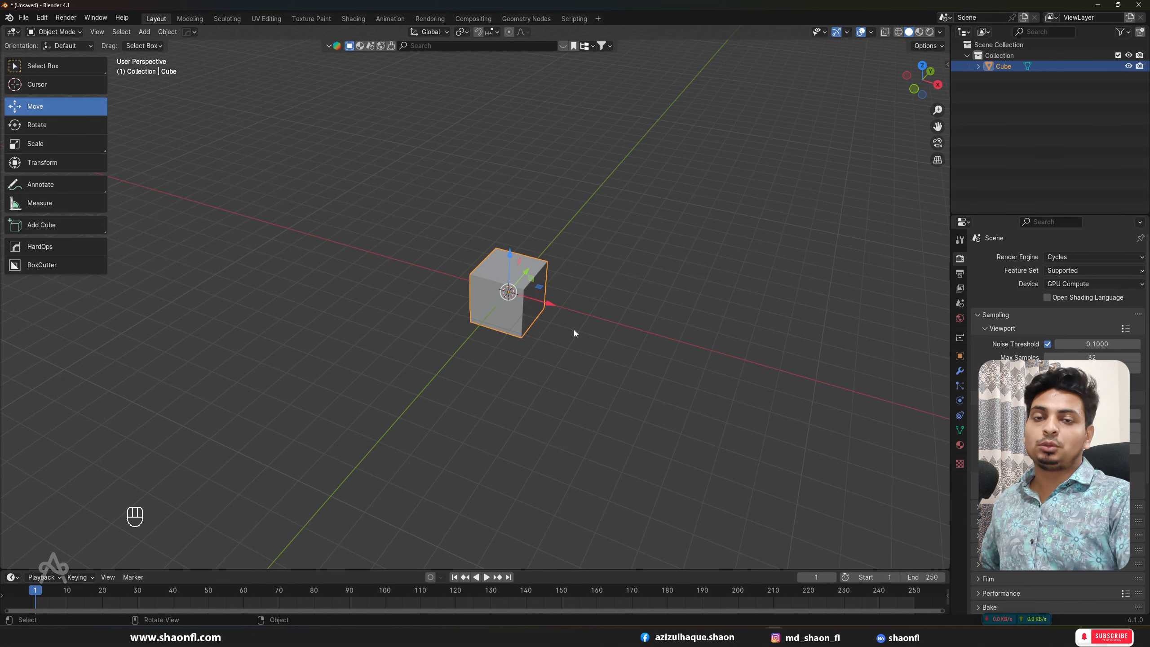
Enter Edit Mode on the cube, select all its vertices, and shear them along Y with Z as orthogonal axis by about -0.472.
{"action": "scroll", "coordinate": [562, 329], "scroll_direction": "up", "scroll_amount": 4}
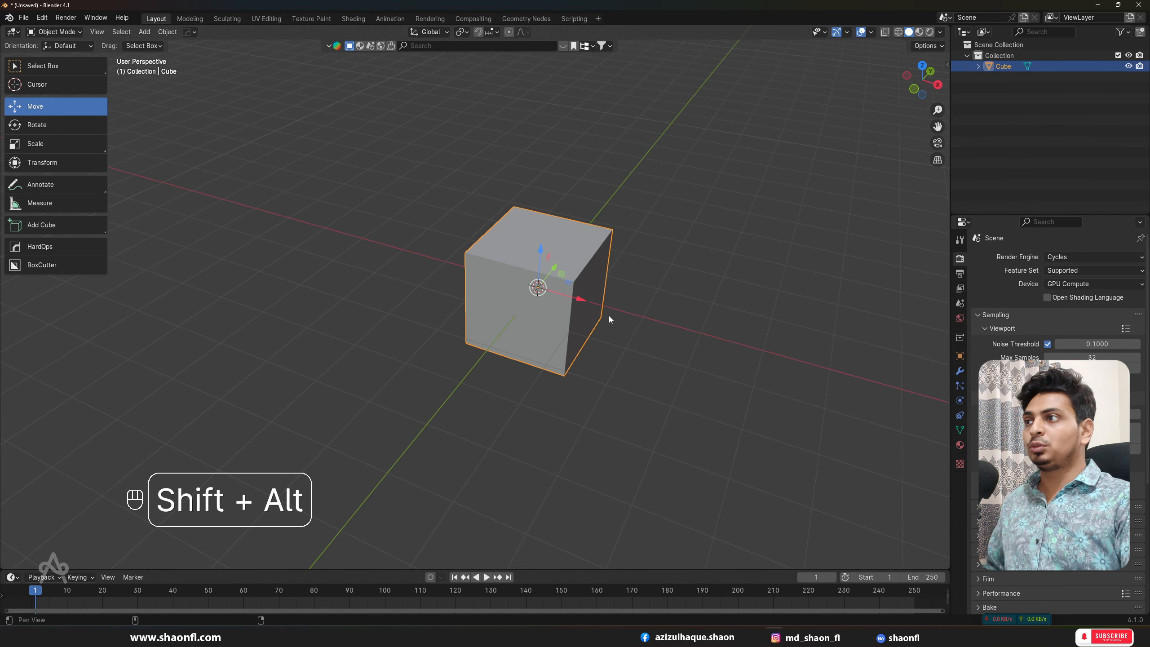
{"action": "middle_click_drag", "start_coordinate": [609, 316], "coordinate": [558, 324], "text": "shift"}
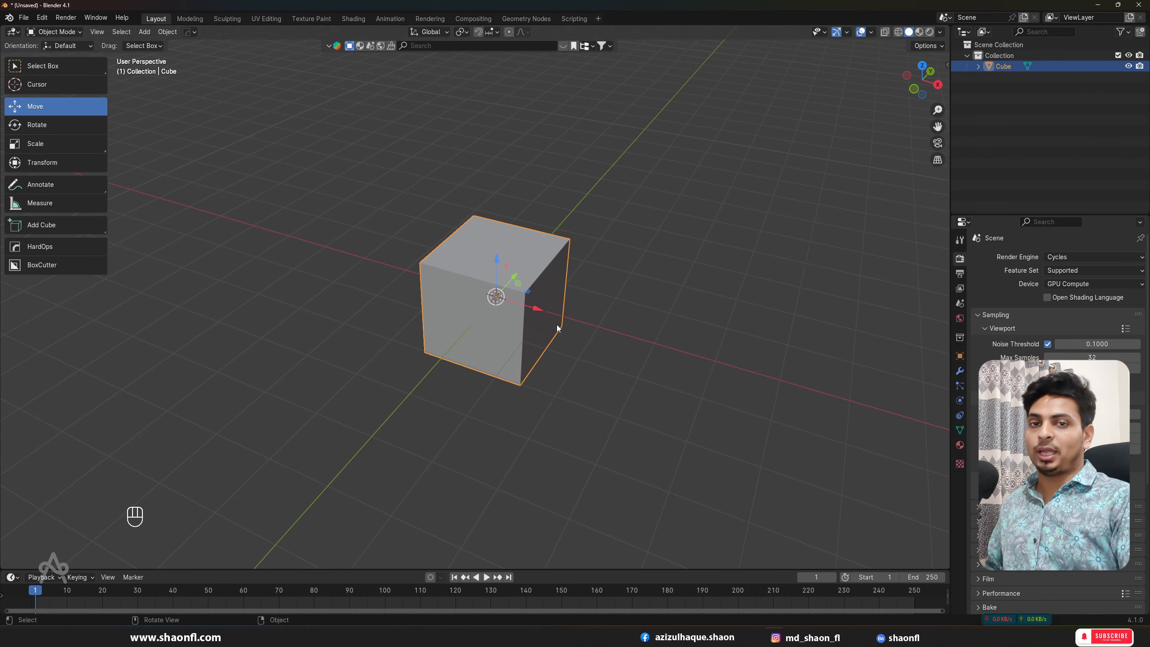
{"action": "key", "text": "Tab"}
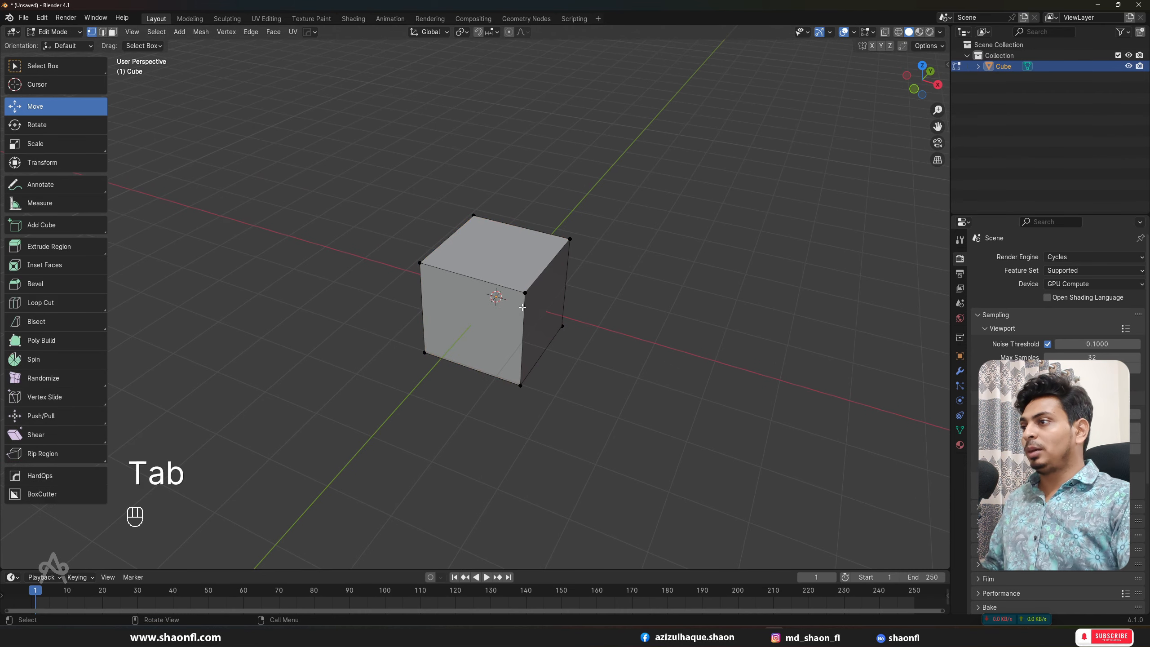
{"action": "left_click", "coordinate": [44, 432]}
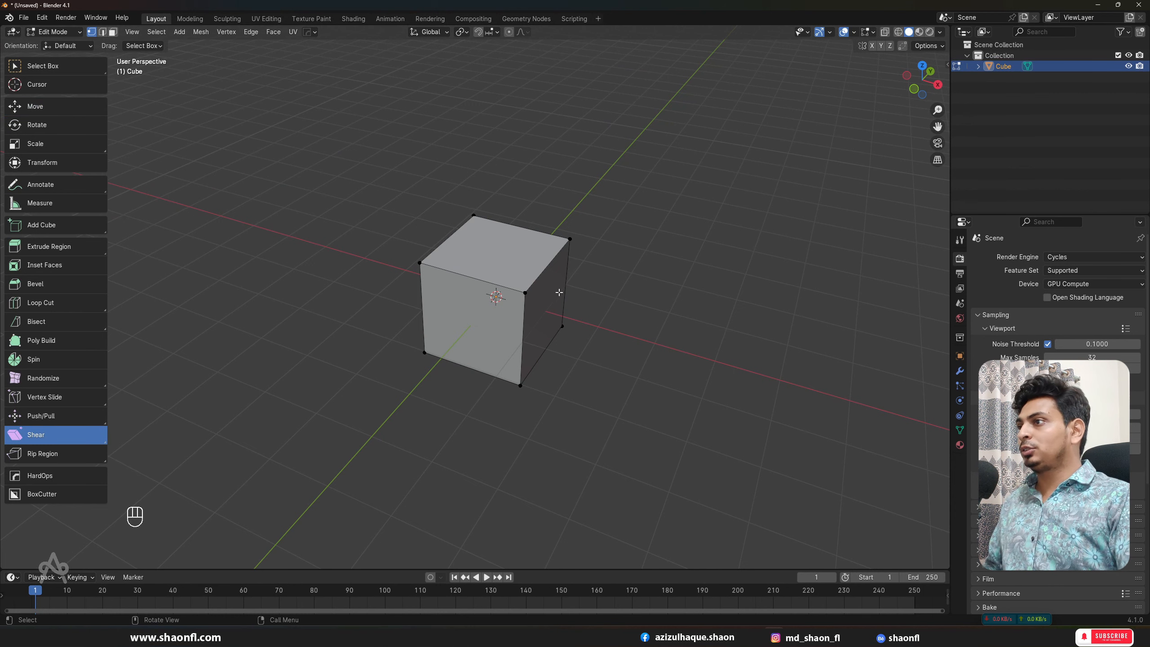
{"action": "key", "text": "a"}
{"action": "middle_click_drag", "start_coordinate": [611, 344], "coordinate": [659, 313], "text": "alt"}
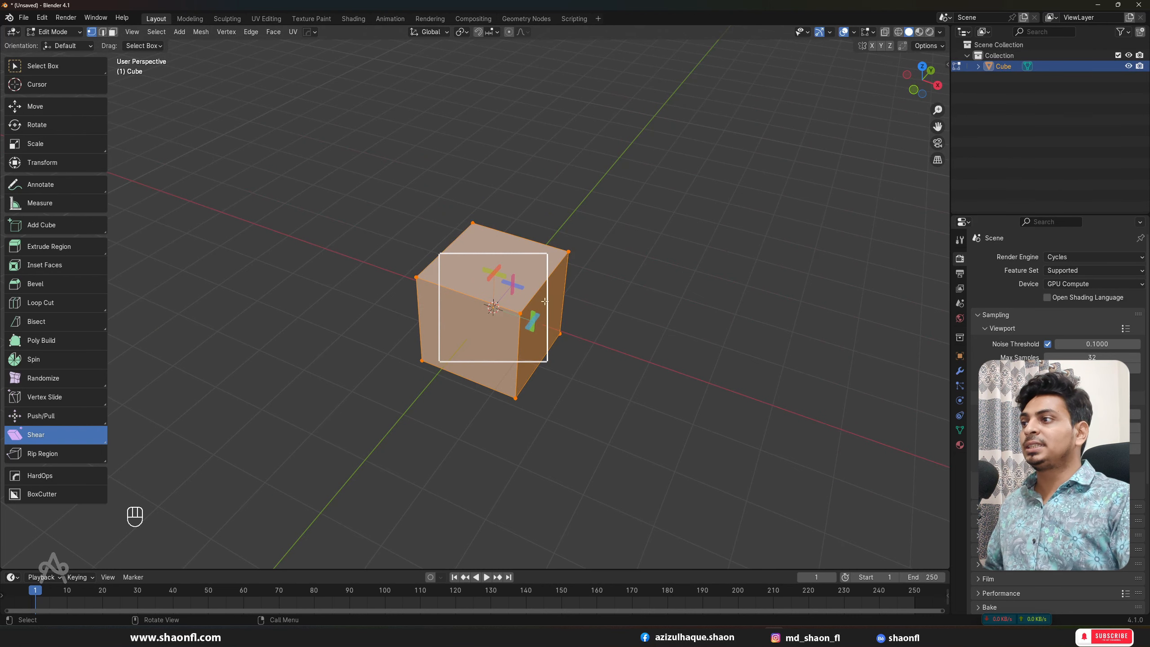
{"action": "middle_click_drag", "start_coordinate": [549, 313], "coordinate": [588, 269], "text": "alt"}
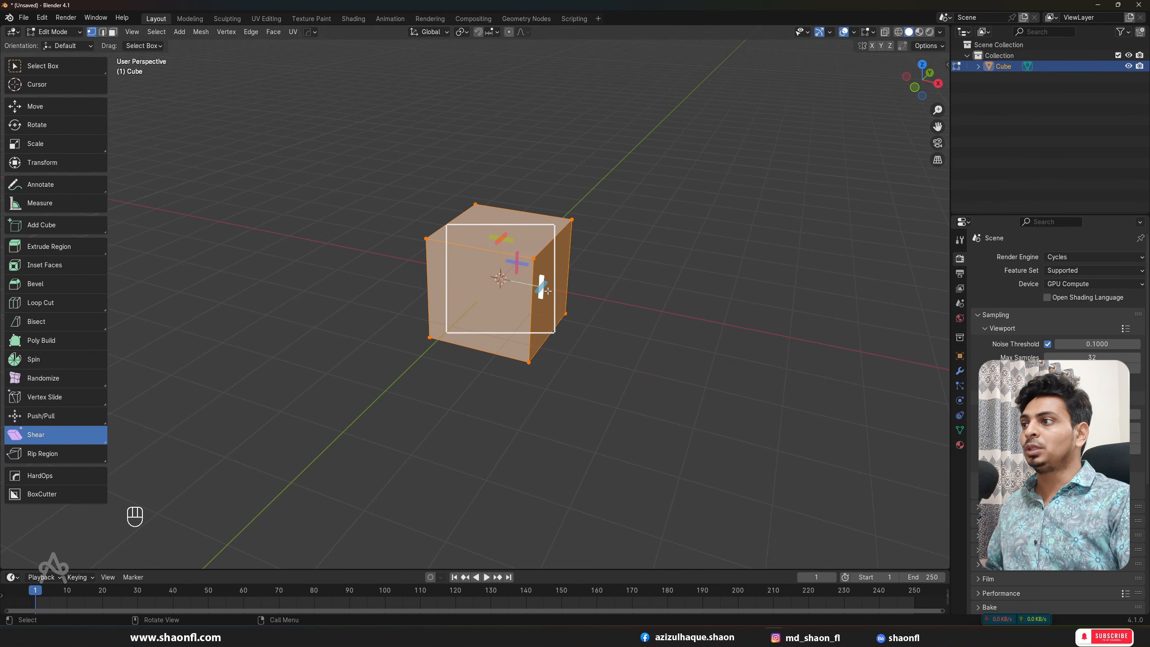
{"action": "left_click_drag", "start_coordinate": [542, 292], "coordinate": [660, 348]}
{"action": "middle_click_drag", "start_coordinate": [660, 348], "coordinate": [710, 351], "text": "alt"}
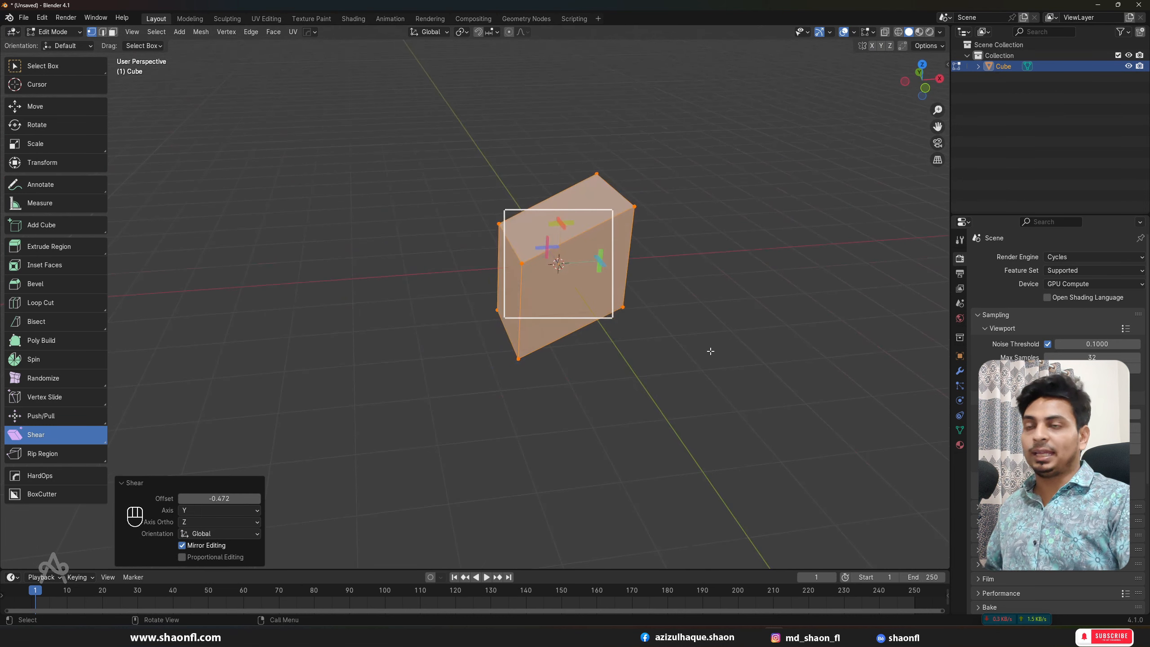
View the sheared cube from the right side and shear it again by an offset of about 0.376.
{"action": "key", "text": "KP_3"}
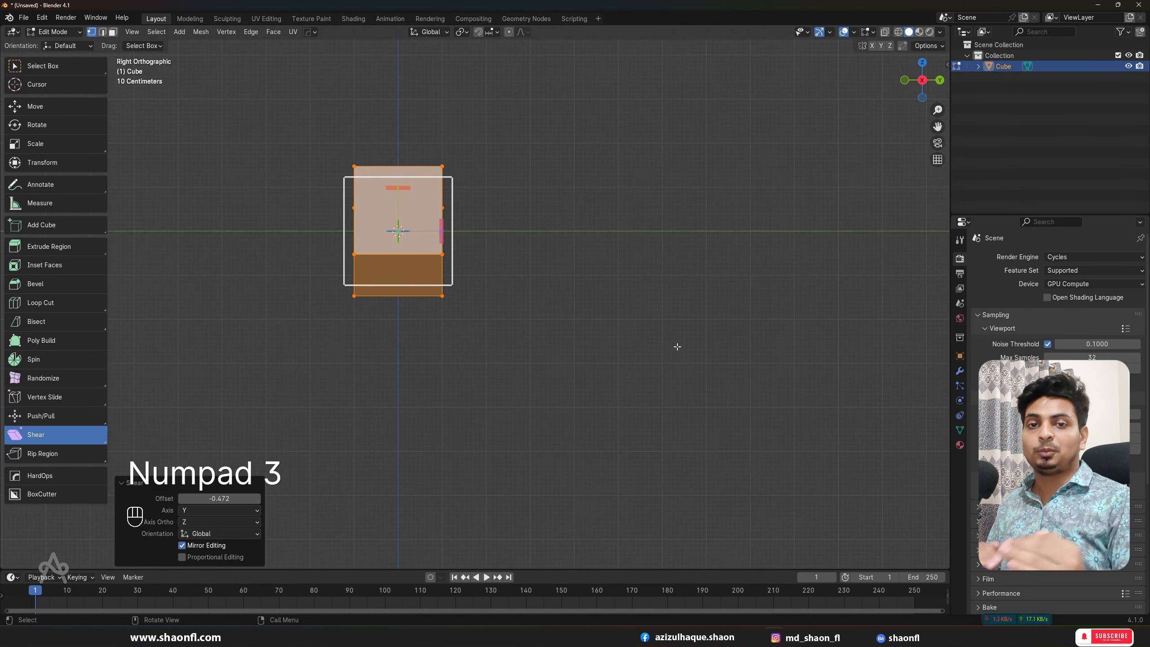
{"action": "middle_click_drag", "start_coordinate": [652, 345], "coordinate": [632, 281], "text": "alt"}
{"action": "left_click_drag", "start_coordinate": [632, 281], "coordinate": [632, 390]}
{"action": "middle_click_drag", "start_coordinate": [632, 390], "coordinate": [673, 422], "text": "alt"}
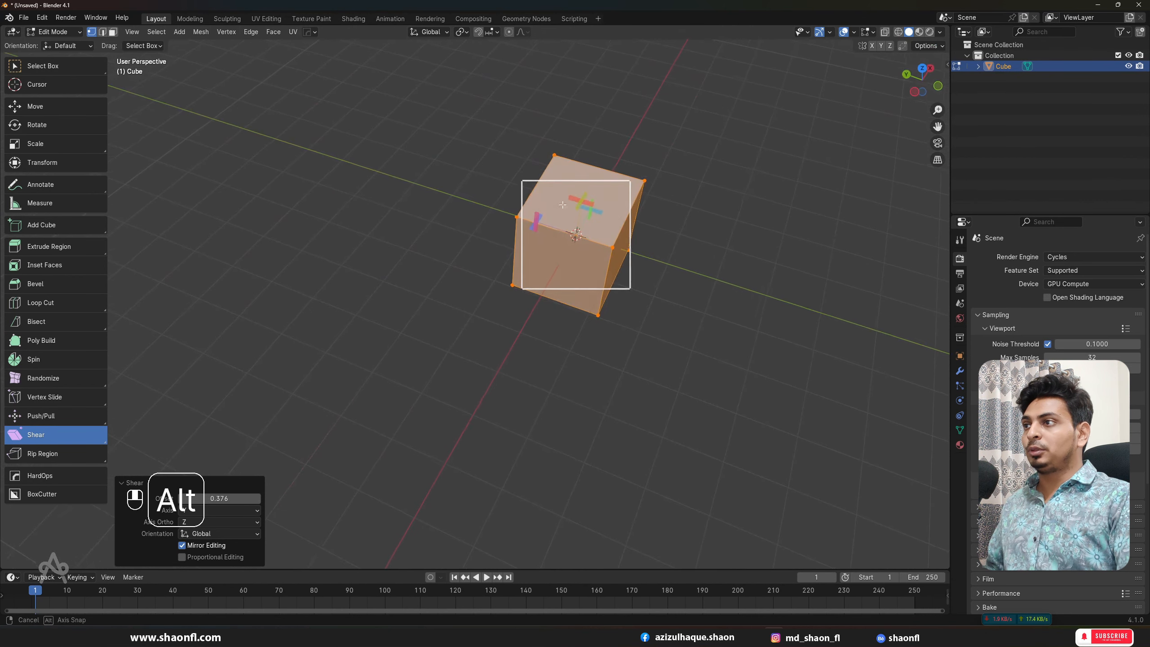
Shear the cube along X with Y as the orthogonal axis and adjust the offset to about 1.336.
{"action": "left_click_drag", "start_coordinate": [589, 204], "coordinate": [702, 470]}
{"action": "middle_click_drag", "start_coordinate": [641, 195], "coordinate": [412, 239], "text": "alt"}
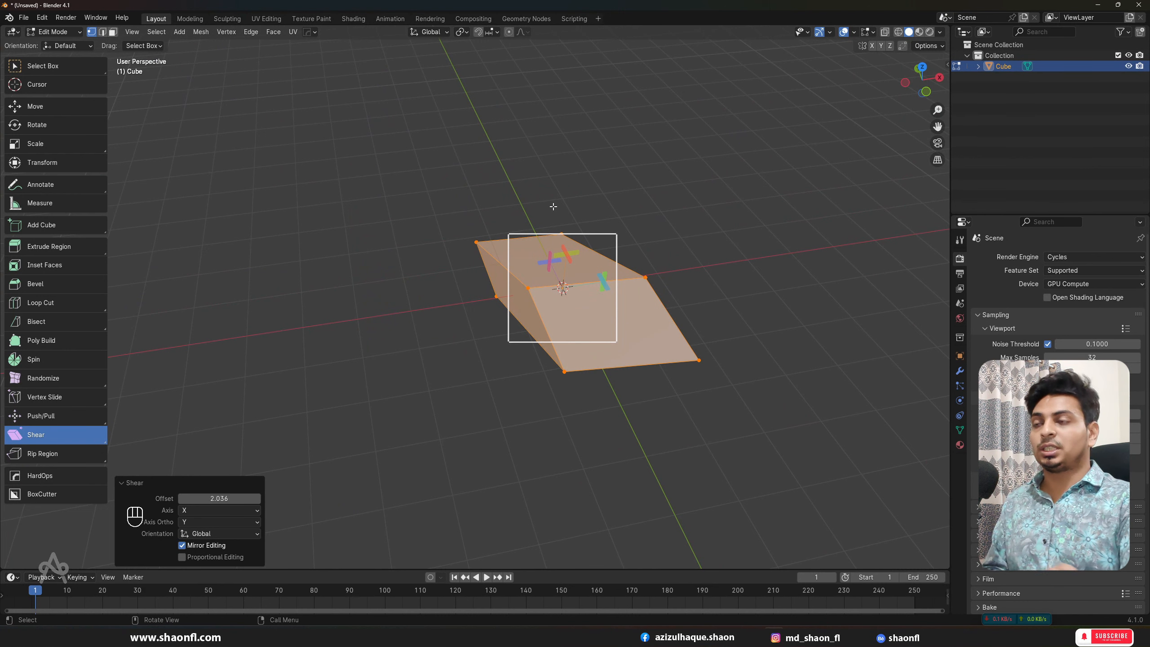
{"action": "middle_click_drag", "start_coordinate": [216, 410], "coordinate": [210, 522], "text": "alt"}
{"action": "mouse_move", "coordinate": [219, 498]}
{"action": "left_mouse_down"}
{"action": "mouse_move", "coordinate": [247, 499]}
{"action": "mouse_move", "coordinate": [218, 498]}
{"action": "mouse_move", "coordinate": [238, 499]}
{"action": "mouse_move", "coordinate": [222, 508]}
{"action": "left_mouse_up"}
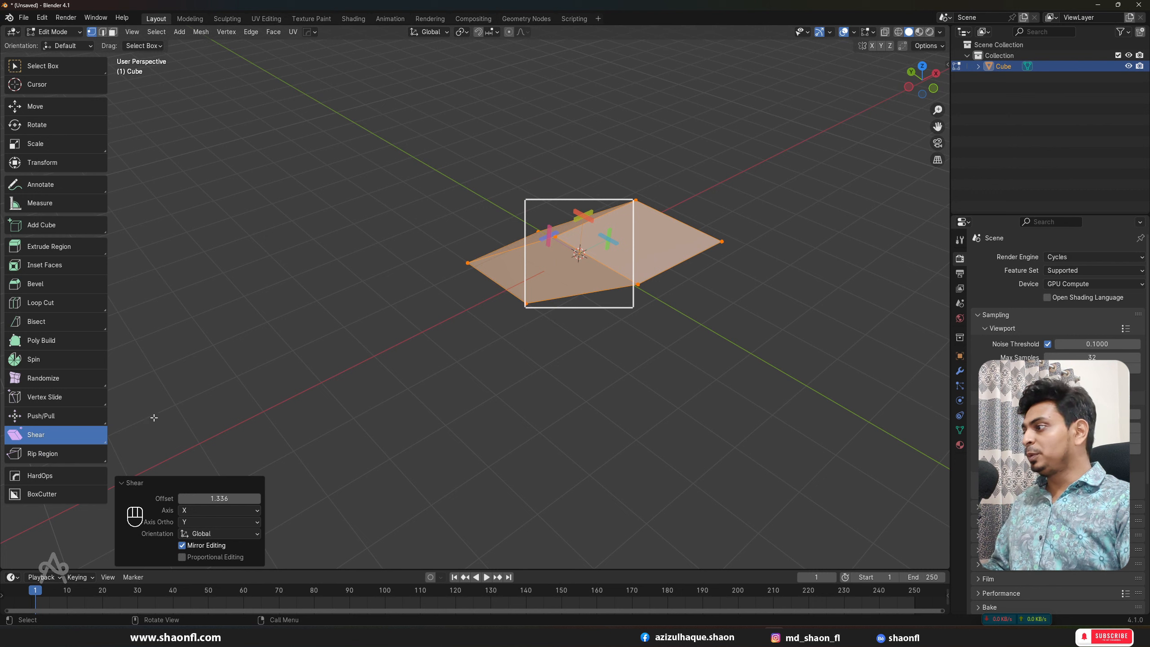
Return to Object Mode, delete the sheared cube, and add a new cube at the world origin.
{"action": "key", "text": "Tab"}
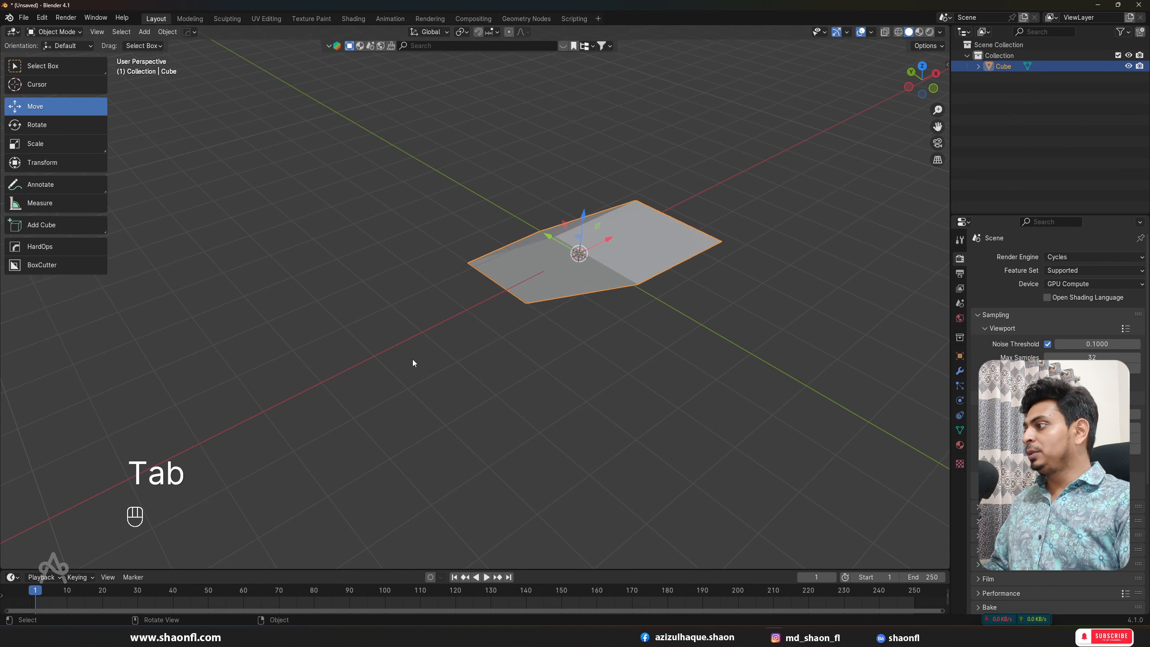
{"action": "key", "text": "a"}
{"action": "key", "text": "x"}
{"action": "left_click", "coordinate": [523, 325]}
{"action": "key", "text": "shift+a"}
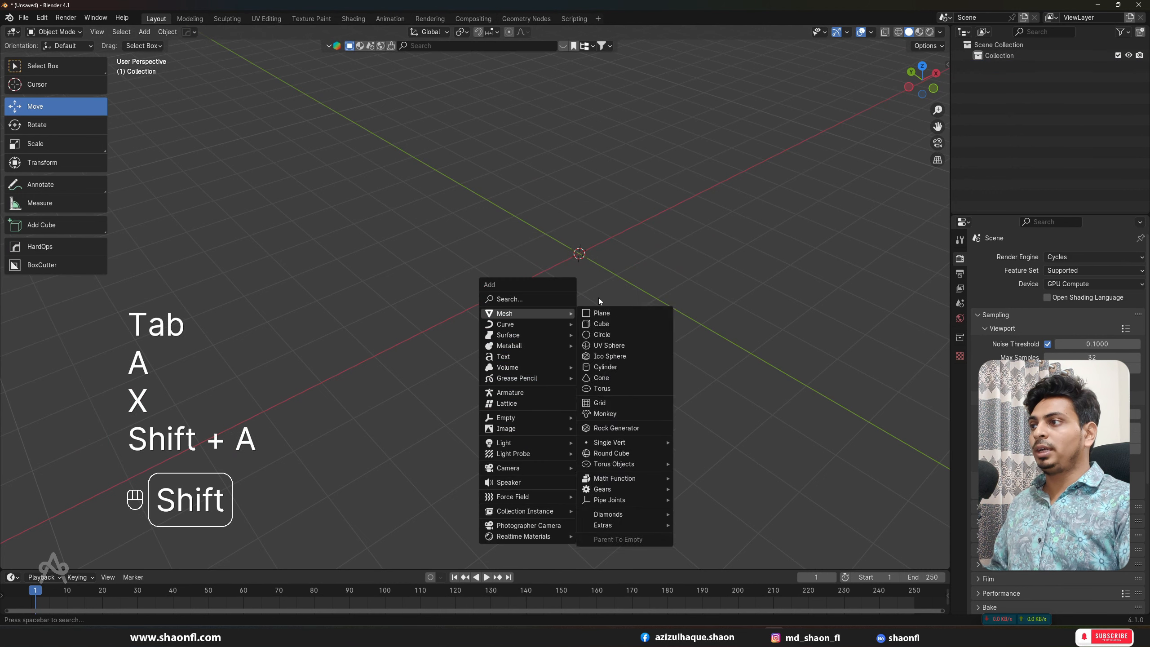
{"action": "key", "text": "shift+a"}
{"action": "left_click", "coordinate": [612, 323]}
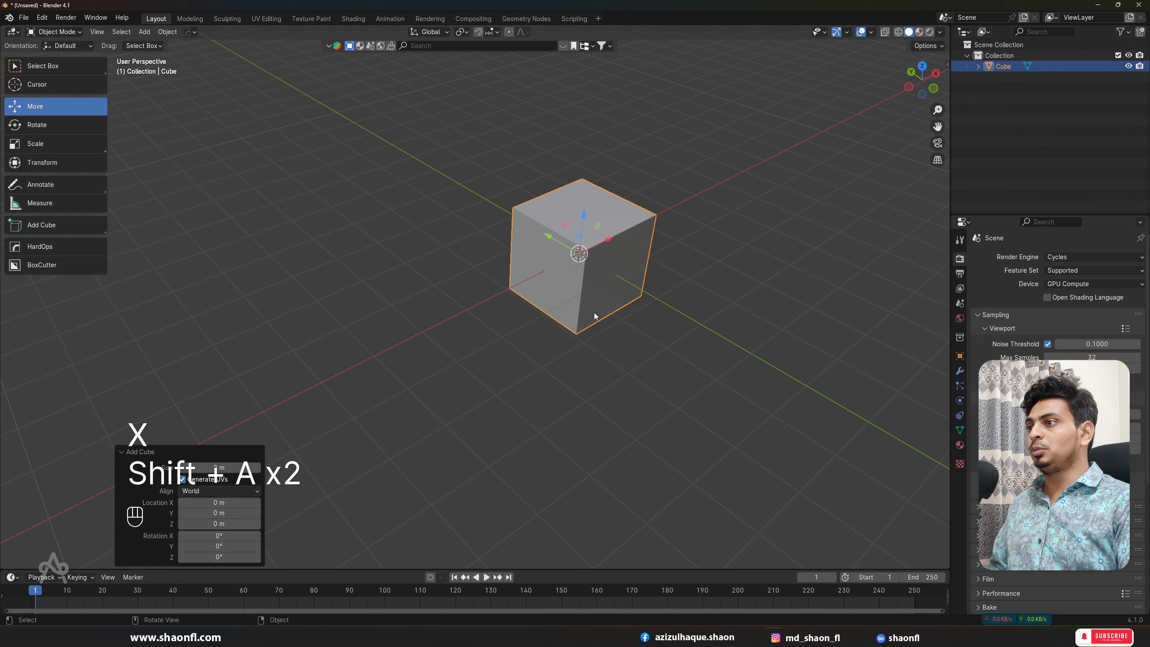
Enter Edit Mode on the new cube and activate the Rip Region tool.
{"action": "key", "text": "Tab"}
{"action": "left_click", "coordinate": [35, 106]}
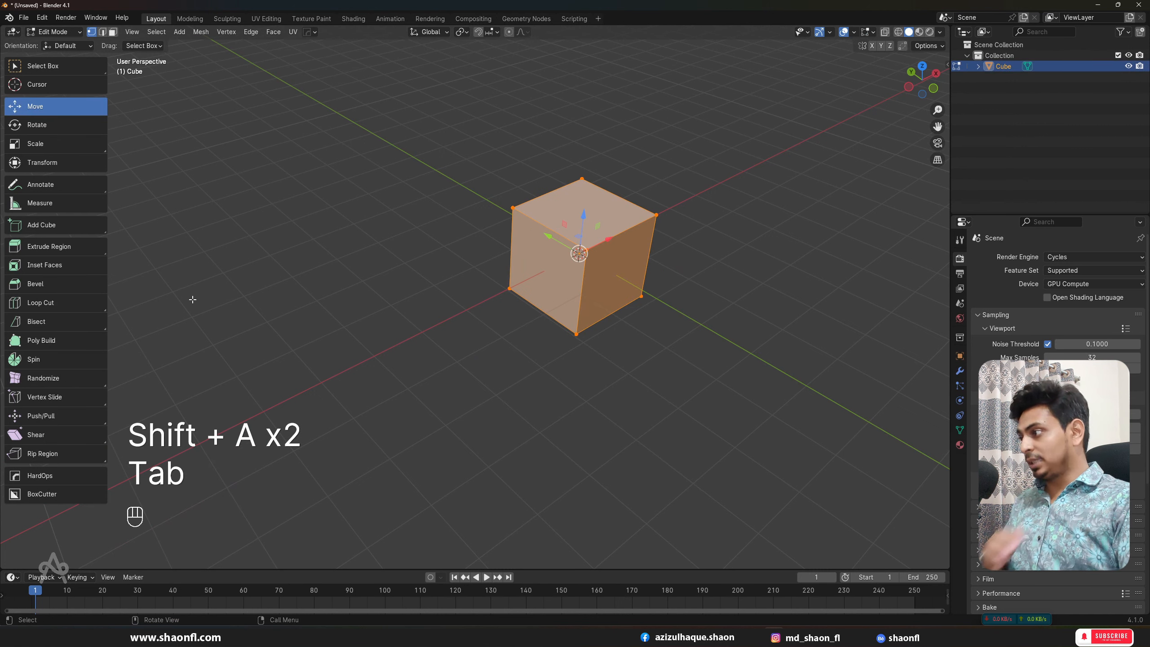
{"action": "left_click", "coordinate": [43, 453]}
{"action": "scroll", "coordinate": [498, 290], "scroll_direction": "up", "scroll_amount": 2}
{"action": "middle_click_drag", "start_coordinate": [682, 231], "coordinate": [582, 293], "text": "shift"}
{"action": "scroll", "coordinate": [582, 303], "scroll_direction": "up", "scroll_amount": 3}
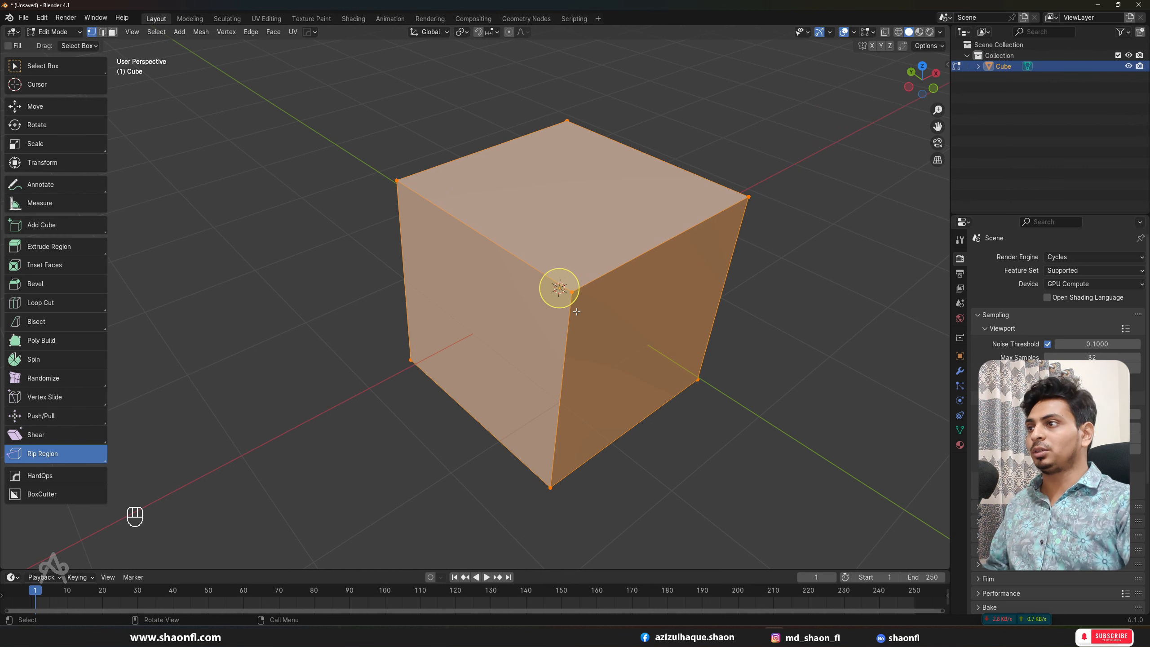
{"action": "scroll", "coordinate": [599, 304], "scroll_direction": "down", "scroll_amount": 3}
{"action": "scroll", "coordinate": [599, 304], "scroll_direction": "up", "scroll_amount": 1}
Rip the cube's nearest top corner vertex with Rip Region, moving it about -0.895 m in X, -0.851 m in Y and -1.628 m in Z.
{"action": "left_click", "coordinate": [762, 249]}
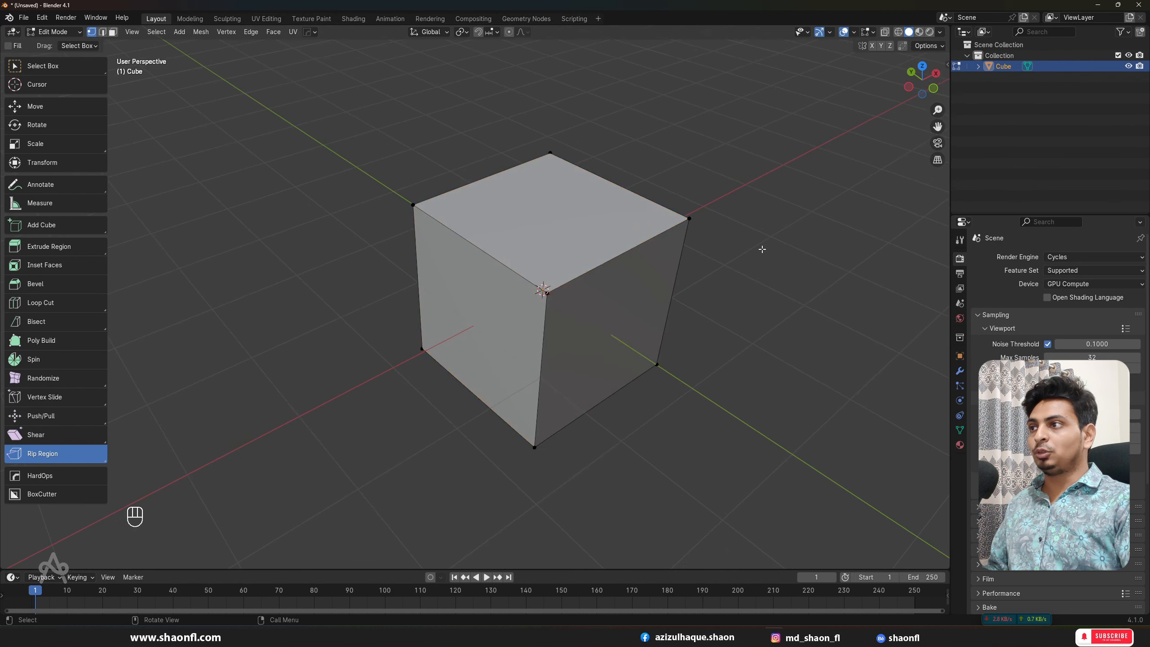
{"action": "left_click", "coordinate": [545, 292]}
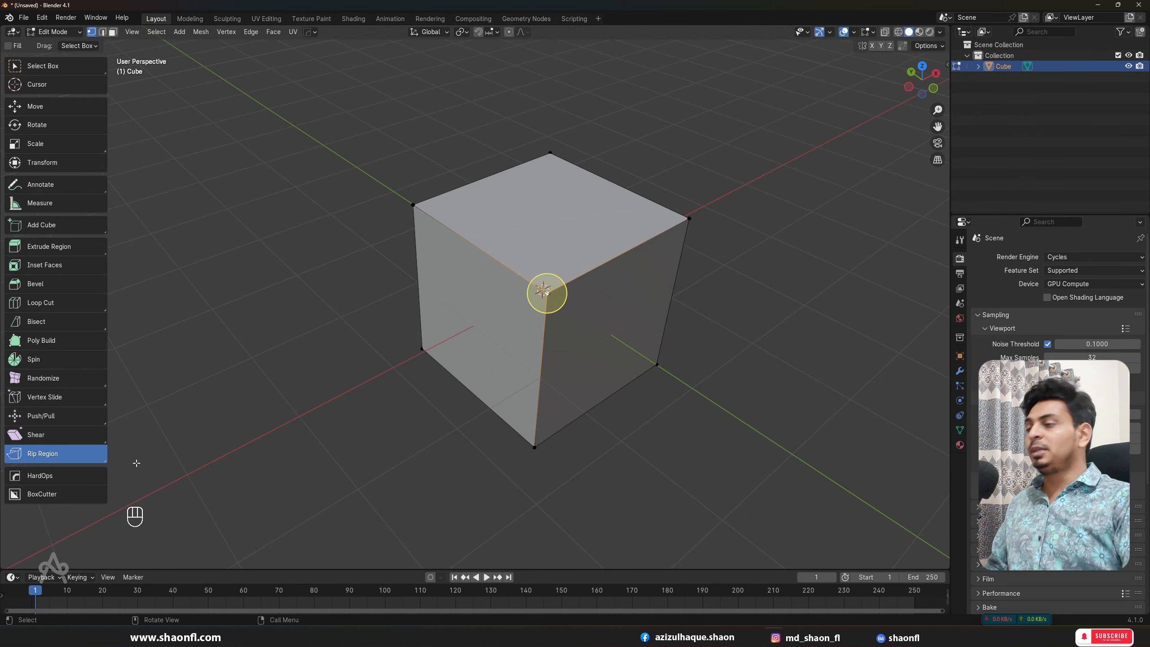
{"action": "key", "text": "alt+a"}
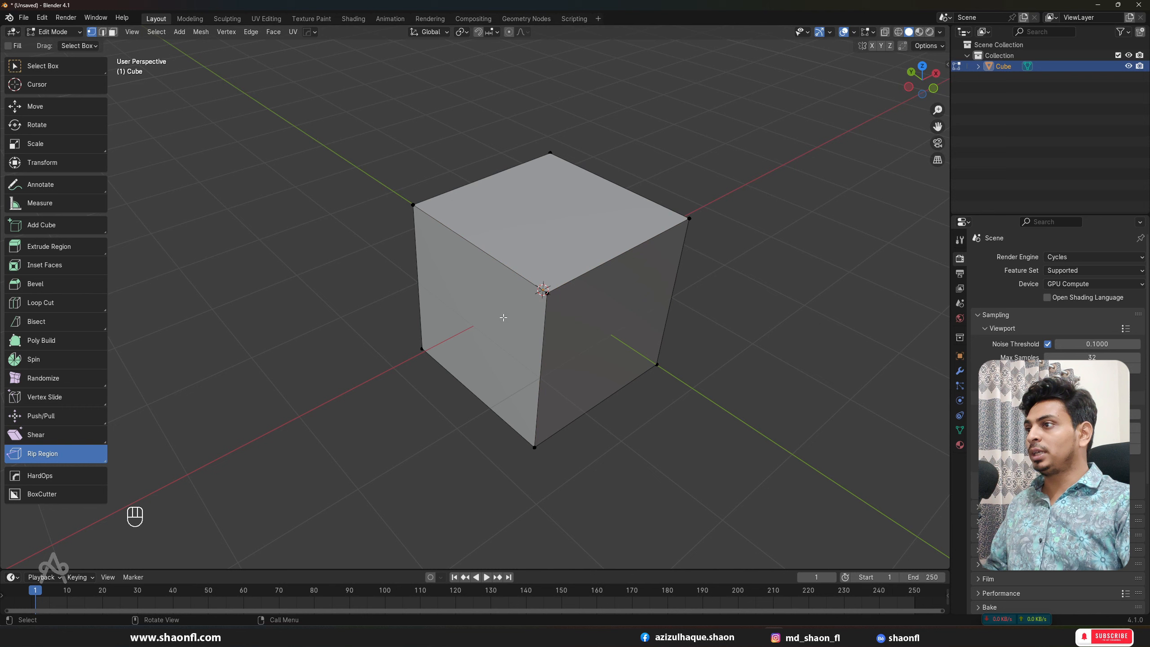
{"action": "left_click", "coordinate": [547, 292]}
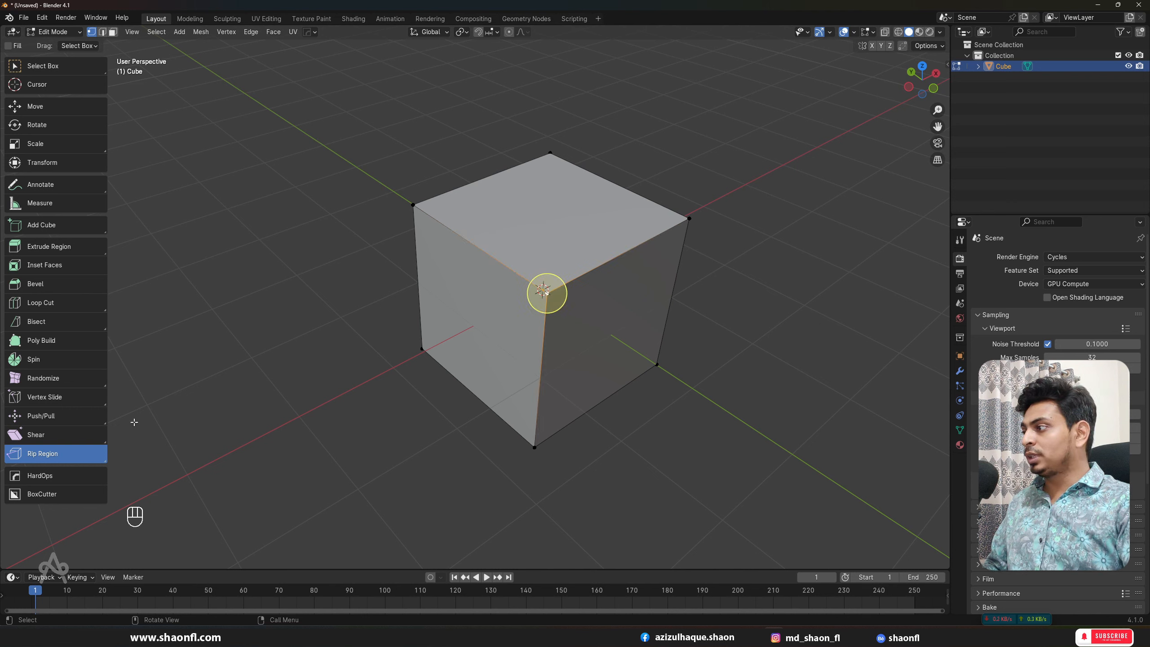
{"action": "left_click_drag", "start_coordinate": [546, 292], "coordinate": [526, 532]}
{"action": "left_click_drag", "start_coordinate": [730, 442], "coordinate": [750, 398], "text": "alt"}
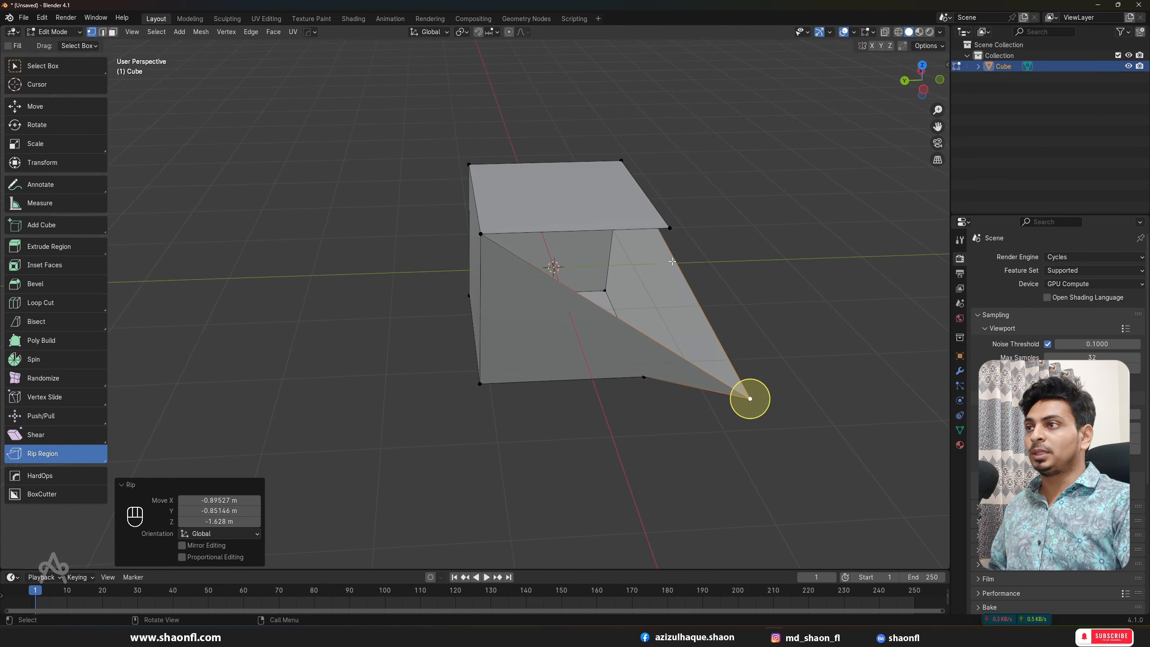
Try ripping the top face's loose corner, and rip the adjacent top vertex by about -1.179 m in X, 1.117 m in Y and -2 m in Z.
{"action": "left_click", "coordinate": [671, 231]}
{"action": "left_click_drag", "start_coordinate": [678, 177], "coordinate": [686, 199]}
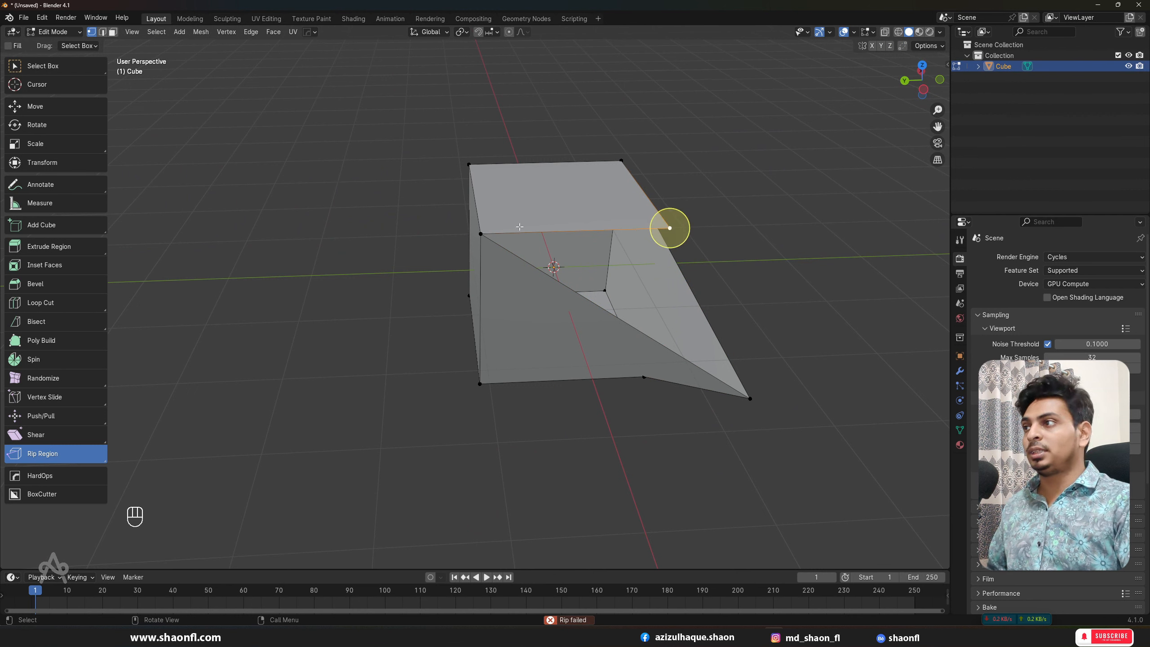
{"action": "left_click_drag", "start_coordinate": [480, 235], "coordinate": [383, 459]}
{"action": "left_click_drag", "start_coordinate": [401, 321], "coordinate": [446, 462], "text": "alt"}
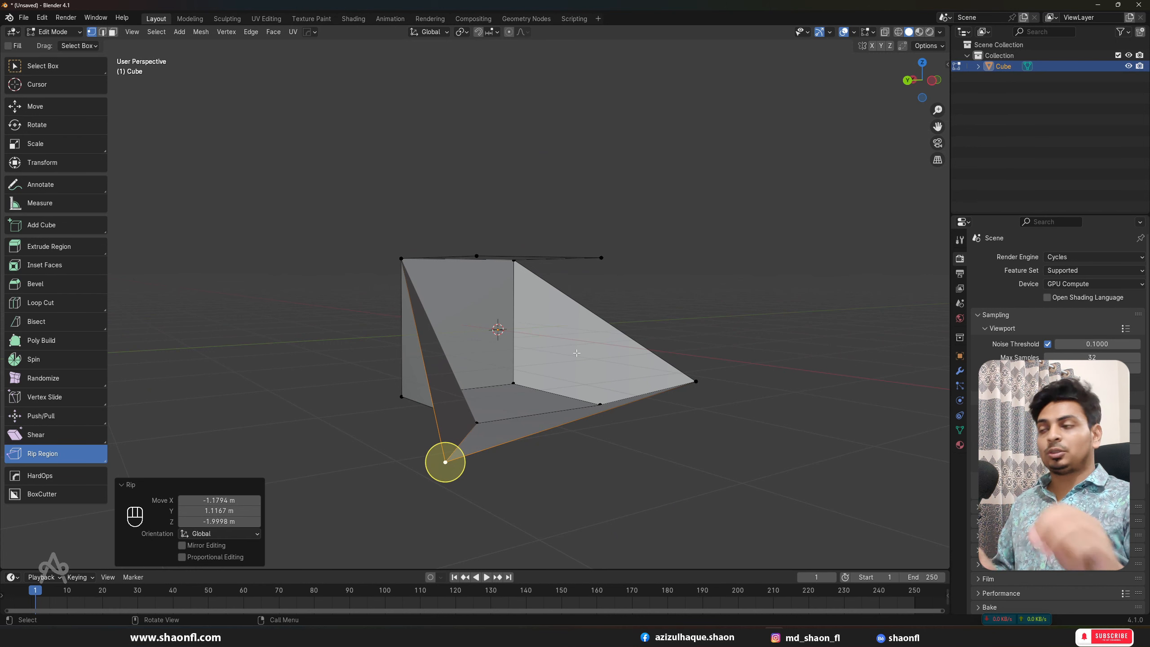
Switch from Rip Region to the Rip Edge tool and undo the vertex rips on the cube.
{"action": "left_click", "coordinate": [39, 456]}
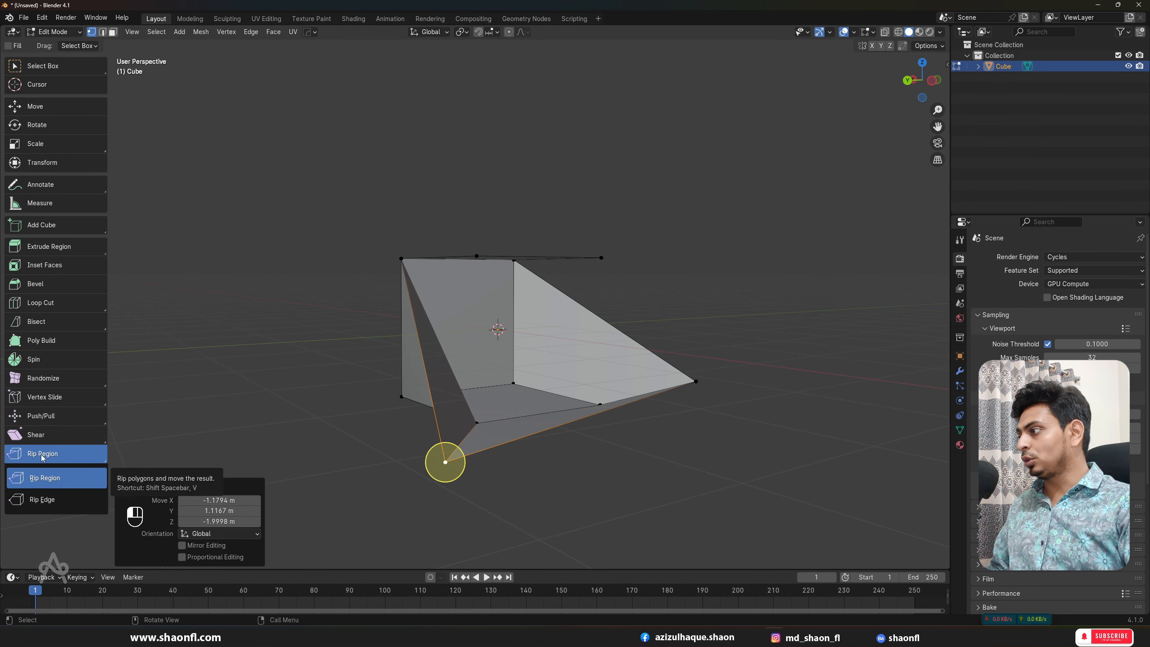
{"action": "left_click", "coordinate": [47, 503]}
{"action": "left_click_drag", "start_coordinate": [345, 358], "coordinate": [506, 314], "text": "alt"}
{"action": "key", "text": "ctrl+z"}
{"action": "key", "text": "ctrl+z"}
{"action": "key", "text": "ctrl+z"}
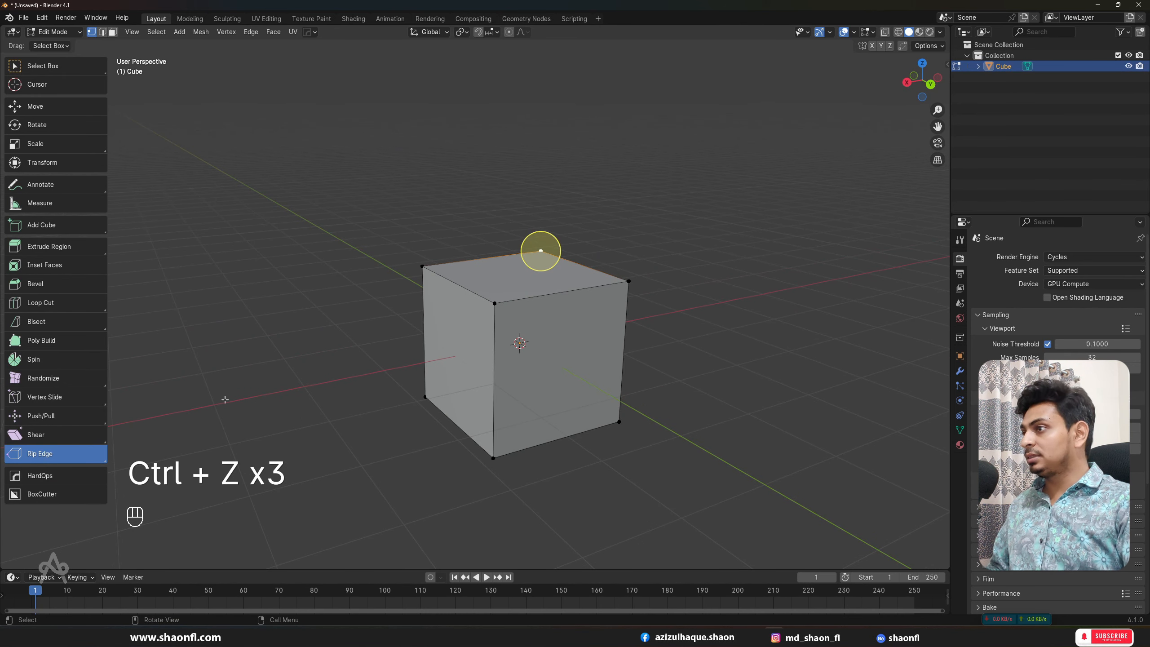
{"action": "left_click_drag", "start_coordinate": [448, 291], "coordinate": [590, 316], "text": "alt"}
{"action": "key", "text": "2"}
{"action": "left_click", "coordinate": [457, 286]}
{"action": "key", "text": "ctrl+z"}
{"action": "key", "text": "ctrl+z"}
{"action": "key", "text": "ctrl+z"}
{"action": "key", "text": "ctrl+z"}
{"action": "key", "text": "ctrl+z"}
{"action": "key", "text": "ctrl+z"}
{"action": "key", "text": "ctrl+z"}
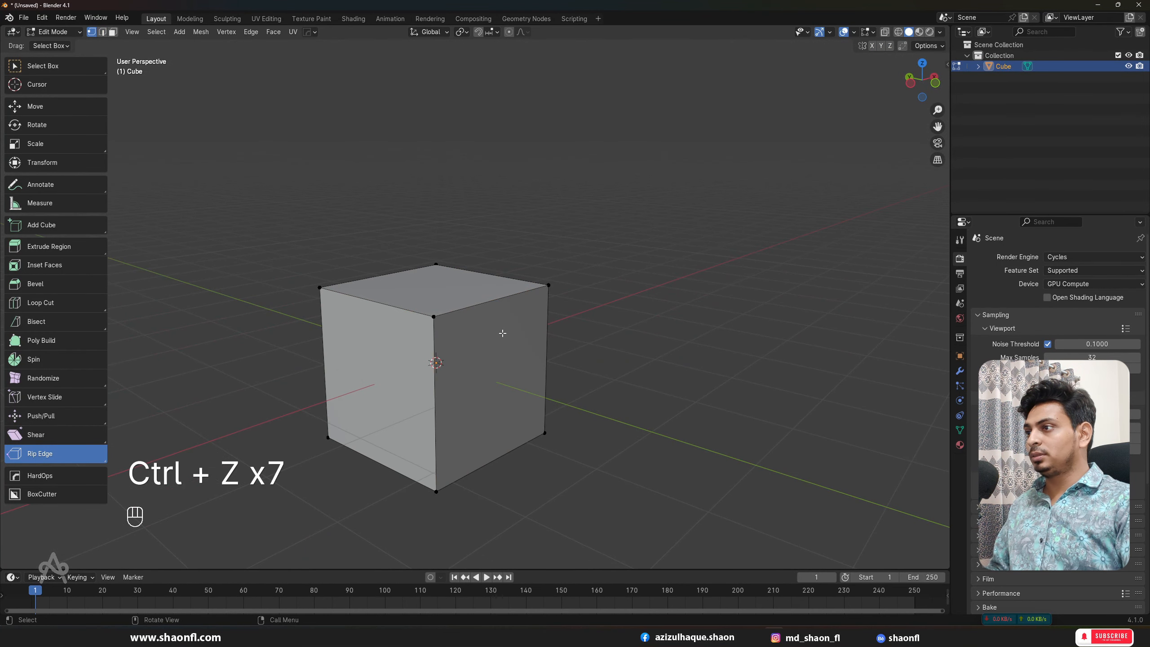
Use Rip Edge to pull one of the cube's top edges upward in edge selection, and check the shape in Object Mode.
{"action": "key", "text": "2"}
{"action": "left_click", "coordinate": [496, 297], "text": "alt"}
{"action": "left_click_drag", "start_coordinate": [496, 297], "coordinate": [454, 110]}
{"action": "left_click_drag", "start_coordinate": [454, 111], "coordinate": [704, 198], "text": "alt"}
{"action": "key", "text": "Tab"}
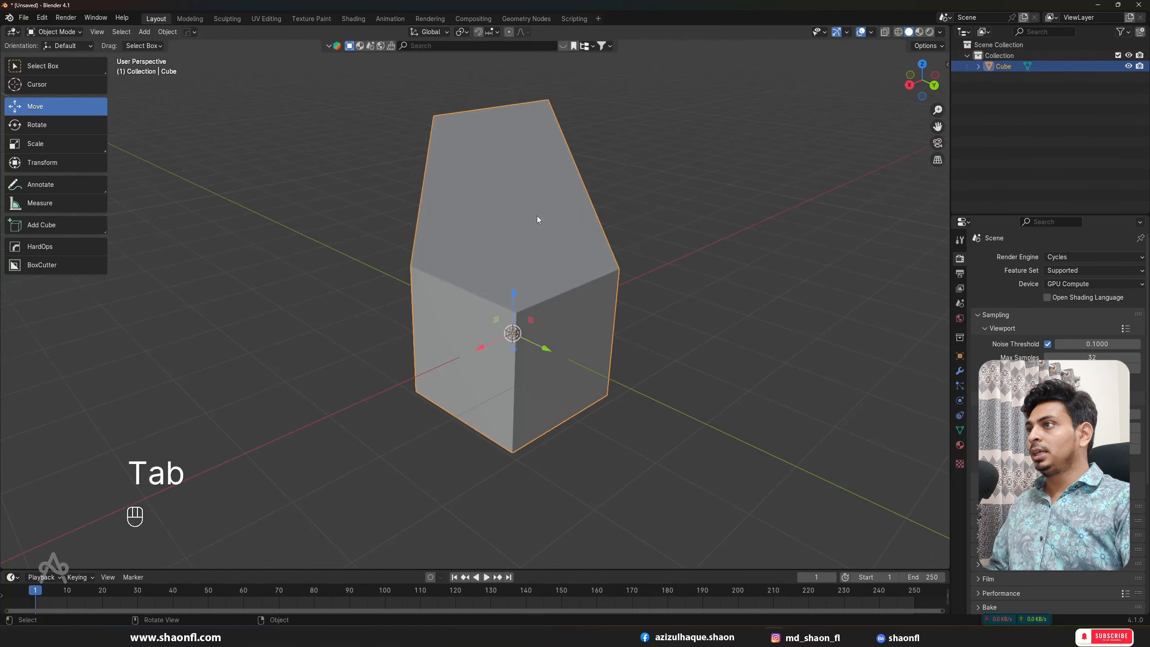
{"action": "left_click_drag", "start_coordinate": [539, 218], "coordinate": [399, 213], "text": "alt"}
Back in Edit Mode with vertex selection, move one end vertex of the ripped edge about 1.42 m along Y.
{"action": "key", "text": "Tab"}
{"action": "key", "text": "1"}
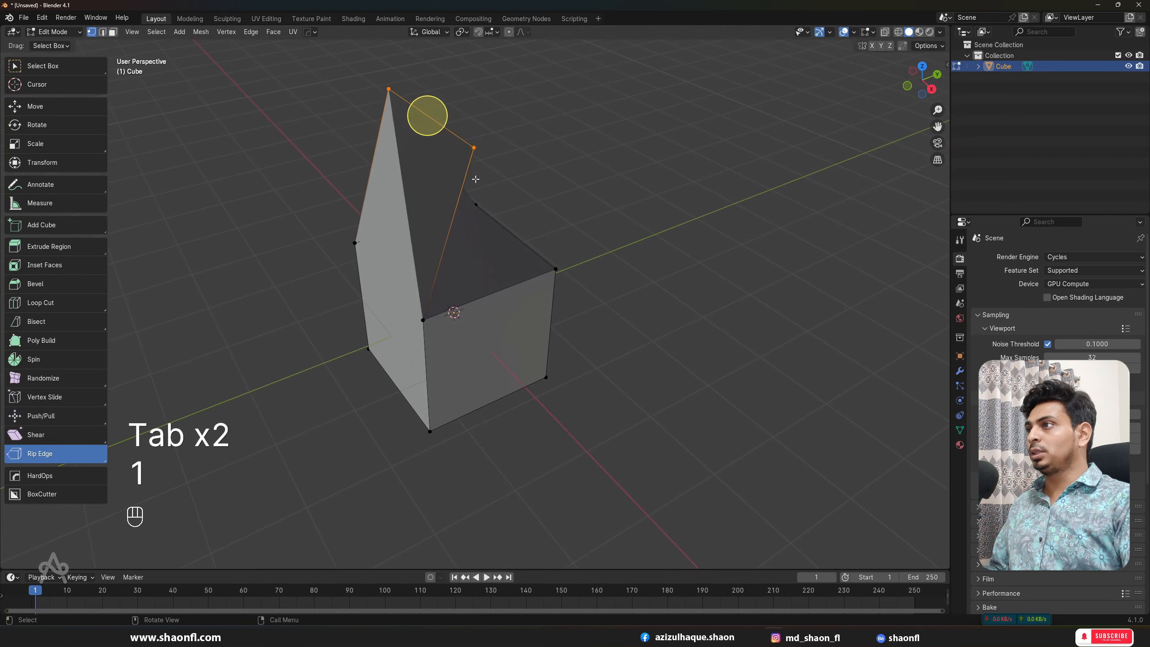
{"action": "left_click", "coordinate": [35, 106]}
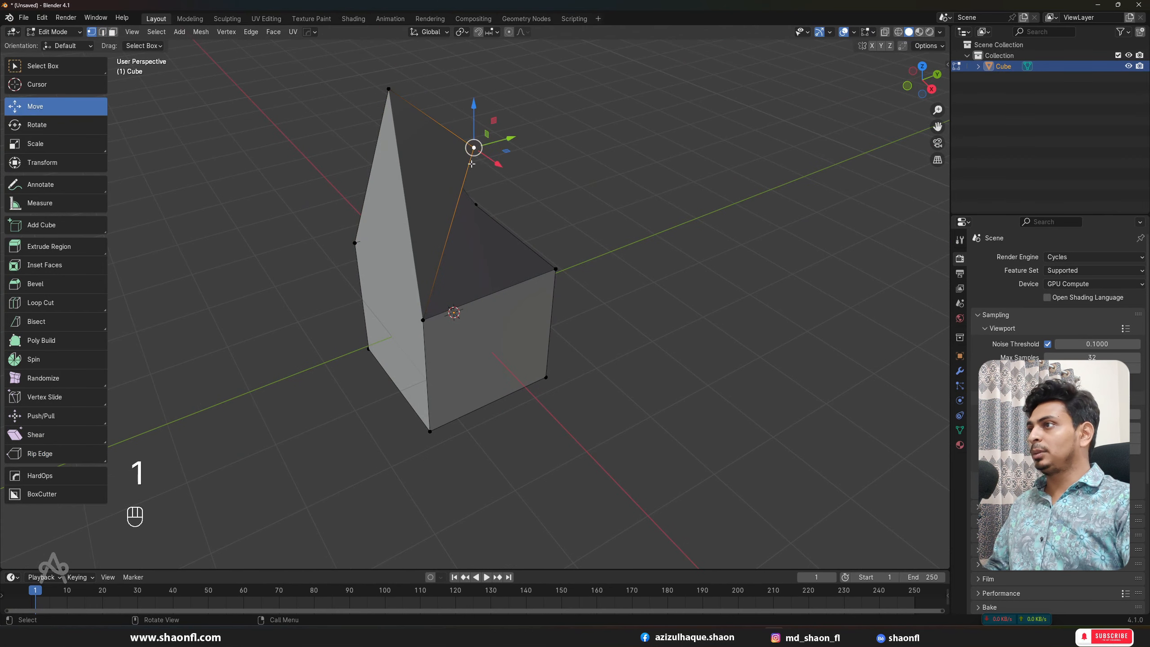
{"action": "left_click_drag", "start_coordinate": [506, 131], "coordinate": [462, 387]}
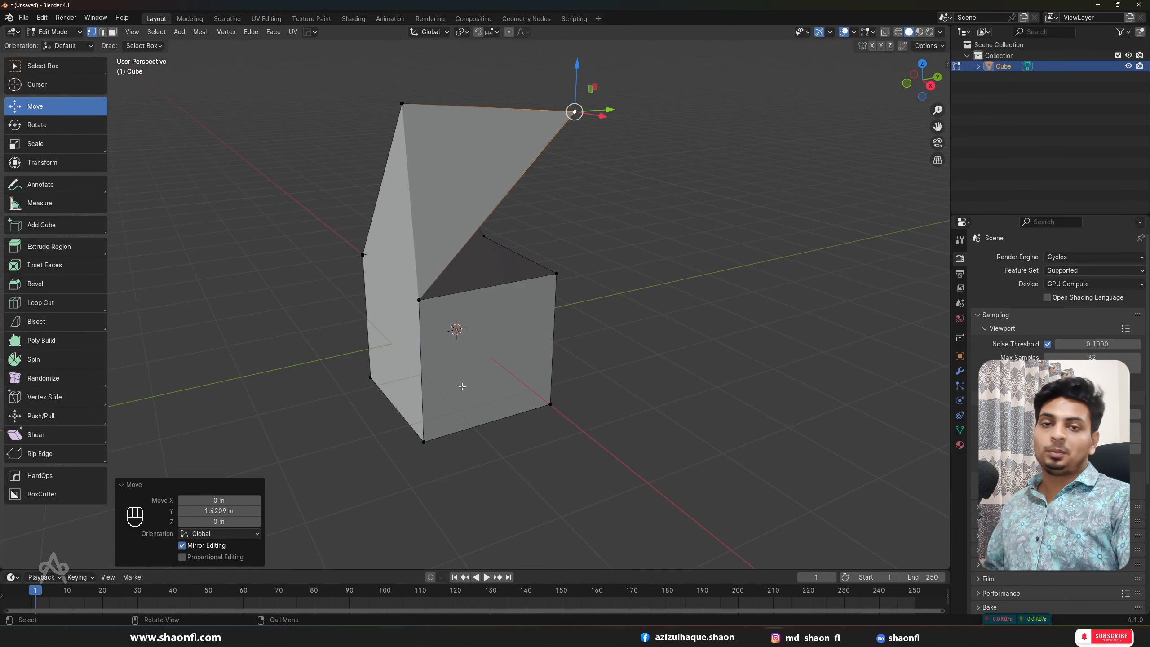
{"action": "scroll", "coordinate": [457, 403], "scroll_direction": "down", "scroll_amount": 3}
{"action": "left_click_drag", "start_coordinate": [500, 347], "coordinate": [554, 327], "text": "alt"}
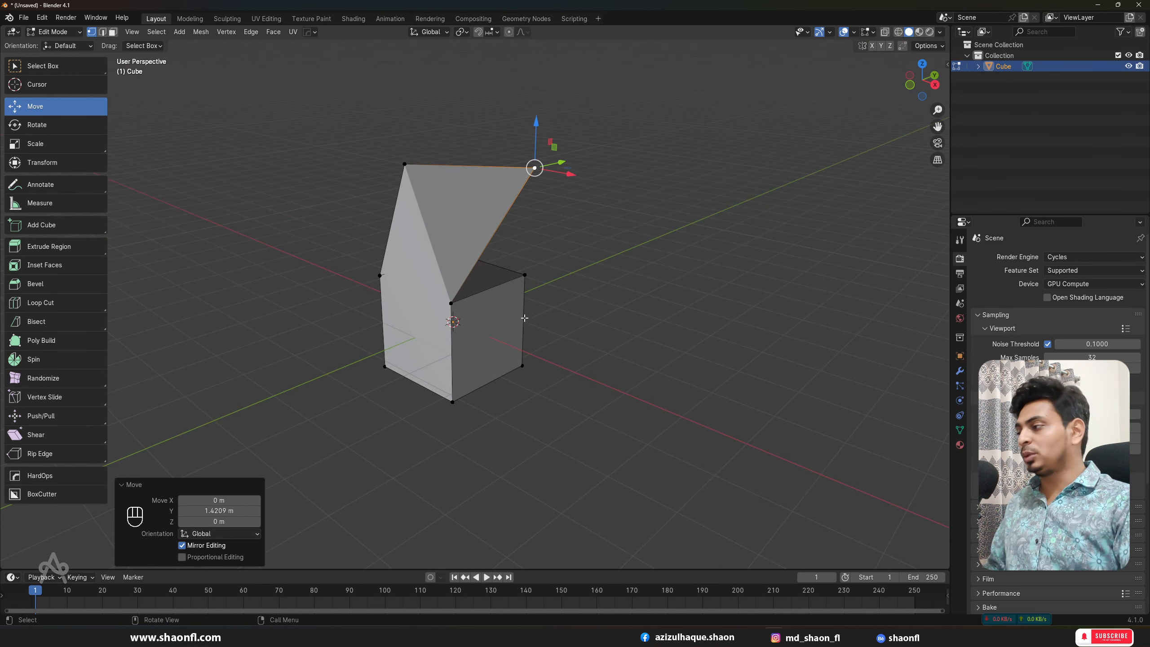
{"action": "scroll", "coordinate": [499, 296], "scroll_direction": "up", "scroll_amount": 2}
{"action": "scroll", "coordinate": [499, 296], "scroll_direction": "down", "scroll_amount": 3}
{"action": "left_click_drag", "start_coordinate": [496, 302], "coordinate": [521, 309], "text": "alt+shift"}
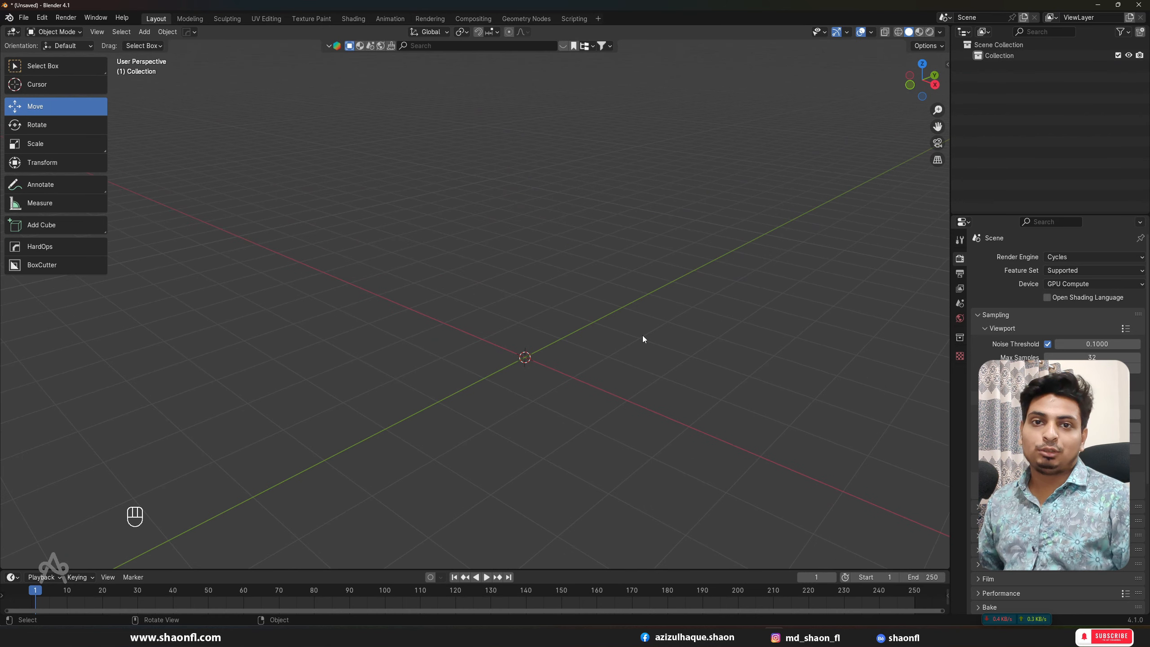